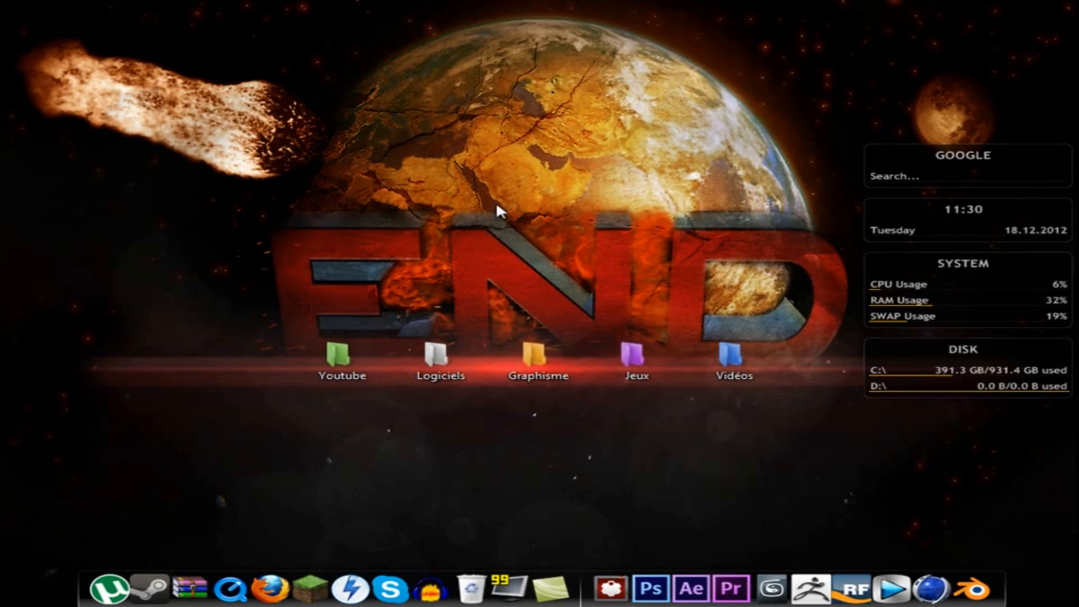
left_click_drag(287, 233, 891, 449)
left_click(810, 495)
left_click_drag(847, 413, 539, 482)
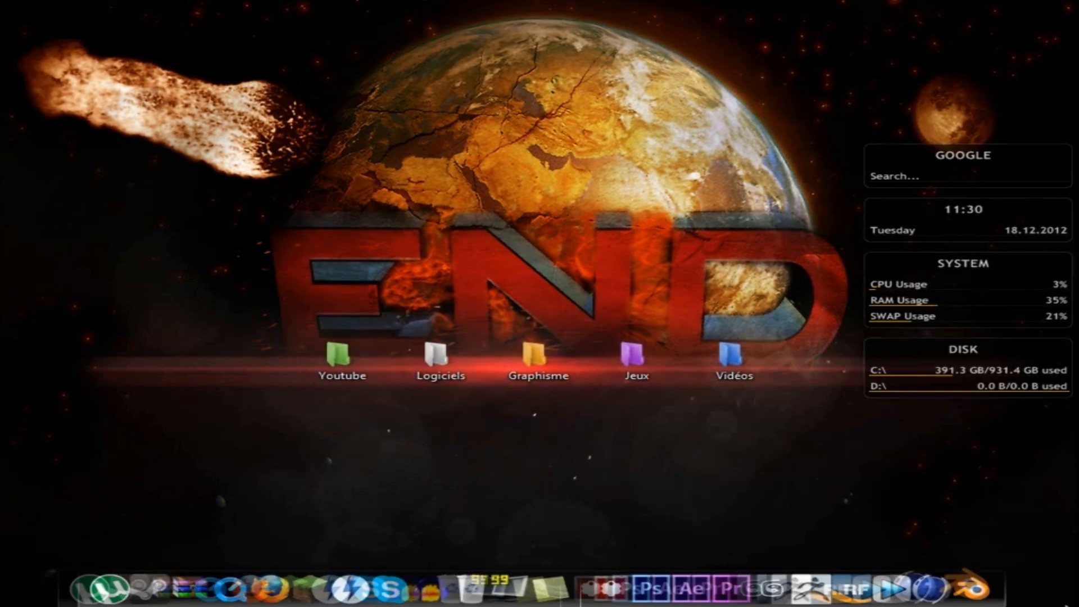
left_click_drag(851, 424, 807, 444)
left_click(746, 543)
left_click_drag(229, 132, 803, 337)
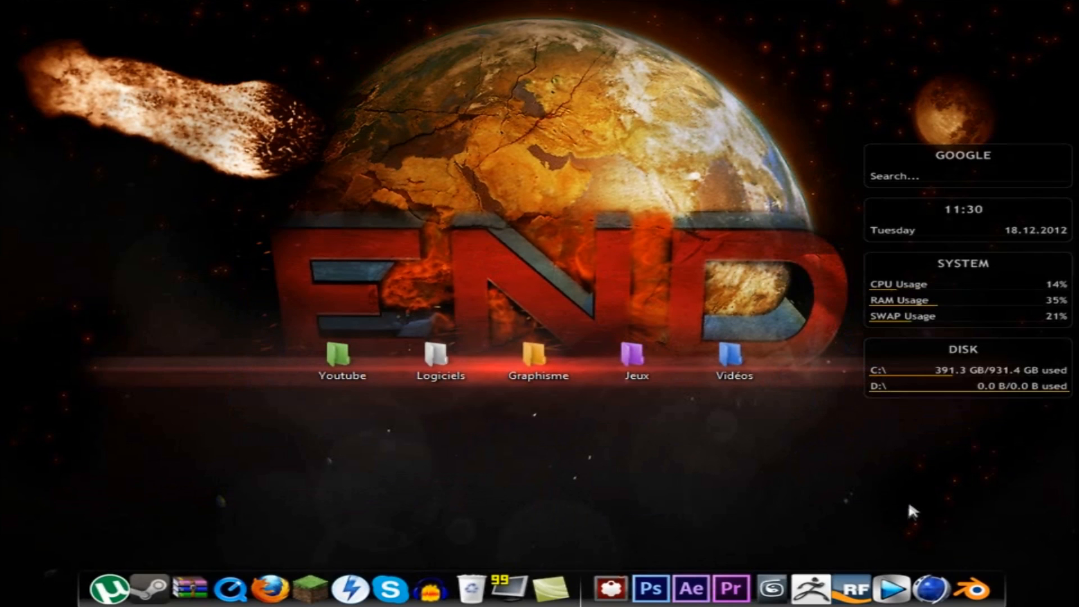
Step: Launch Cinema 4D and check the interface language options in the preferences
left_click(930, 584)
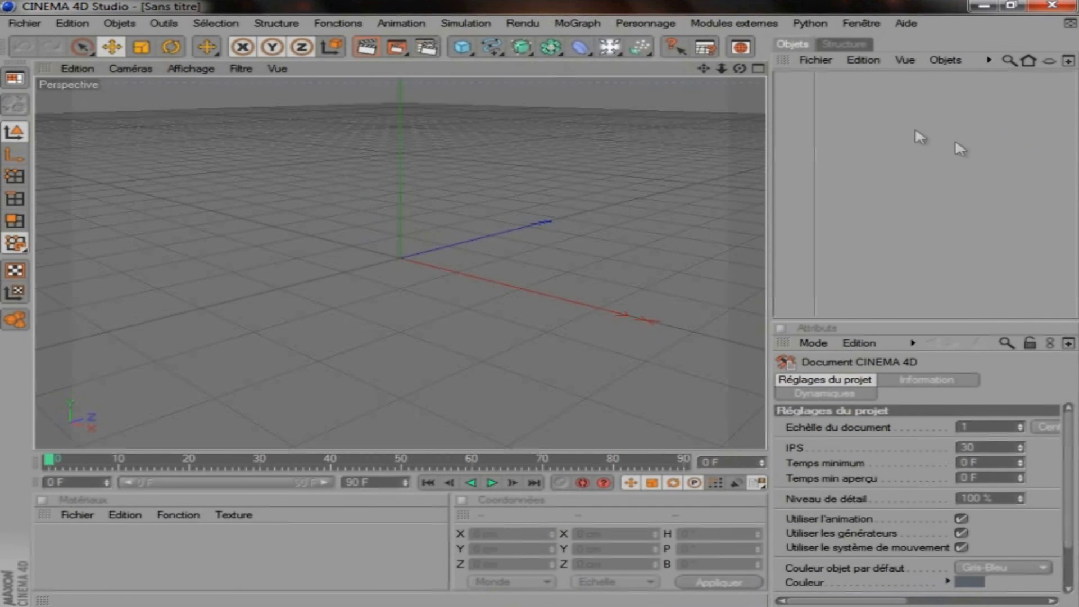
left_click(73, 23)
left_click(152, 313)
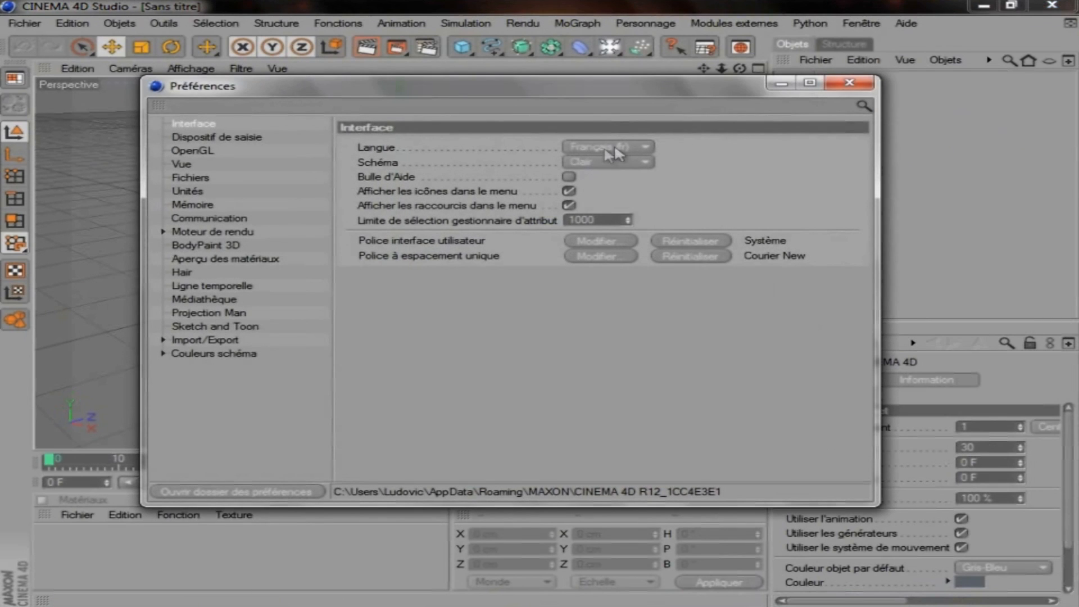
left_click(610, 147)
left_click(615, 150)
left_click(870, 83)
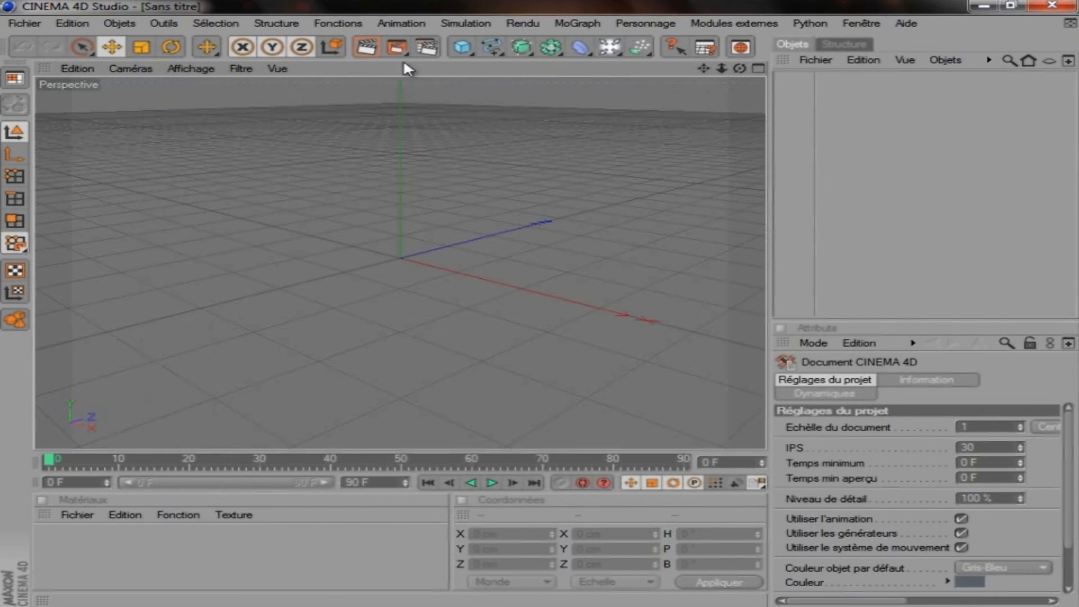
Step: Try the large icon size (Grande taille) on the main toolbar and restore the medium size (Moyenne taille)
right_click(494, 47)
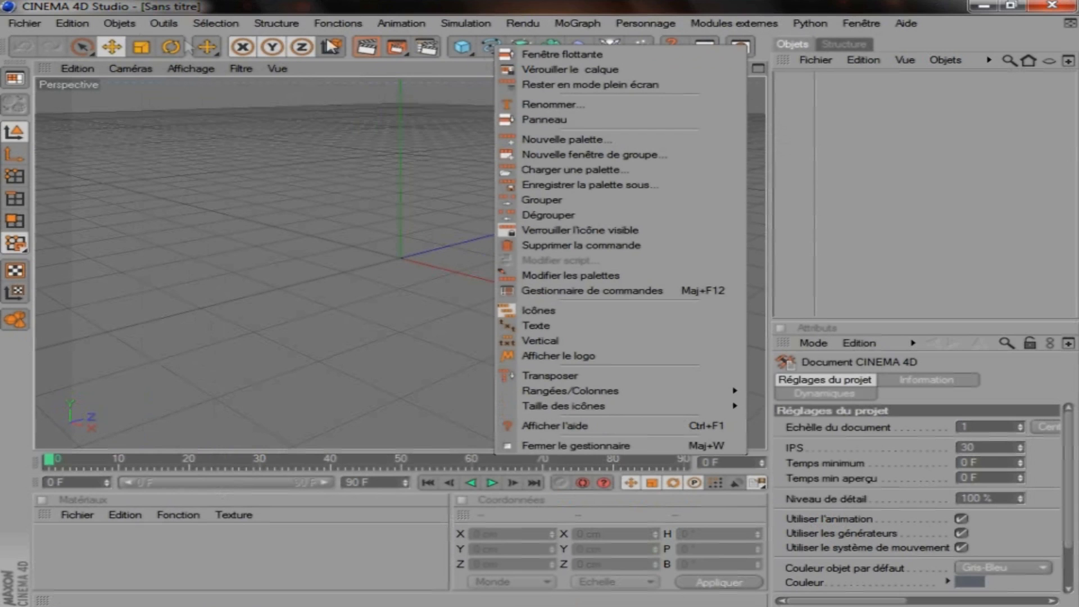
mouse_move(623, 407)
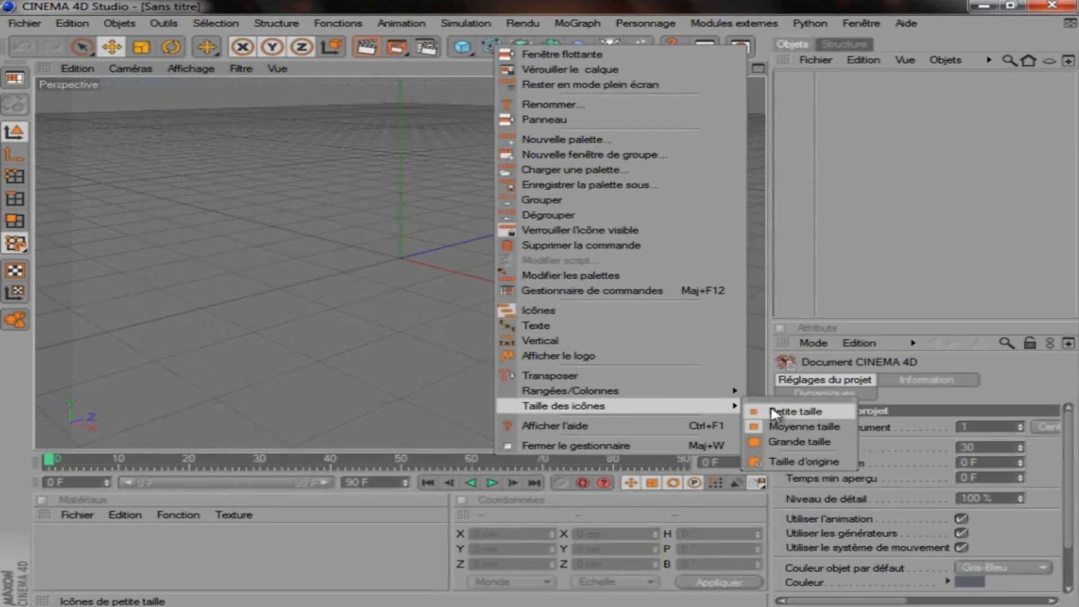
left_click(799, 442)
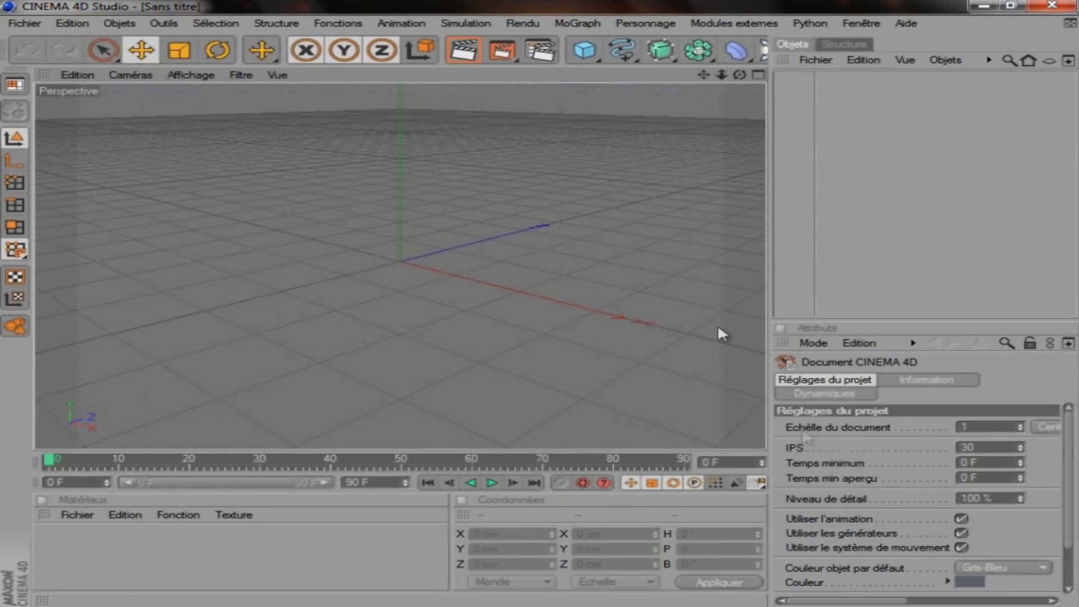
right_click(492, 49)
mouse_move(624, 403)
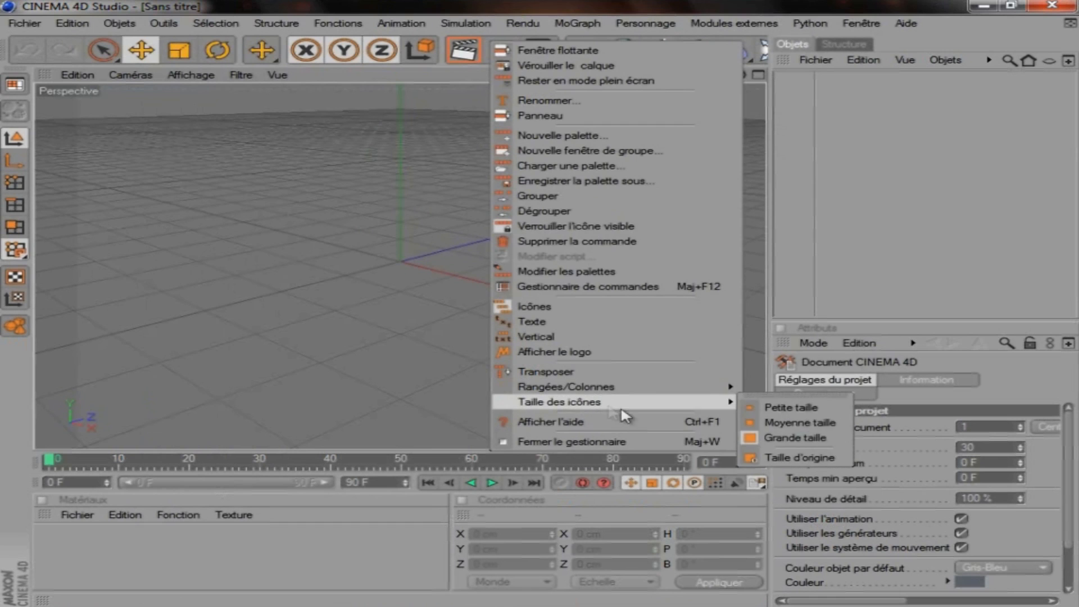
left_click(803, 426)
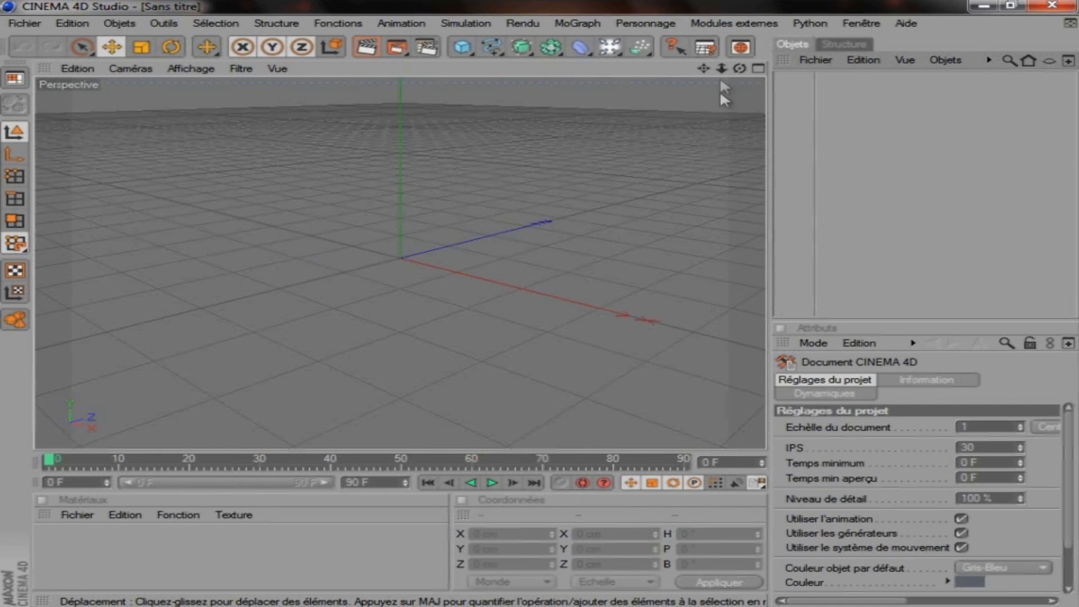
Step: Pan and orbit the perspective view, and reset it to the default framing (Cadrage par défaut)
left_click_drag(705, 69, 505, 300)
left_click_drag(738, 68, 542, 305)
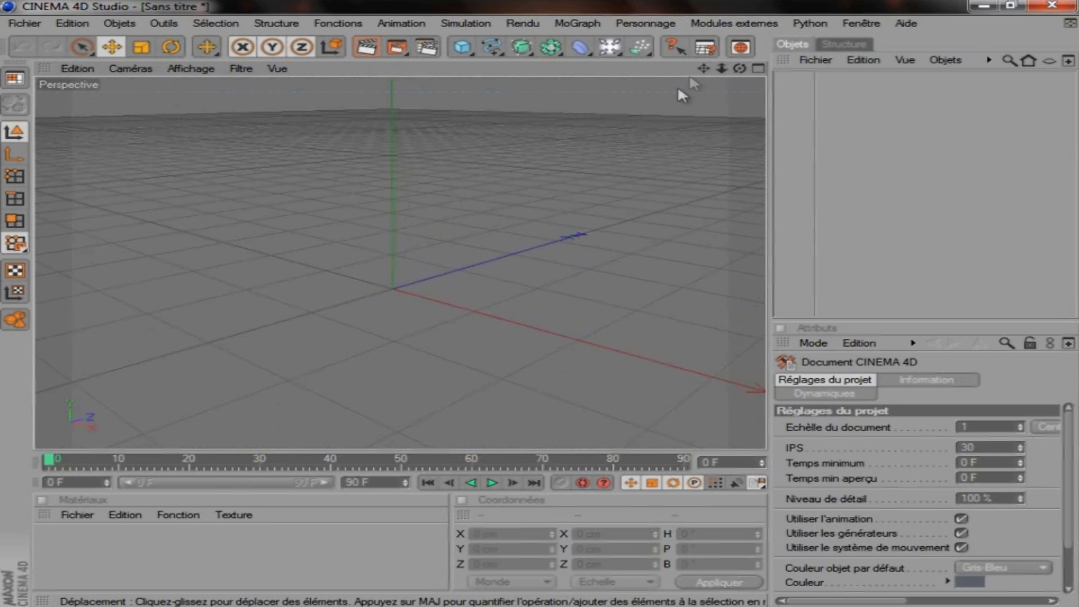
left_click(77, 68)
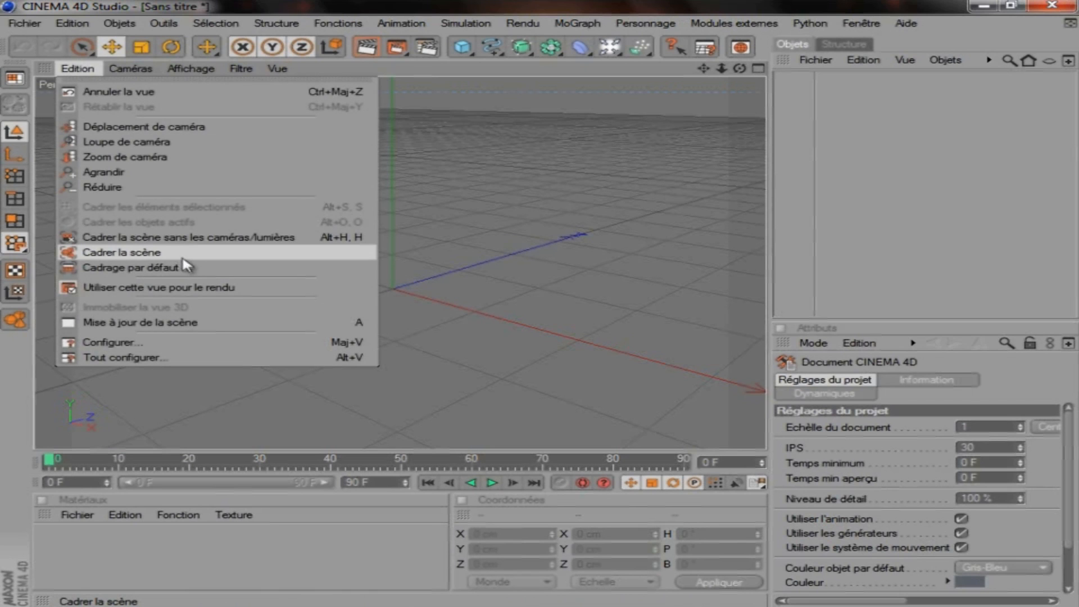
left_click(160, 269)
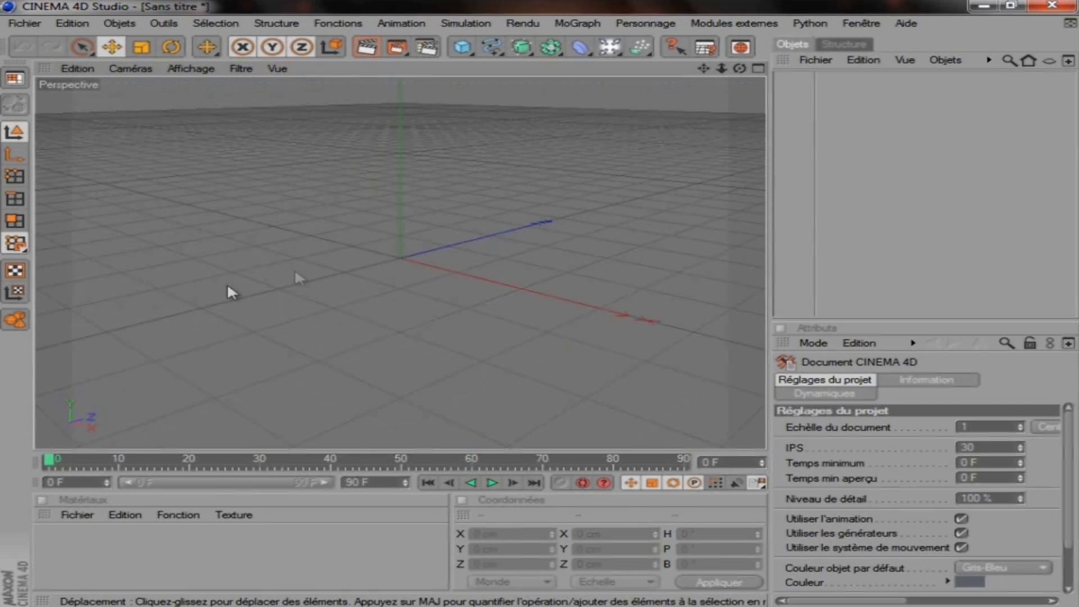
left_click(76, 68)
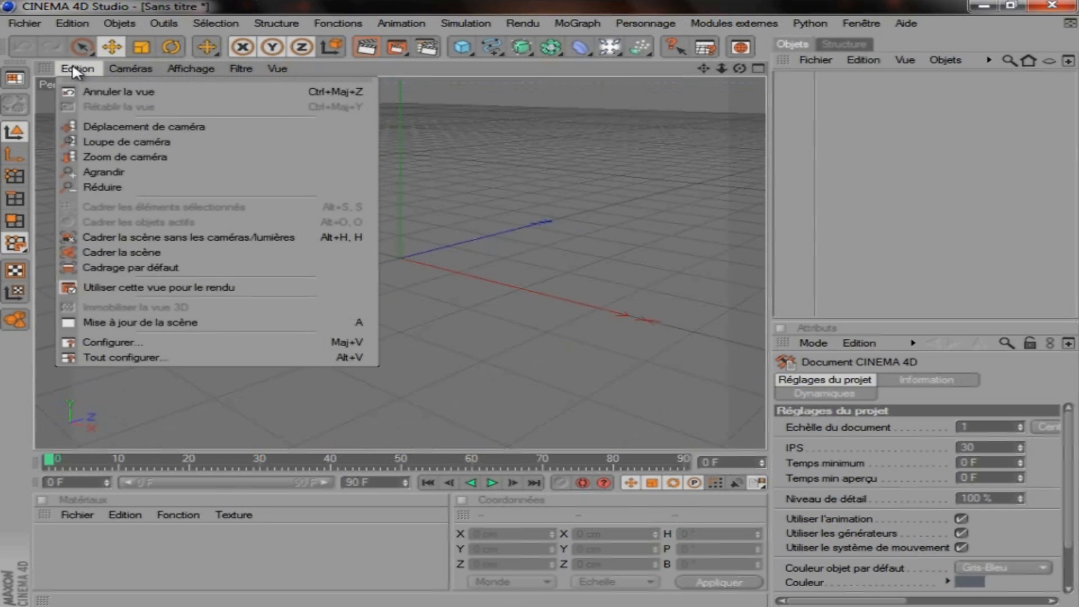
left_click(127, 268)
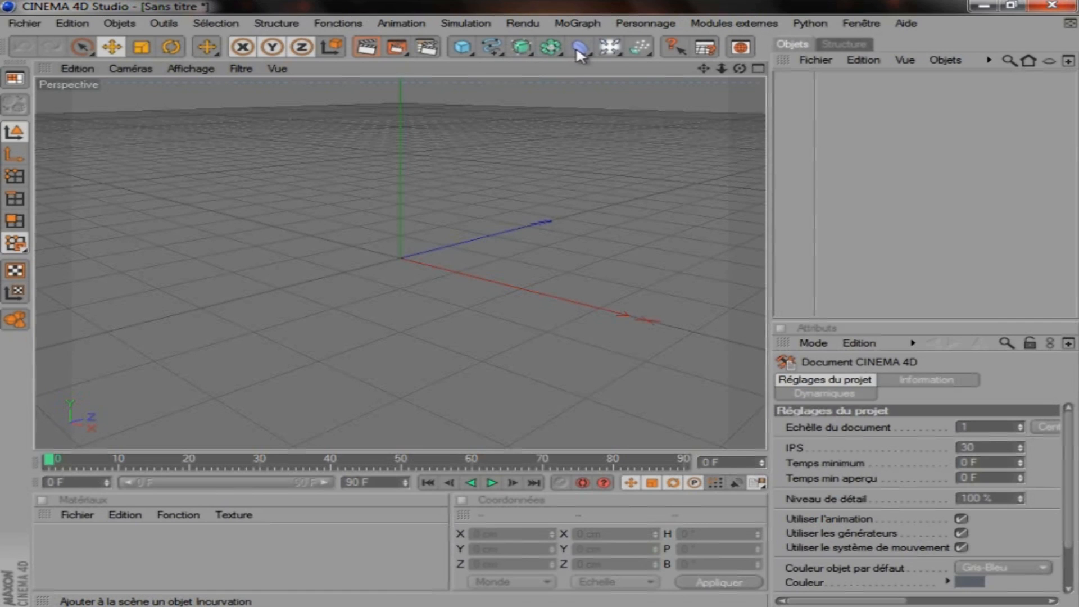
Step: Activate the loop selection tool (Sélection par boucle) and return to the Move tool (Déplacement) through the recent tools history
left_click(618, 59)
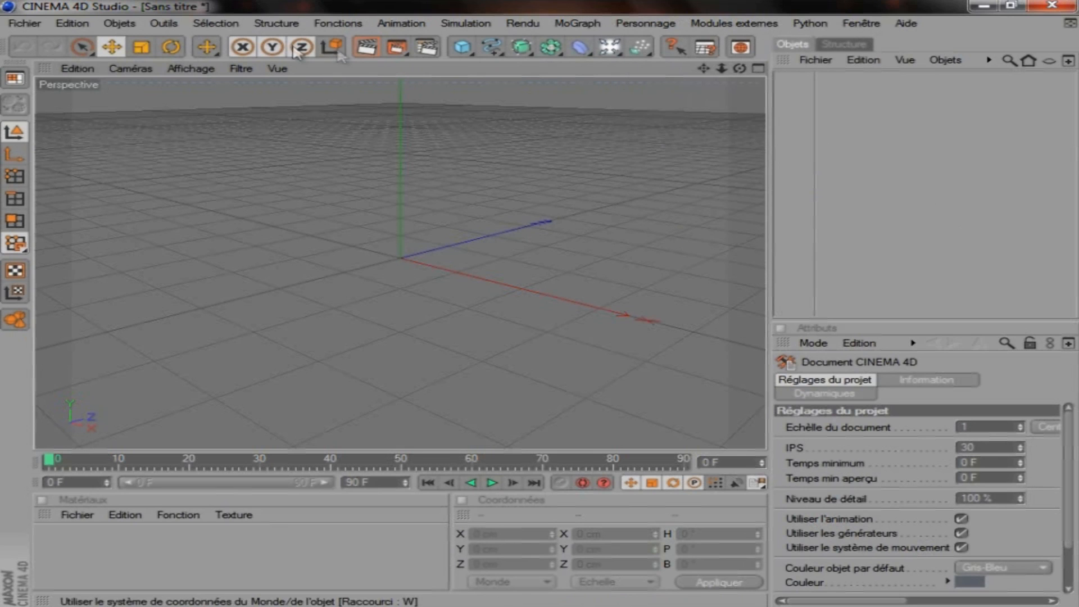
left_click(208, 46)
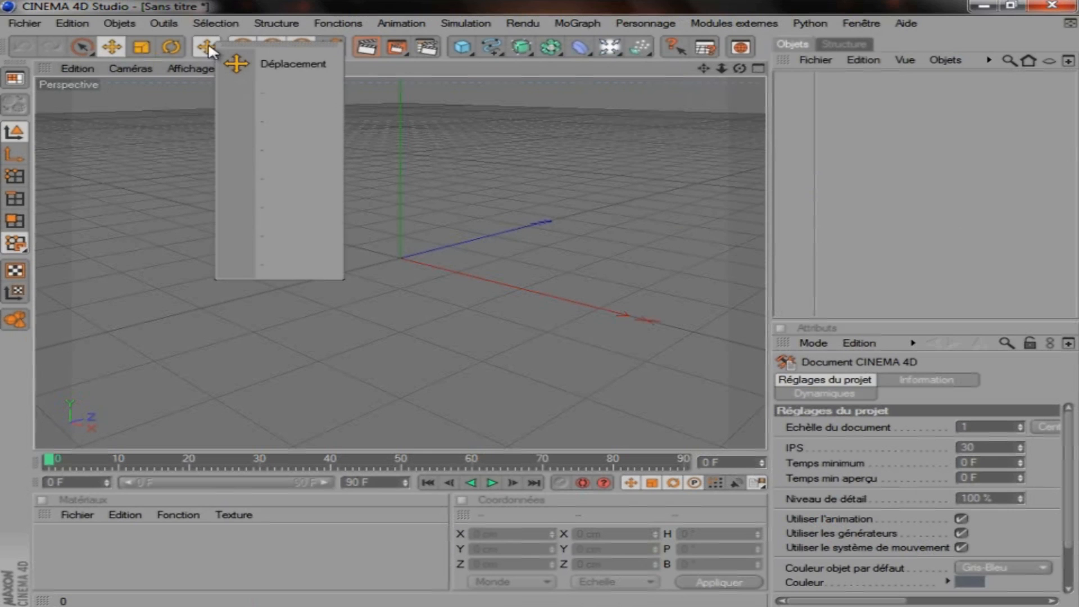
left_click(259, 92)
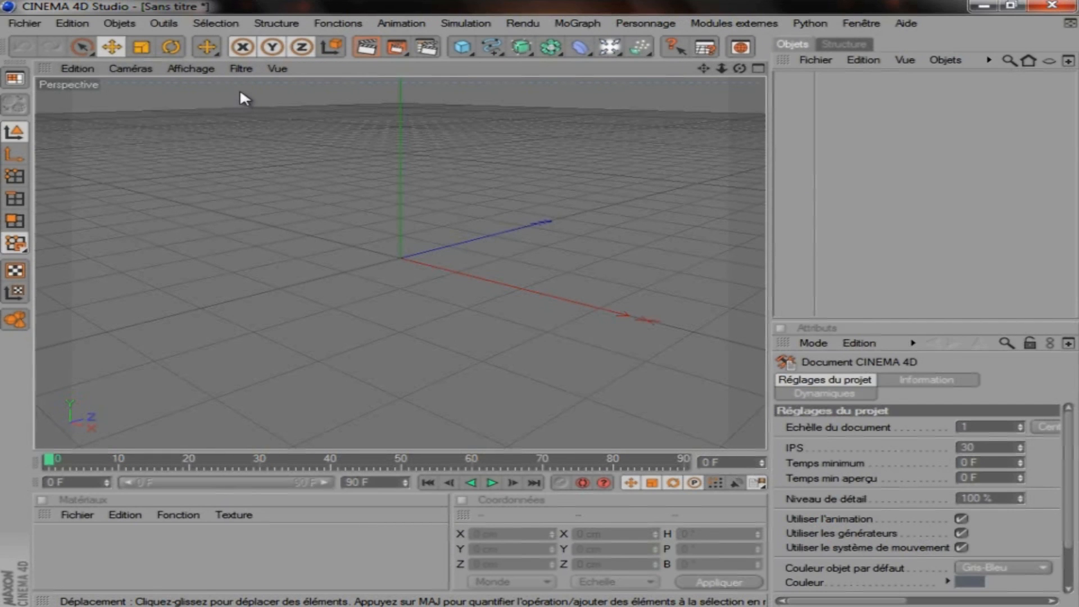
key("u")
key("l")
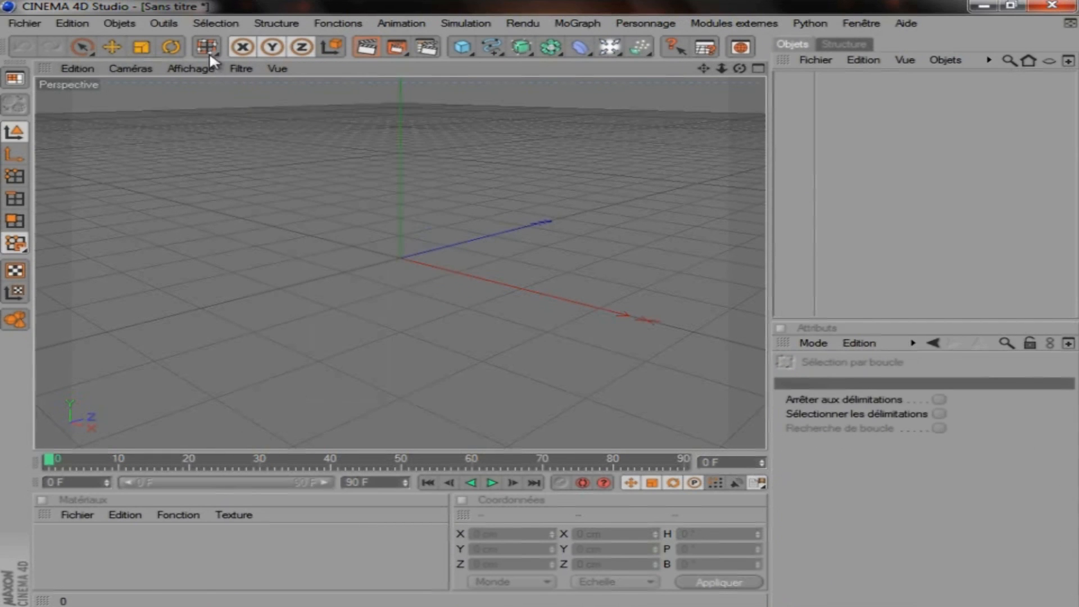
left_click(209, 54)
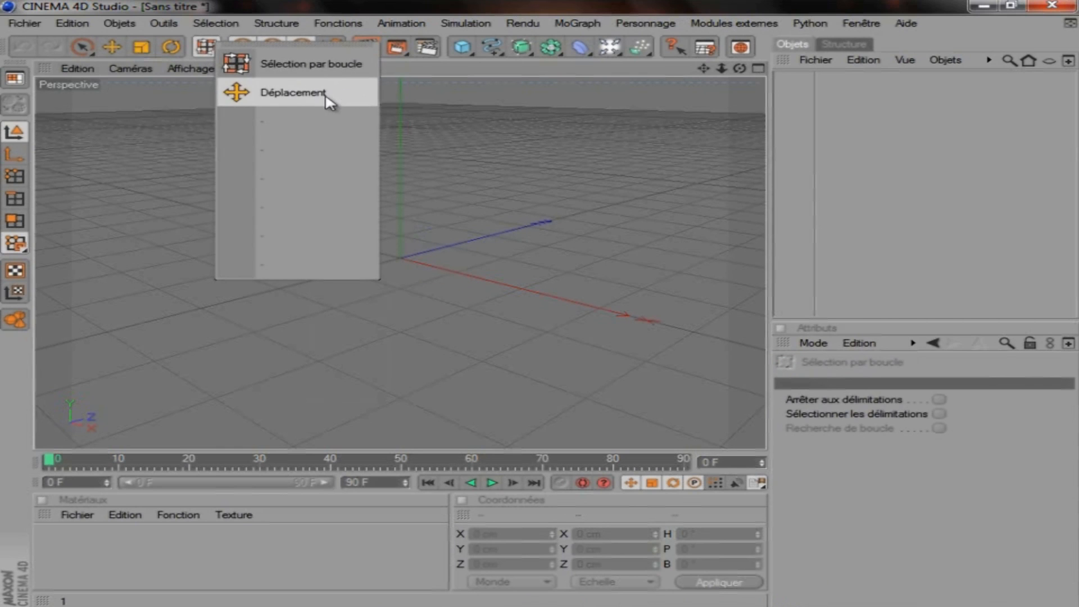
left_click(292, 92)
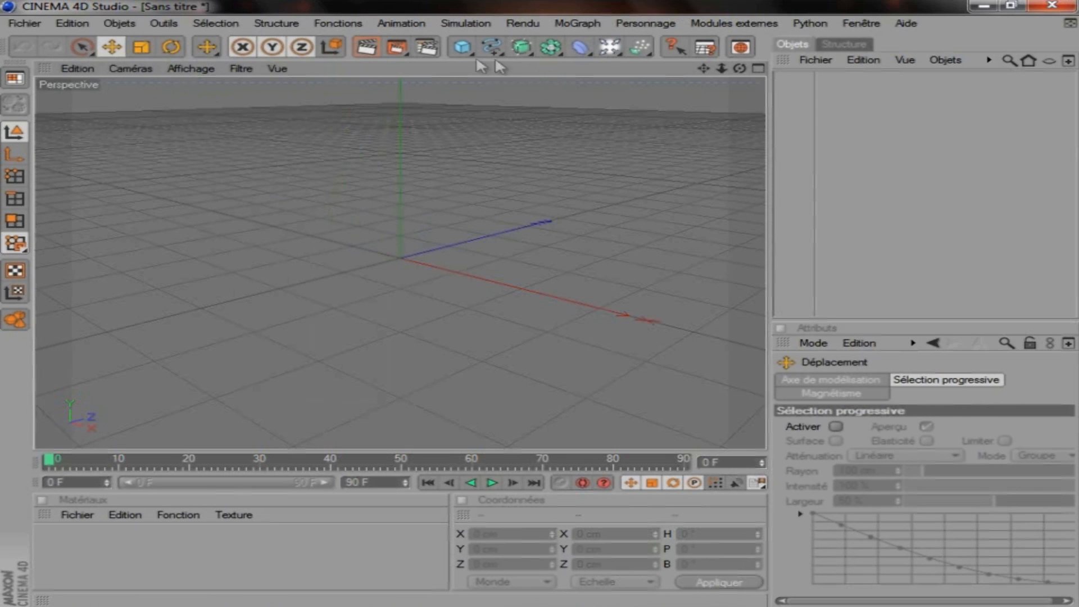
Step: Add a cube to the scene and try rotating it freehand, undoing the rotation
left_click(462, 47)
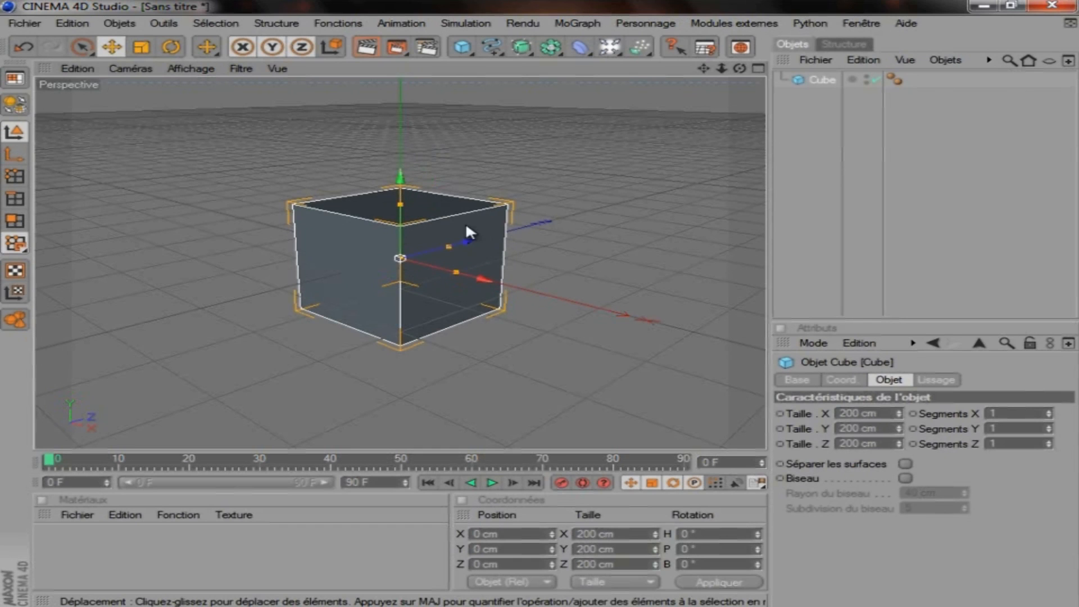
left_click(395, 175)
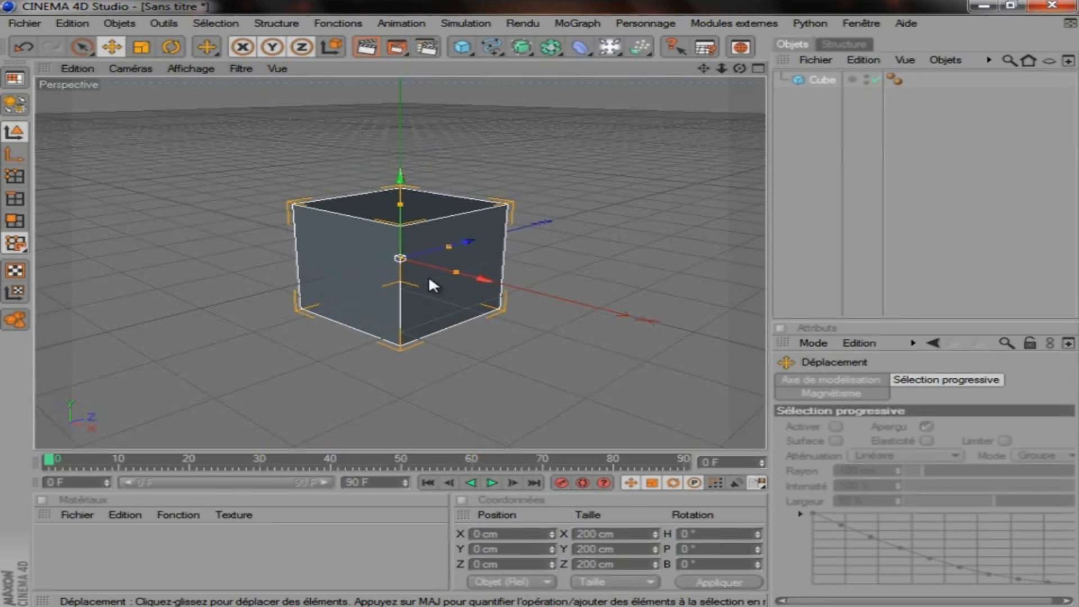
key("r")
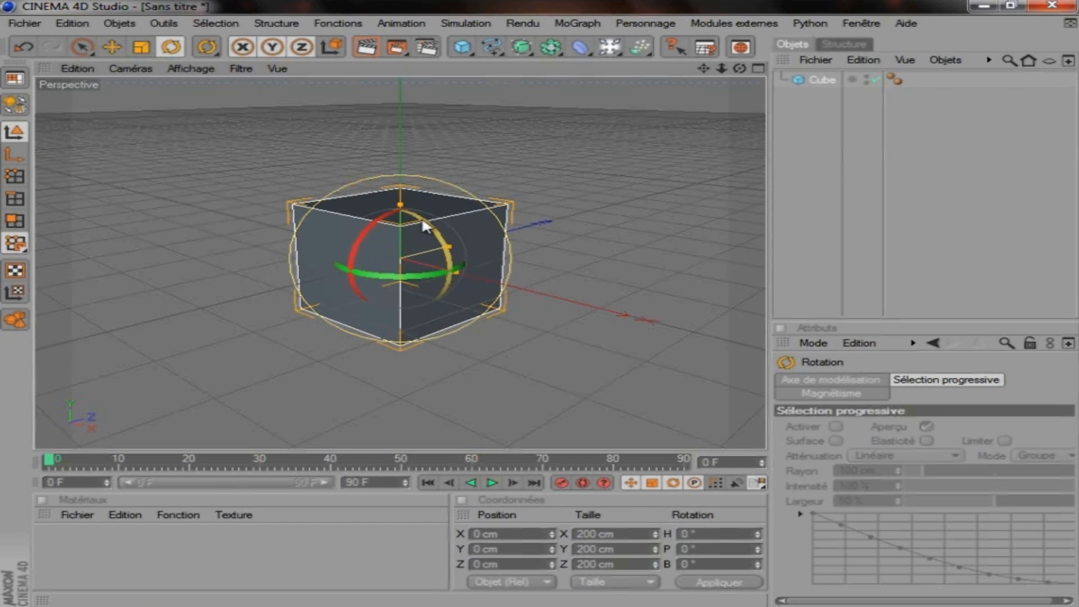
mouse_move(424, 226)
left_mouse_down()
mouse_move(441, 274)
mouse_move(428, 221)
left_mouse_up()
key("ctrl+z")
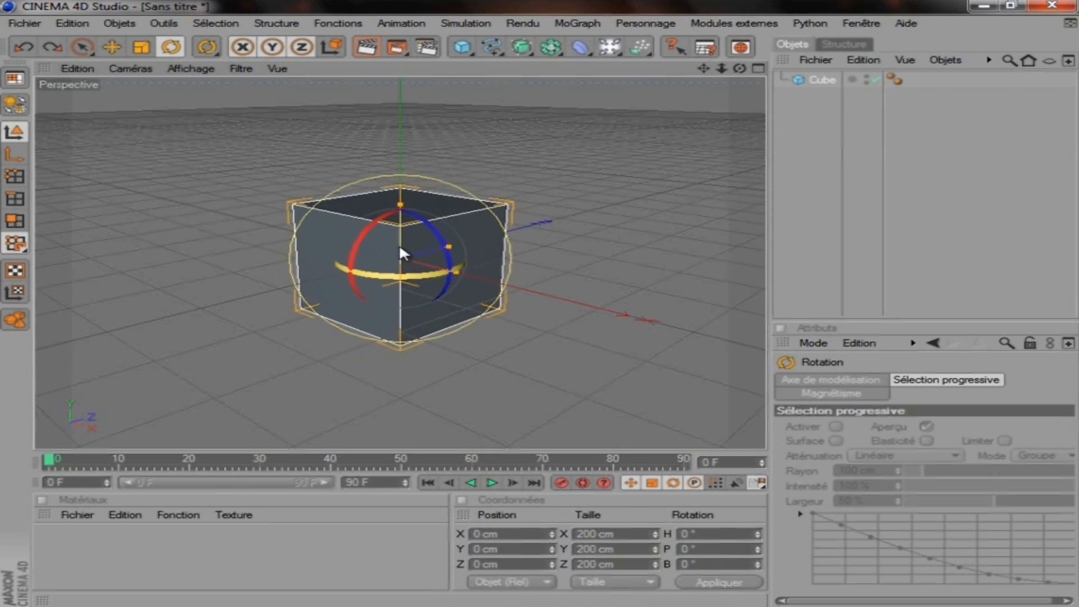
Step: Try scaling the cube with the Scale tool and undo back to the empty scene
key("t")
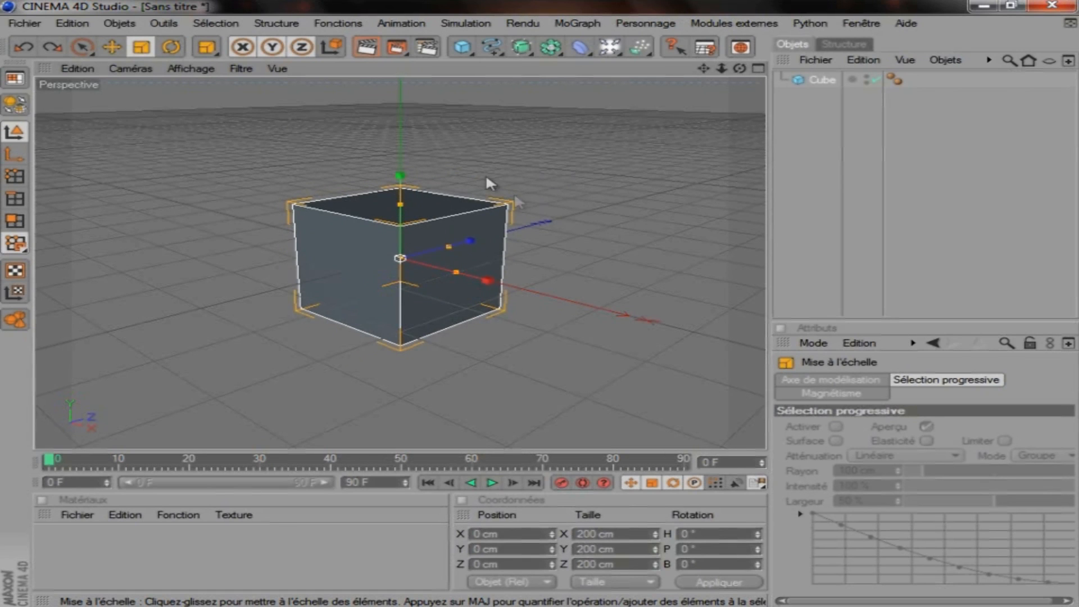
mouse_move(540, 307)
left_mouse_down()
mouse_move(546, 269)
mouse_move(541, 315)
mouse_move(534, 292)
left_mouse_up()
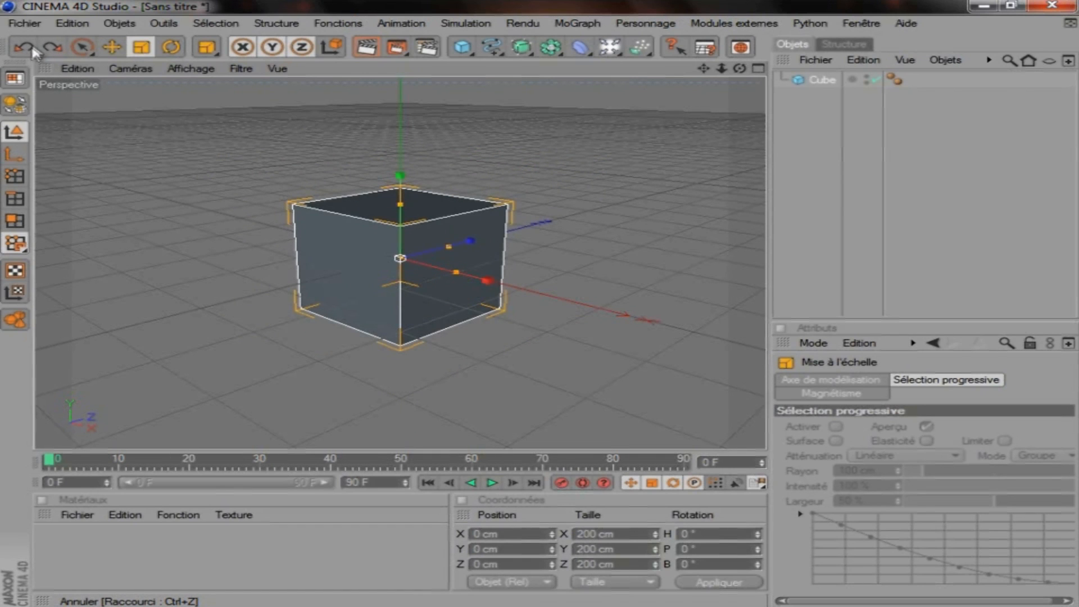
key("ctrl+z")
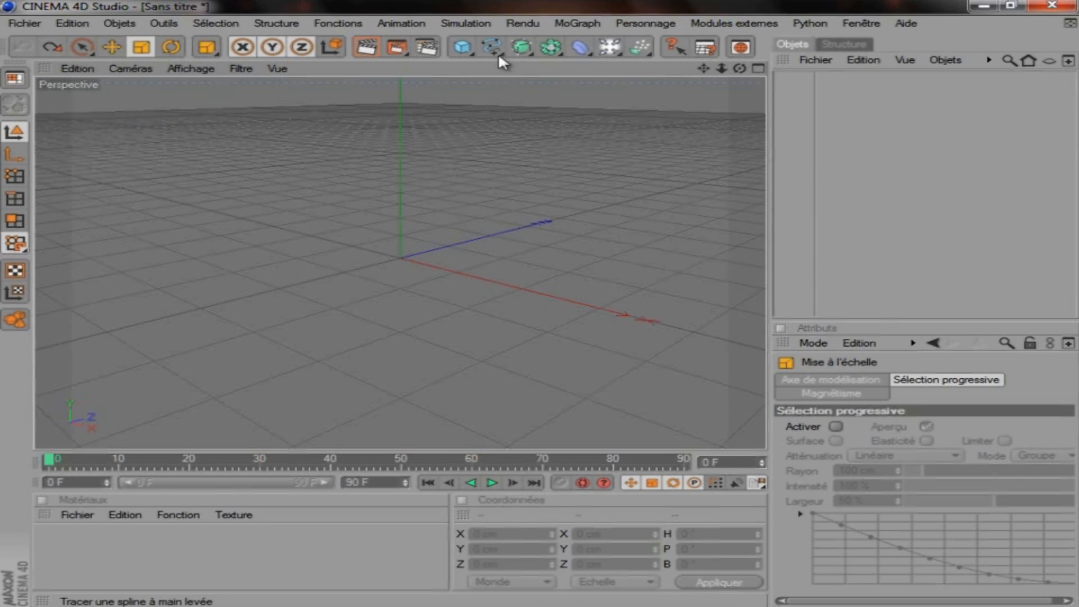
Step: Add a cube to the scene and convert it to an editable polygon object
left_click(462, 47)
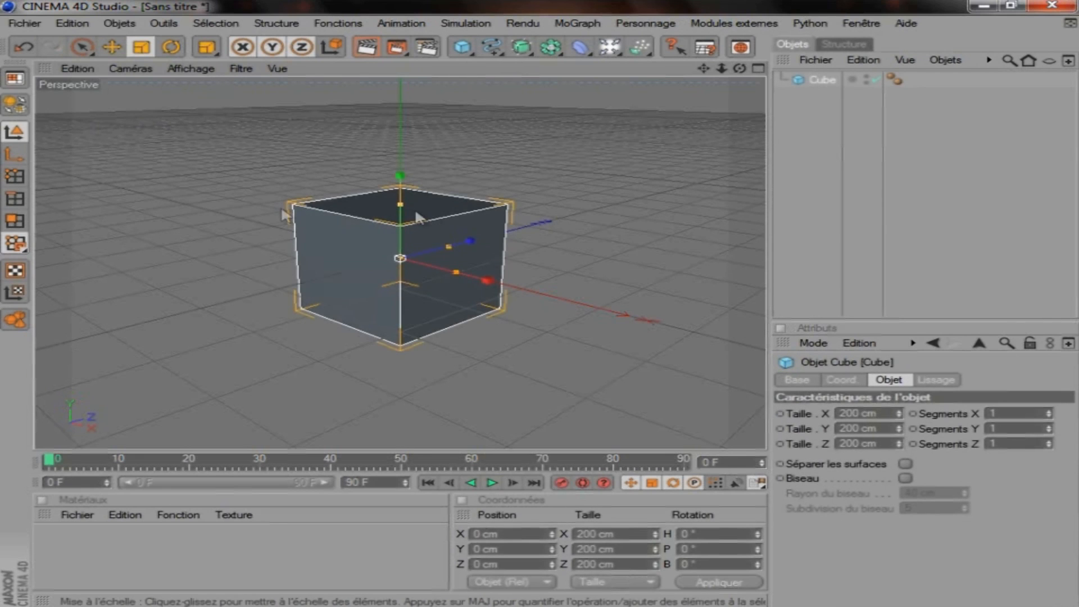
left_click(9, 102)
left_click(14, 107)
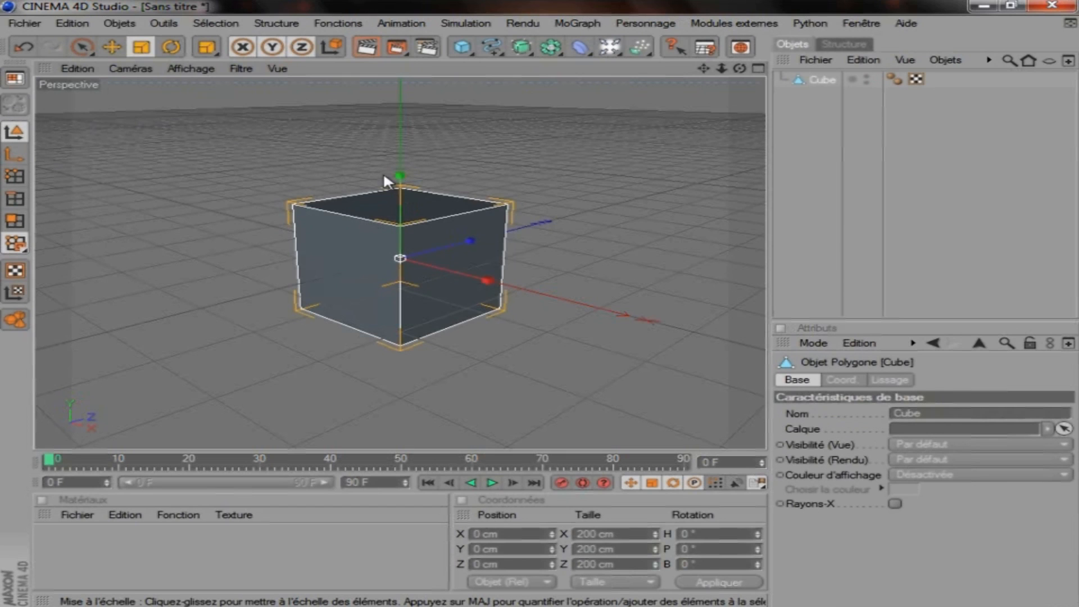
Step: Activate the Move tool and select the cube's front-left side face in polygon mode
key("e")
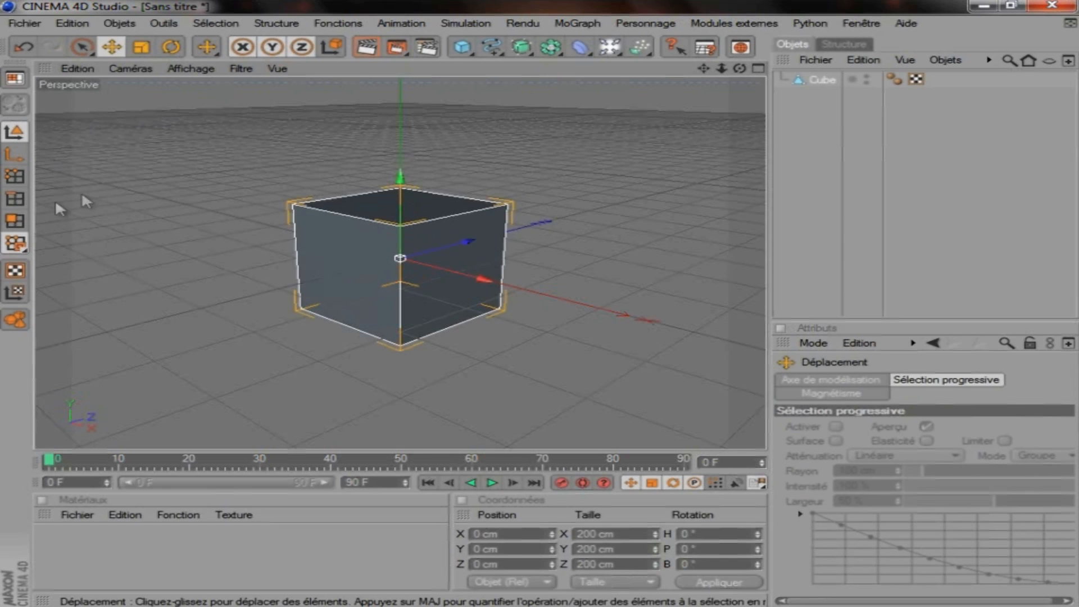
left_click(22, 223)
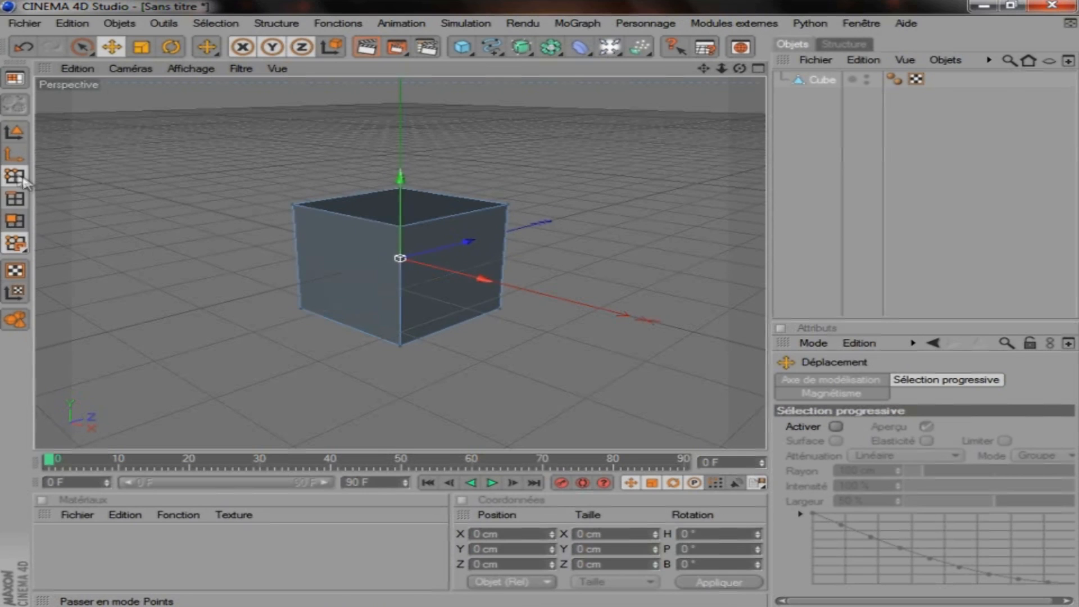
left_click(353, 259)
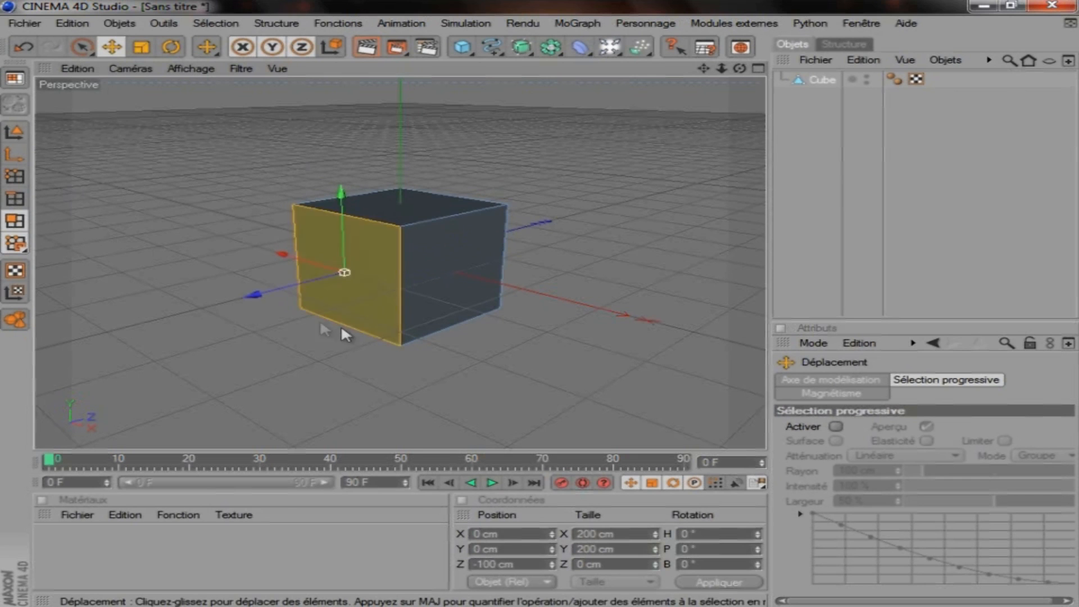
Step: Try the Bevel tool (Biseauter) on the selected face with a small negative extrusion of about -8 cm
right_click(366, 258)
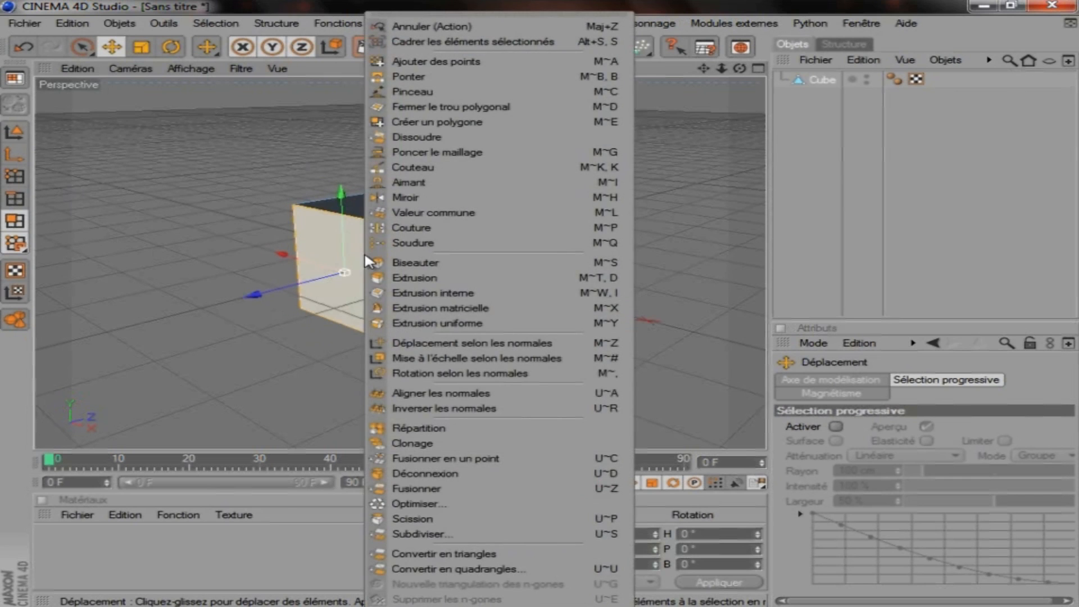
left_click(415, 262)
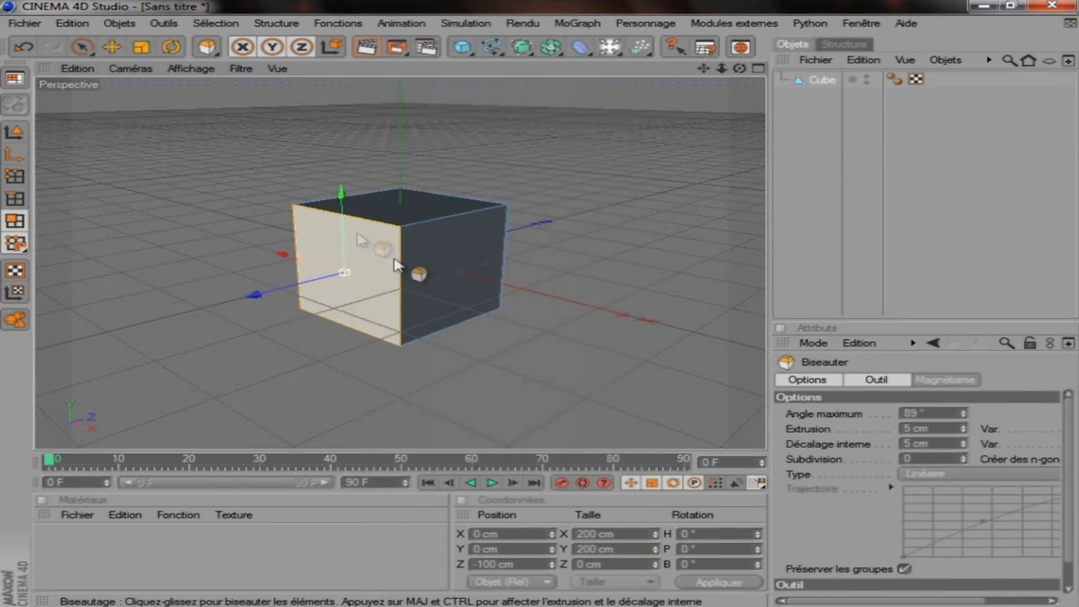
left_click_drag(550, 306, 532, 299)
Step: Try extruding the selected face by about 309 cm with Extrusion and undo it
right_click(353, 264)
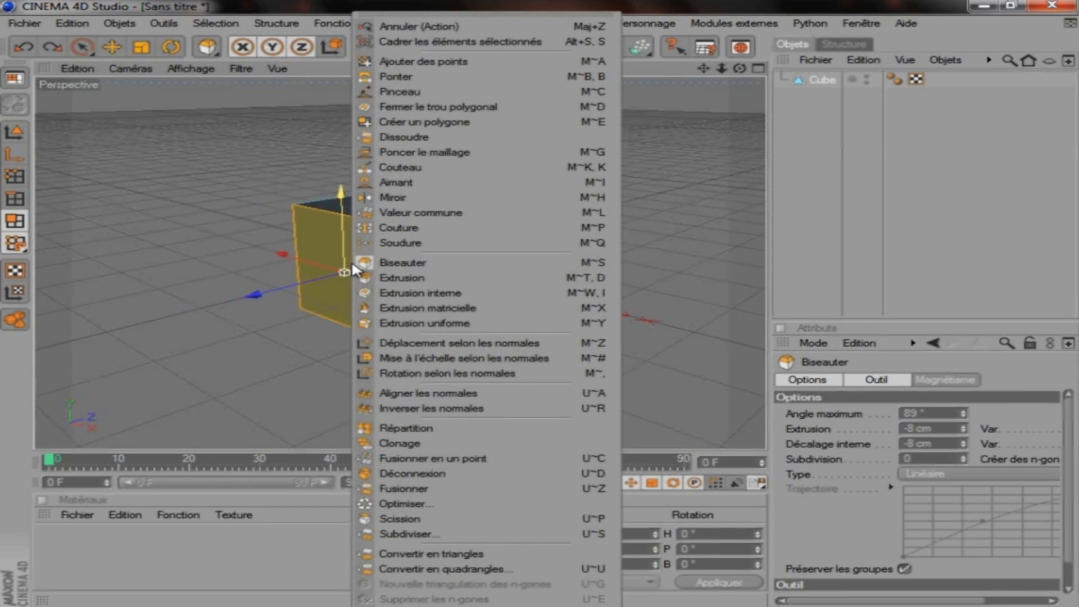
left_click(415, 278)
left_click_drag(227, 162, 537, 299)
key("ctrl+z")
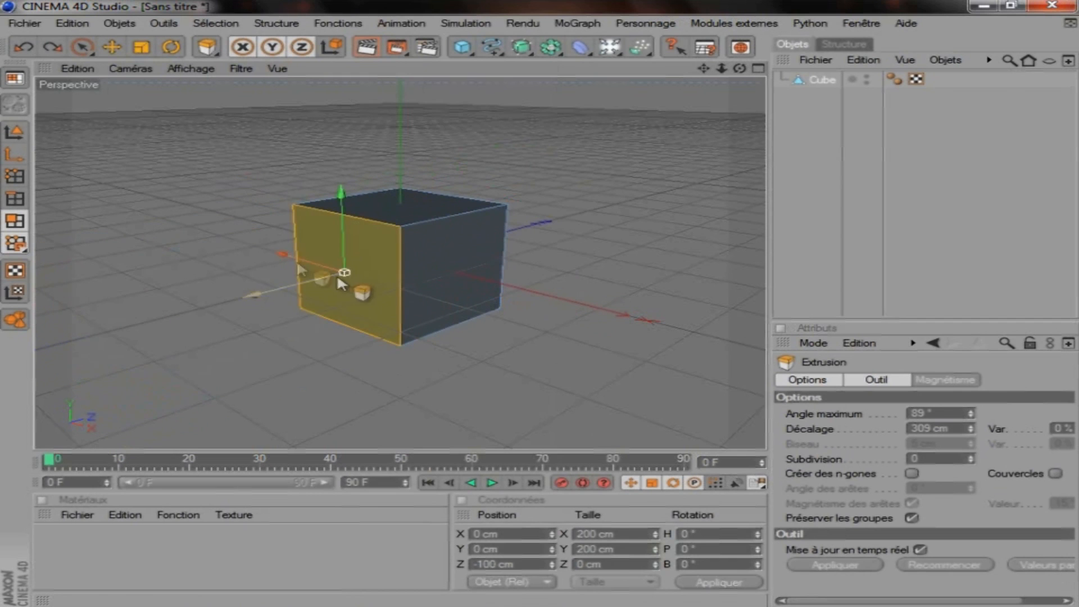
Step: Try an inner extrusion (Extrusion interne) of about 49 cm on the selected face
right_click(353, 286)
left_click(377, 297)
left_click_drag(164, 180, 301, 302)
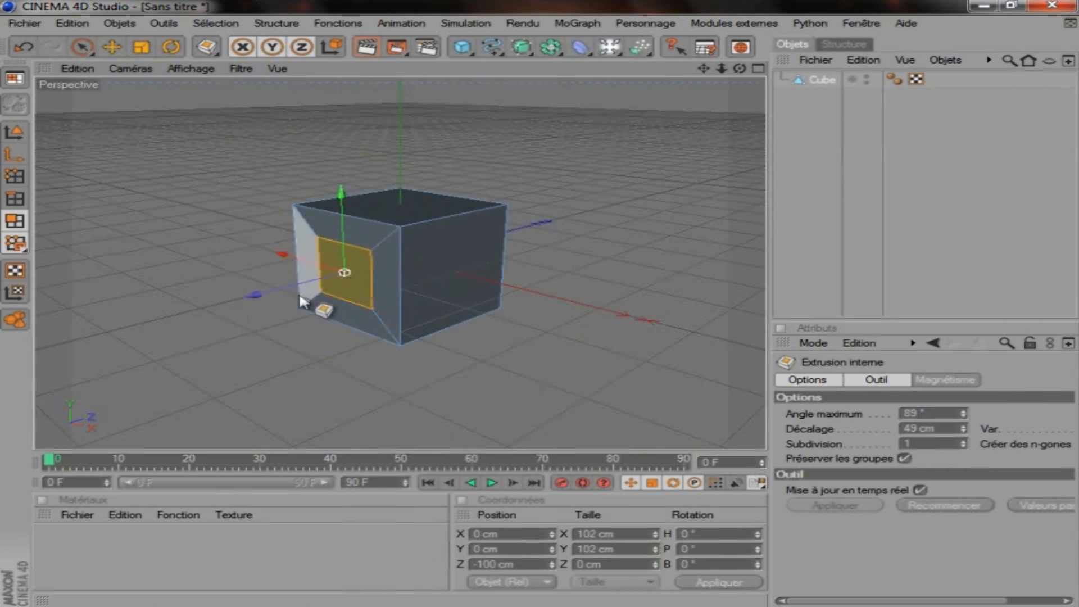
Step: Try the Extrusion tool again on the face with an offset of about 6 cm
right_click(354, 273)
left_click(380, 278)
mouse_move(551, 202)
left_mouse_down()
mouse_move(511, 304)
mouse_move(543, 304)
mouse_move(553, 209)
left_mouse_up()
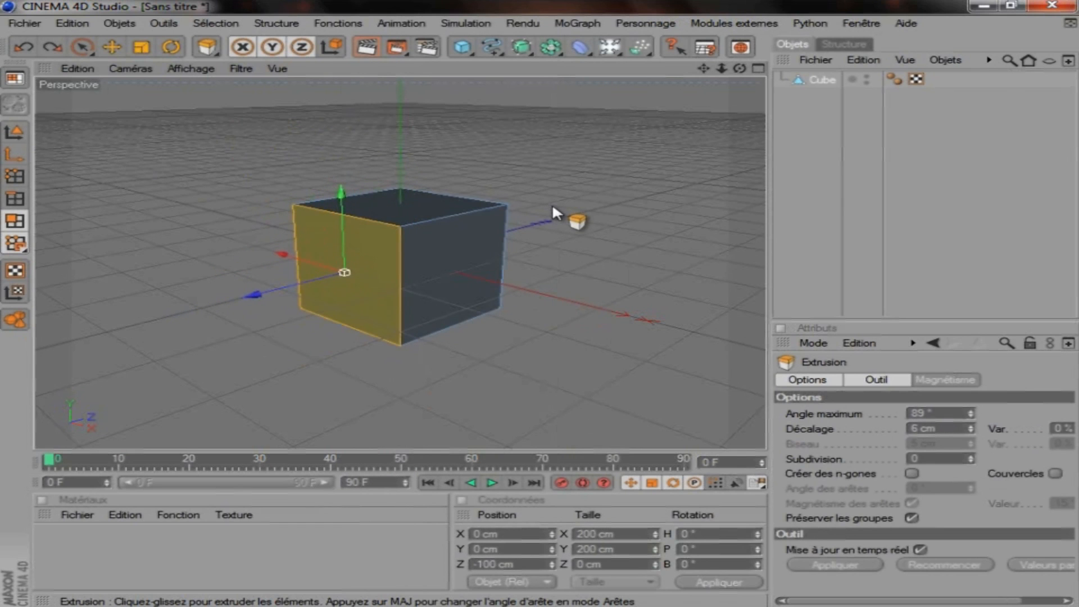
Step: Try a matrix extrusion (Extrusion matricielle) with 8 steps on the selected face and undo it
right_click(340, 315)
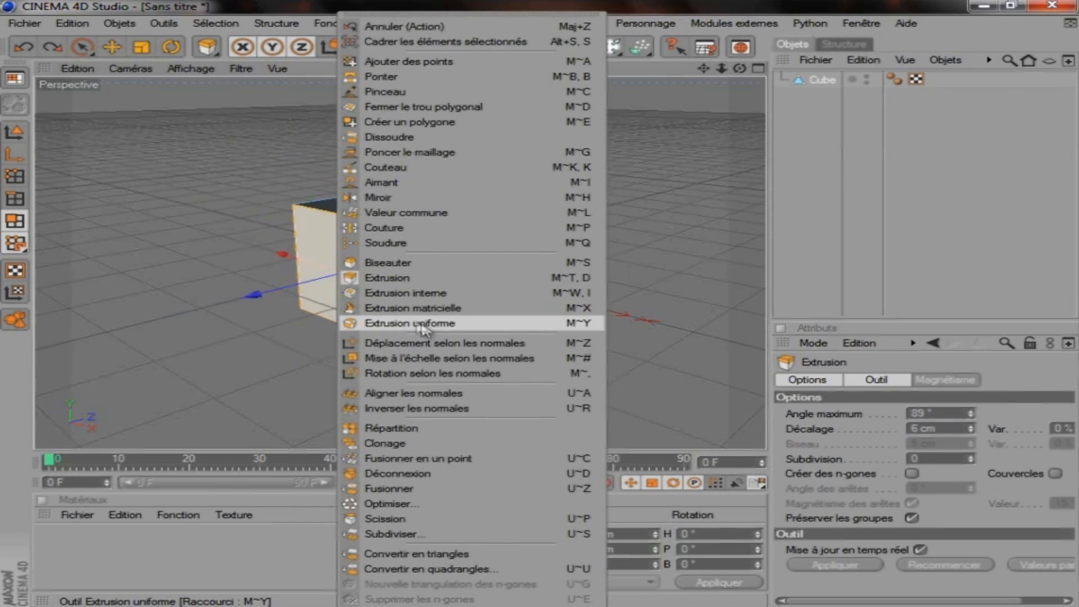
left_click(413, 308)
left_click_drag(537, 299, 541, 302)
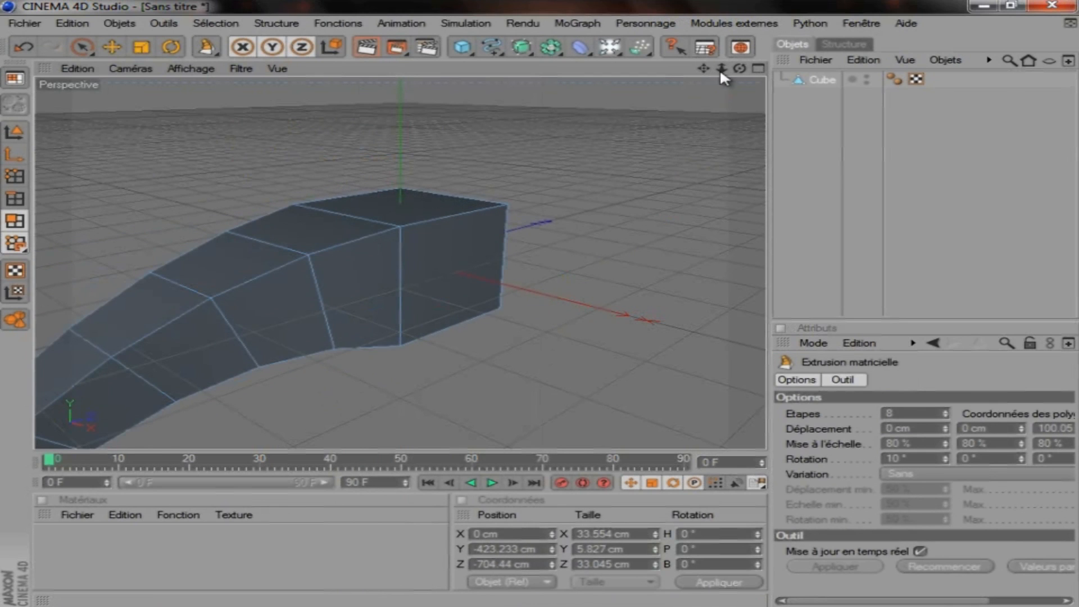
scroll(406, 274, "down", 6)
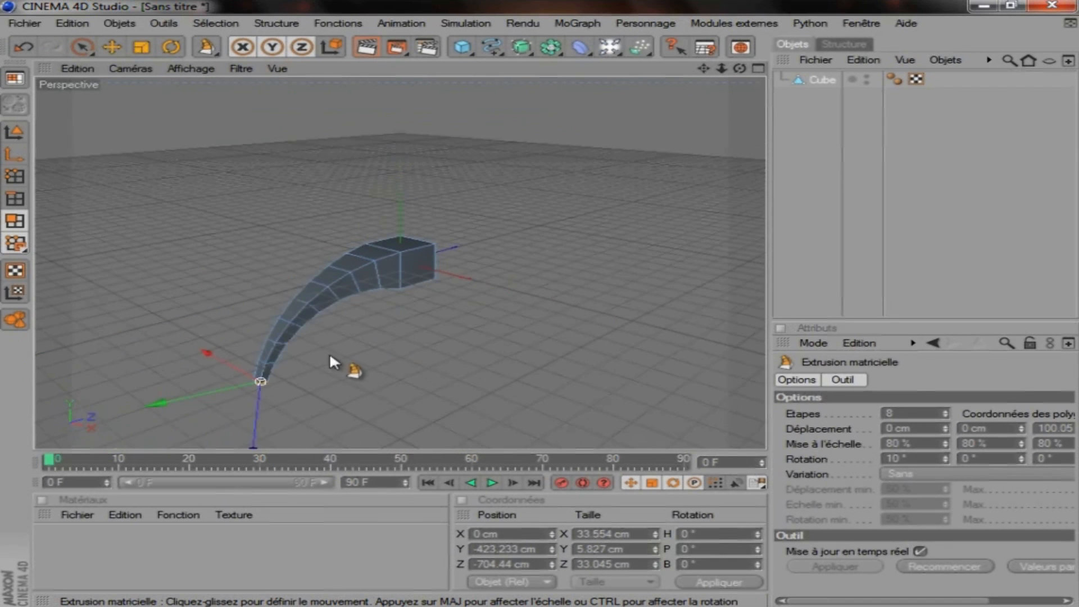
key("ctrl+z")
key("ctrl+z")
key("ctrl+z")
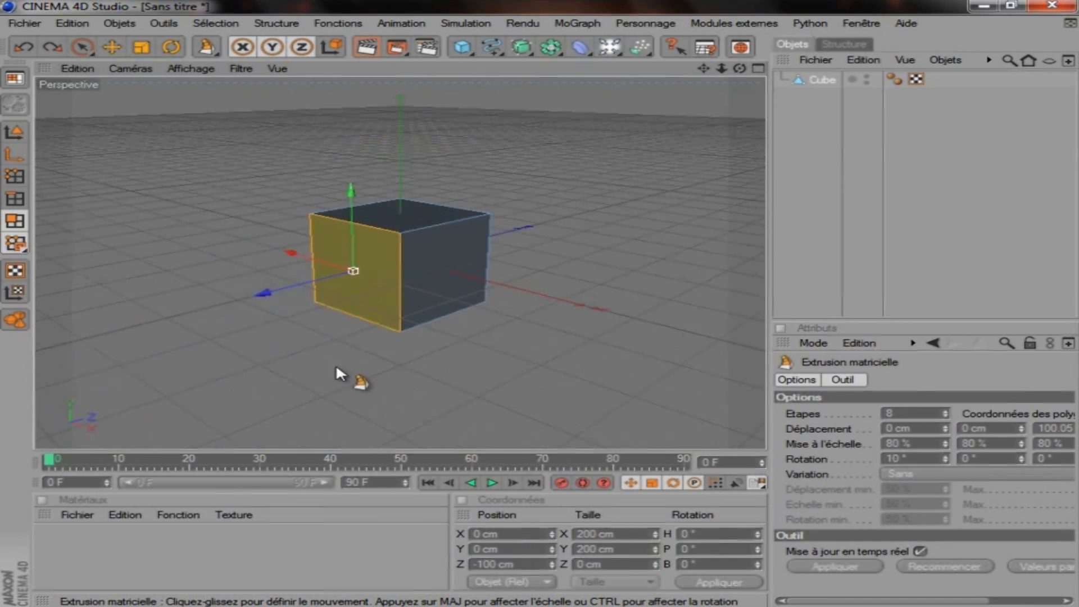
scroll(337, 364, "up", 3)
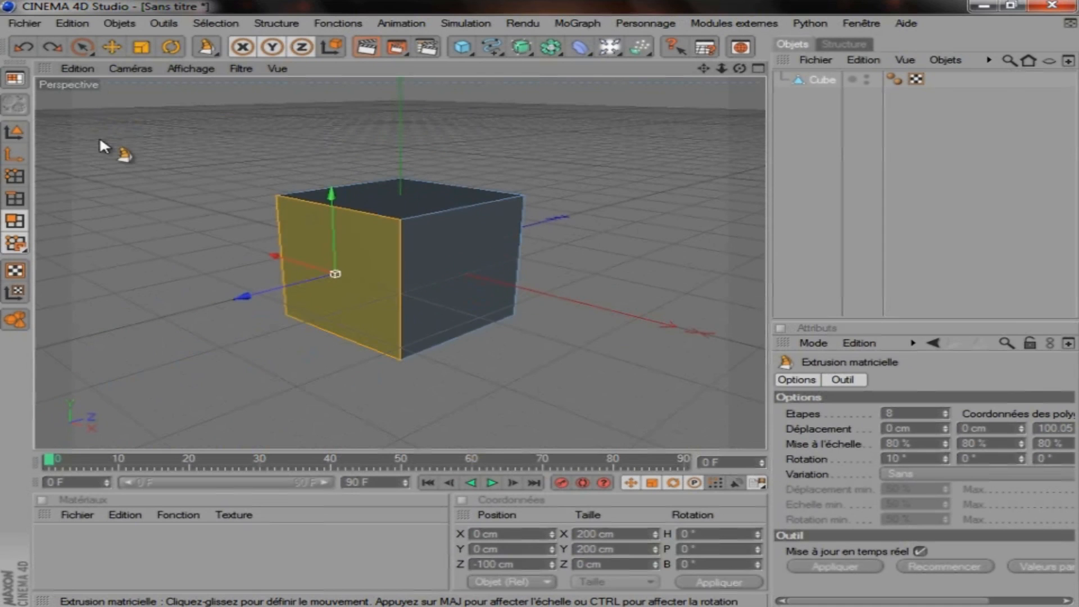
Step: Undo the remaining cube operations back to the empty scene
key("ctrl+z")
key("ctrl+z")
key("ctrl+z")
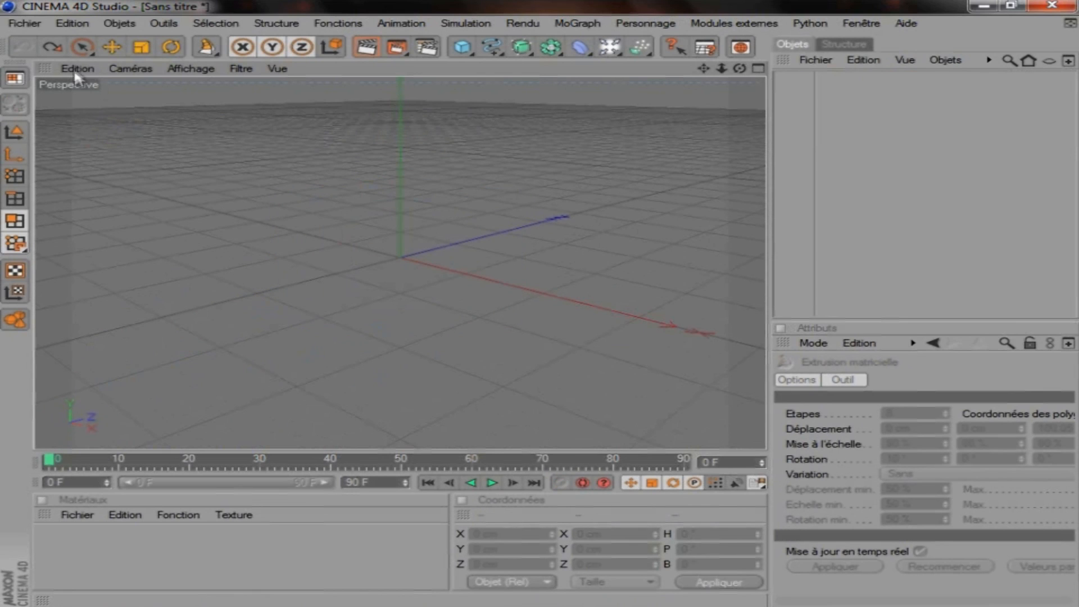
Step: Switch to Model mode and reactivate the Move tool (Déplacement) from the recent tools history
left_click(15, 133)
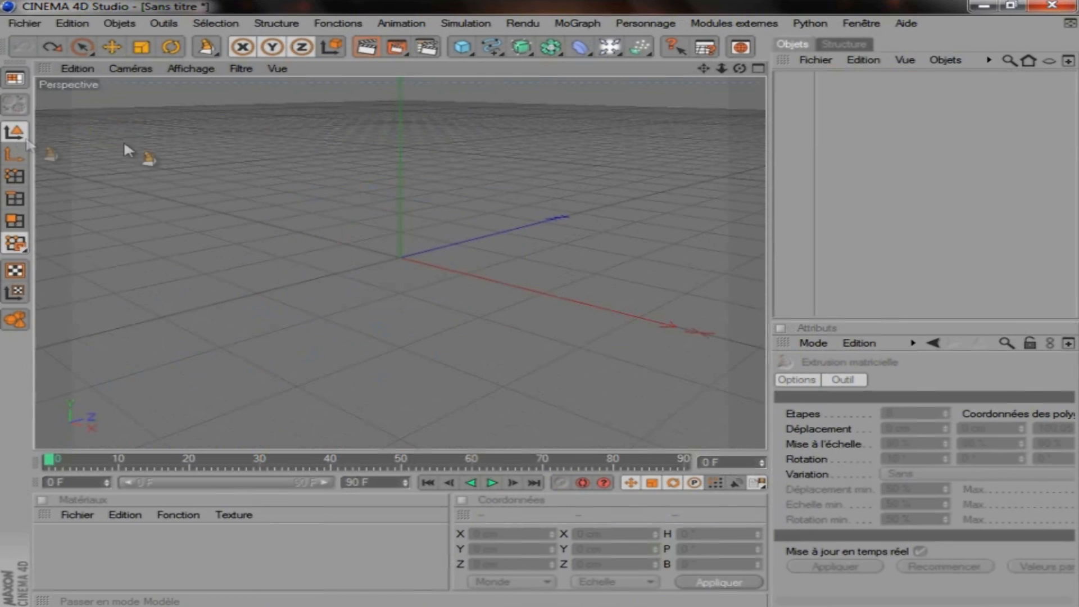
left_click(208, 48)
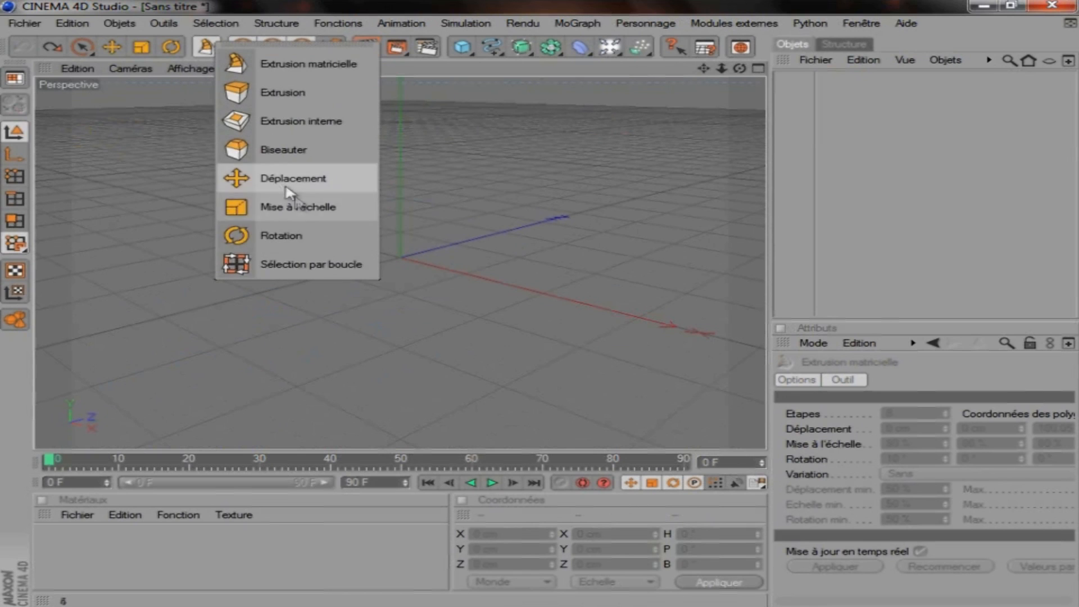
left_click(252, 179)
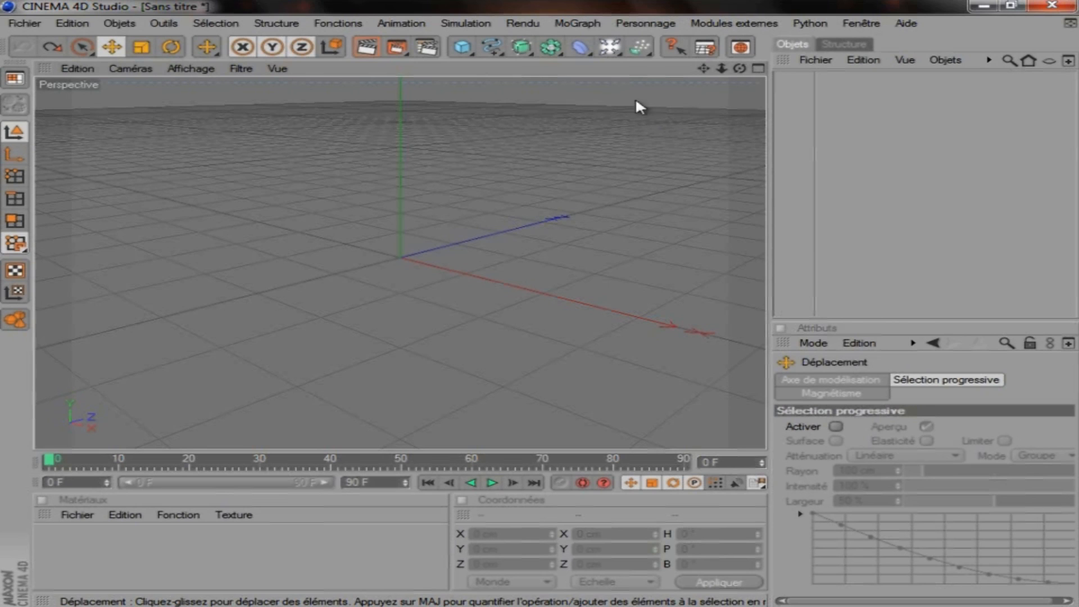
Step: Add a floor object (Sol) to the scene
left_click(611, 50)
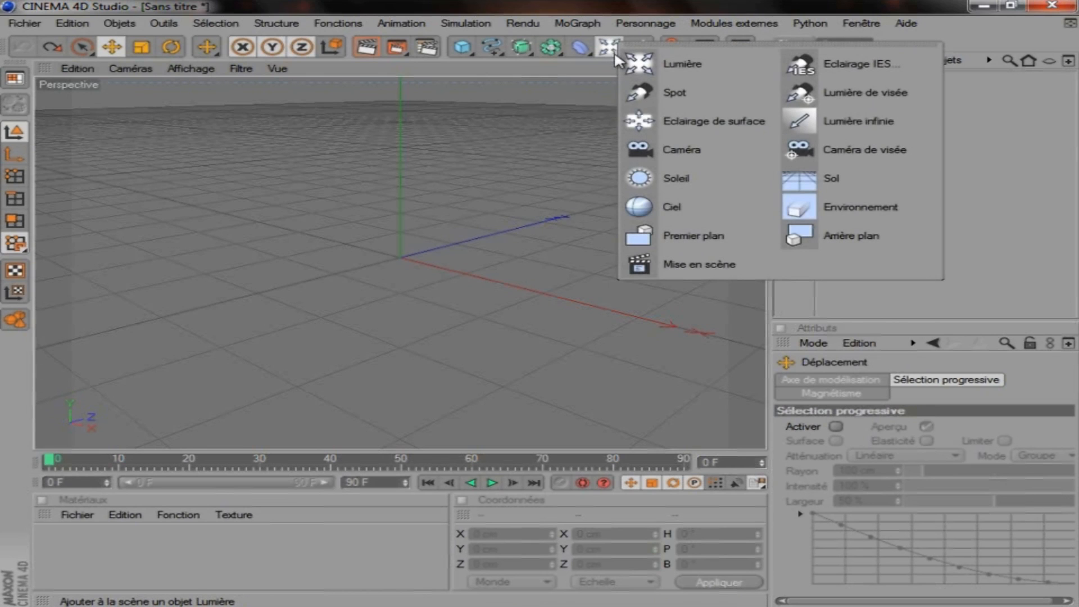
left_click(832, 190)
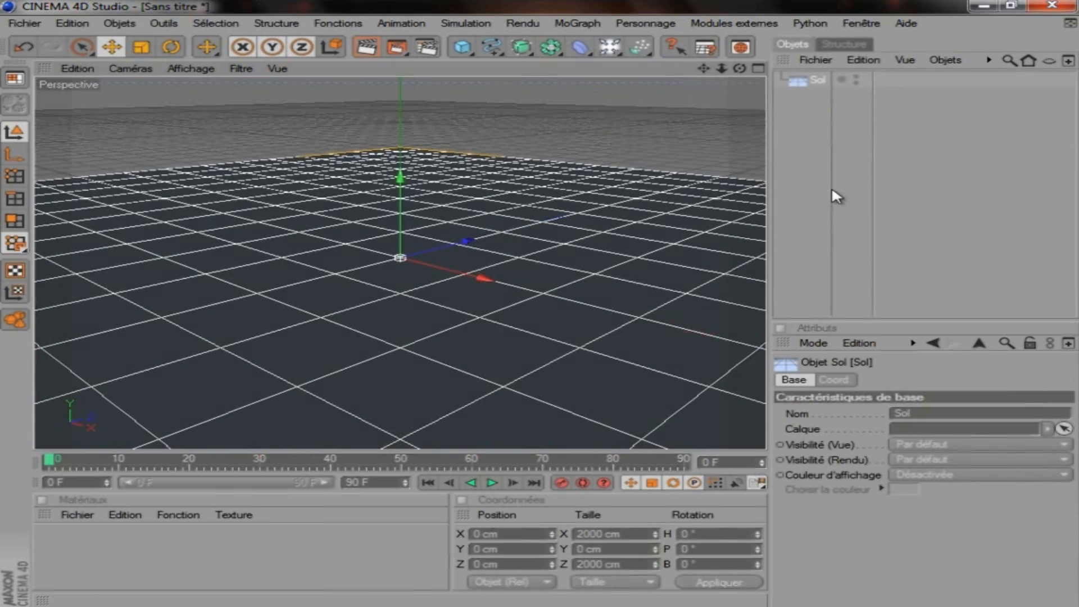
Step: Examine the floor's extent in the perspective view from near and from far away
scroll(539, 333, "down", 5)
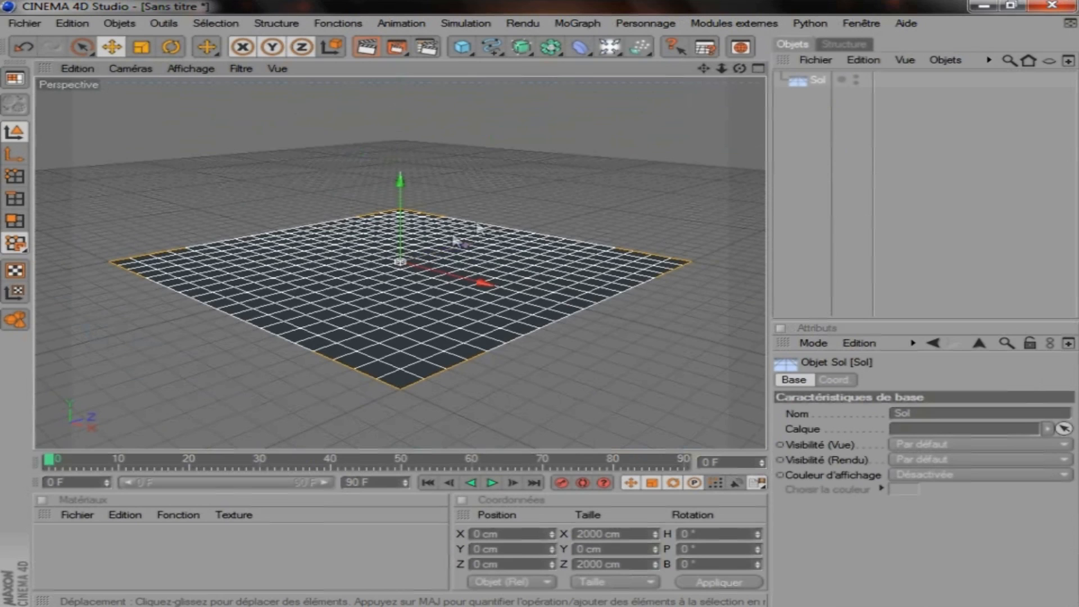
scroll(454, 290, "up", 5)
scroll(454, 290, "up", 3)
scroll(618, 163, "down", 5)
scroll(625, 180, "down", 3)
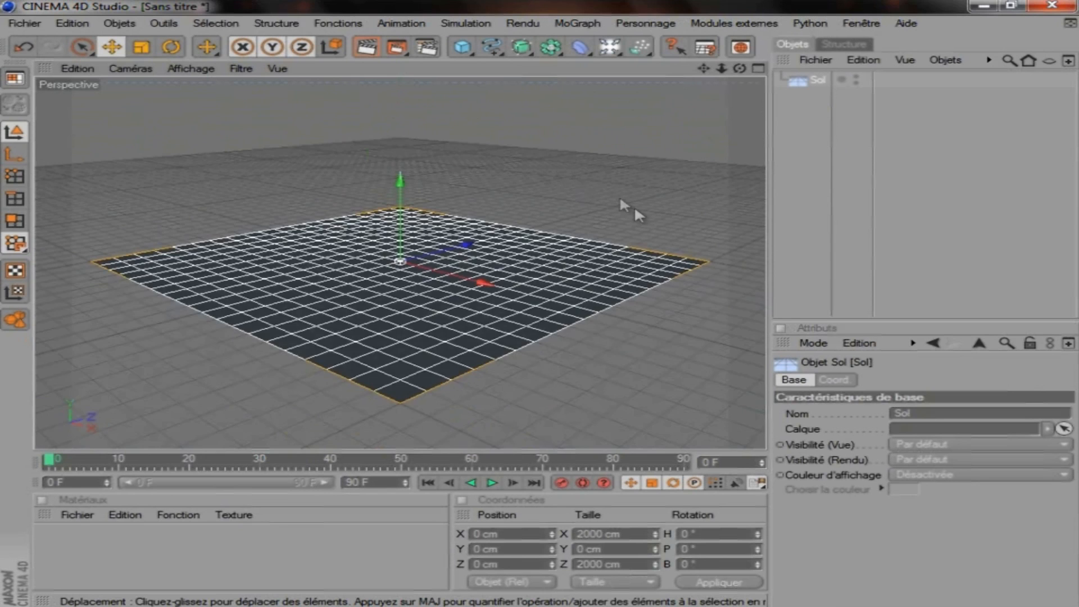
scroll(622, 205, "down", 6)
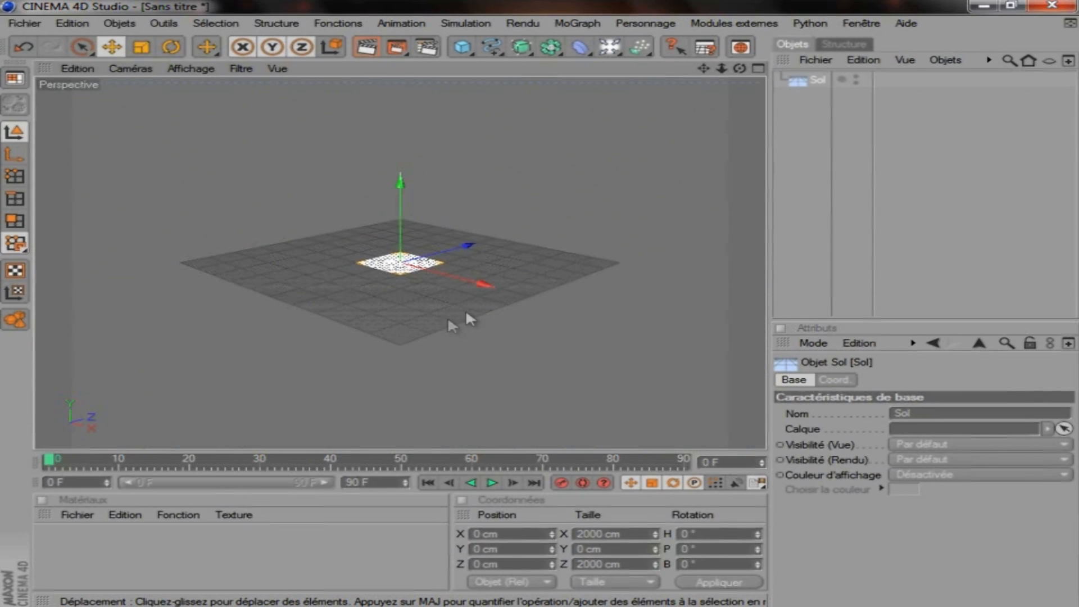
scroll(547, 254, "down", 8)
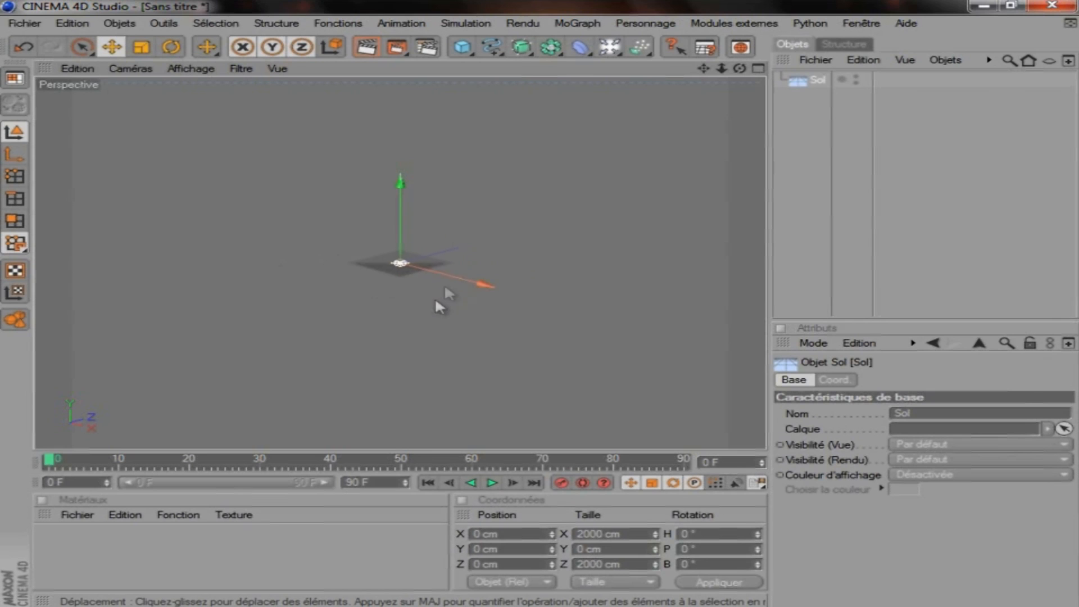
scroll(445, 286, "down", 3)
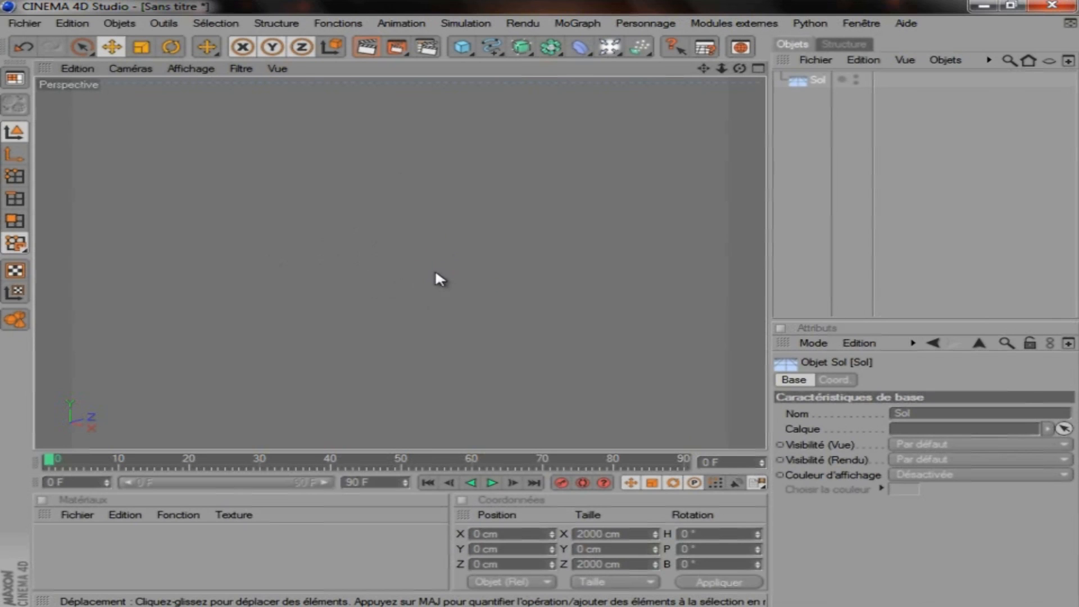
scroll(427, 273, "up", 12)
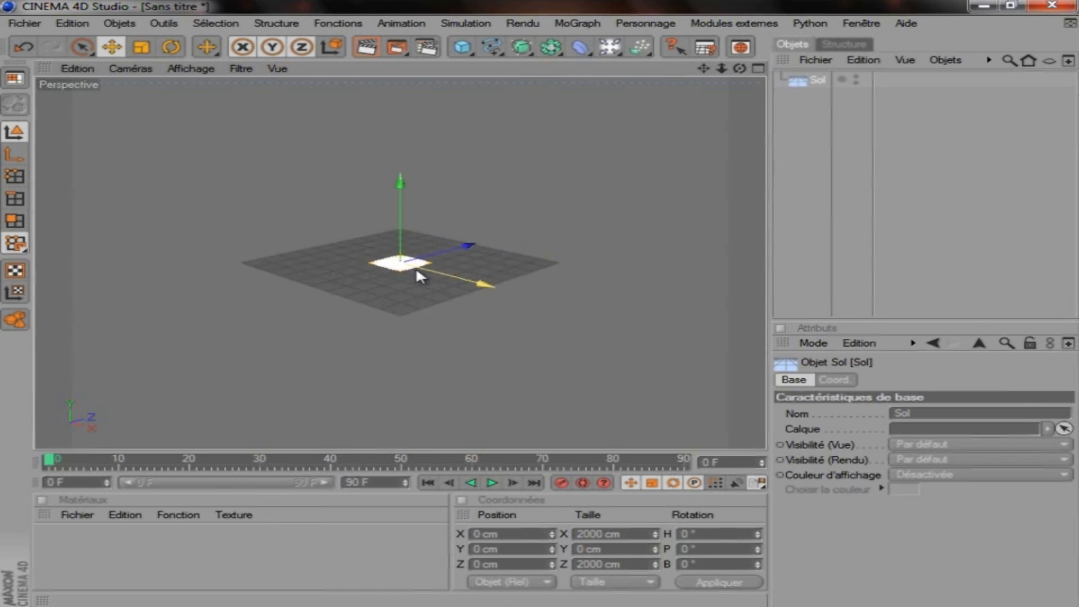
scroll(430, 304, "up", 10)
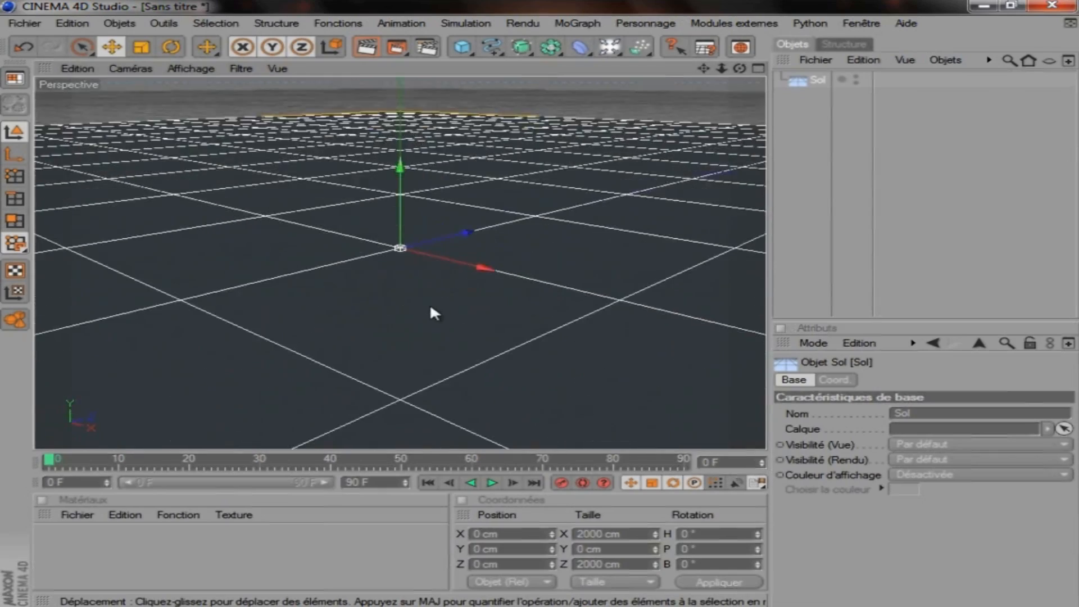
scroll(428, 299, "down", 10)
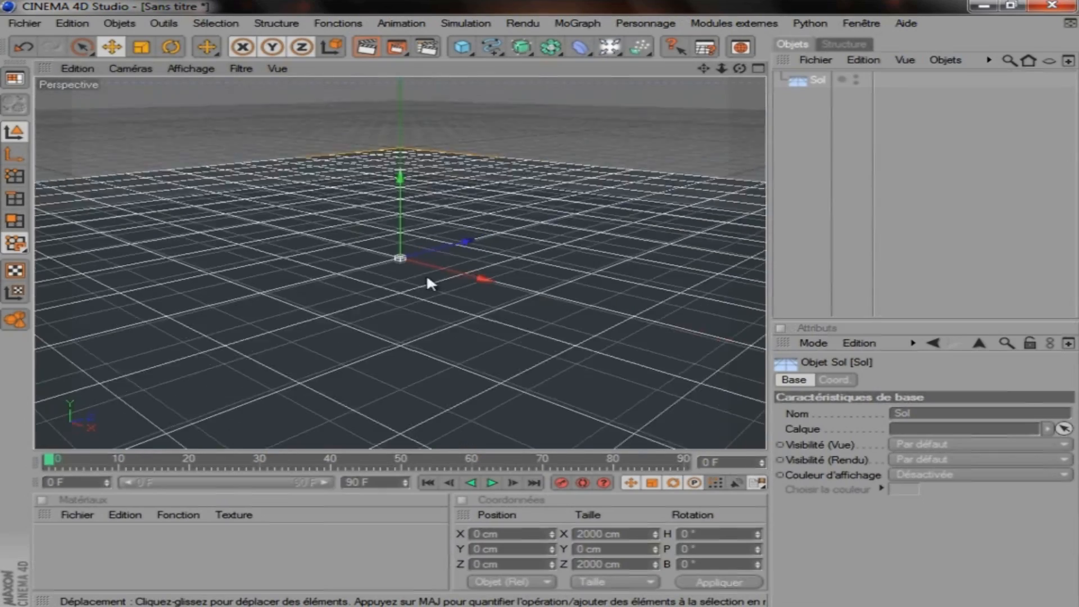
scroll(443, 277, "up", 3)
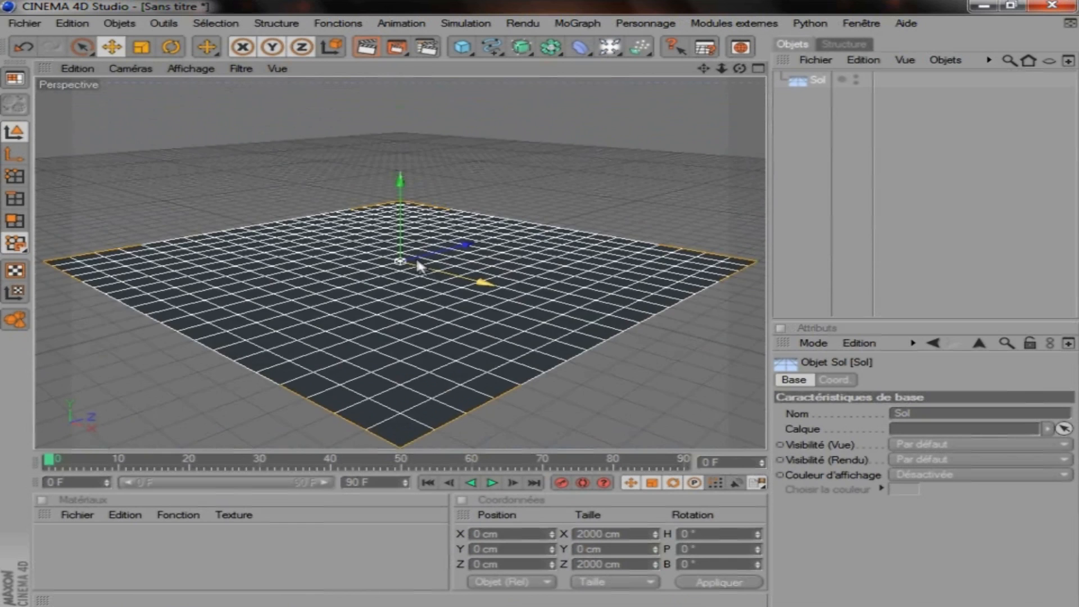
scroll(419, 270, "up", 5)
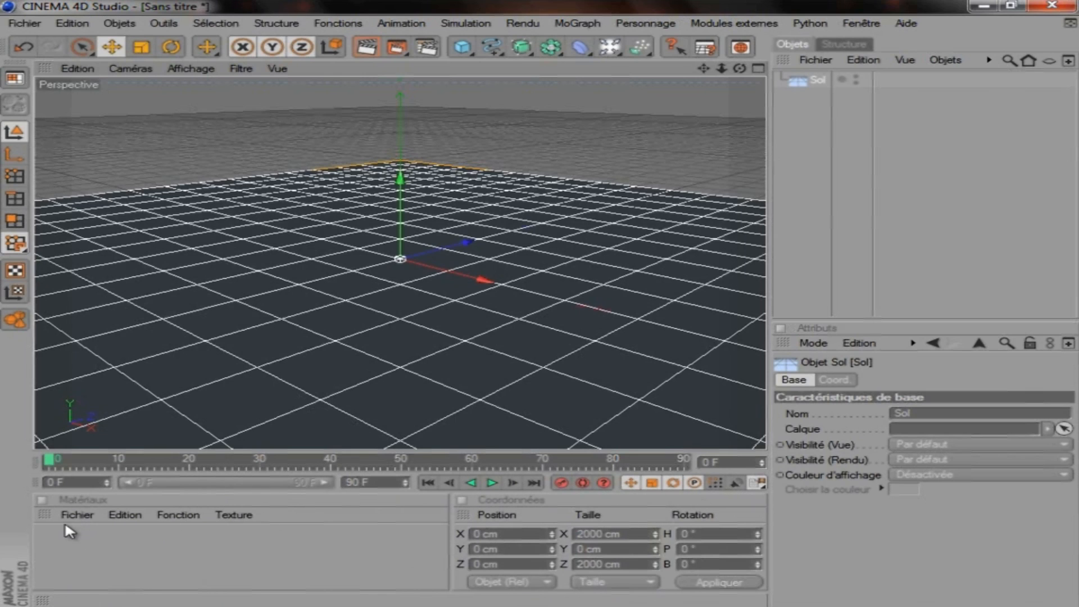
Step: Create a new material in the material manager and open it in the material editor
left_click(82, 511)
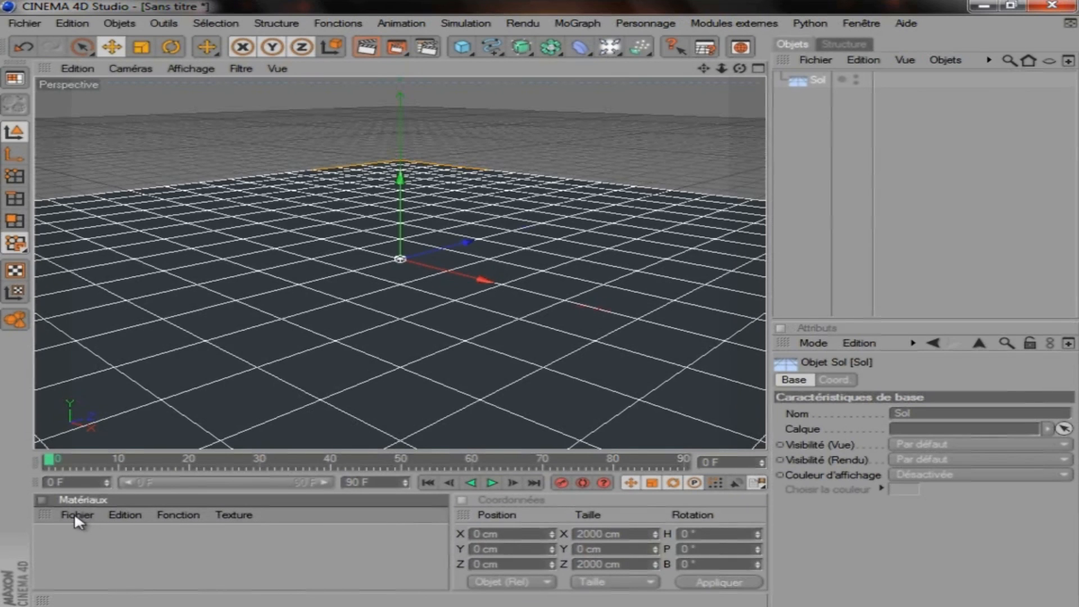
left_click(84, 517)
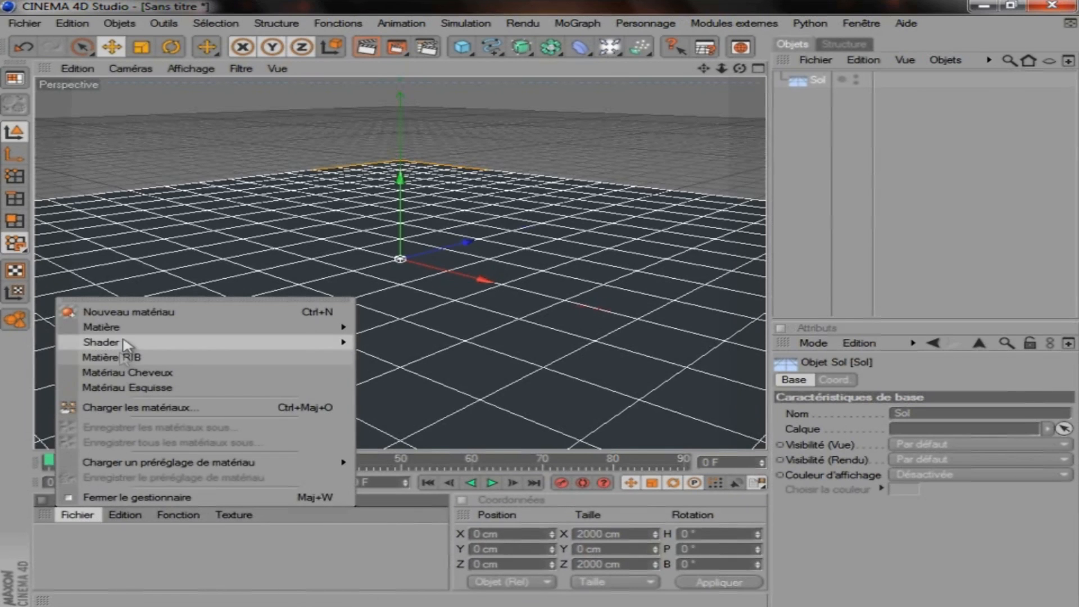
left_click(109, 568)
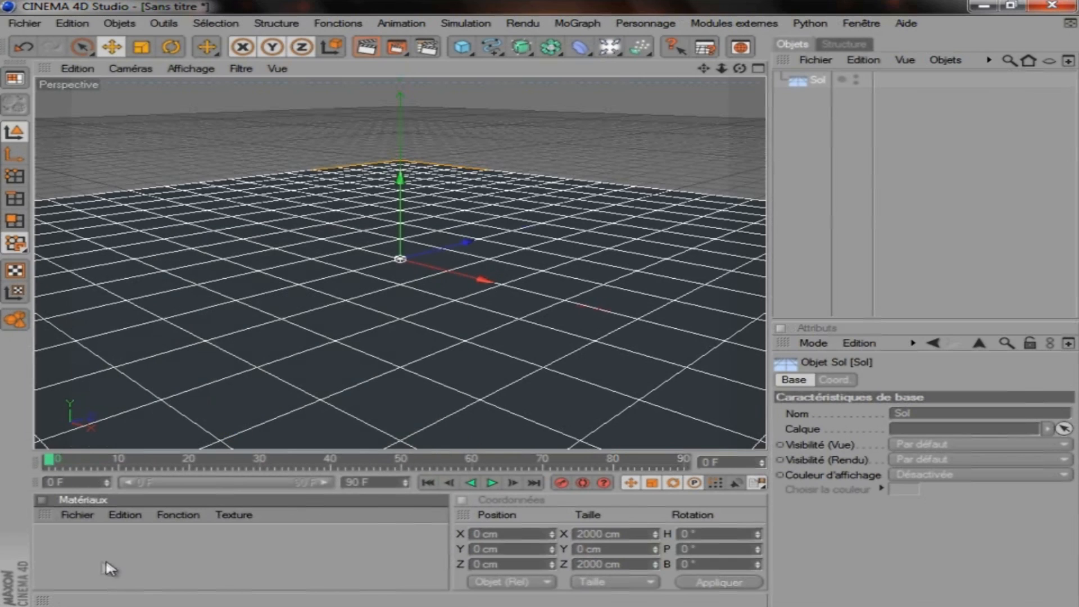
double_click(63, 556)
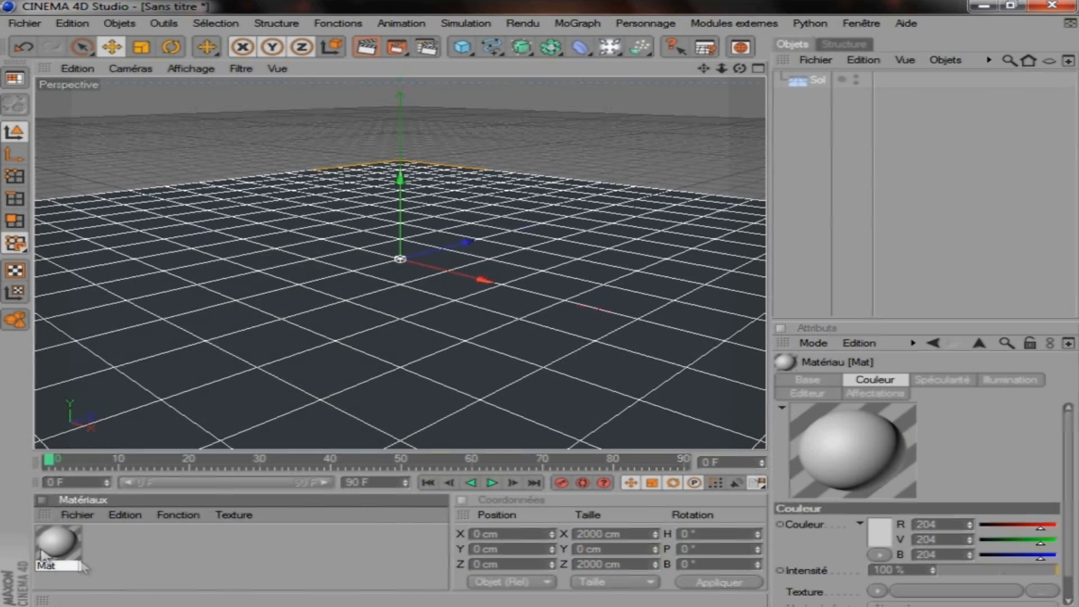
double_click(58, 547)
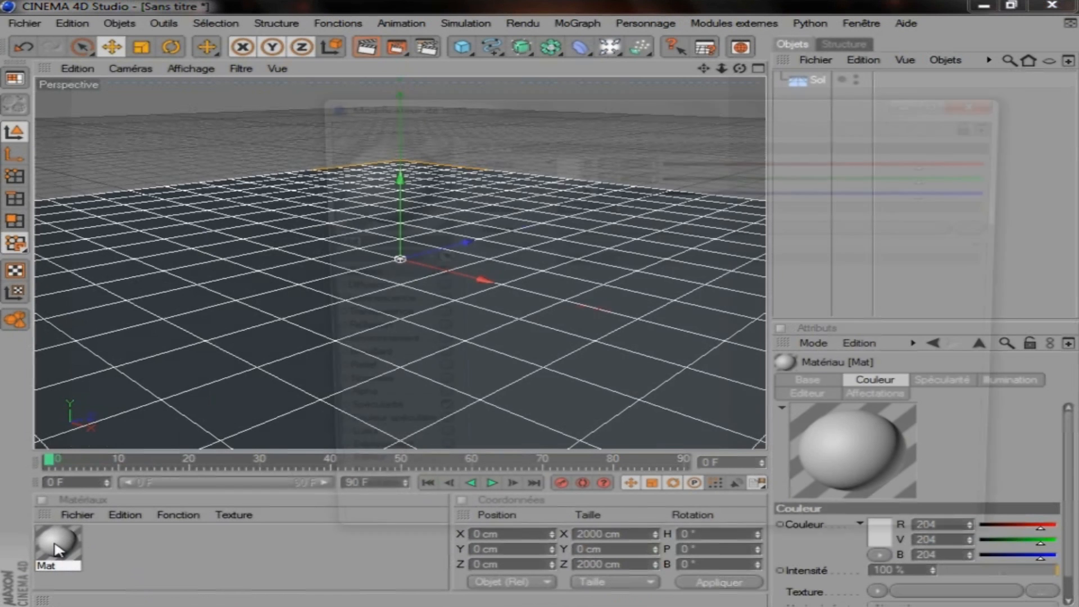
Step: Set the new material's colour to pure red (R 255, V 0, B 0)
left_click_drag(431, 112, 368, 107)
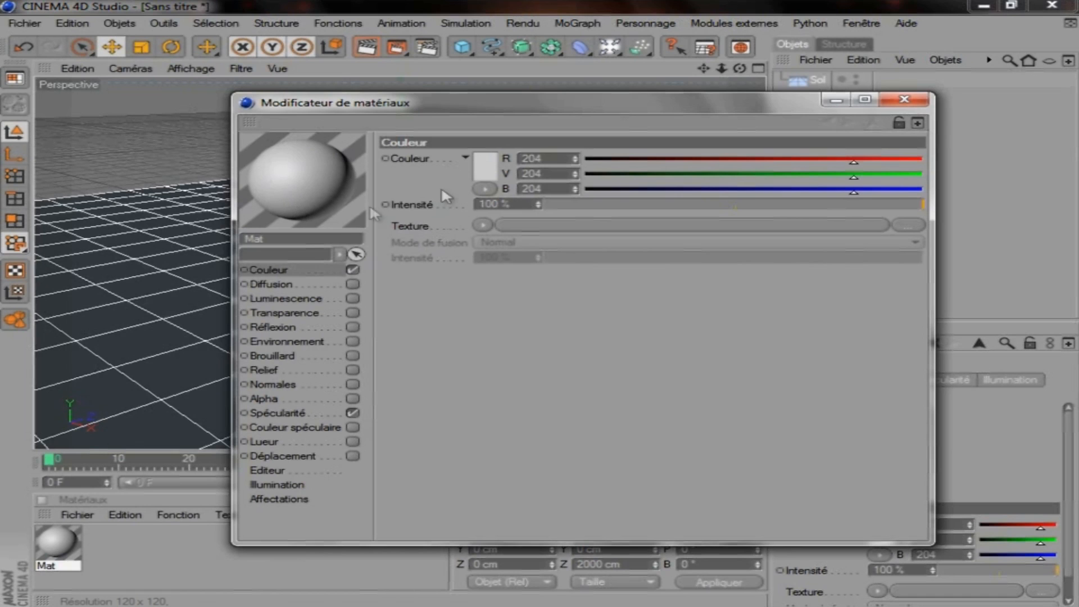
left_click(481, 171)
left_click_drag(443, 133, 574, 98)
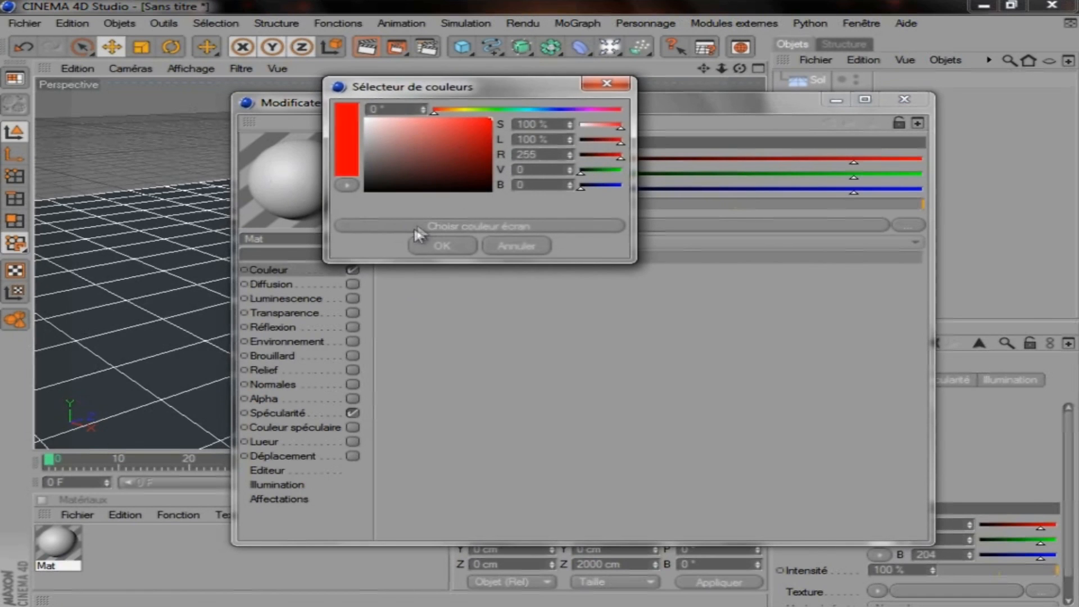
left_click(440, 245)
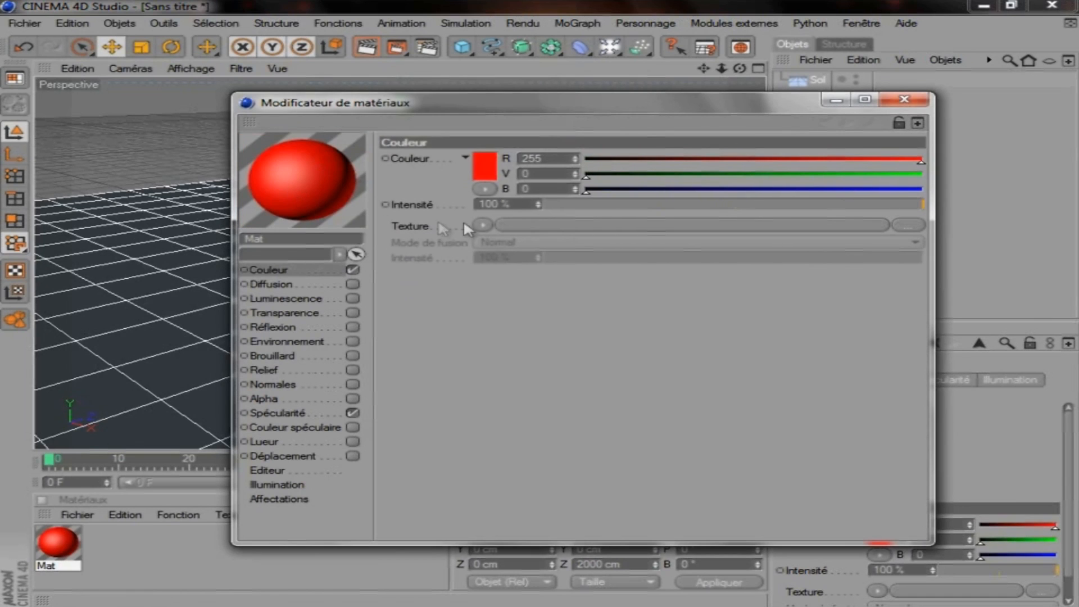
Step: Try colour intensities of 28 %, 183 % and 2029 % on the red material and reset the intensity to 100 %
left_click_drag(541, 201, 540, 203)
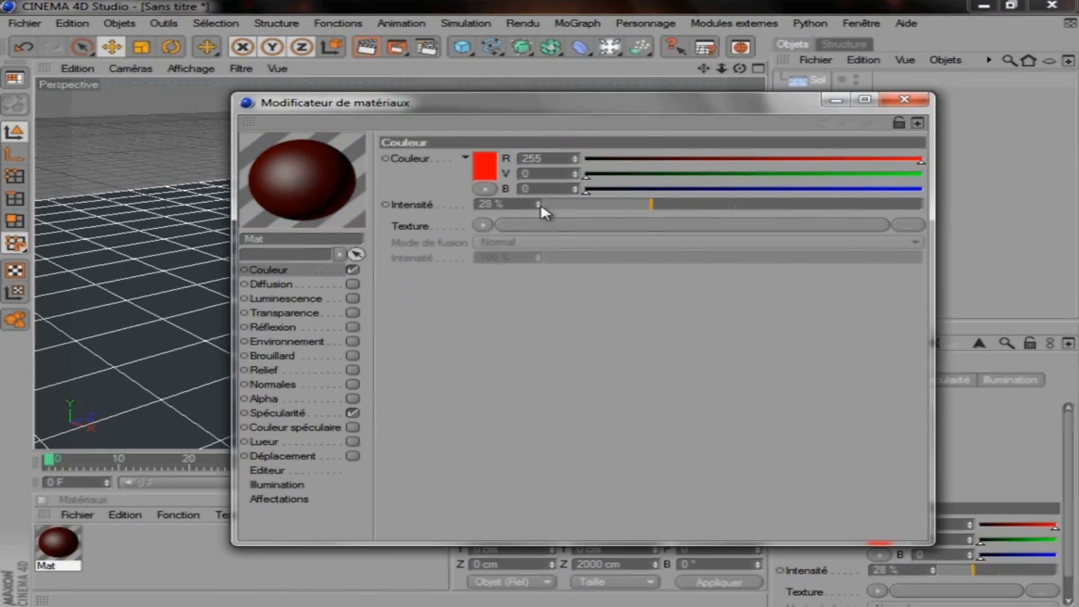
left_click(538, 199)
left_click_drag(537, 198, 539, 203)
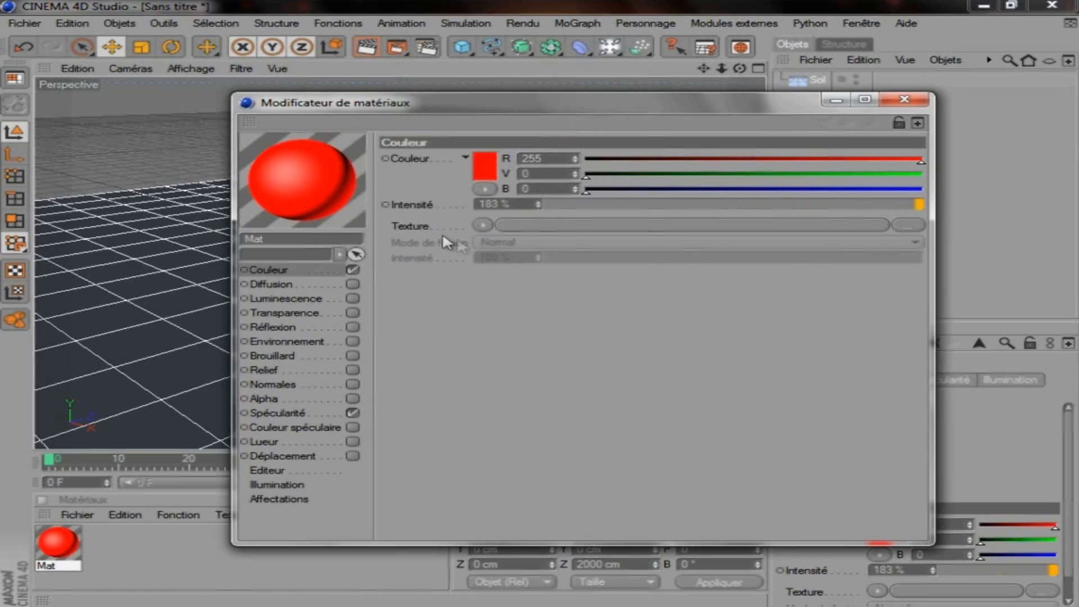
left_click_drag(541, 203, 284, 193)
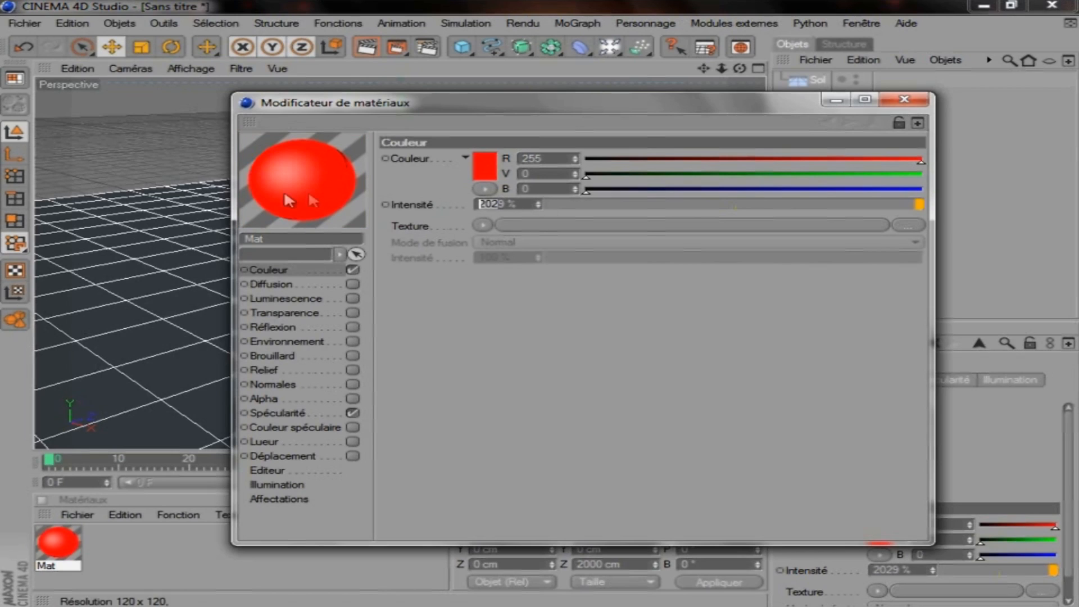
type("100")
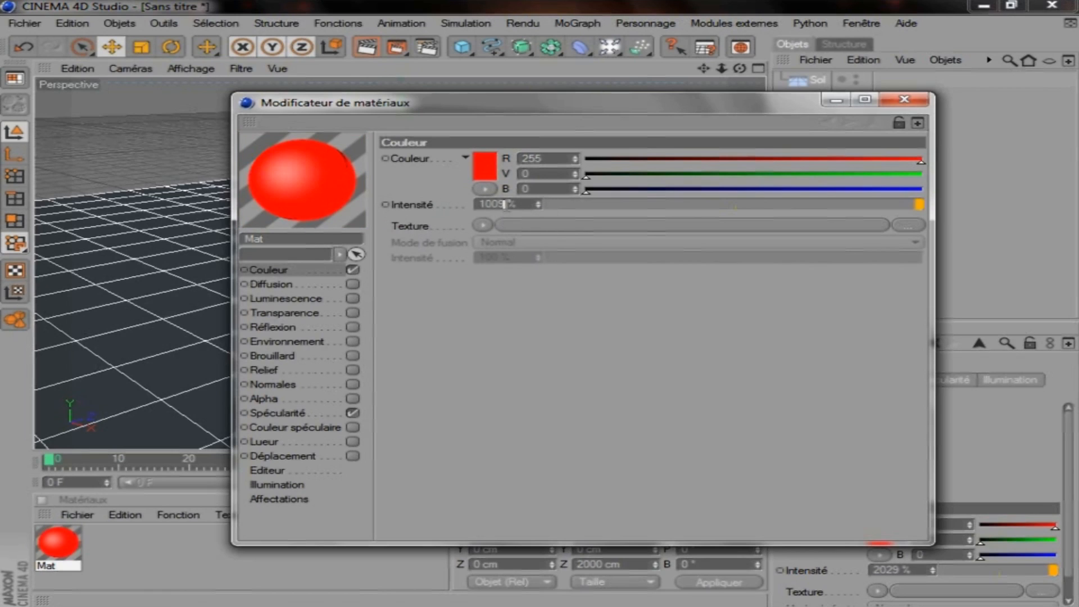
key("Return")
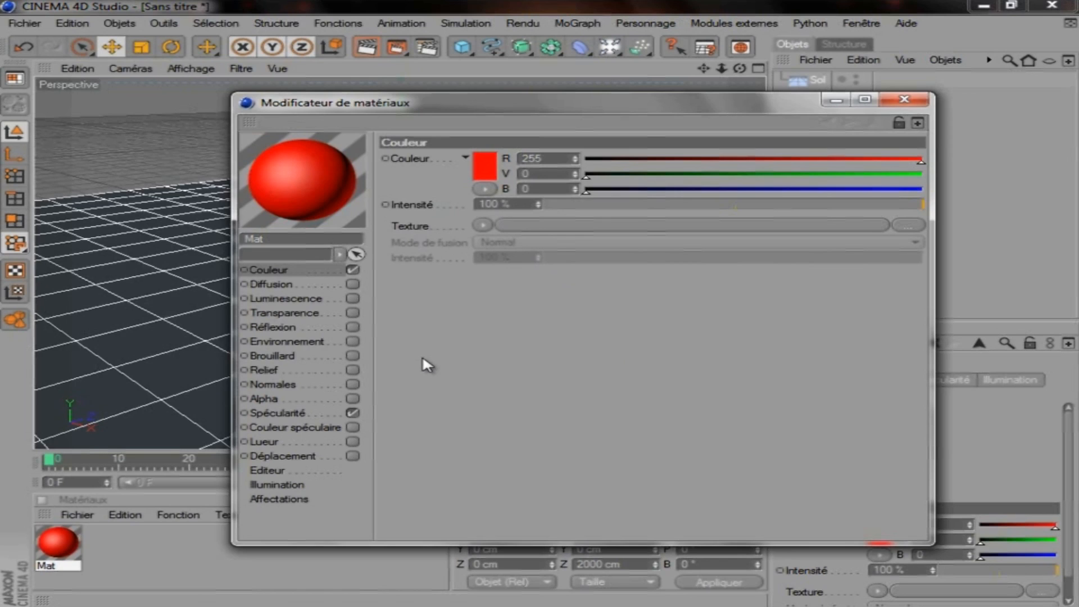
Step: Examine the settings of the material's channels, including Diffusion, Relief, Transparence, Spécularité and Lueur, and return to Couleur
left_click(298, 285)
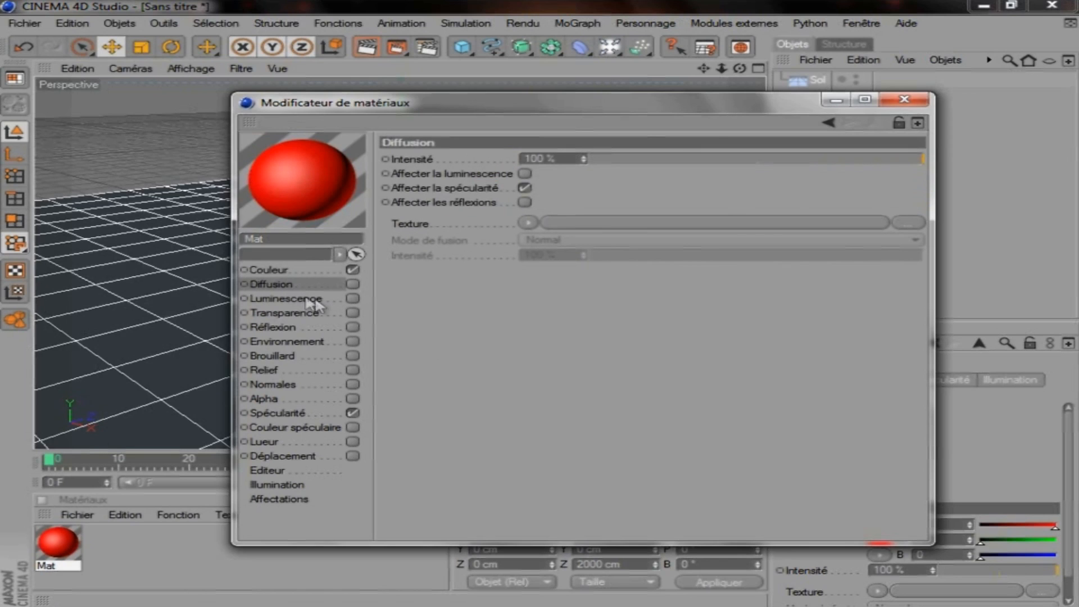
left_click(295, 271)
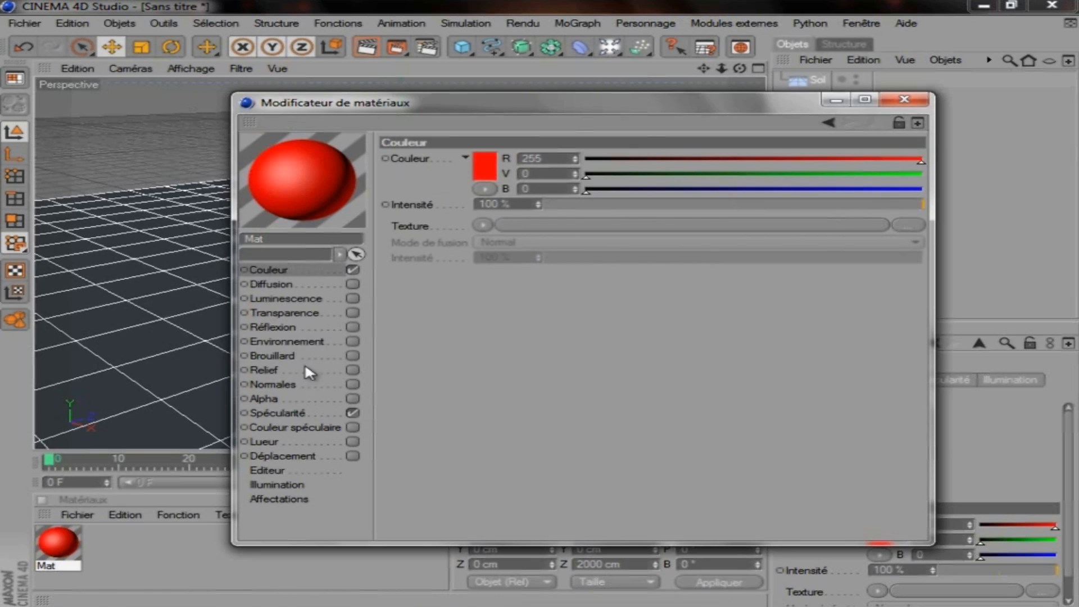
left_click(270, 326)
left_click(264, 370)
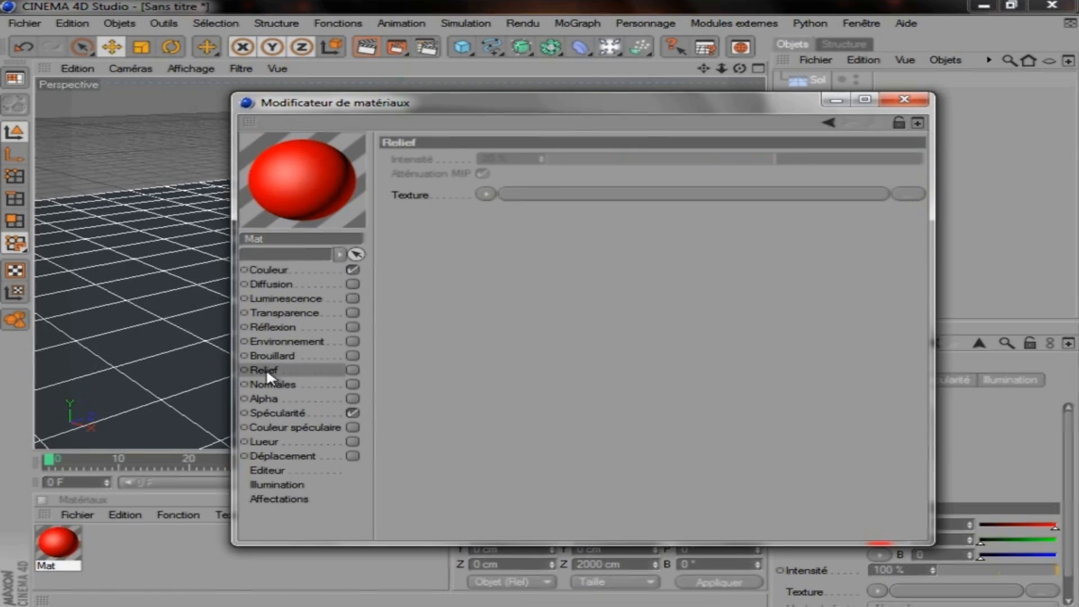
left_click(286, 313)
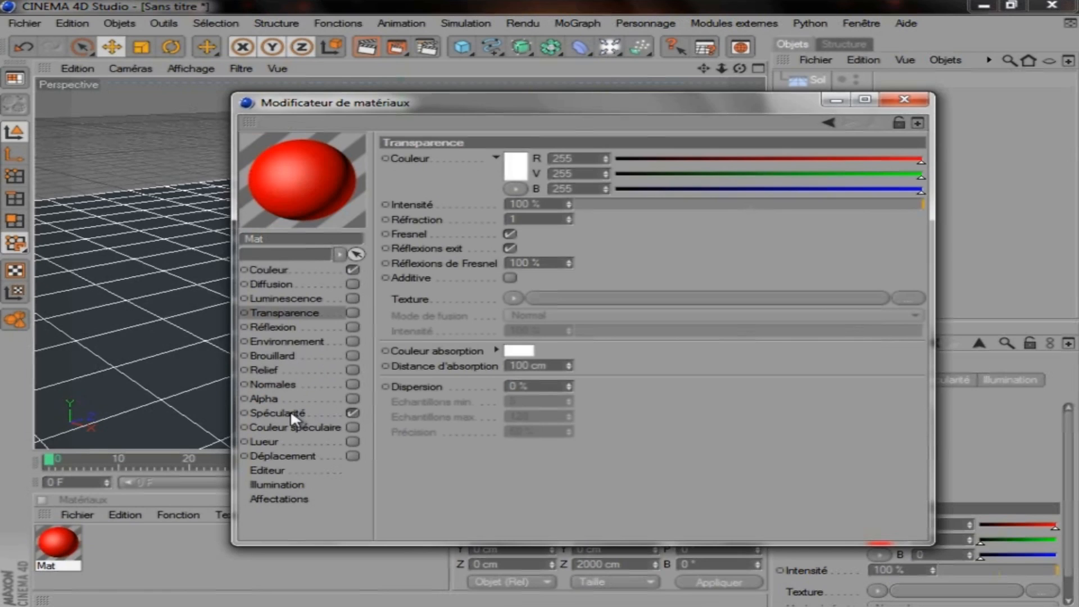
left_click(293, 412)
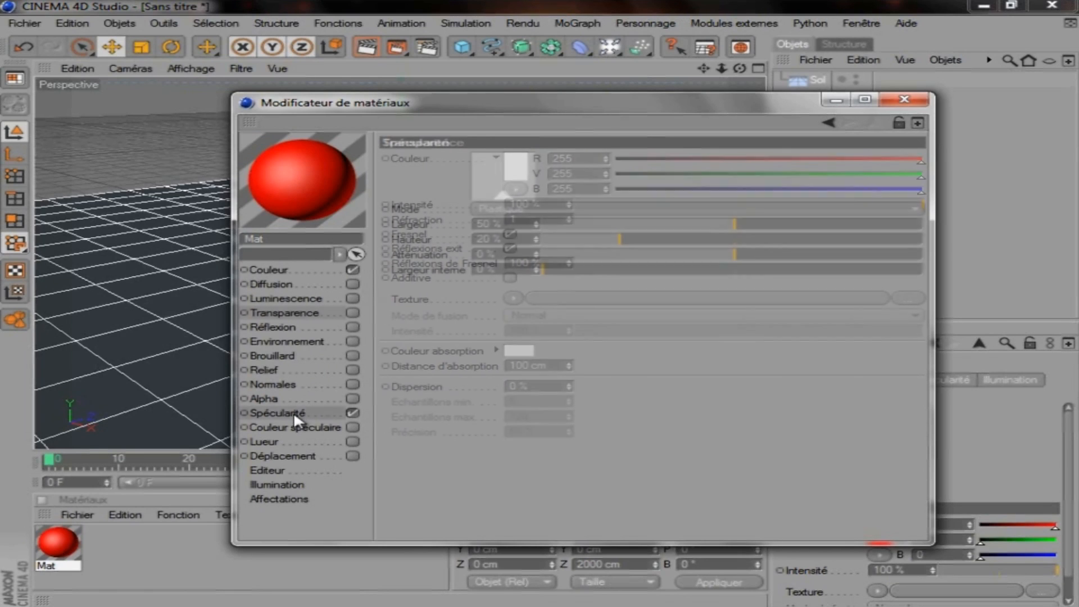
left_click(297, 441)
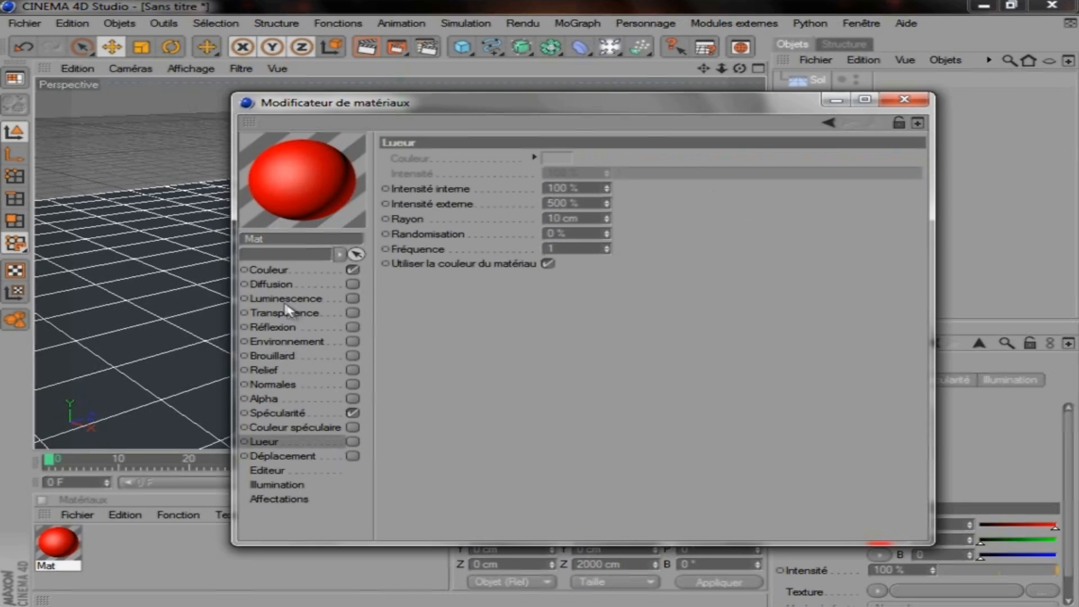
left_click(316, 298)
left_click(298, 282)
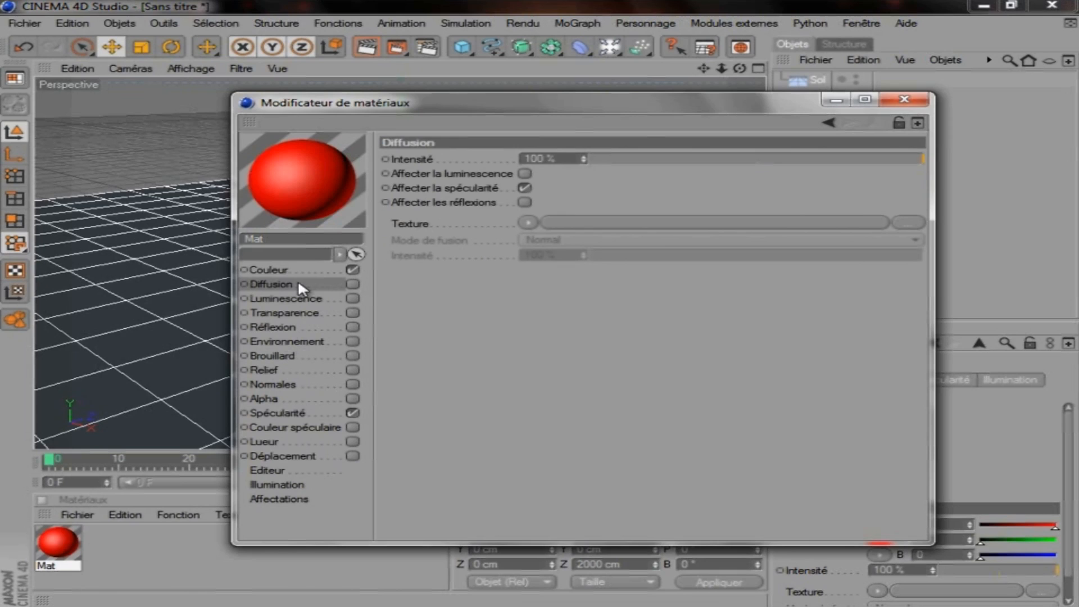
left_click(296, 273)
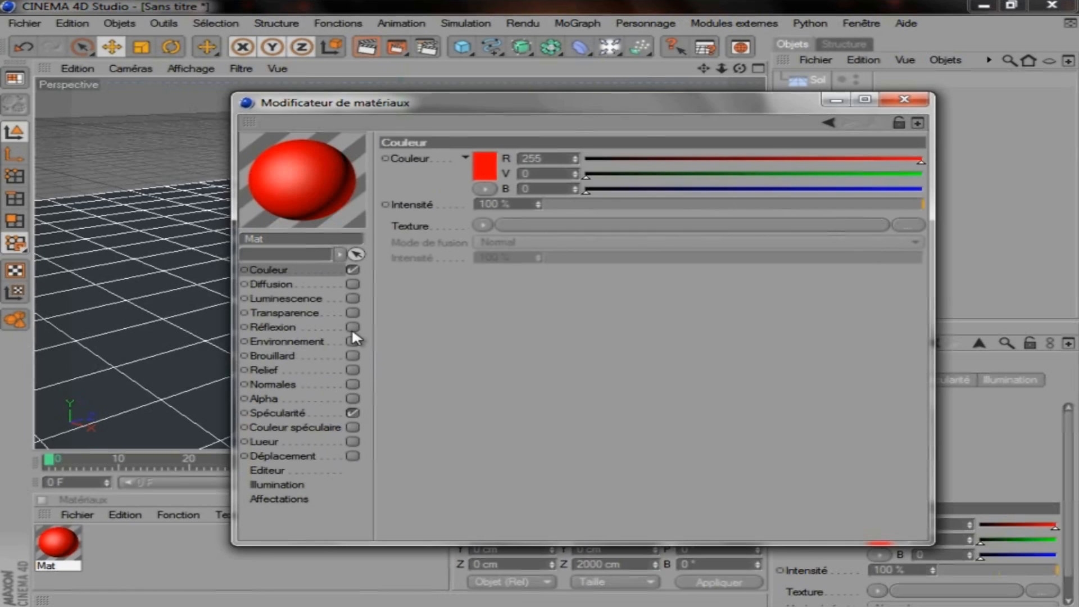
Step: Enable the material's Réflexion channel with an intensity of 30 %, leaving additive reflection off
left_click(281, 327)
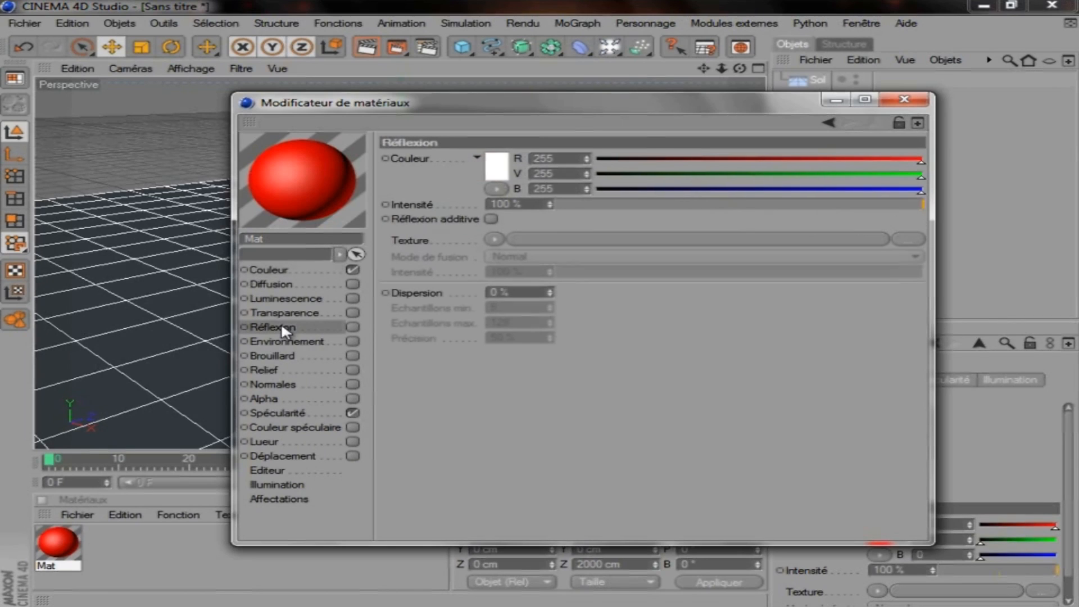
left_click(356, 326)
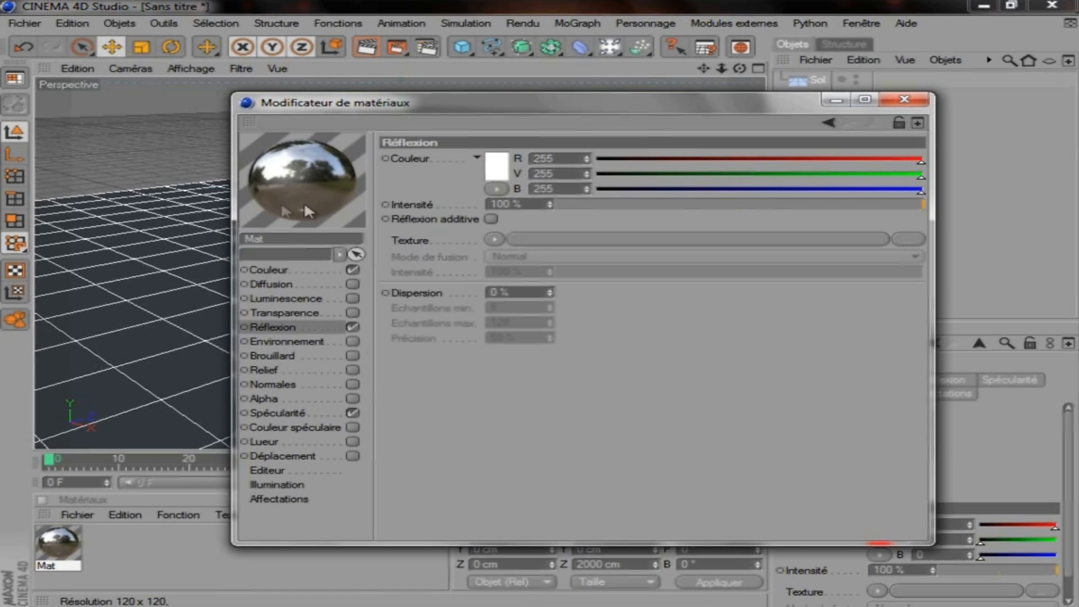
left_click_drag(361, 109, 389, 109)
double_click(476, 213)
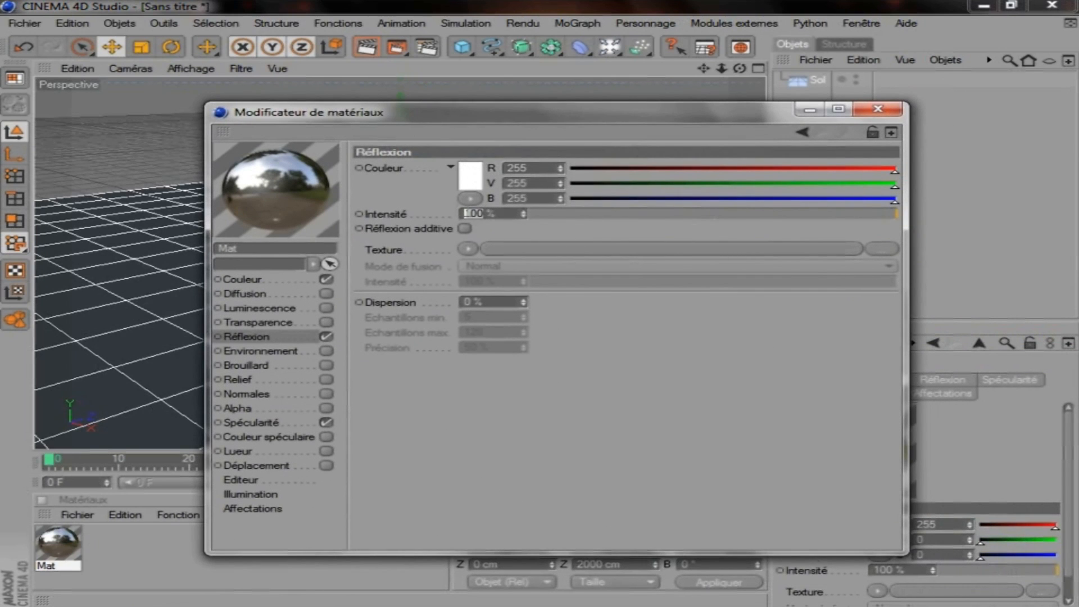
type("30")
key("Return")
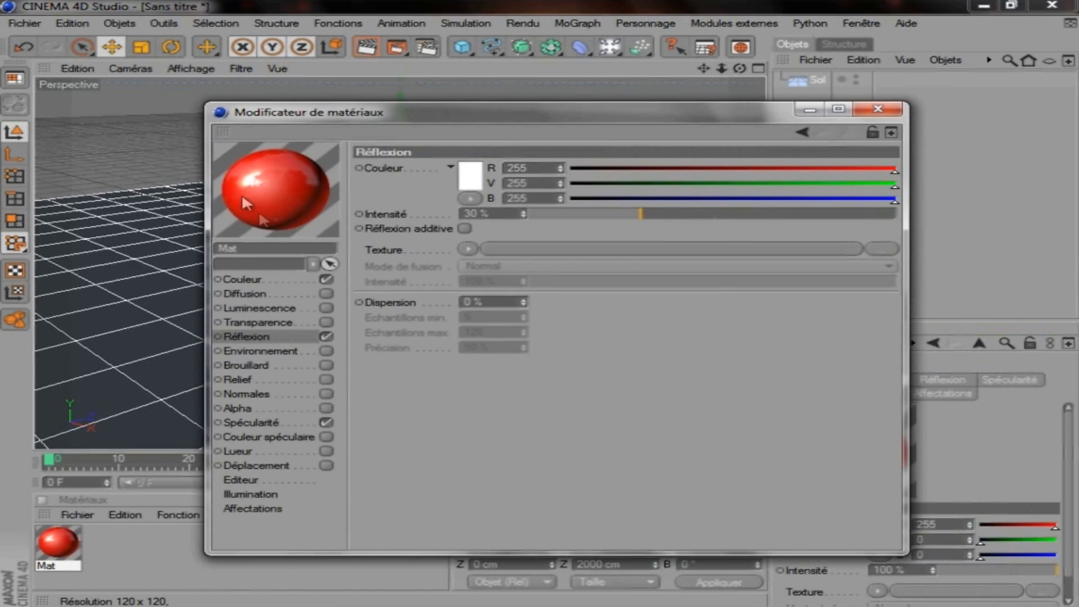
left_click(464, 228)
left_click(464, 228)
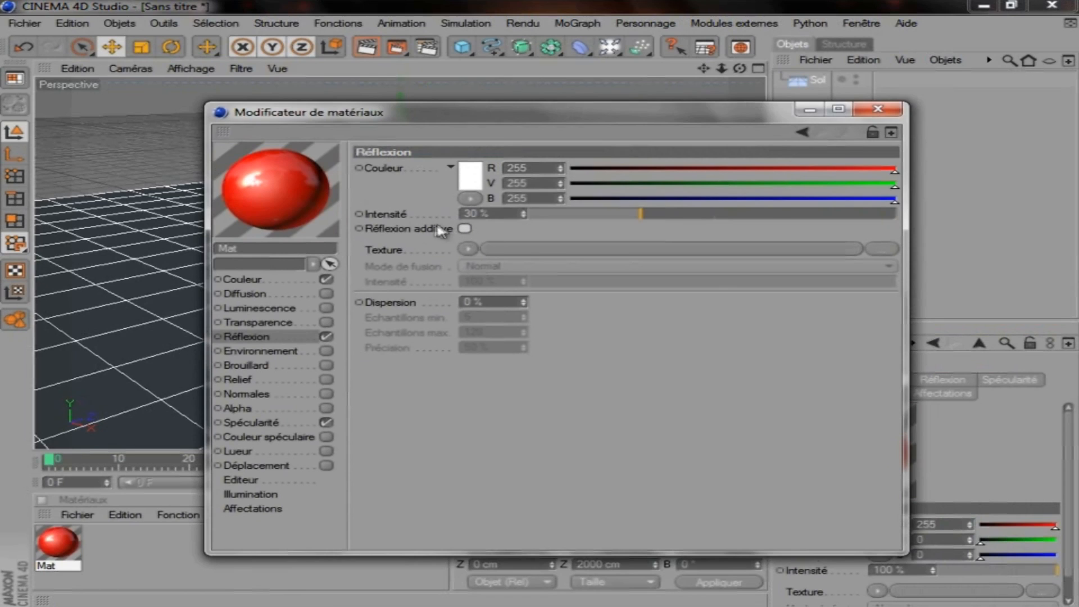
Step: Assign a Fresnel texture to the Réflexion channel at 50 % texture intensity and close the material editor
left_click(469, 248)
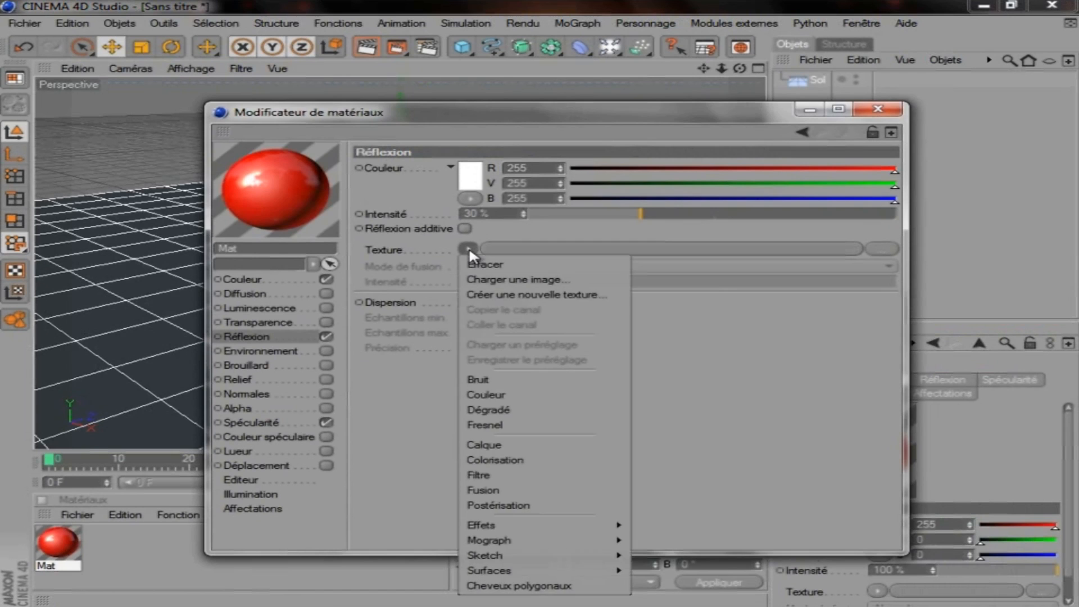
left_click(523, 425)
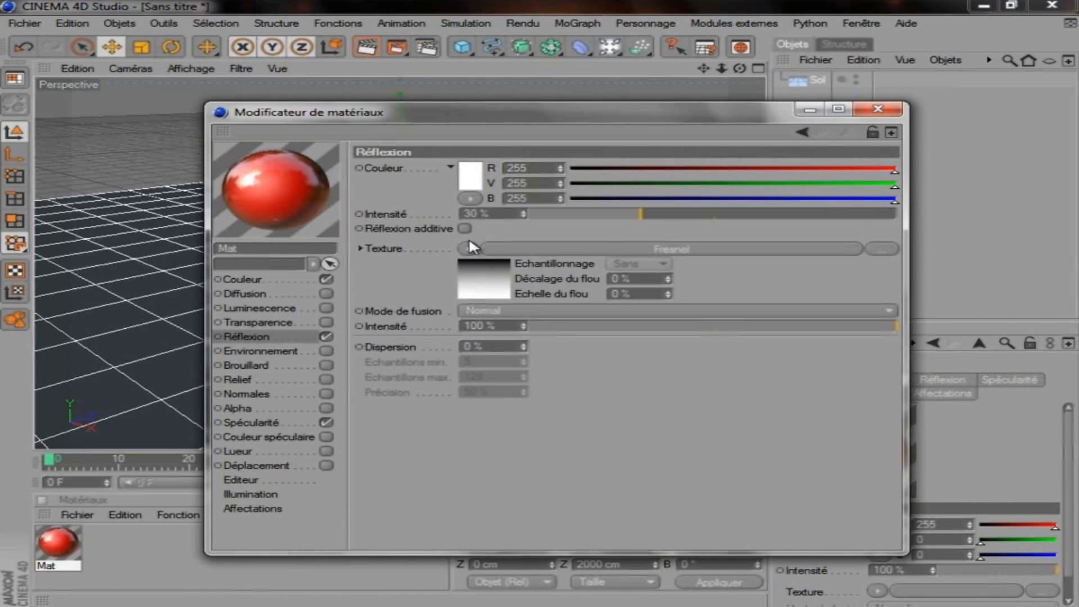
double_click(506, 325)
type("50")
key("Return")
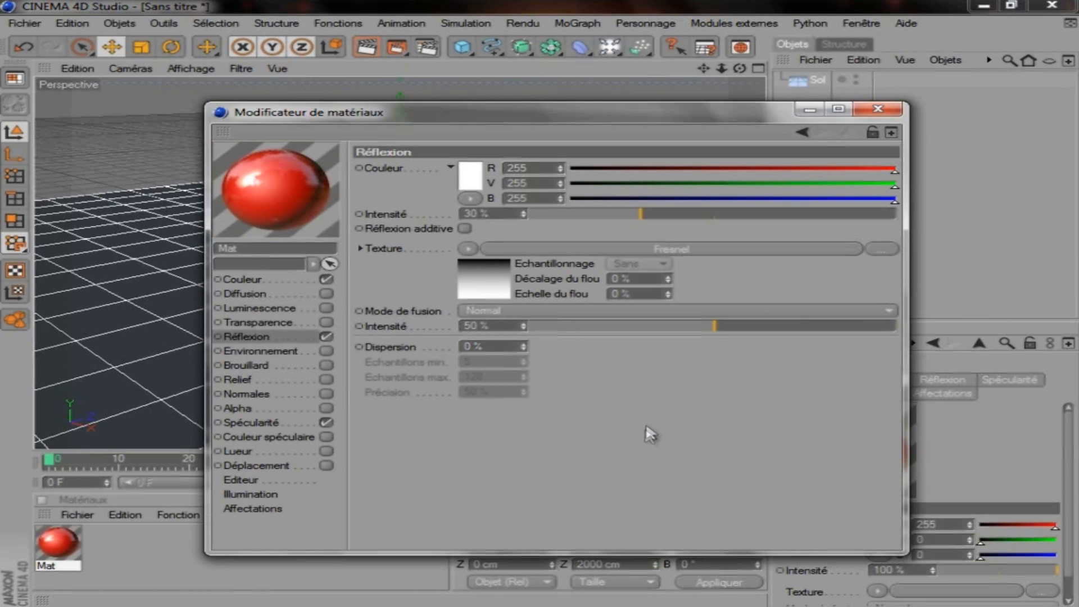
left_click_drag(553, 113, 600, 81)
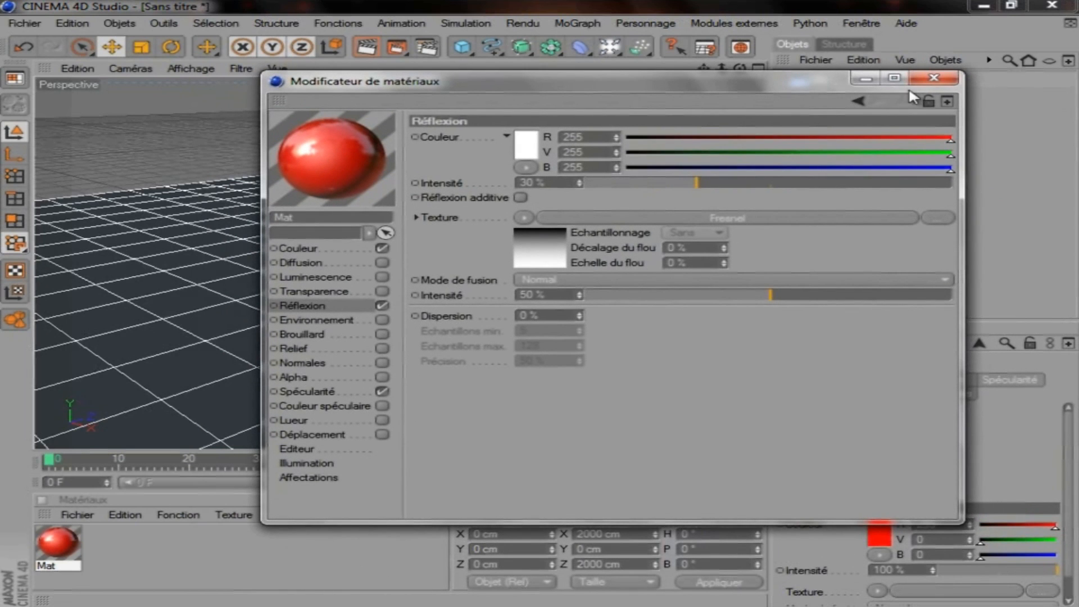
left_click(935, 78)
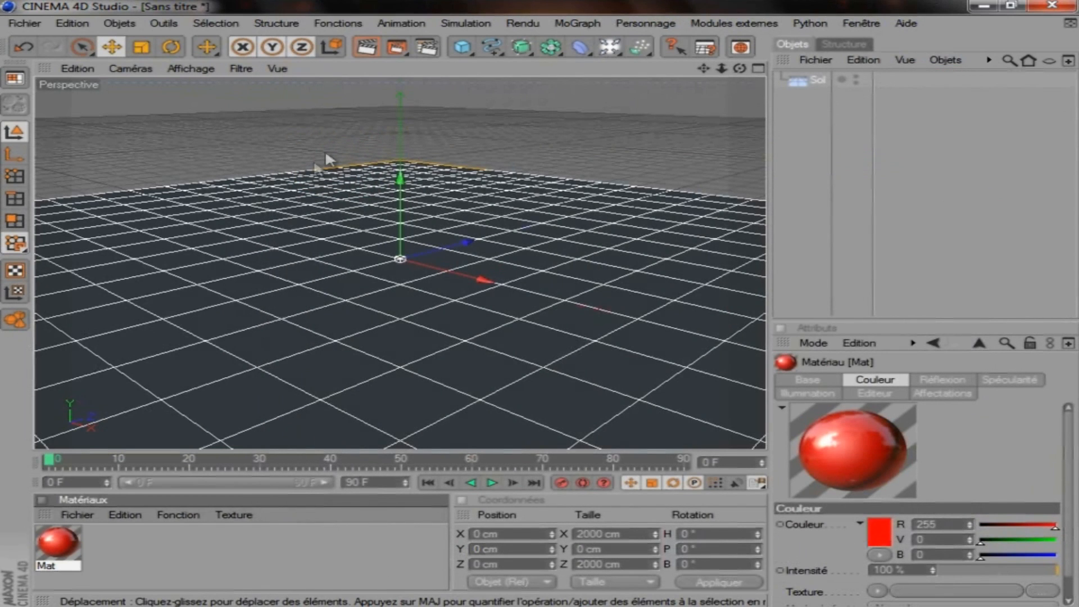
Step: Add a cube and set its Y position to 1 m so that it rests on the floor
left_click(464, 48)
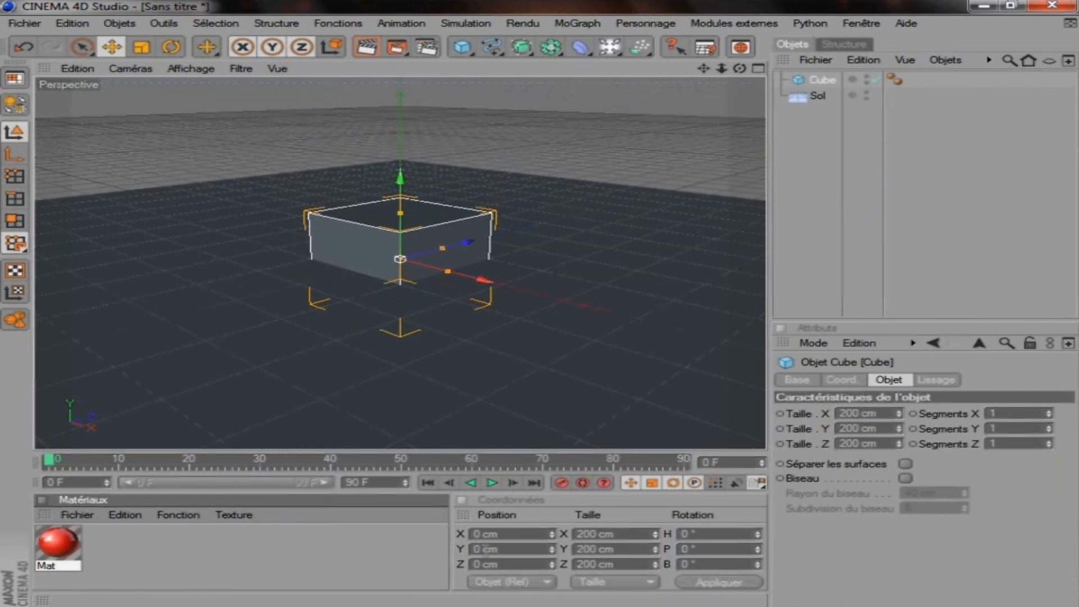
left_click_drag(492, 549, 433, 541)
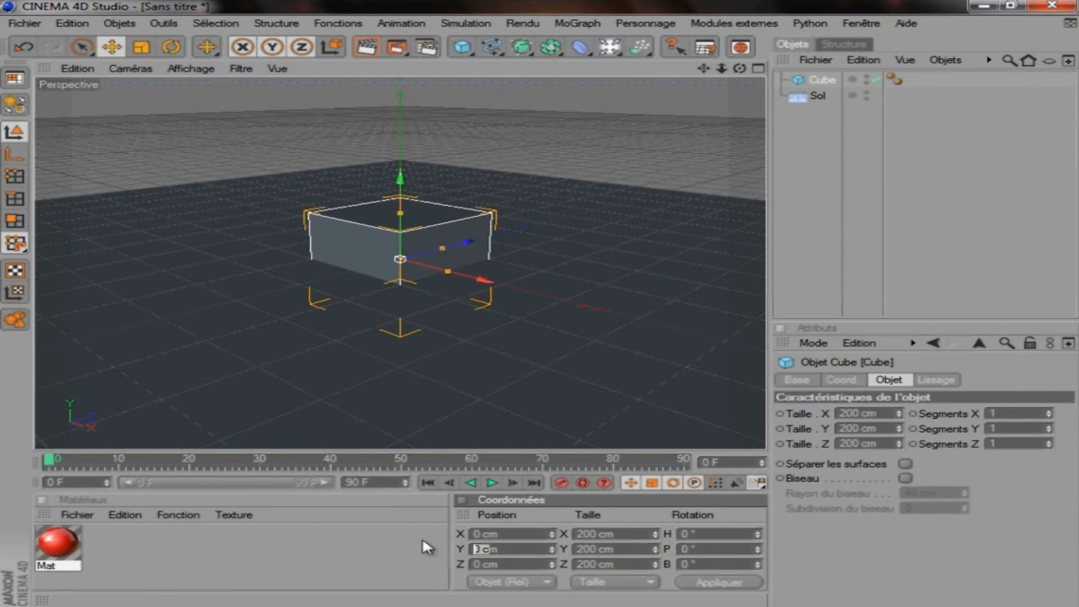
type("1m")
key("Return")
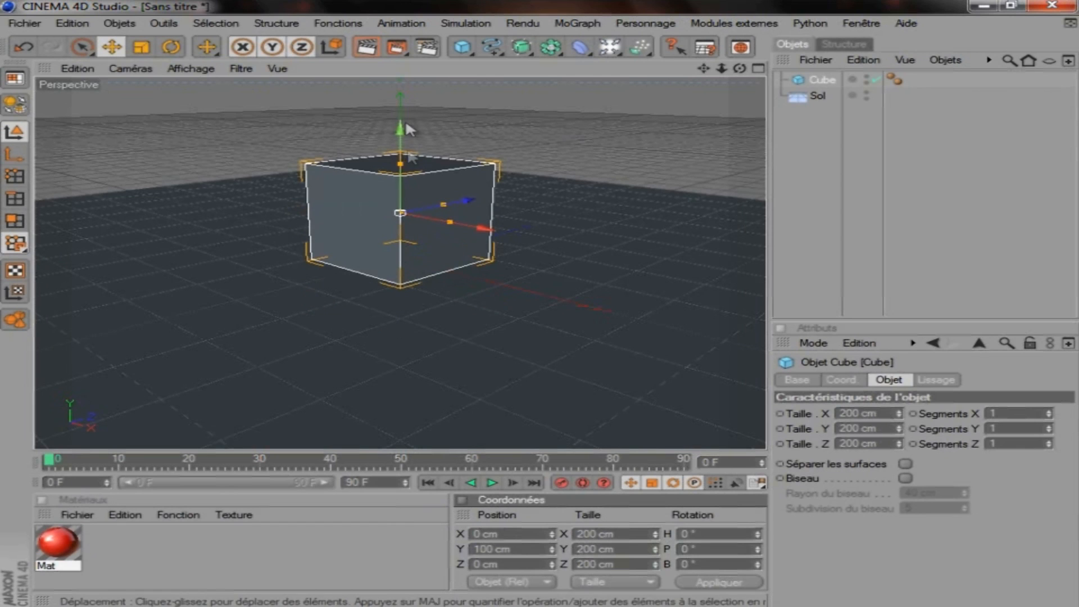
mouse_move(400, 141)
left_mouse_down()
mouse_move(400, 98)
mouse_move(400, 132)
mouse_move(400, 123)
left_mouse_up()
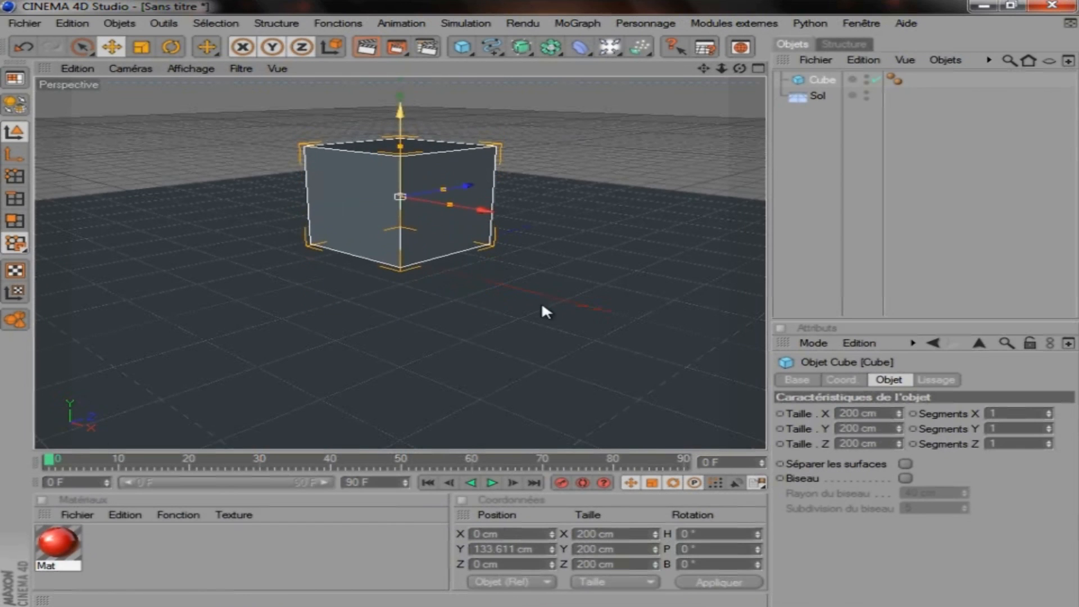
key("ctrl+z")
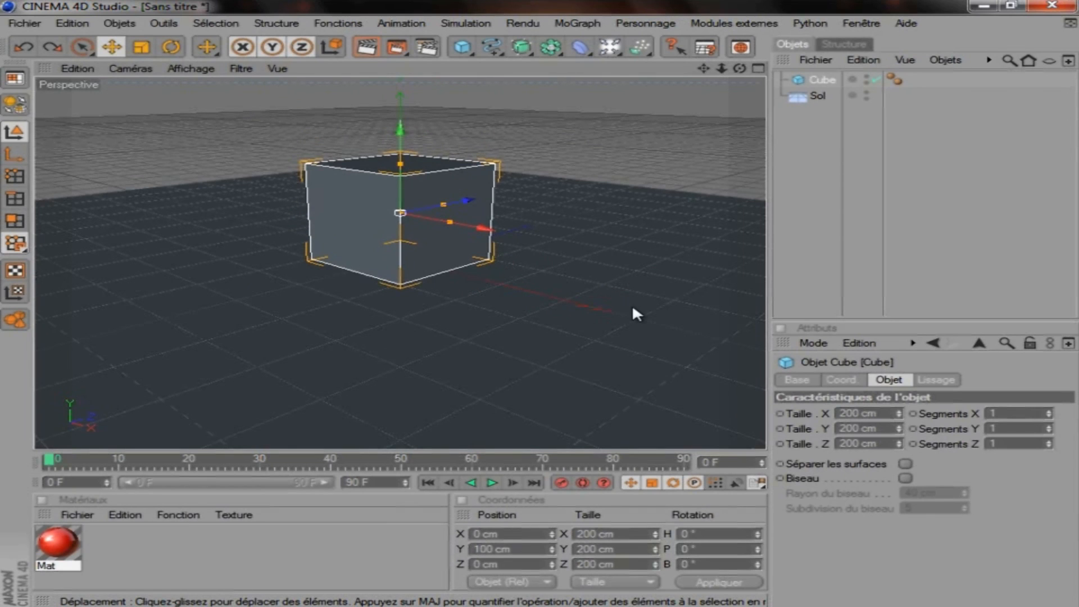
Step: Frame the floor and the cube in turn in the perspective view, ending on the cube
scroll(626, 306, "up", 5)
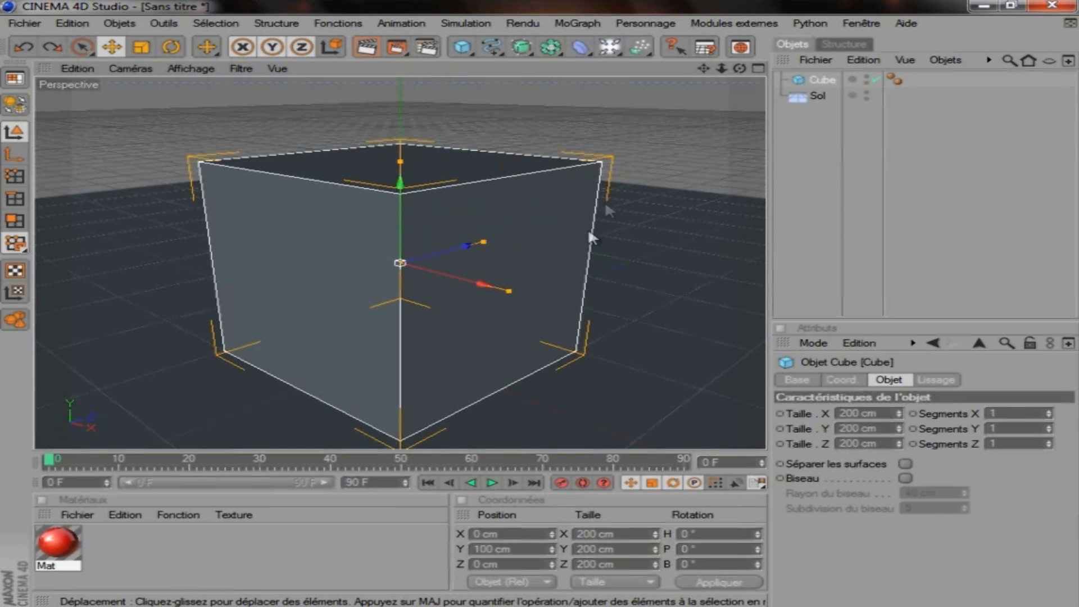
left_click(816, 96)
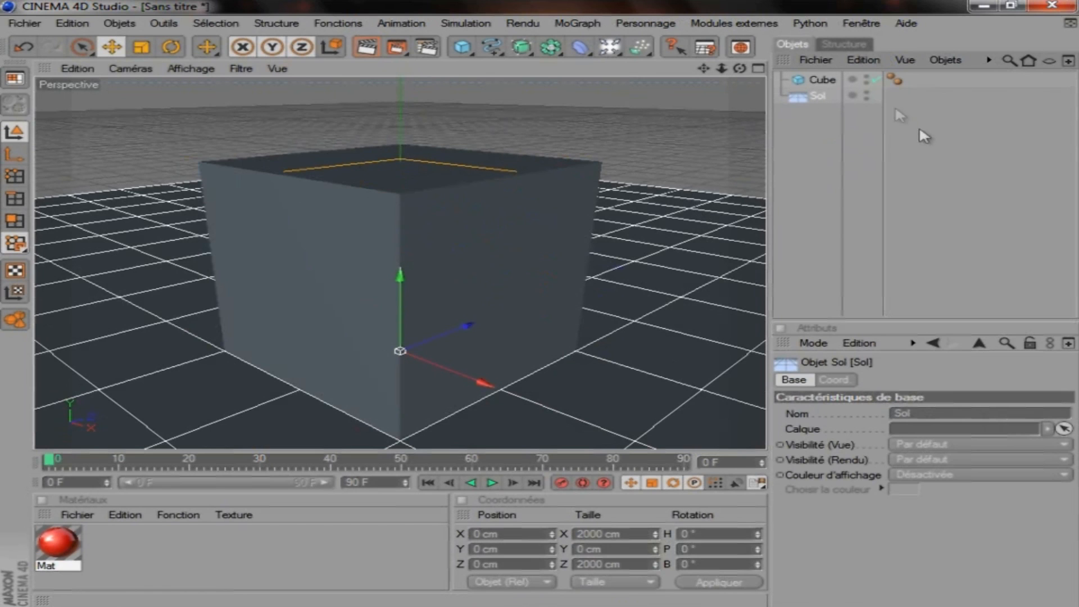
key("o")
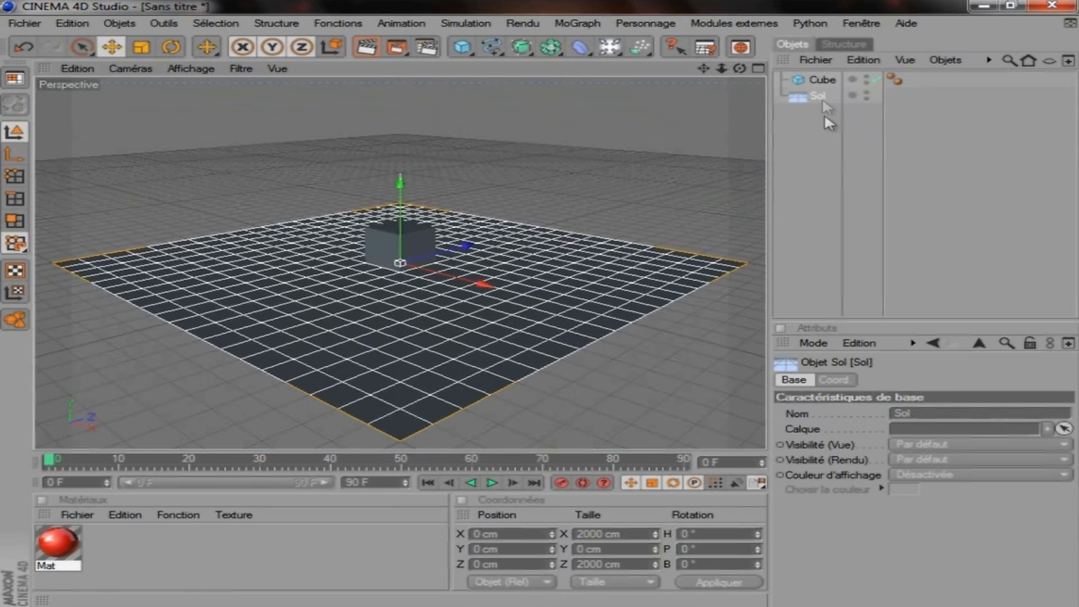
left_click(821, 80)
key("o")
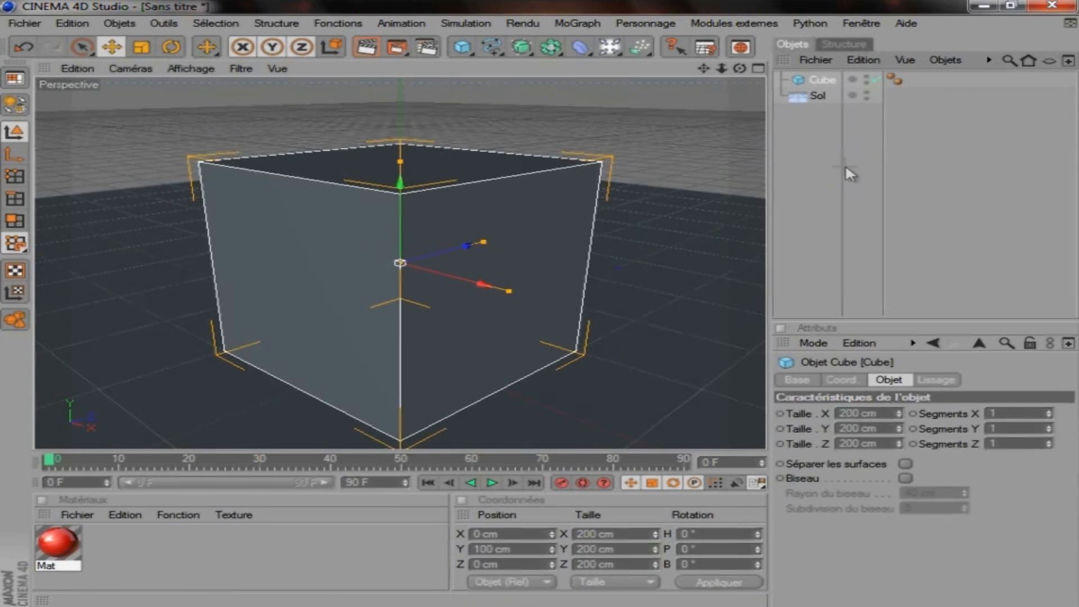
Step: Enable the Biseau option on the cube to round its edges
left_click(837, 164)
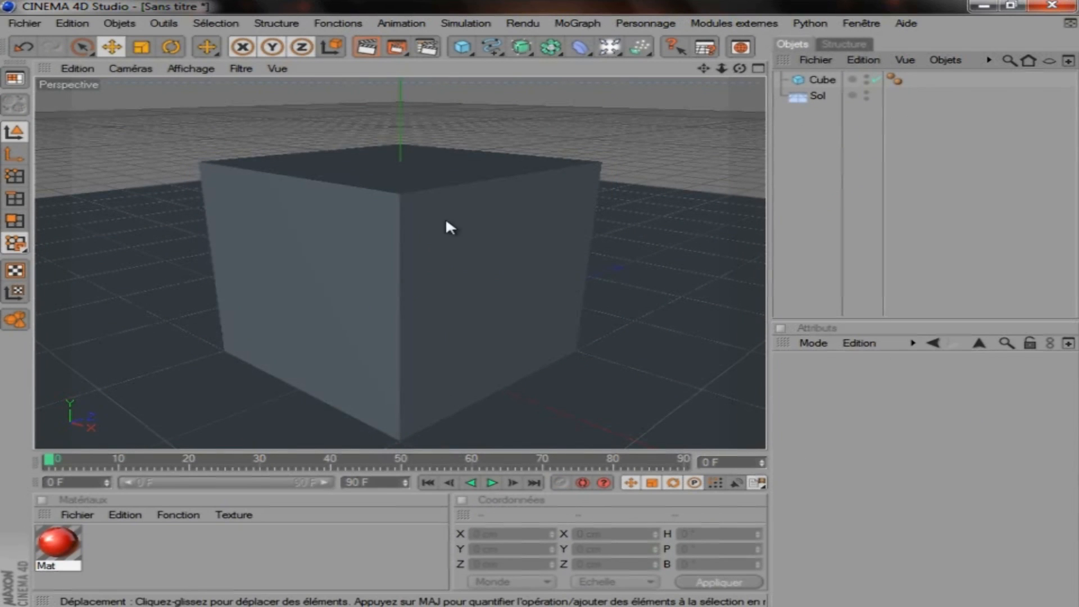
left_click(821, 80)
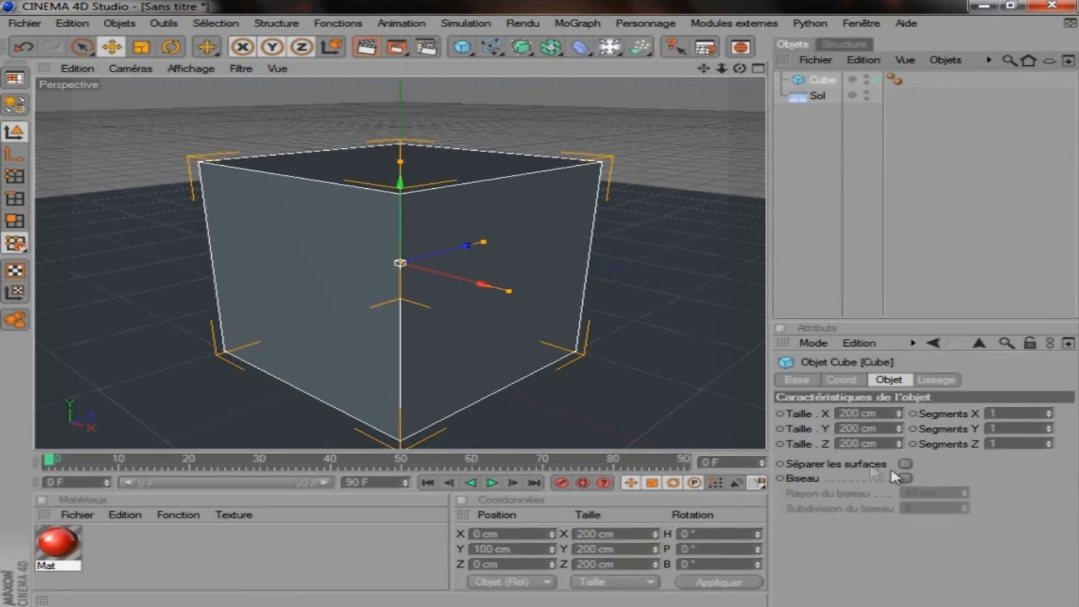
left_click(905, 477)
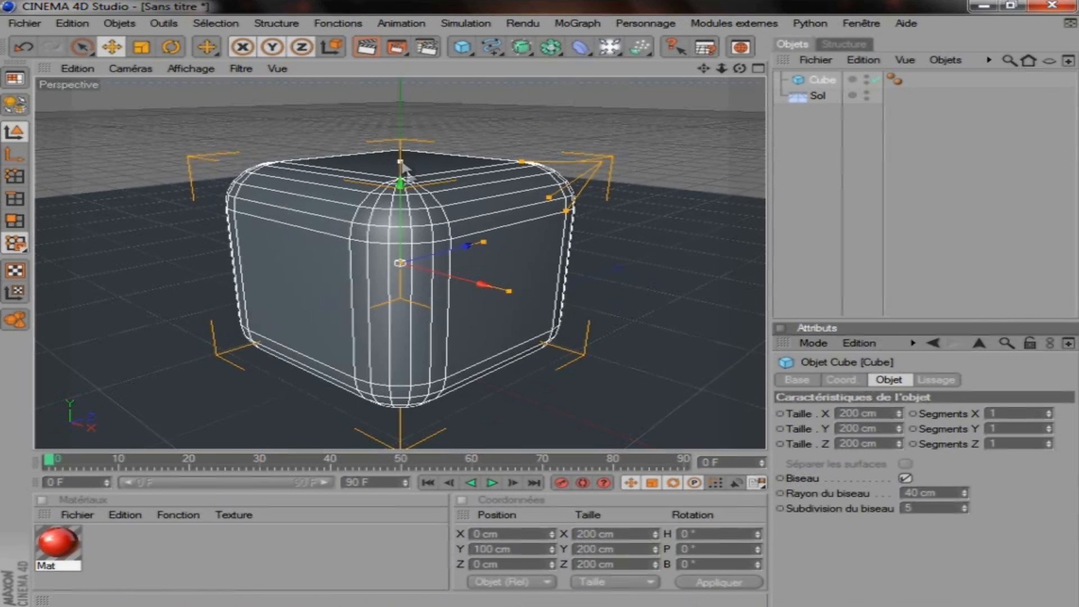
left_click_drag(507, 286, 538, 301)
left_click_drag(542, 303, 541, 303)
key("ctrl+z")
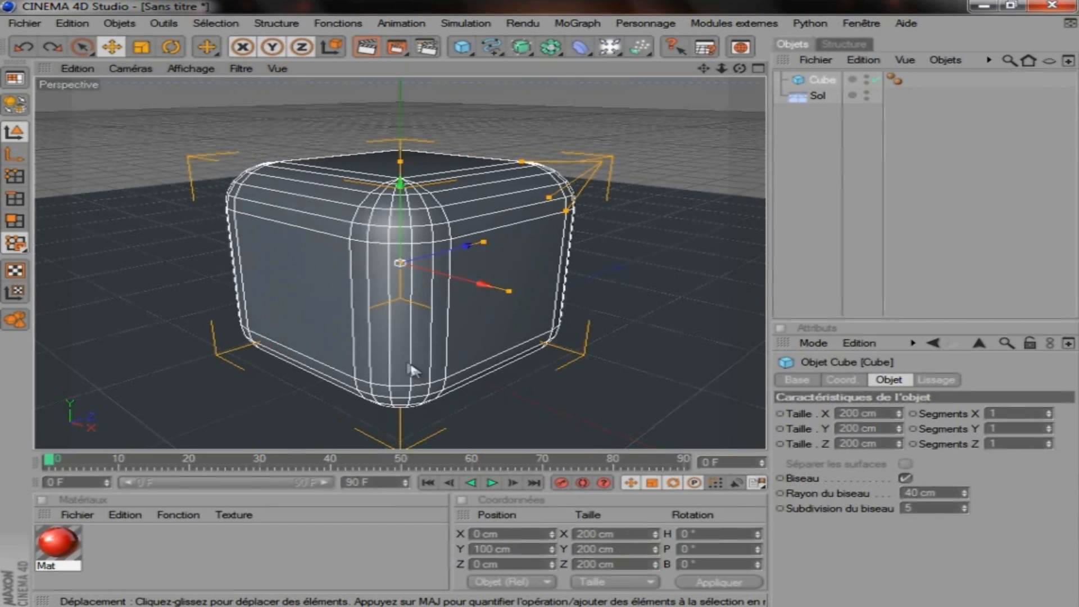
Step: Reduce the cube's bevel radius to about 11 cm with the bevel handles in the perspective view
left_click_drag(528, 164, 540, 301)
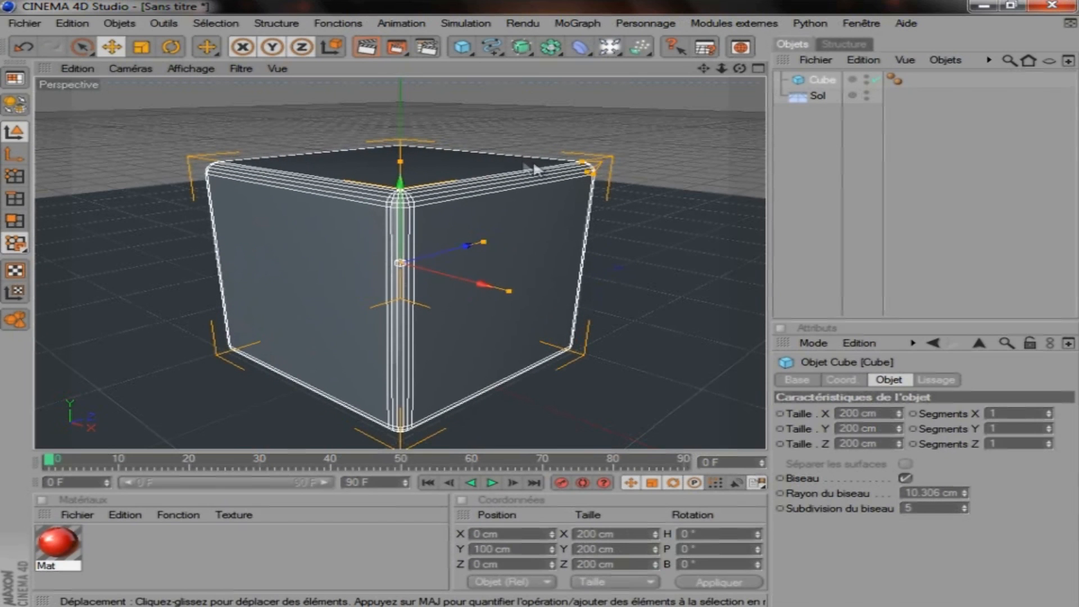
left_click_drag(585, 166, 542, 306)
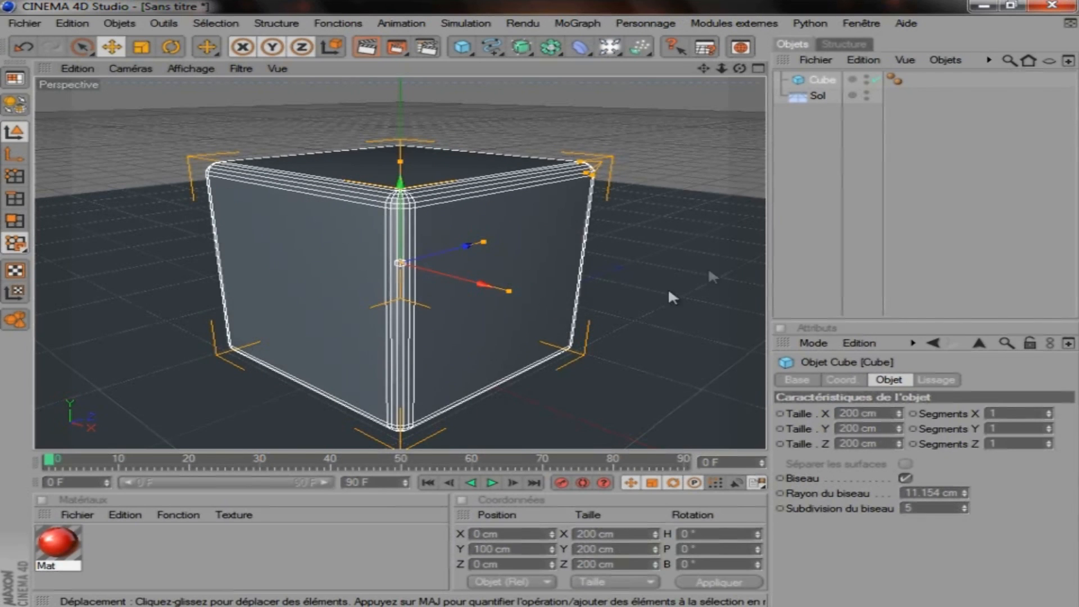
scroll(444, 283, "down", 5)
Step: Apply the red material to the cube
left_click(310, 534)
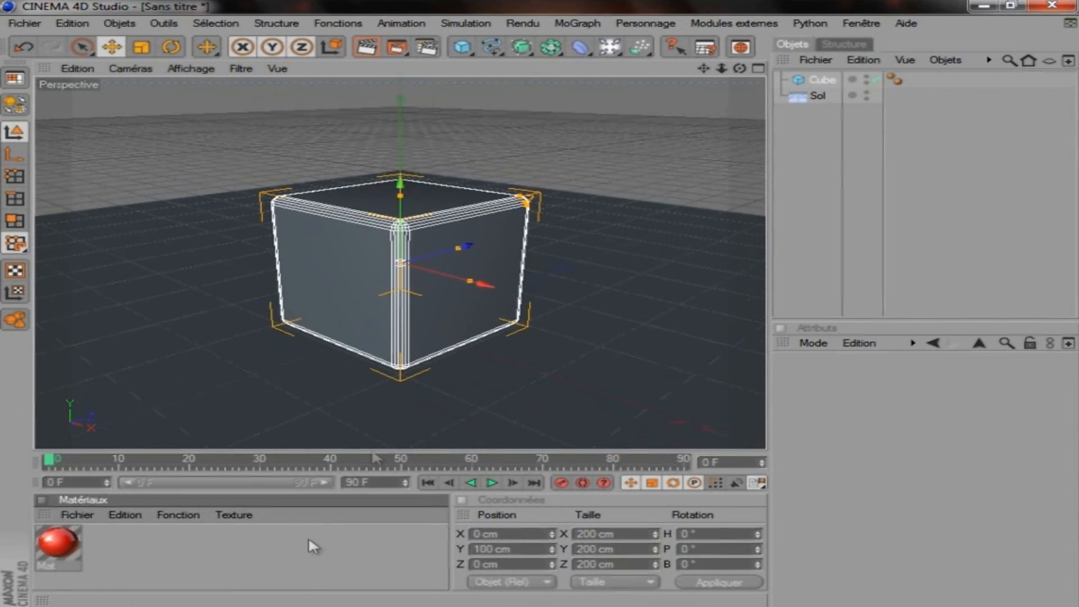
left_click(806, 82)
left_click(817, 97)
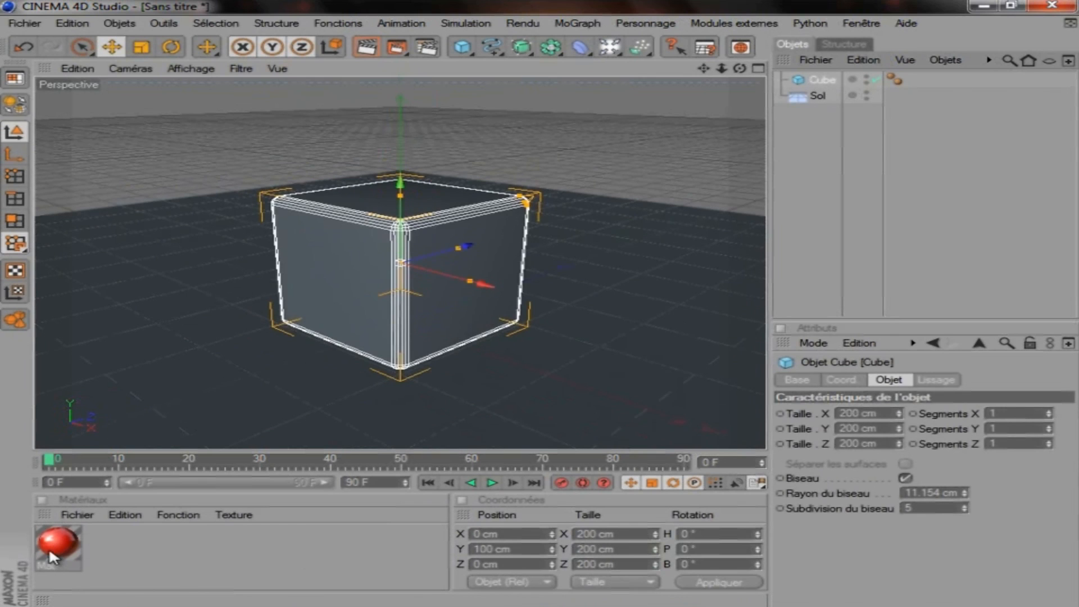
left_click_drag(48, 547, 359, 264)
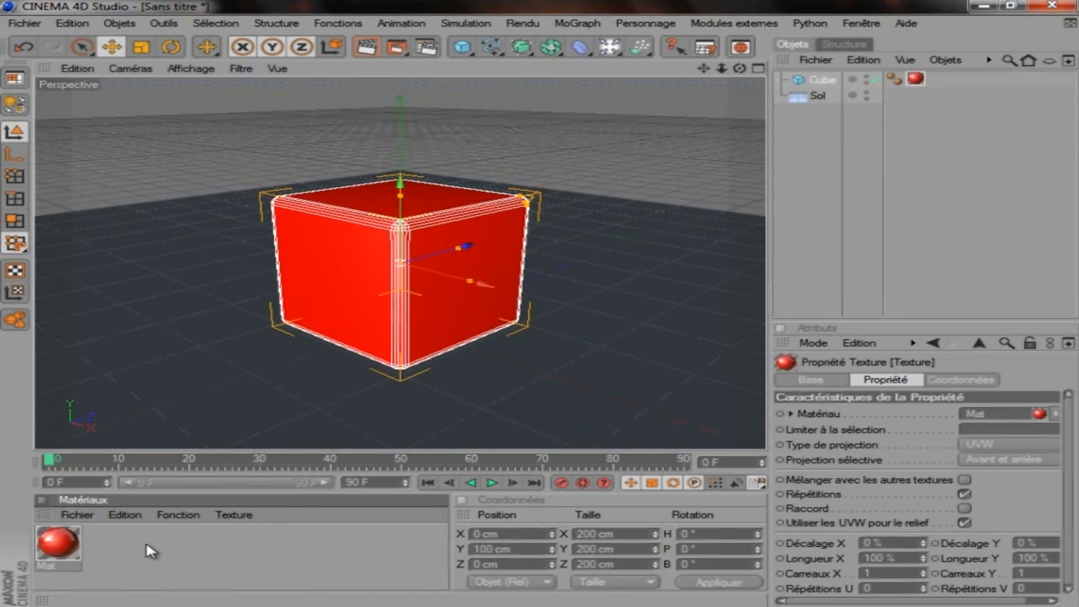
Step: Rename the red material as Rouge and close the material editor
left_click(109, 545)
right_click(57, 566)
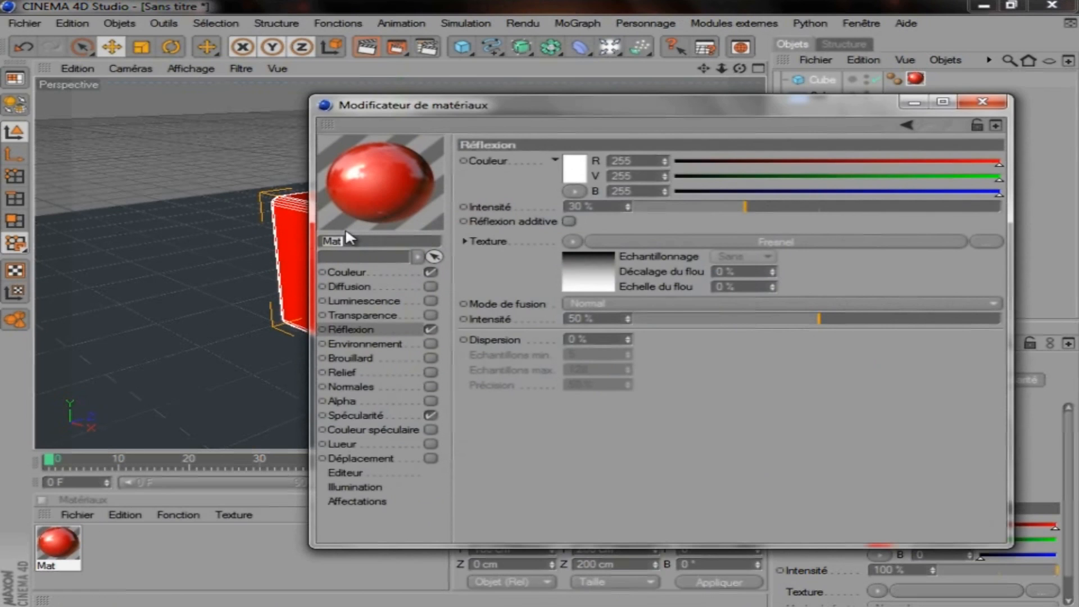
left_click(346, 235)
type("Rouge")
left_click(956, 139)
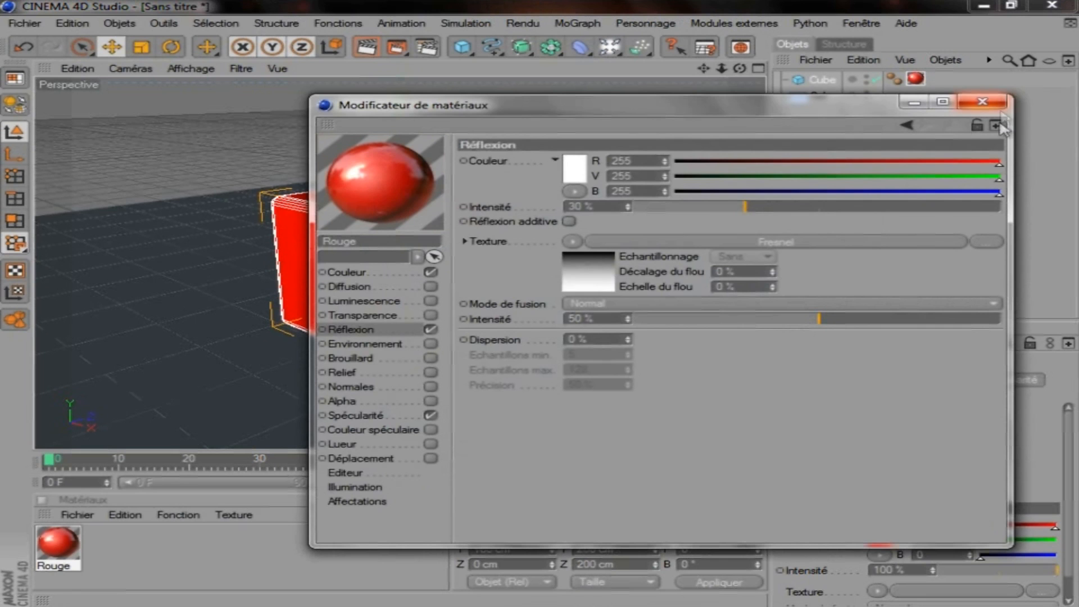
left_click(982, 102)
Step: Create a new material and name it Texture Sol in the material editor
left_click(193, 557)
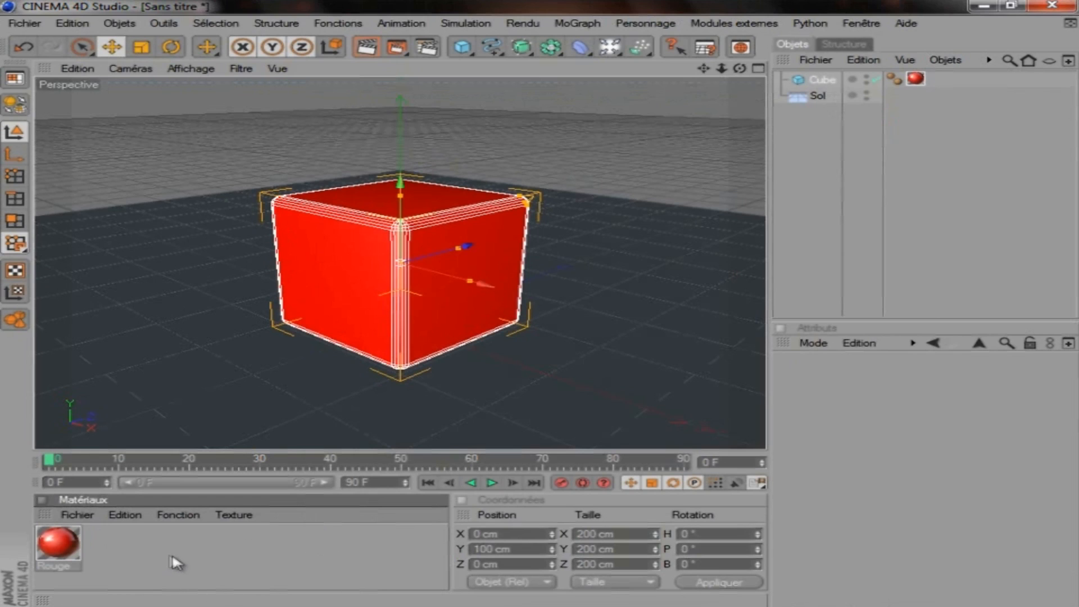
double_click(115, 547)
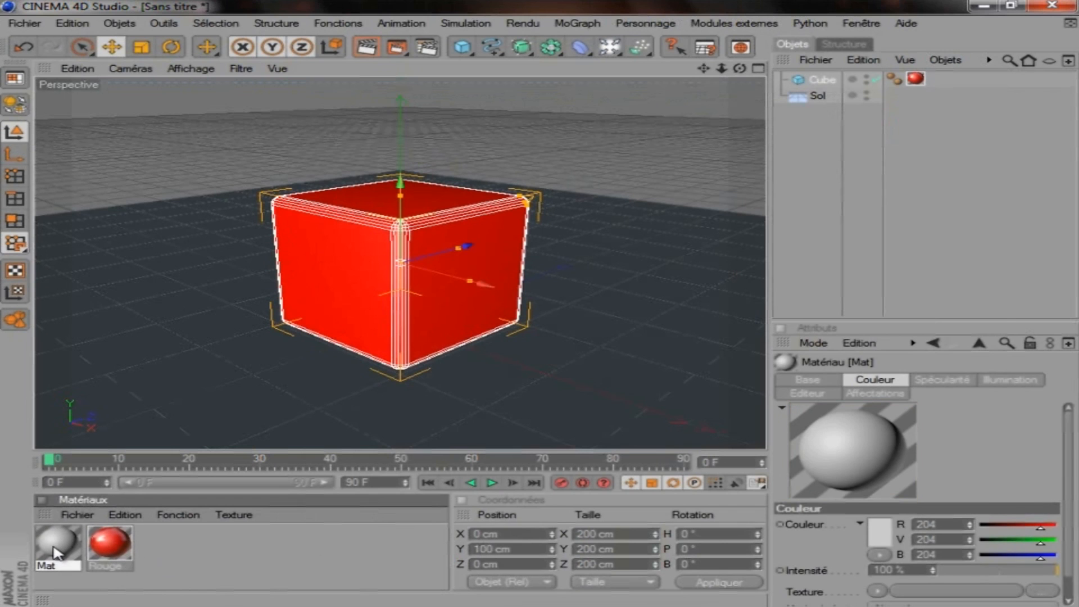
double_click(55, 544)
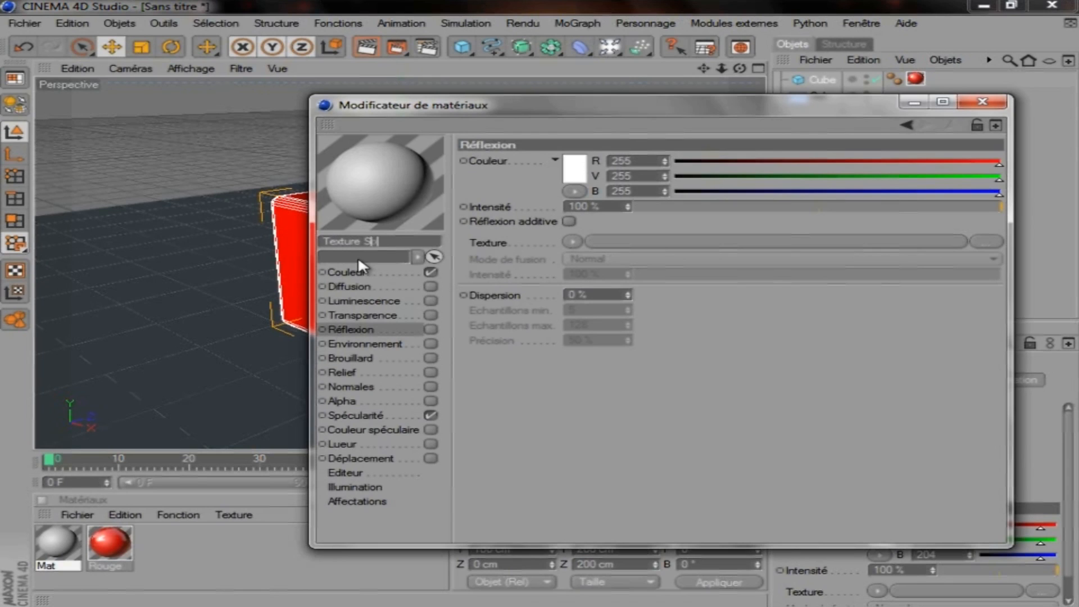
key("BackSpace")
type("l")
left_click(570, 431)
Step: Disable the Couleur channel of the Texture Sol material and enable its Réflexion channel
left_click(408, 275)
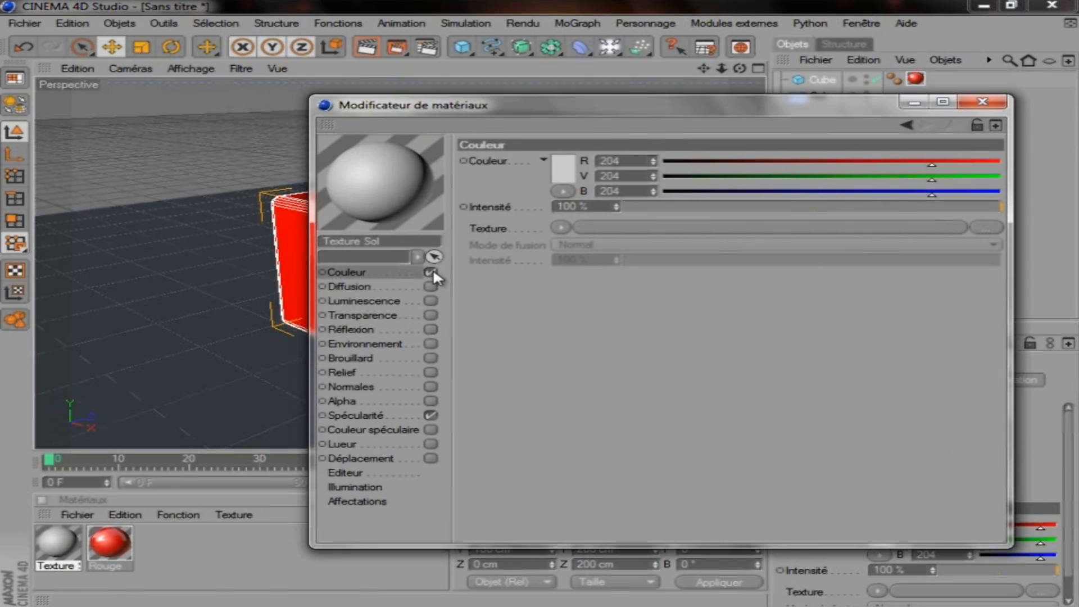
left_click(432, 273)
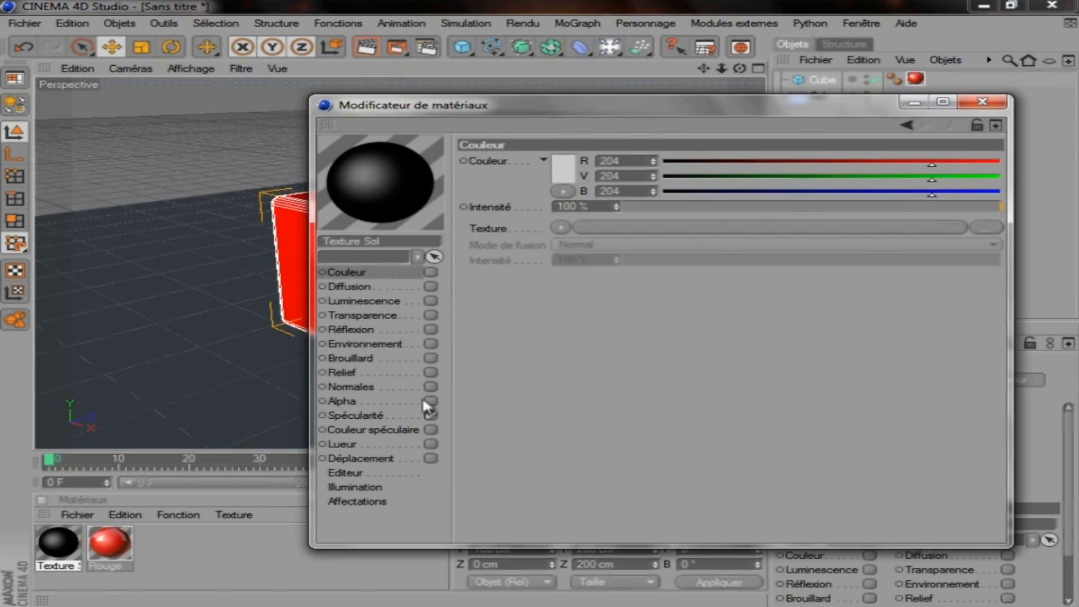
left_click(431, 328)
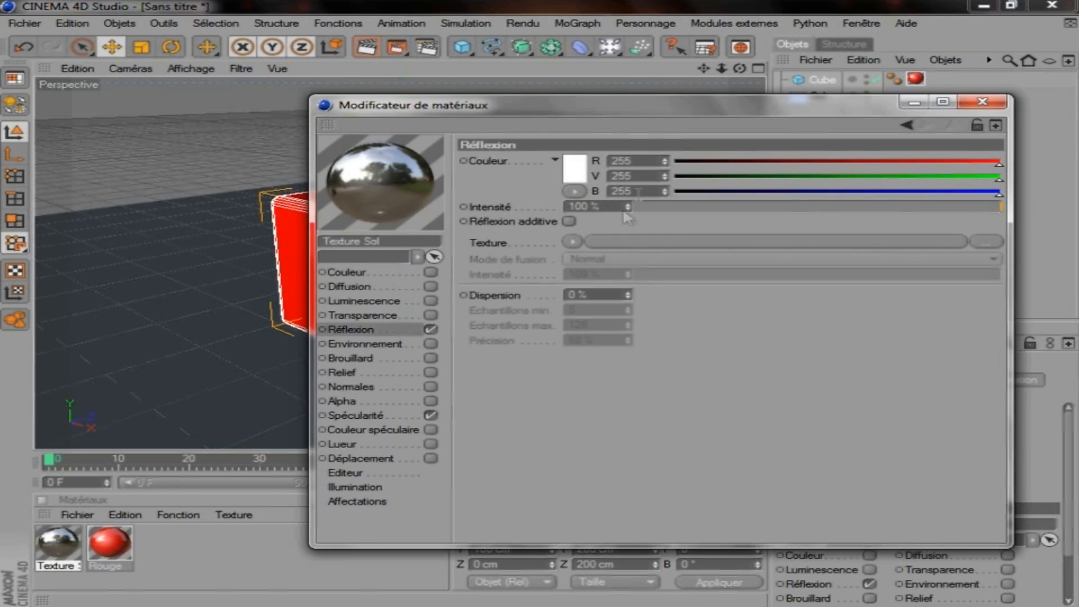
Step: Try reflection intensities of 75 % and 50 % on the Texture Sol material
left_click_drag(600, 207, 374, 202)
type("75")
left_click(643, 397)
left_click_drag(584, 208, 397, 209)
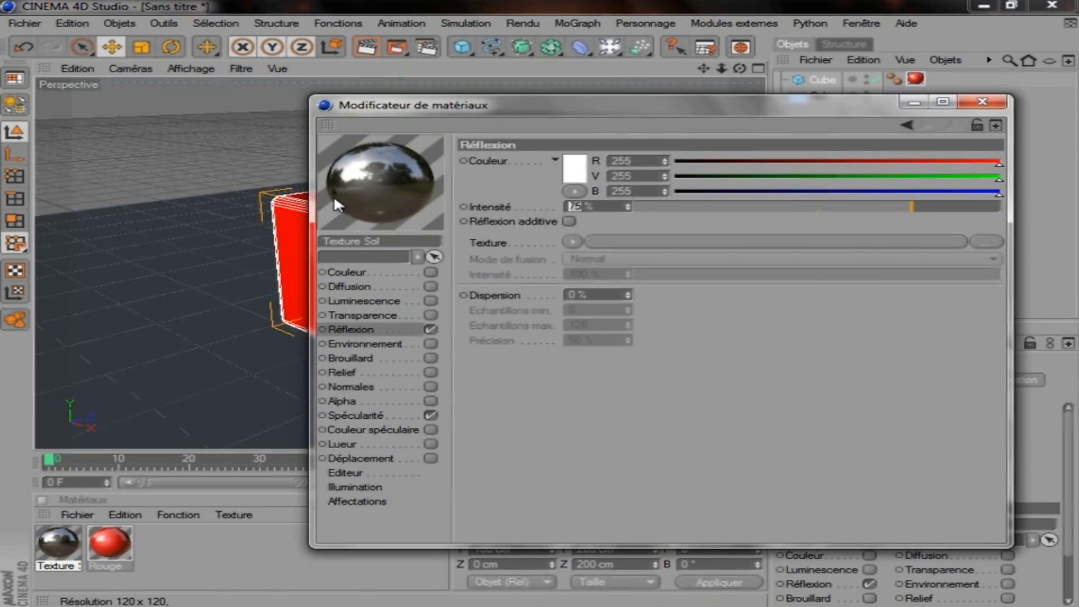
type("50")
left_click(666, 384)
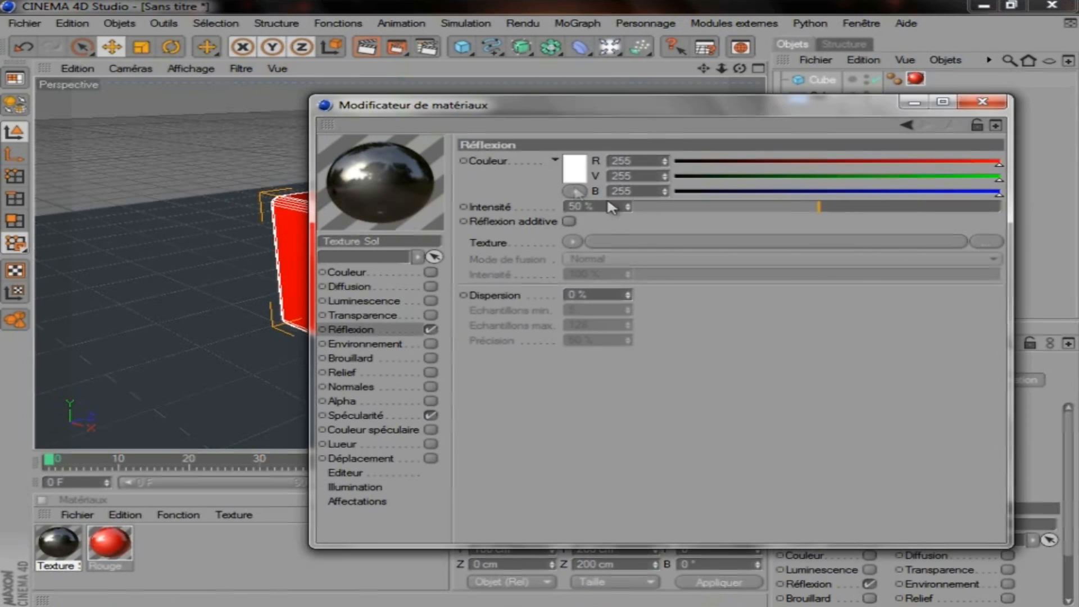
Step: Set the Texture Sol material's reflection intensity to 40 %
left_click_drag(583, 207, 476, 212)
type("40")
left_click(724, 377)
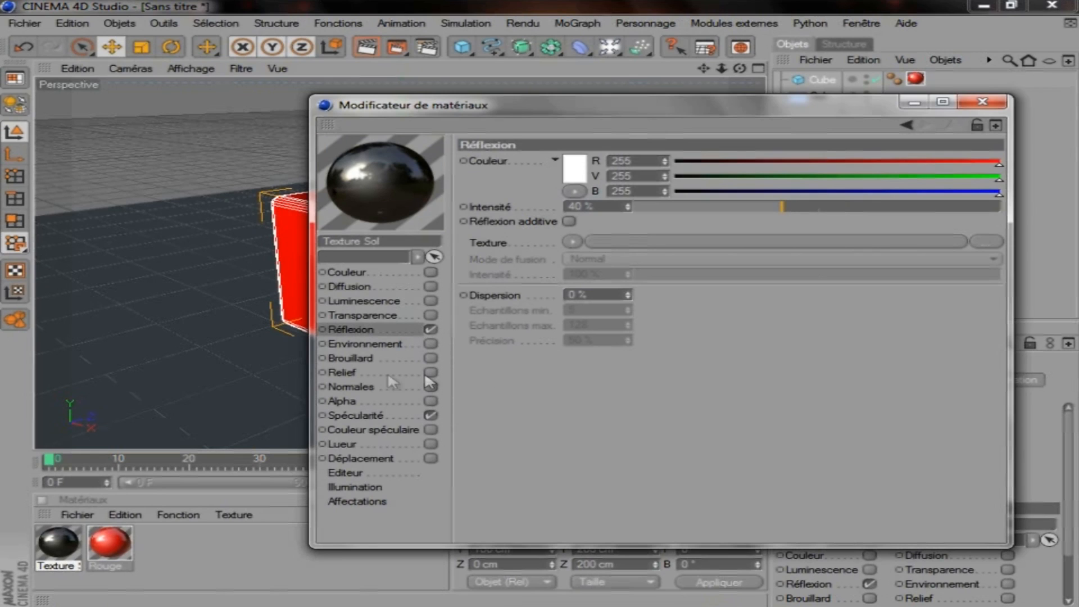
Step: Enable the Relief channel of Texture Sol and assign it a Bruit texture
left_click(361, 373)
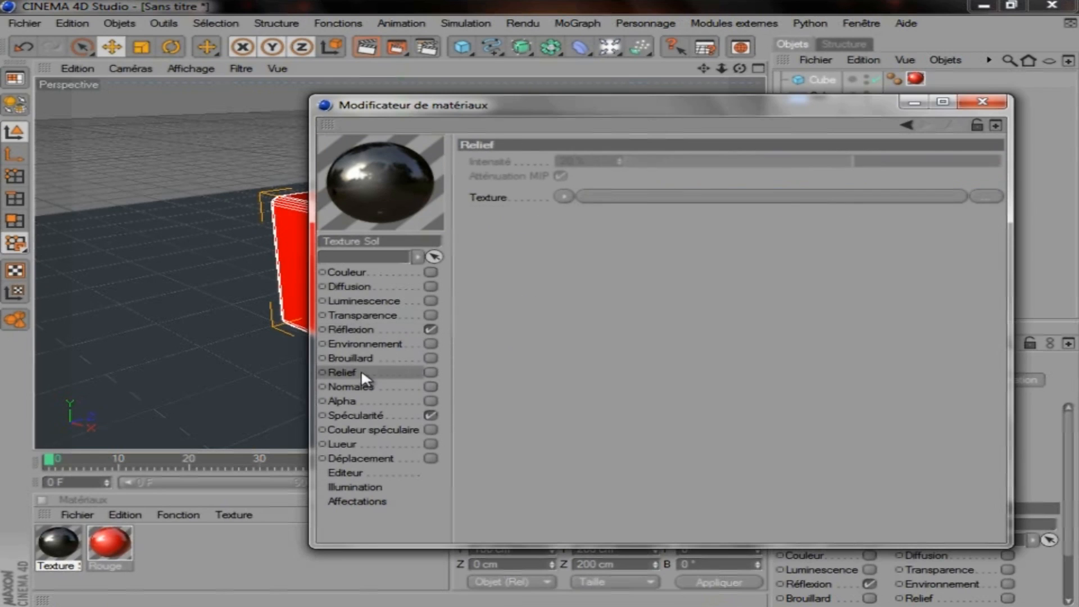
left_click(430, 372)
left_click(565, 196)
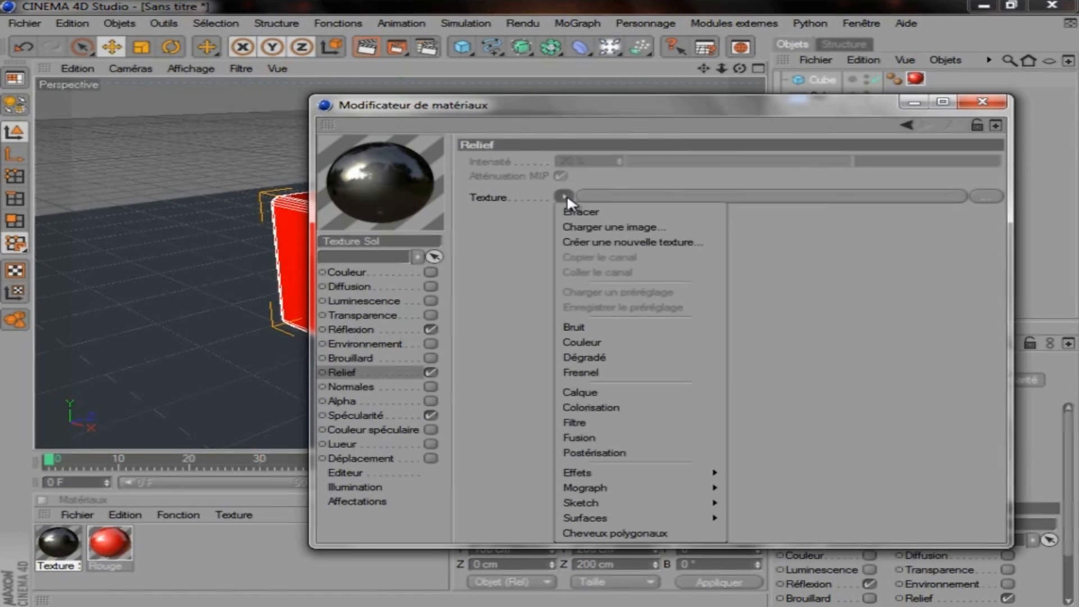
left_click(630, 329)
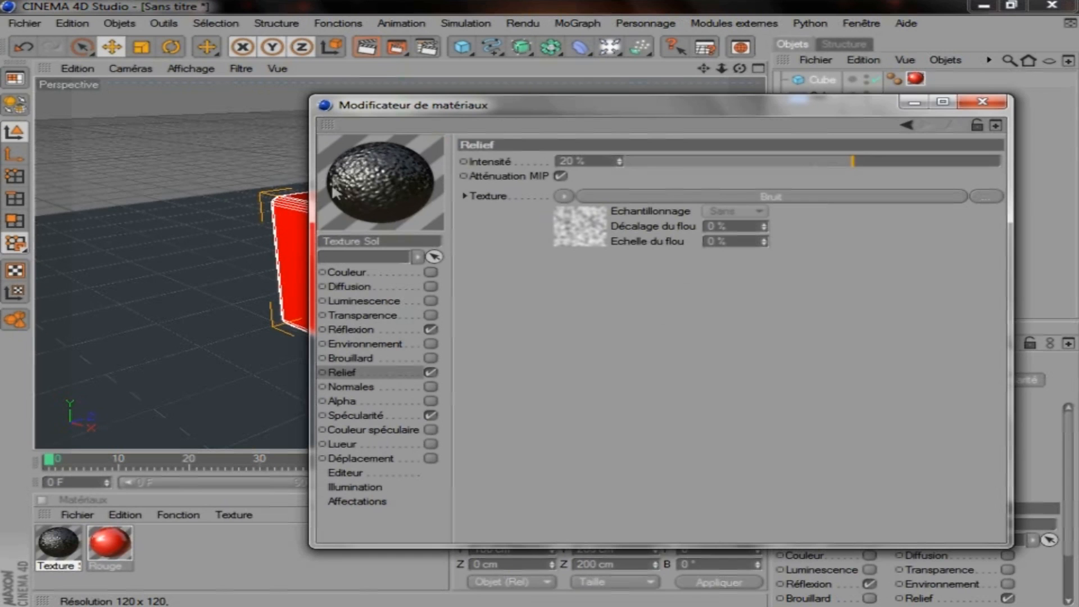
Step: Open the Bruit texture's settings and go back and forth between them and the Relief channel, ending on the noise settings
left_click(579, 227)
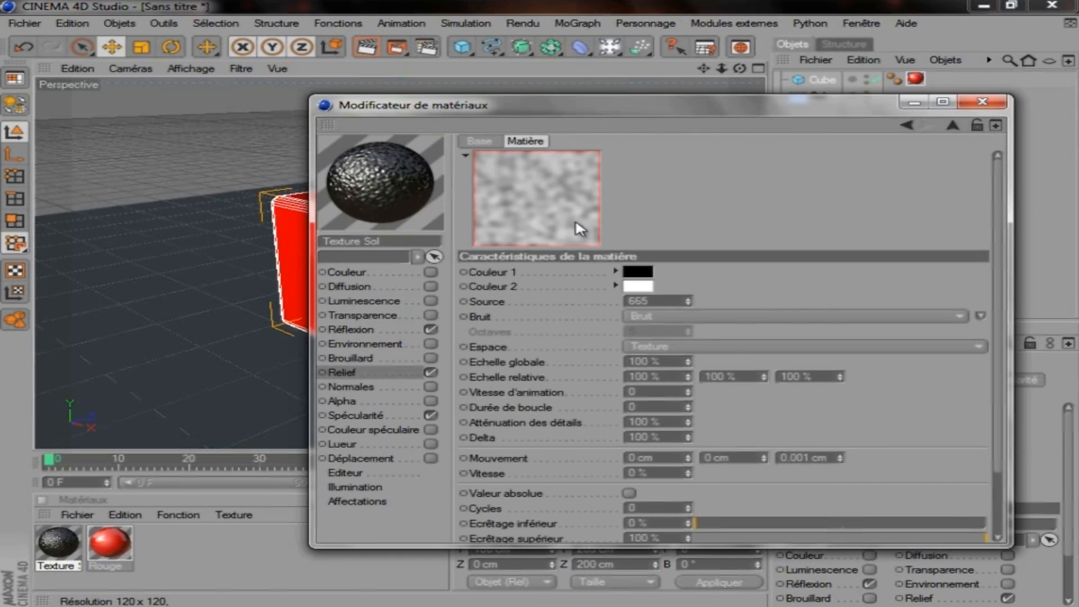
left_click(479, 141)
left_click(525, 140)
left_click(903, 126)
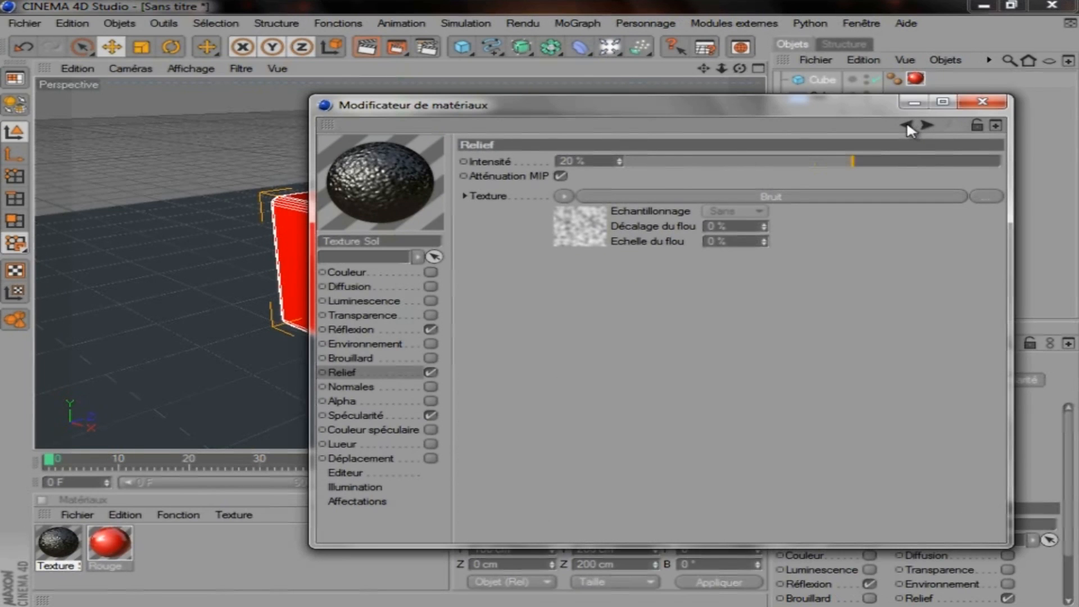
left_click(926, 125)
left_click(907, 124)
left_click(925, 125)
left_click(905, 125)
left_click(926, 125)
left_click(906, 125)
left_click(926, 125)
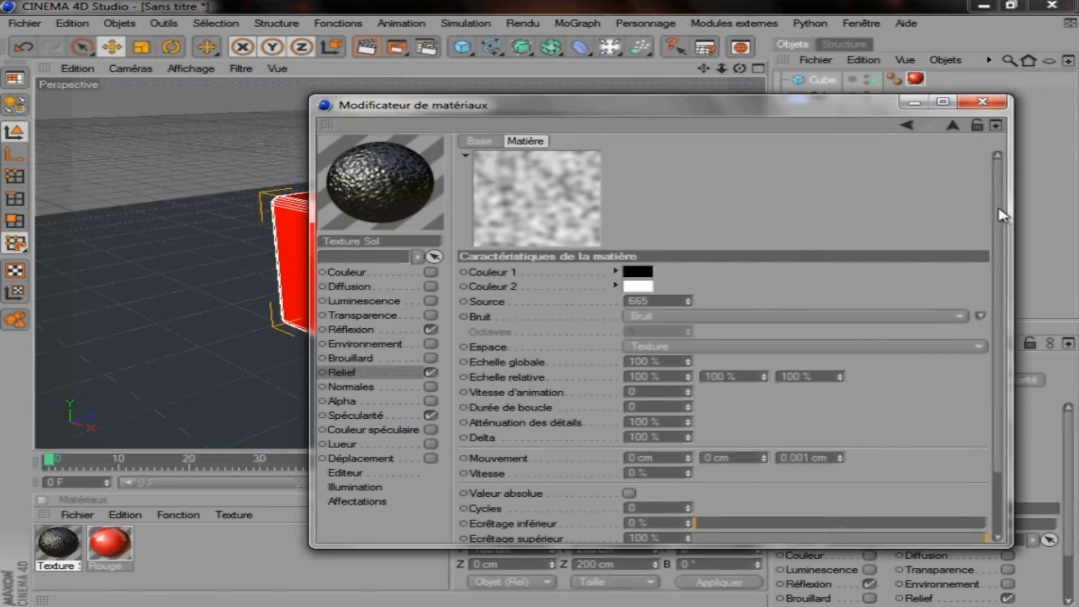
Step: Examine the available noise types by name and as thumbnails, leaving the type on Bruit
scroll(995, 236, "down", 3)
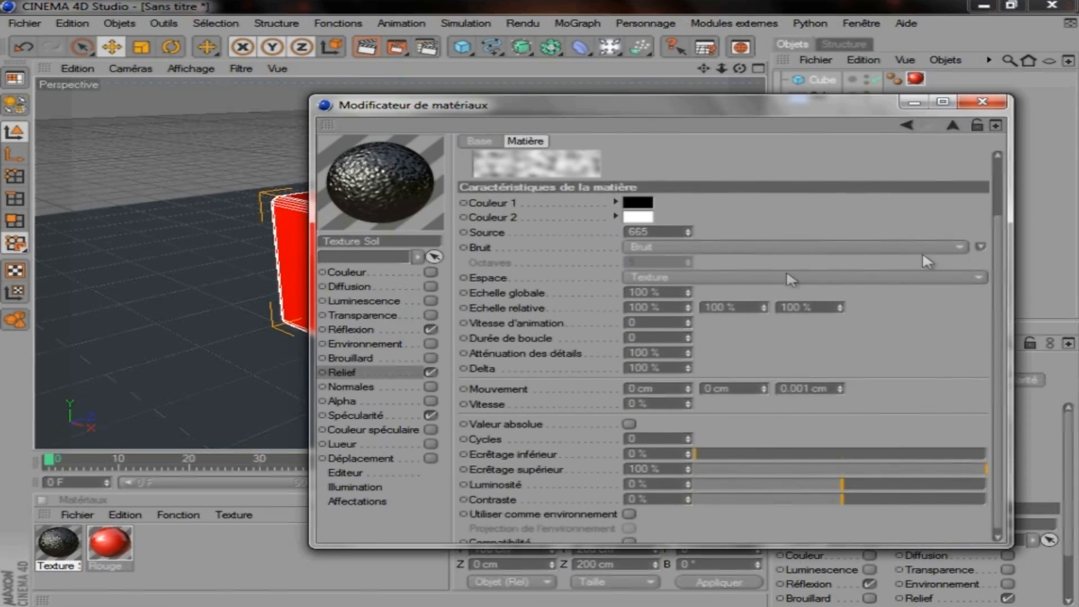
left_click(960, 246)
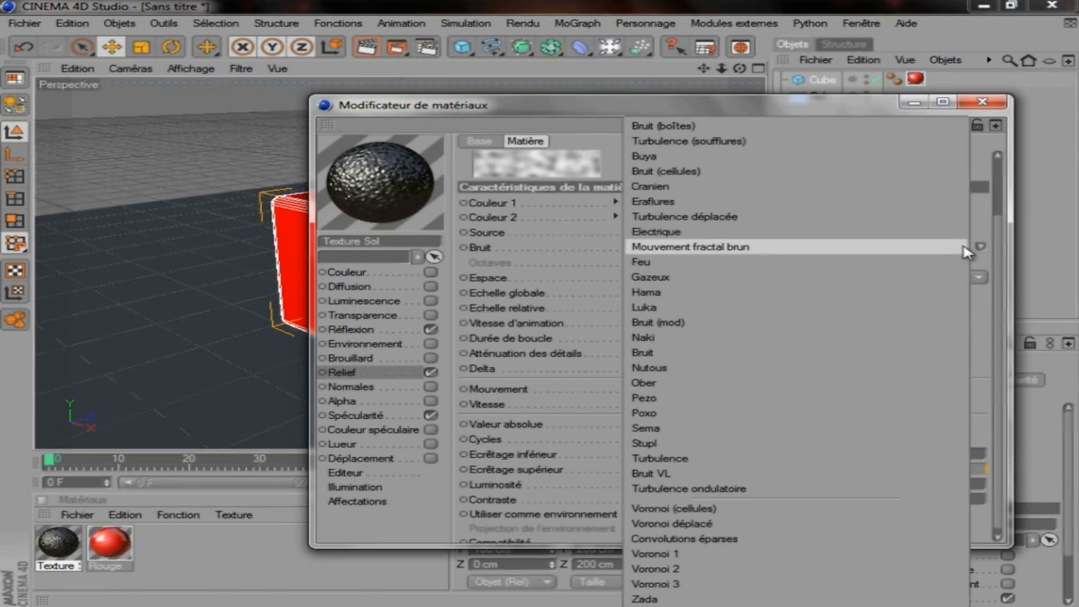
left_click(980, 204)
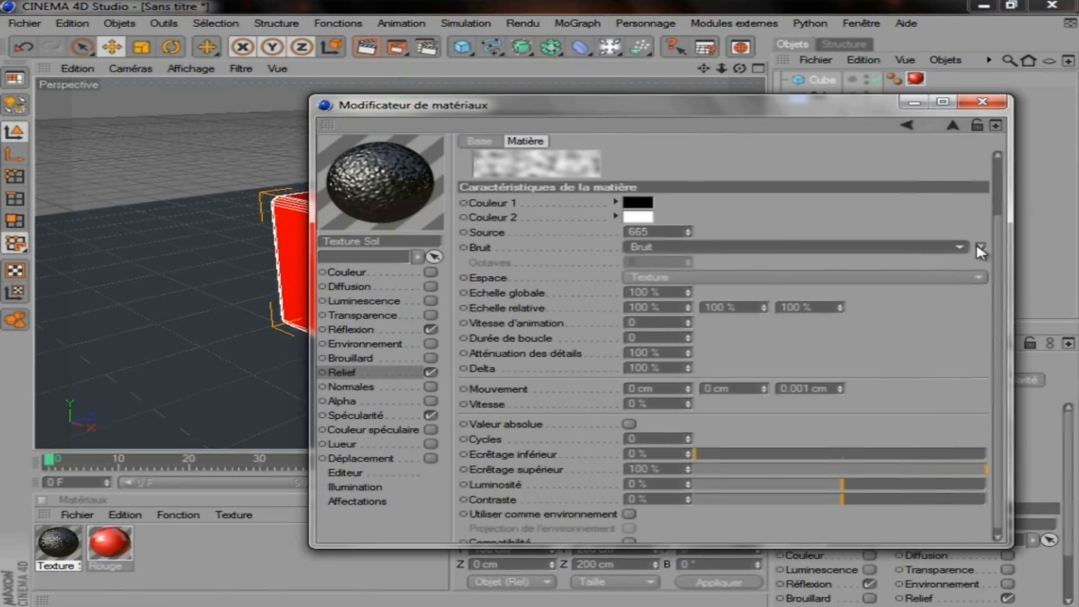
left_click(979, 247)
scroll(1070, 318, "down", 3)
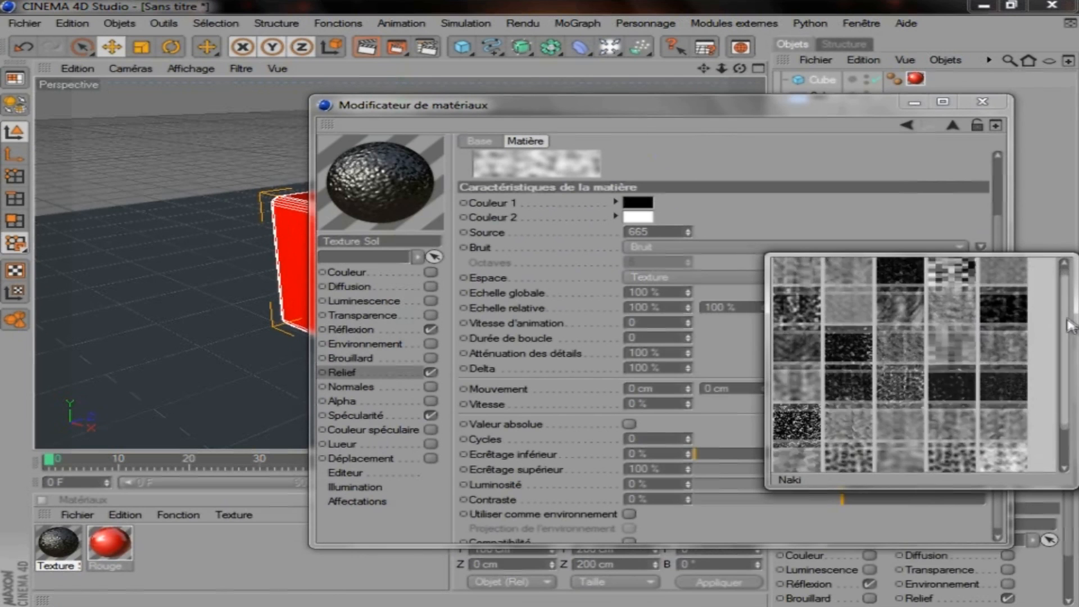
scroll(1071, 417, "up", 1)
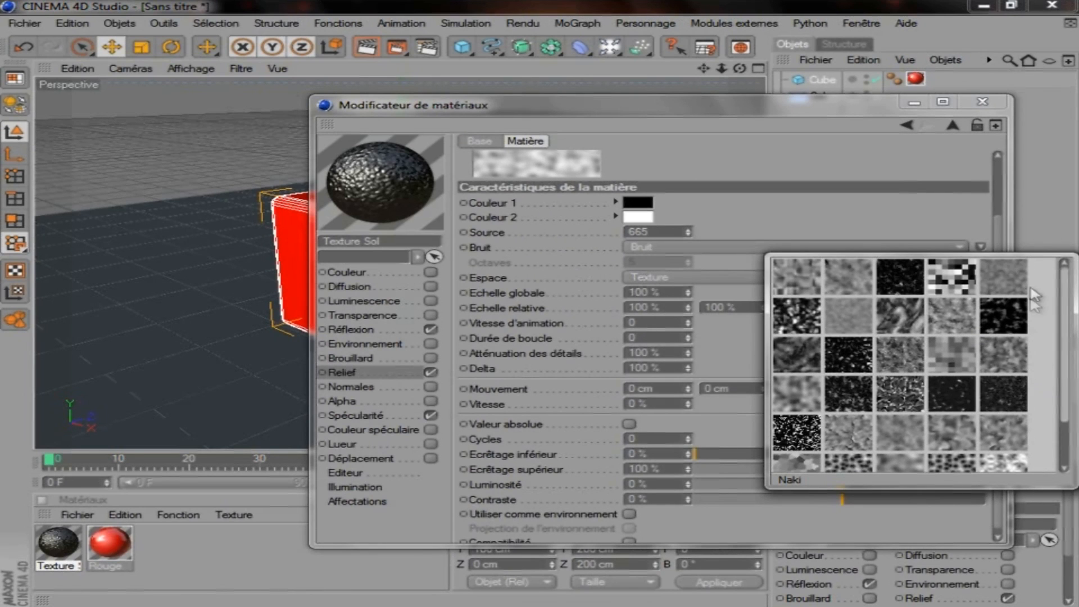
left_click(789, 148)
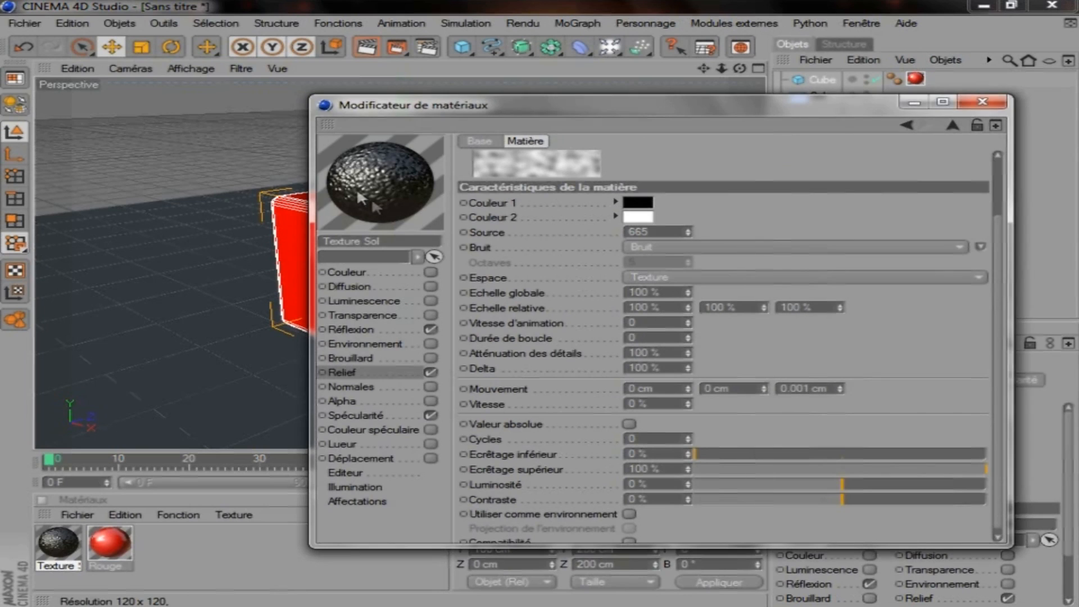
Step: Set the noise's Echelle globale to 5 % and its Delta to 5 %, and close the material editor
double_click(641, 292)
type("5")
key("Return")
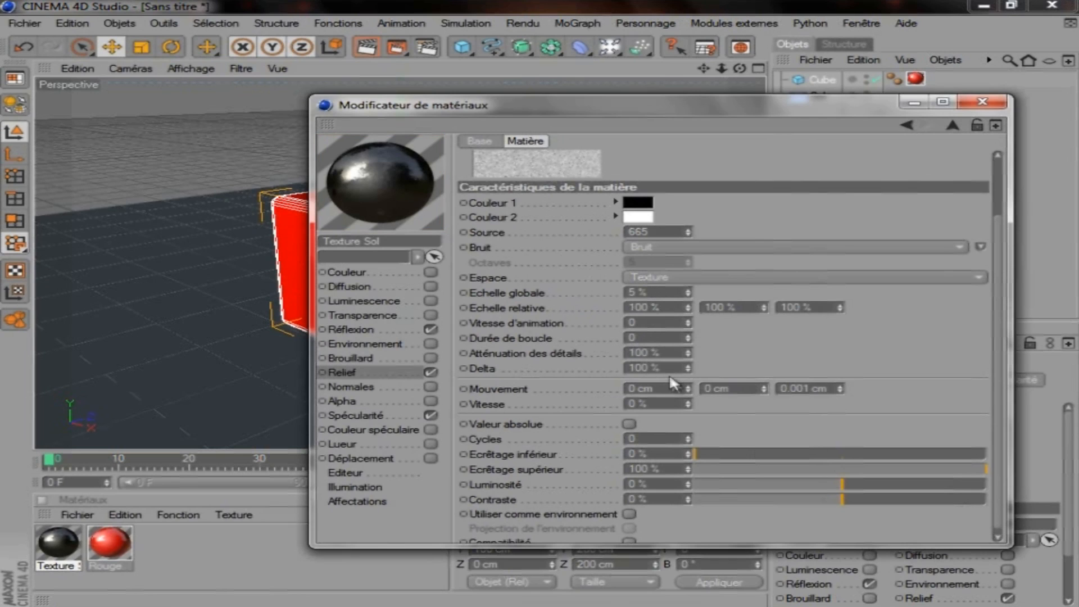
double_click(637, 368)
type("5")
key("Tab")
left_click(966, 101)
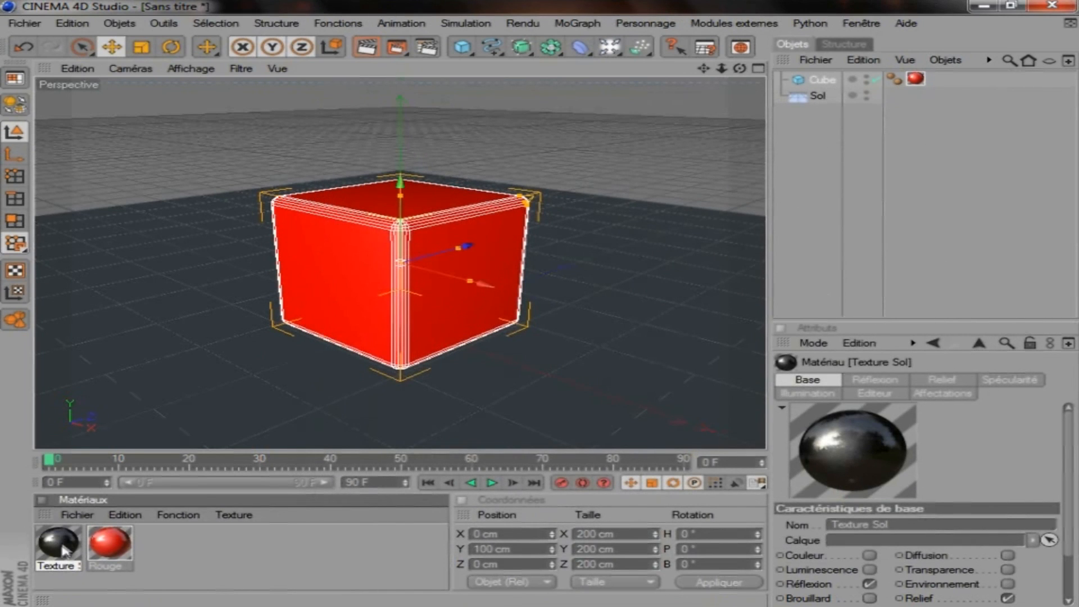
Step: Apply the Texture Sol material to the floor object Sol
left_click_drag(62, 544, 191, 389)
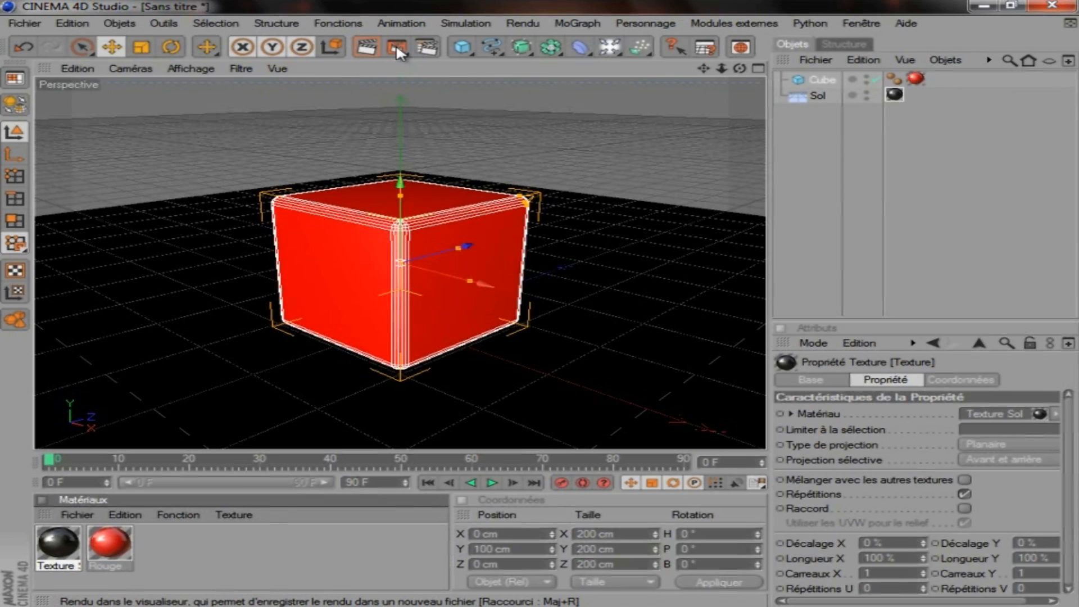
Step: Open the render settings and set the output size (Sortie) to the 1024 x 768 screen preset
left_click(427, 45)
left_click_drag(385, 11, 453, 73)
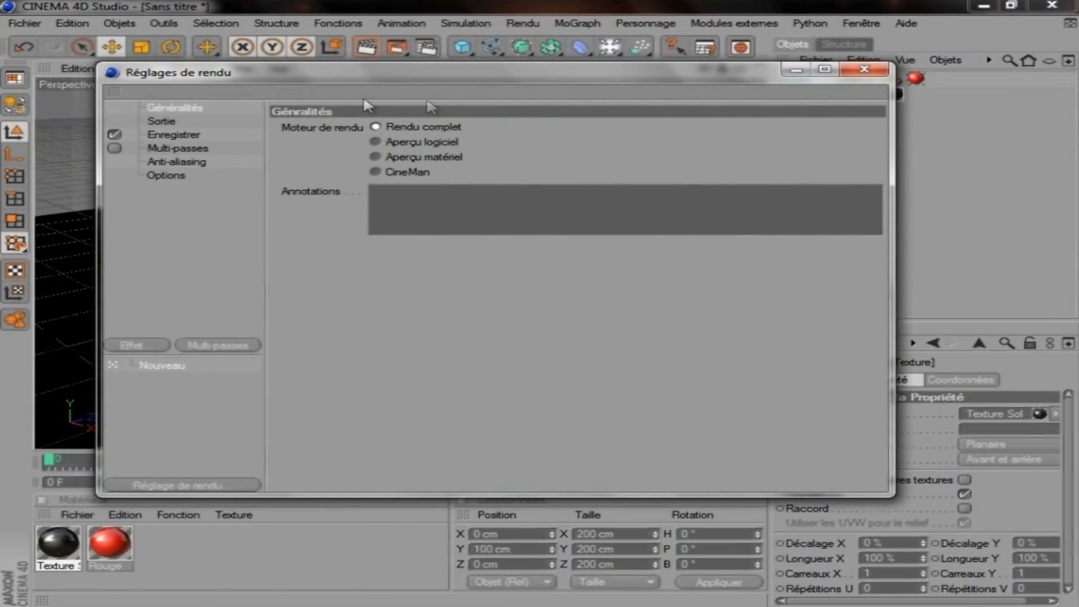
left_click(163, 120)
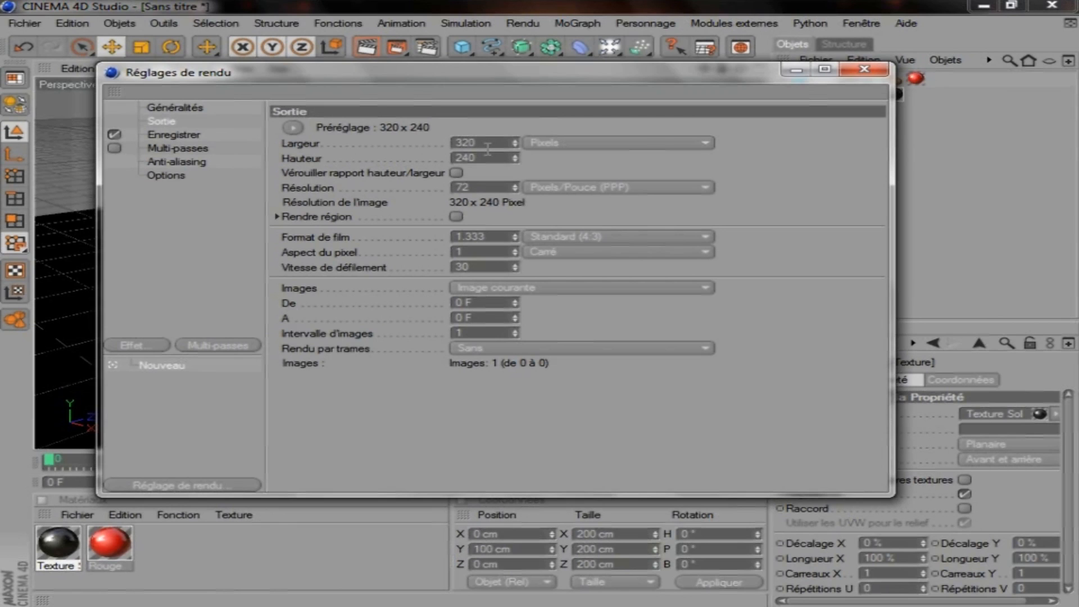
left_click(292, 127)
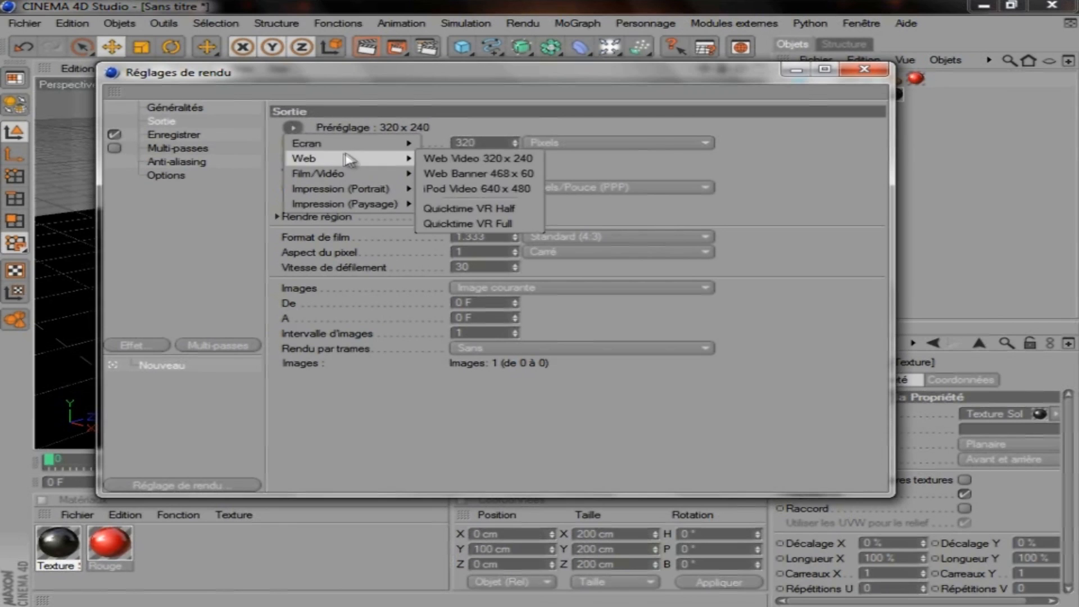
mouse_move(349, 147)
left_click(455, 219)
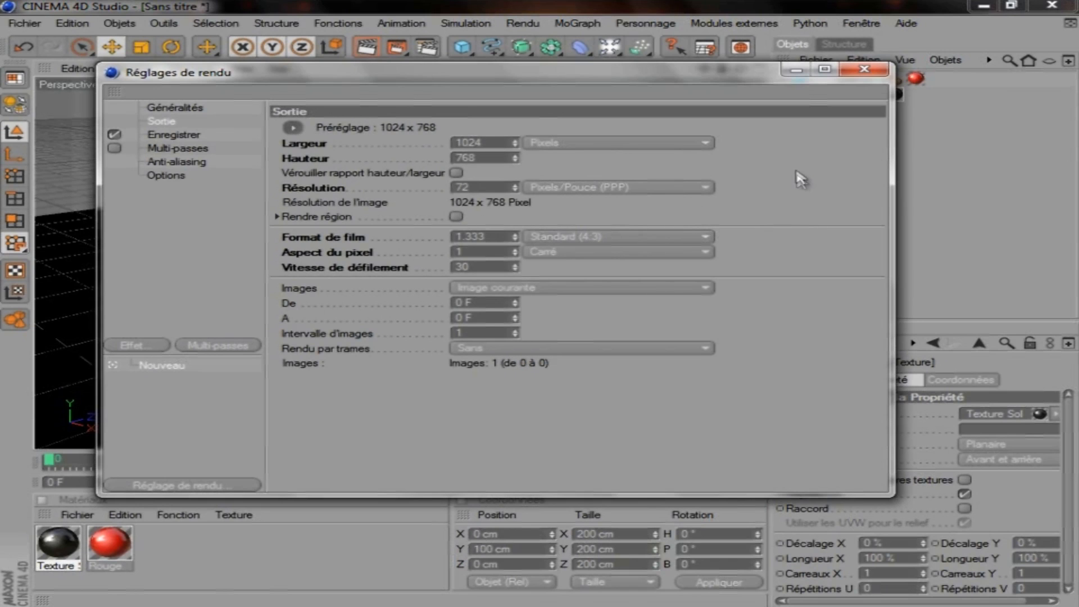
Step: Set the format of the saved render image to JPEG in the Enregistrer settings
left_click(158, 137)
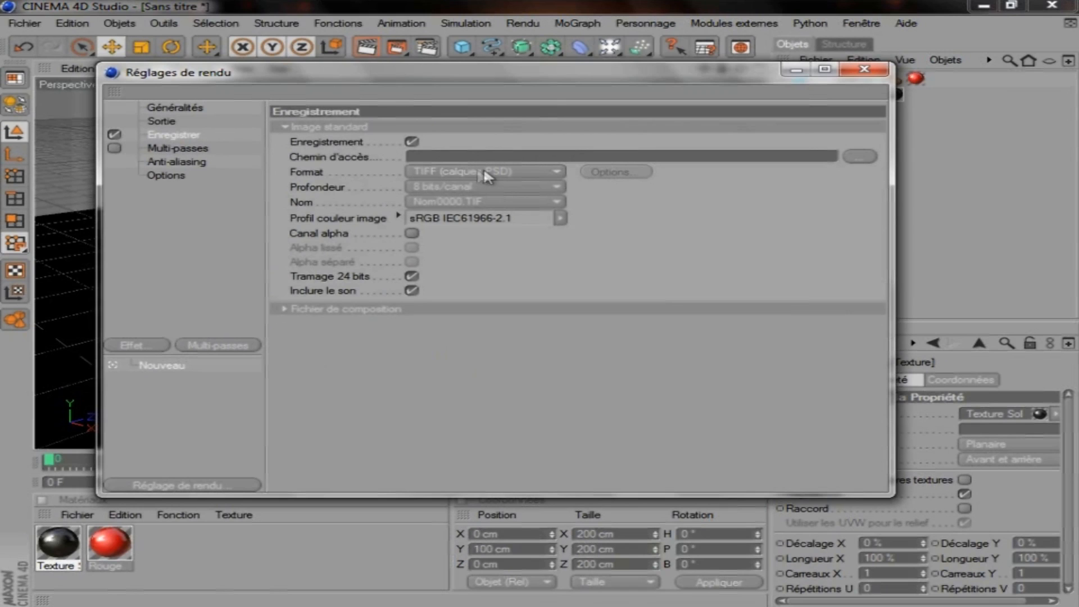
left_click(510, 173)
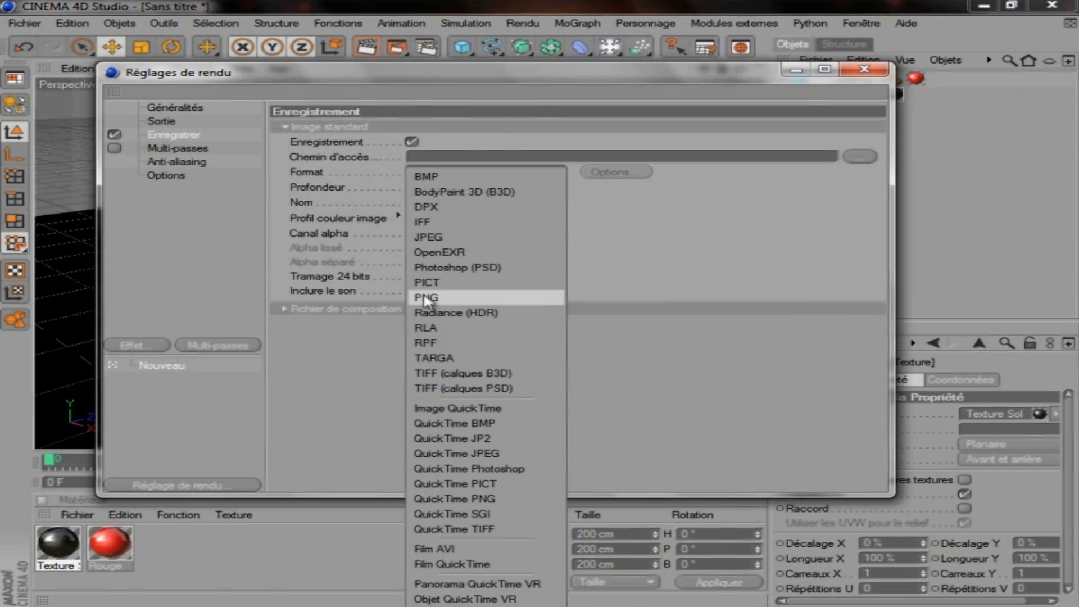
left_click(445, 240)
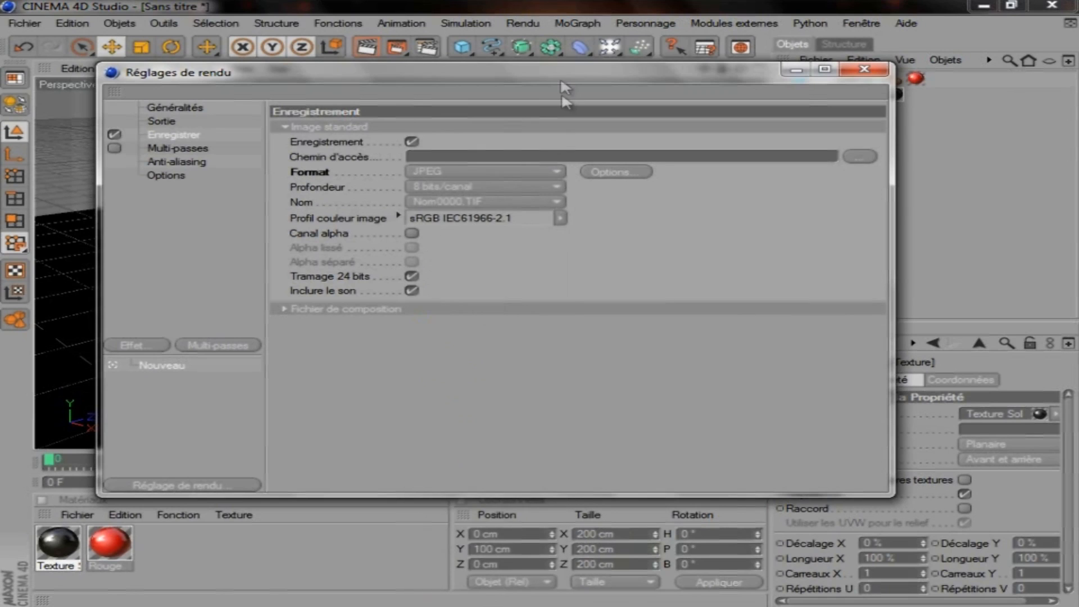
left_click_drag(547, 82, 614, 90)
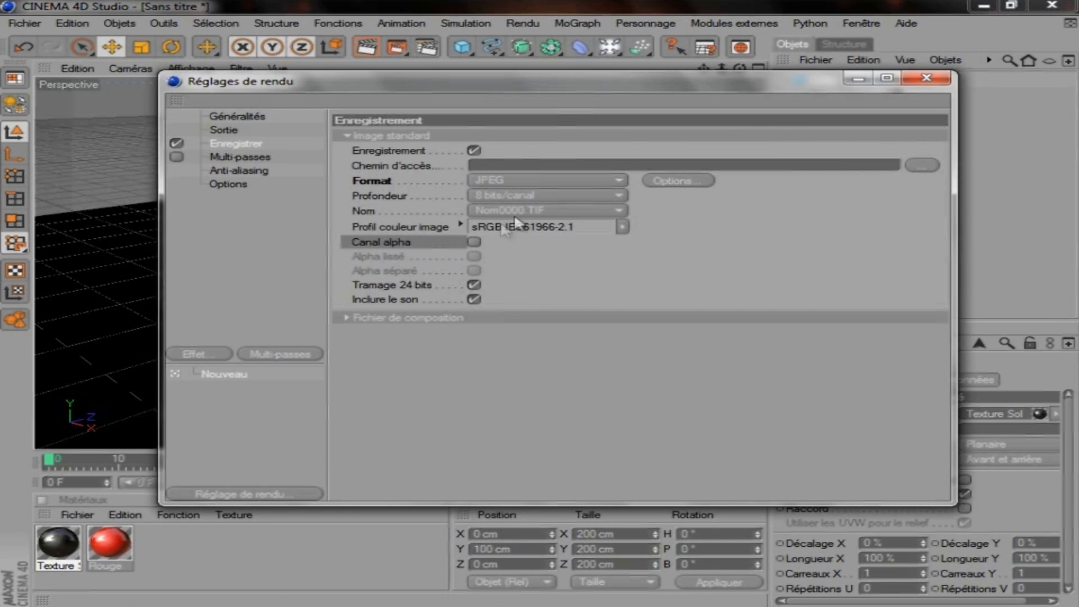
left_click(504, 179)
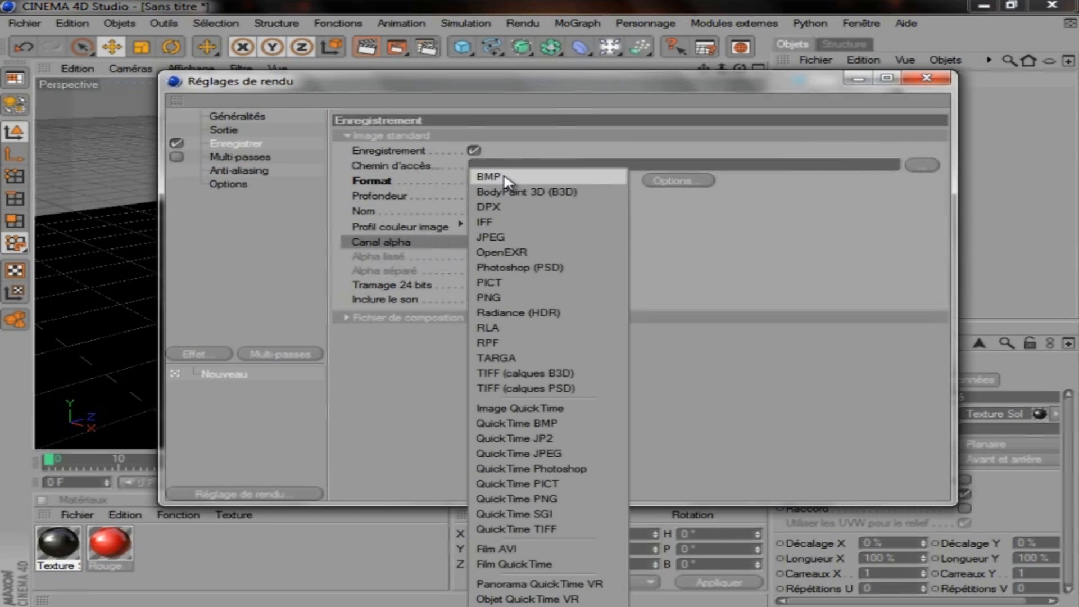
left_click(724, 291)
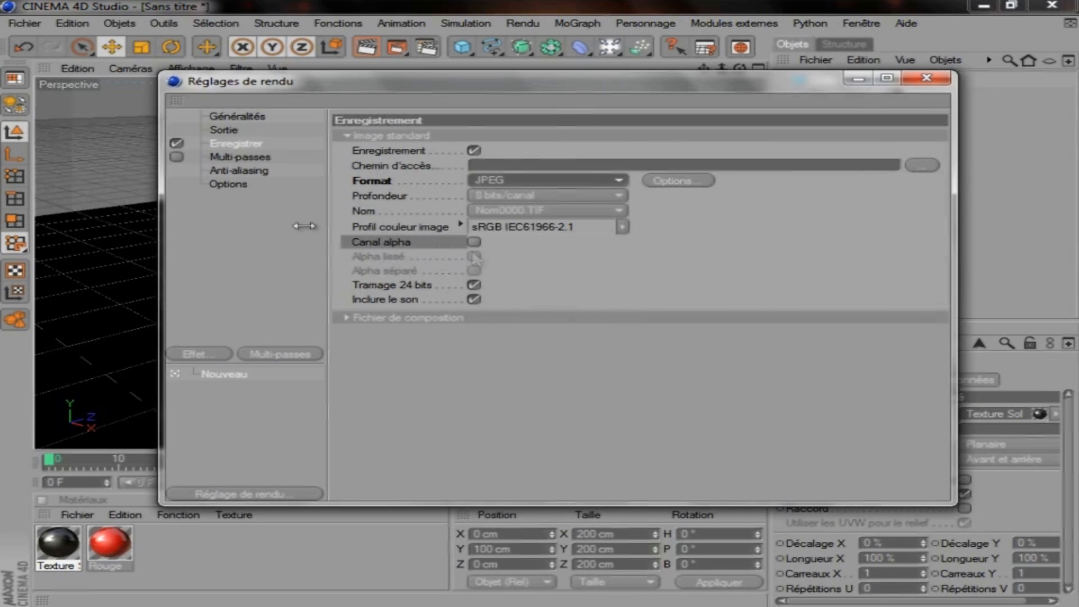
Step: Look at the Multi-passes settings, and set the render's Anti-Aliasing to Au mieux
left_click(247, 158)
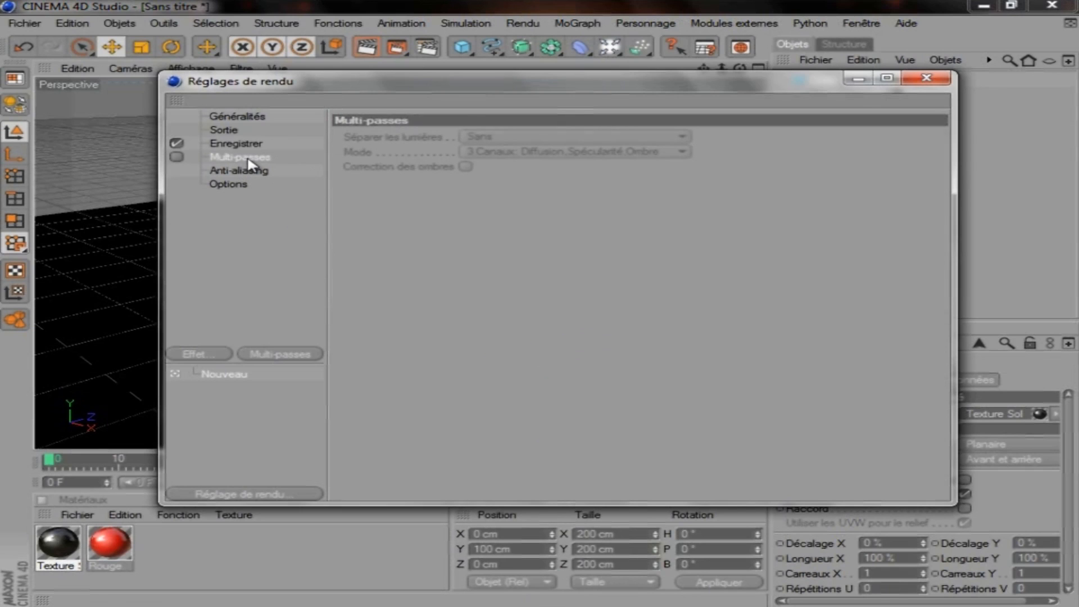
left_click(239, 170)
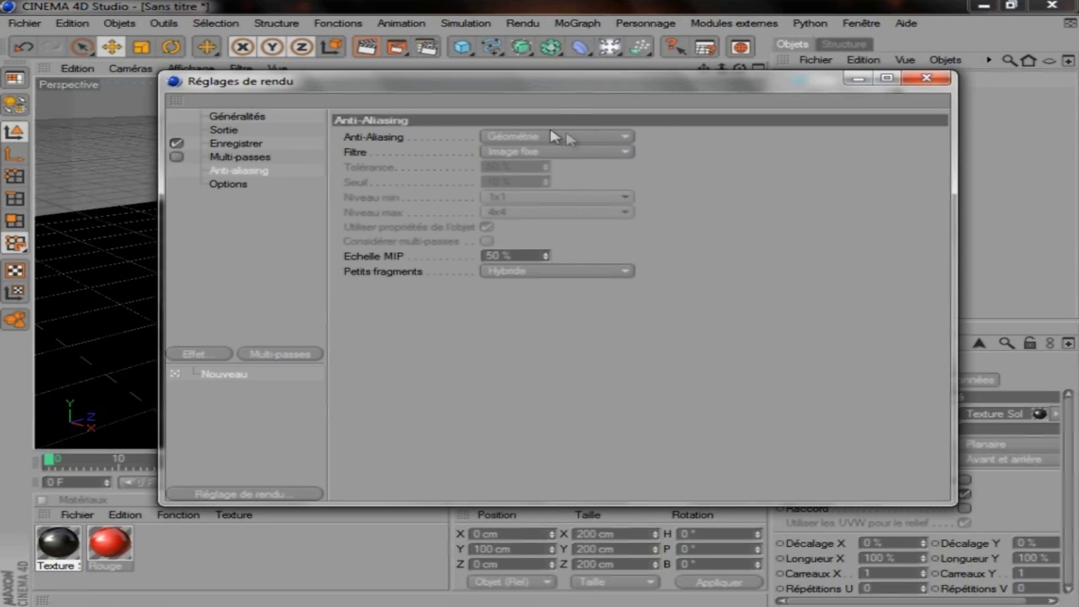
left_click(582, 137)
left_click(599, 182)
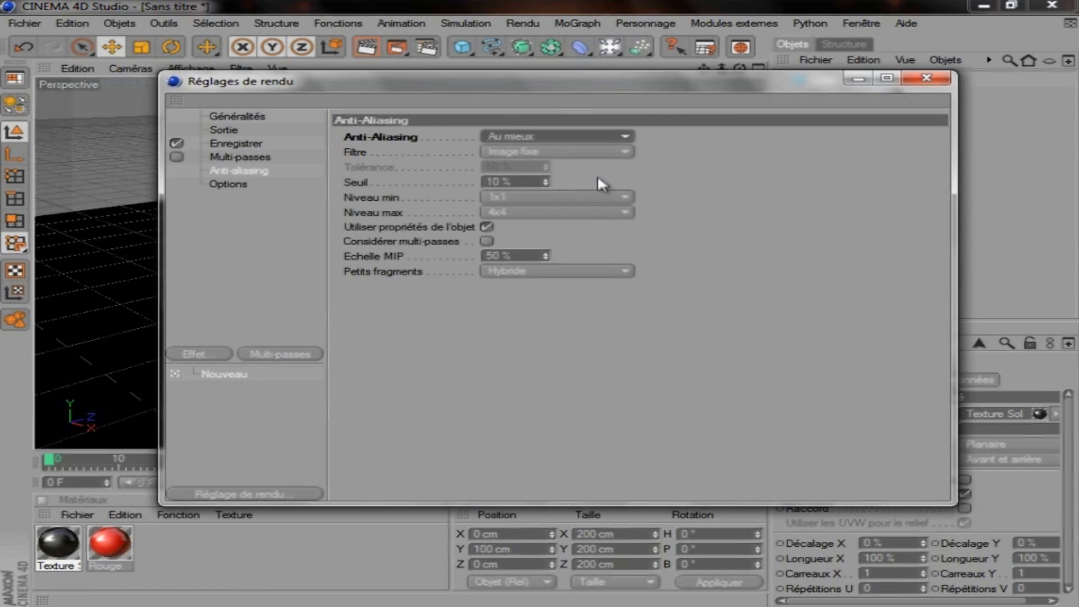
left_click_drag(589, 87, 628, 409)
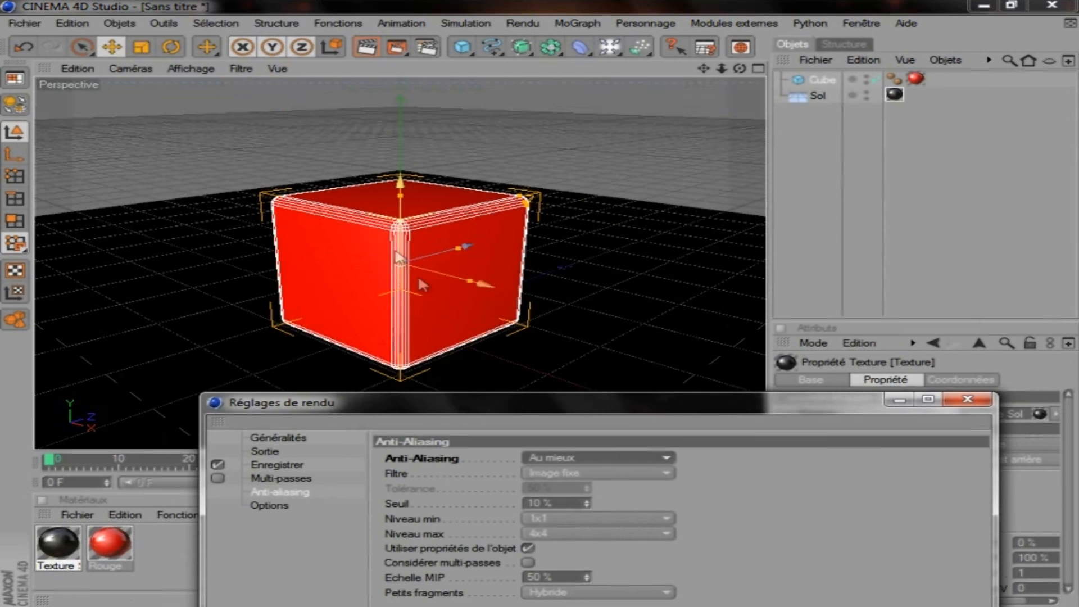
left_click_drag(492, 402, 452, 120)
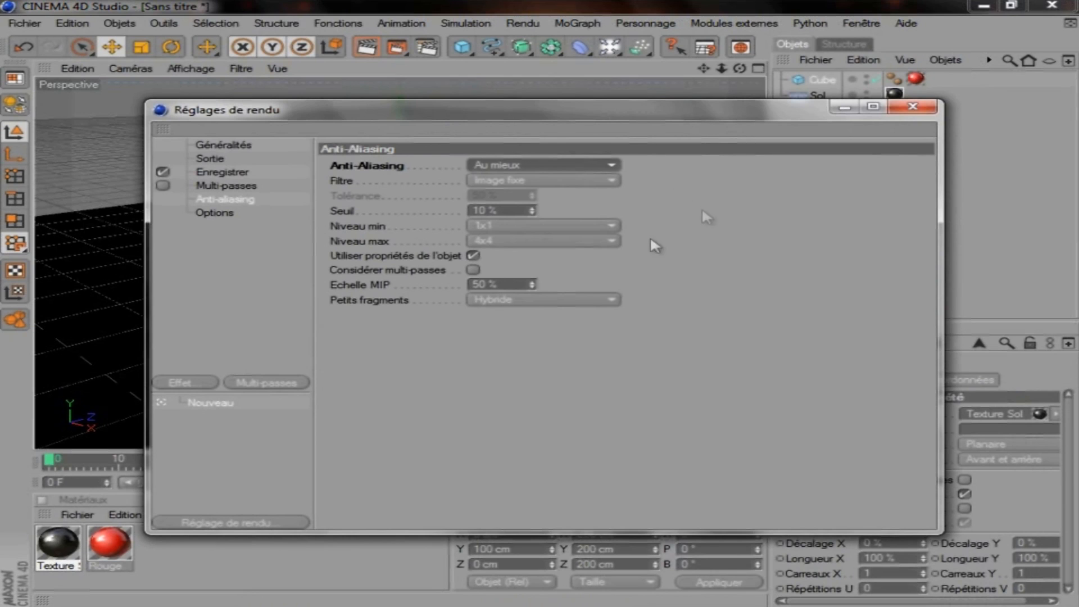
Step: Set the anti-aliasing Niveau min to 4x4 and Niveau max to 8x8, and close the render settings
left_click(545, 225)
left_click(573, 274)
left_click(548, 242)
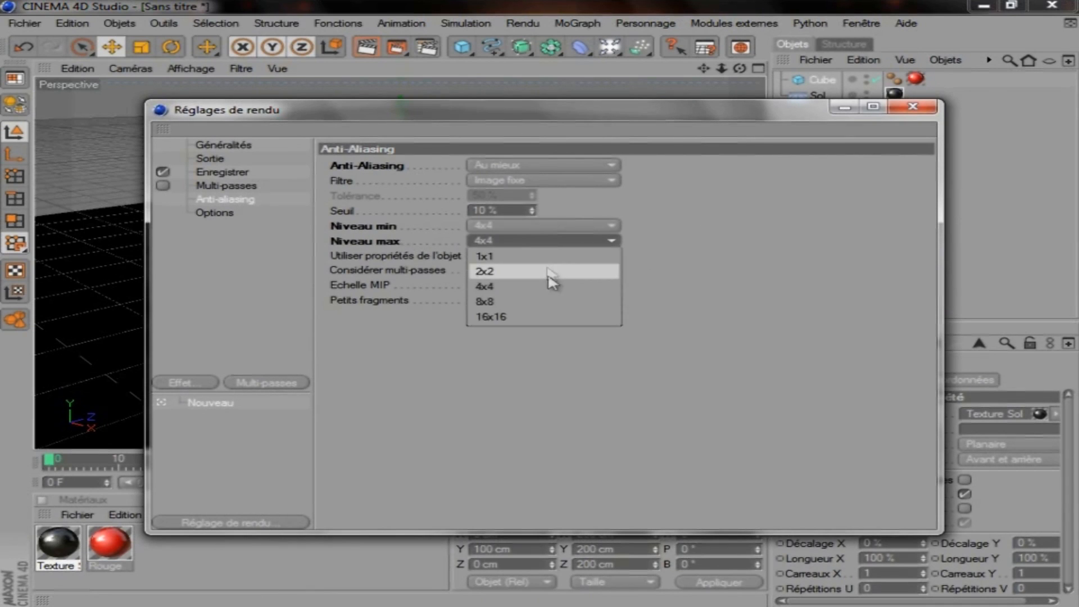
left_click(553, 304)
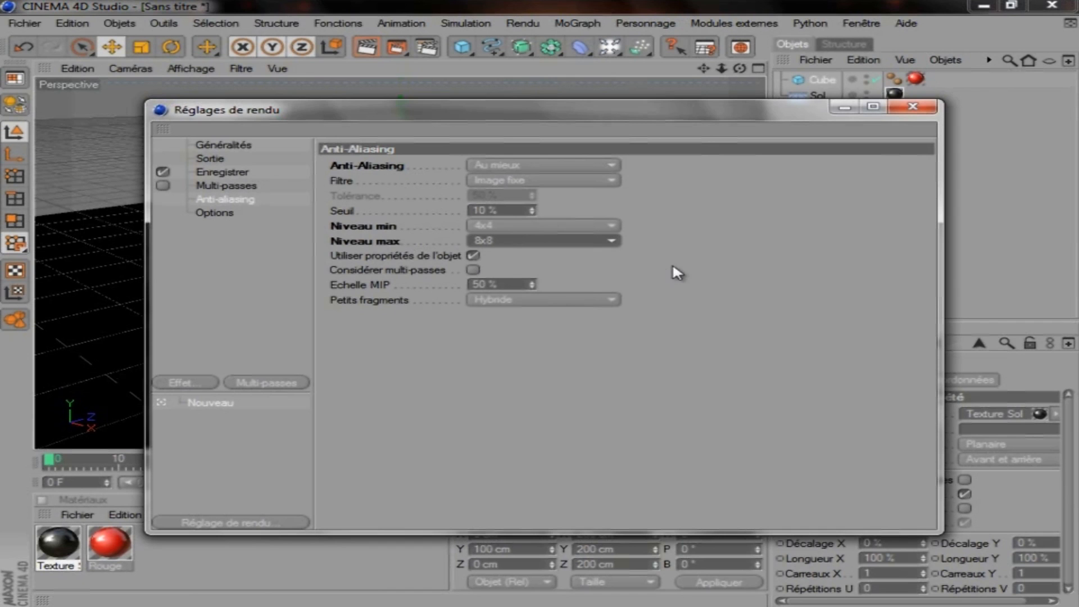
left_click(901, 109)
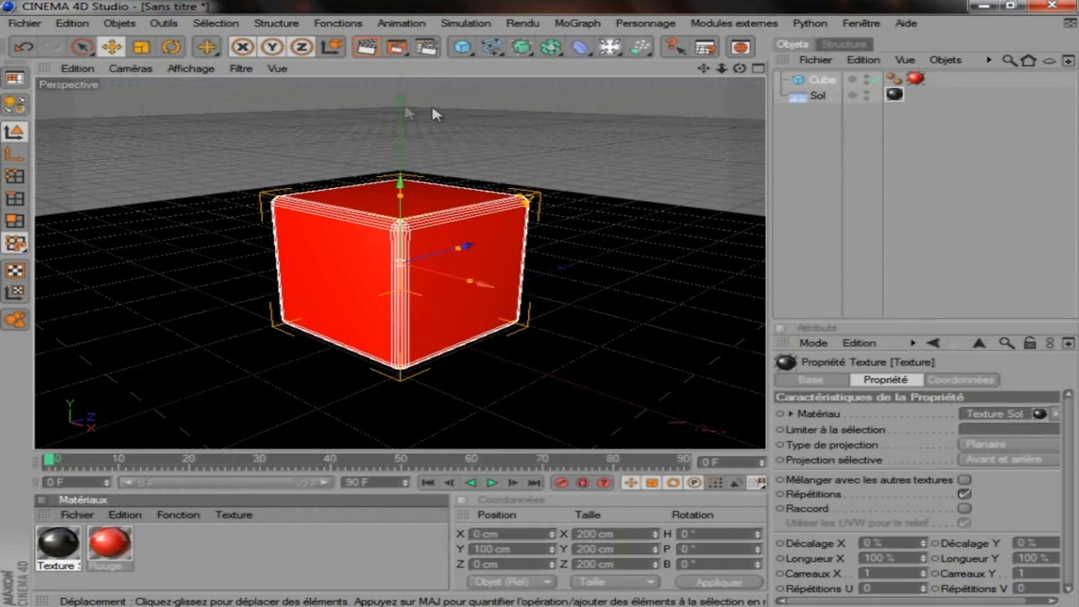
Step: Render the perspective view to check the cube and floor, and return to the normal display
left_click(365, 49)
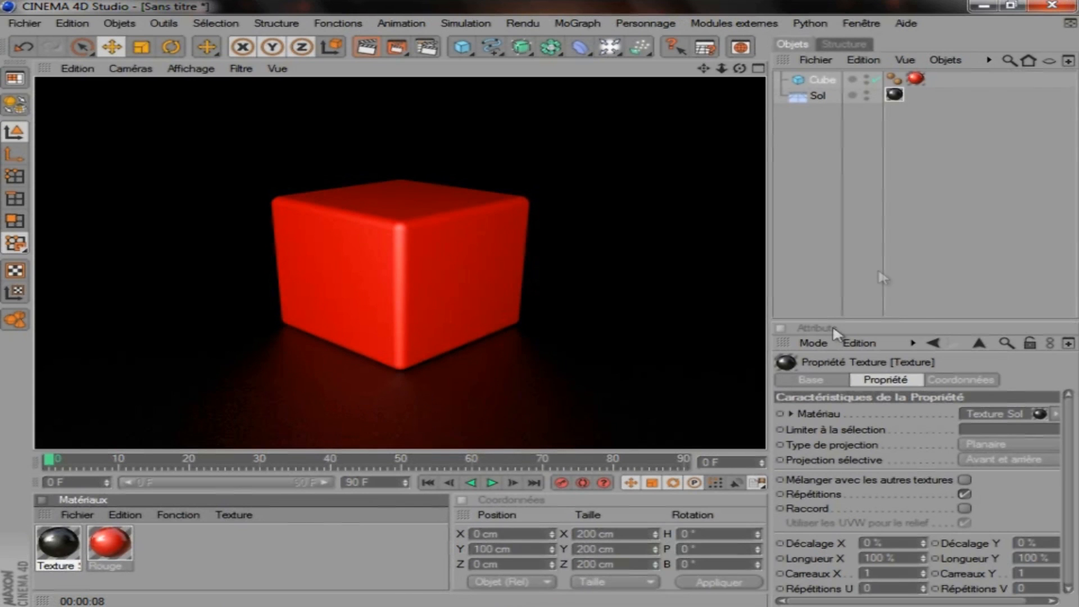
left_click(554, 174)
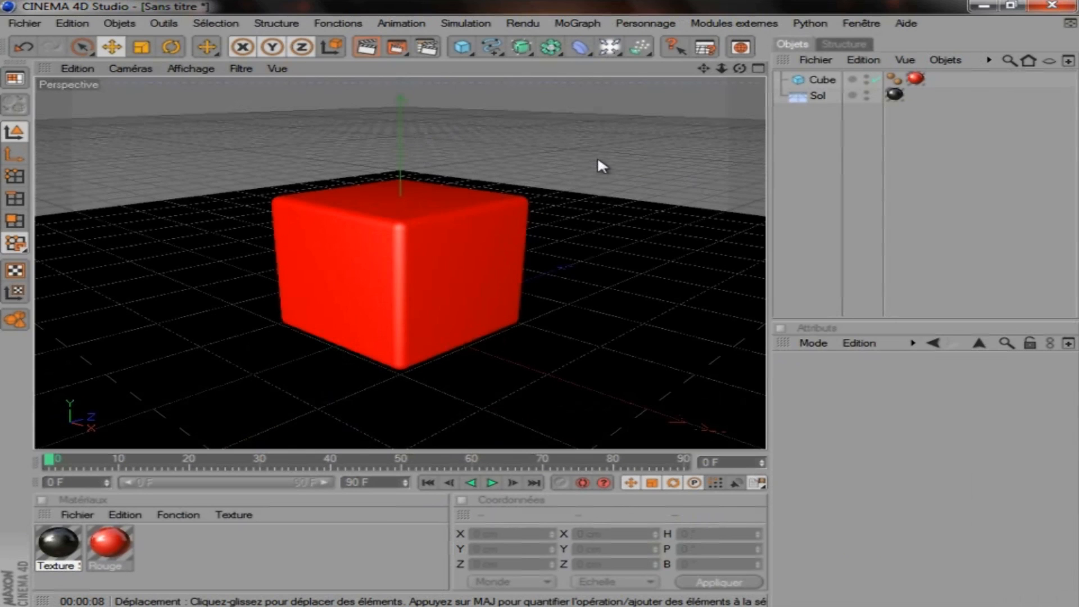
Step: Add a torus (Tore) primitive to the scene
scroll(432, 288, "down", 4)
scroll(484, 306, "up", 1)
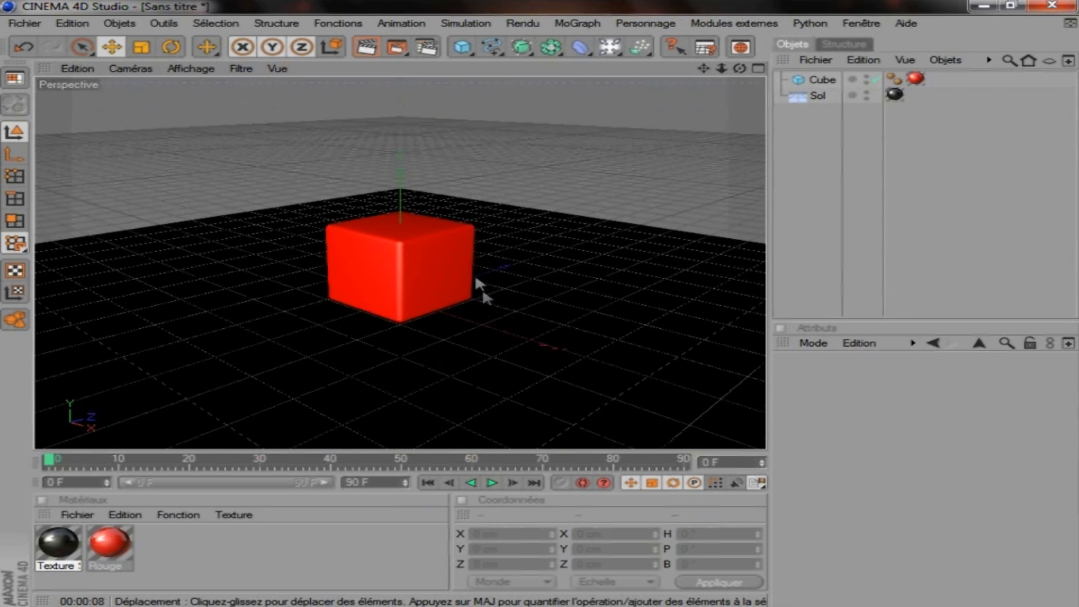
scroll(427, 143, "down", 1)
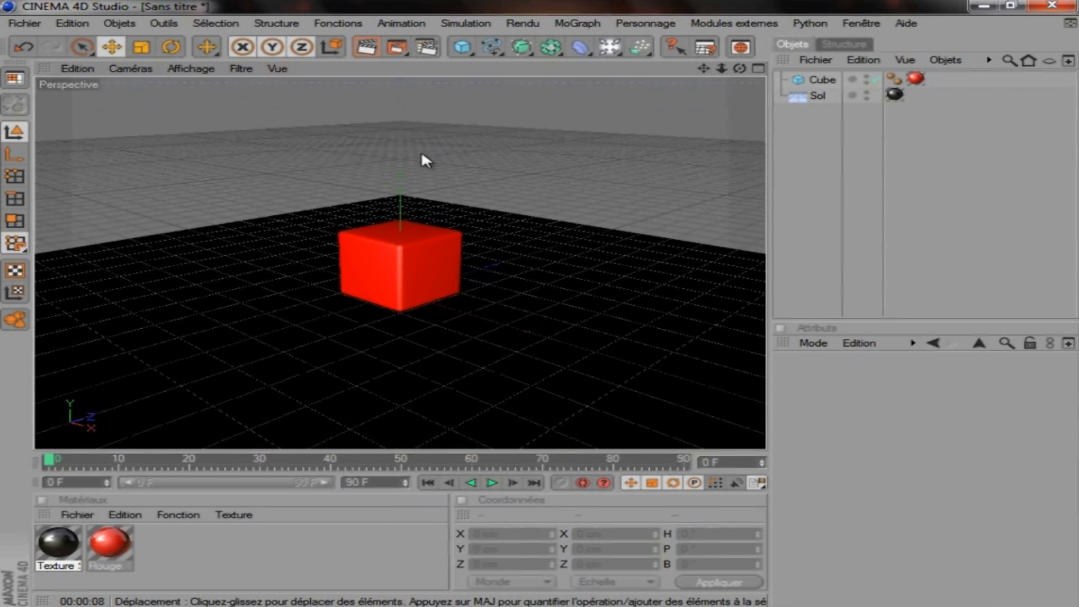
left_click(462, 48)
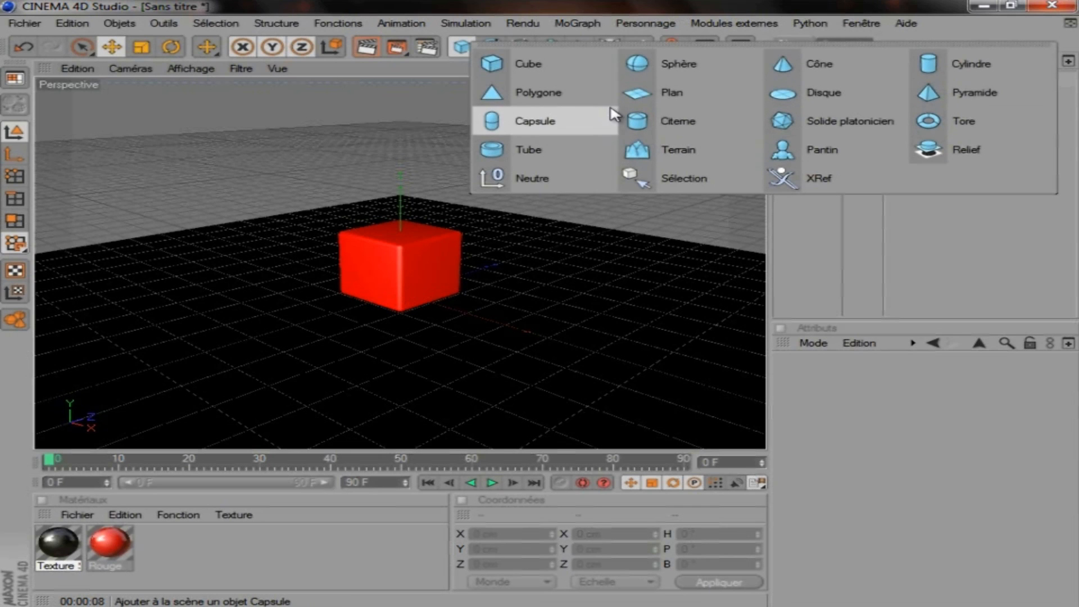
left_click(1009, 123)
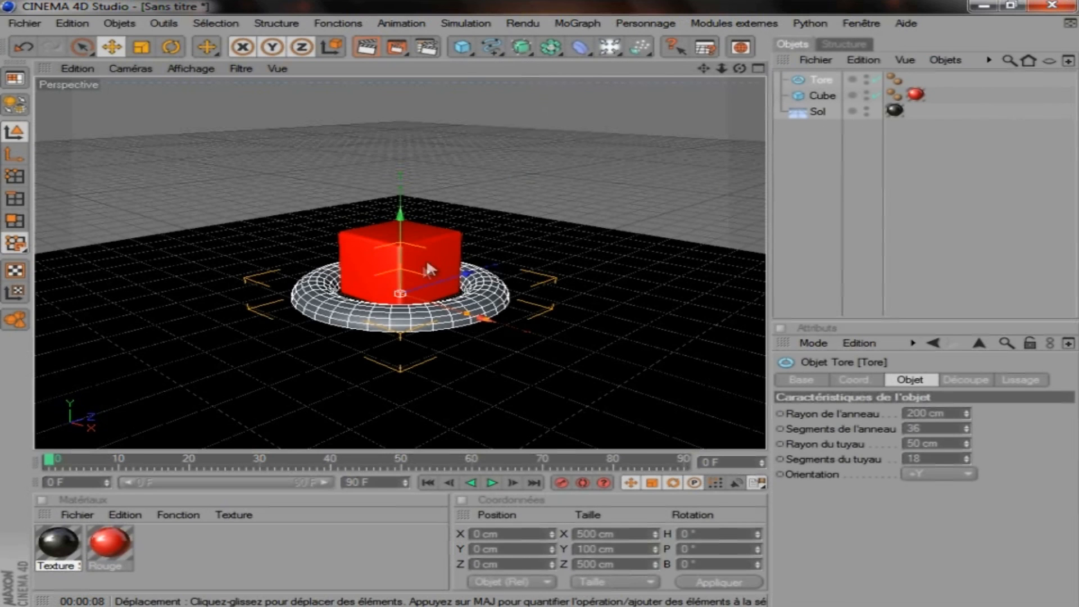
Step: Move the torus in front of the cube to about X 88 cm, Z -379 cm, and reshape it to about 219.5 cm ring radius and 29.3 cm tube radius
scroll(439, 303, "up", 3)
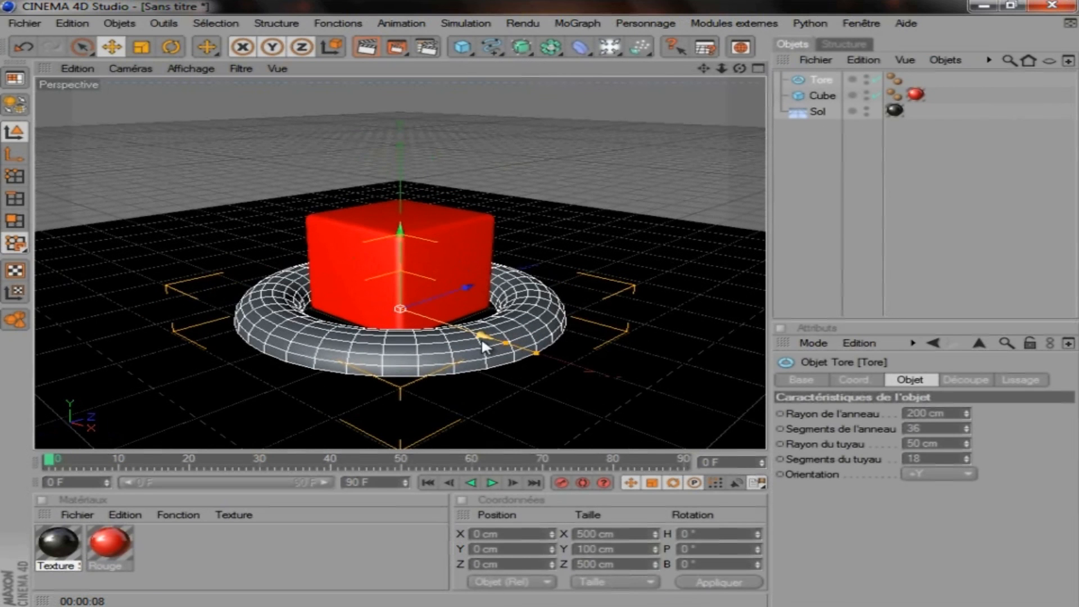
scroll(482, 341, "down", 3)
left_click_drag(448, 308, 565, 313)
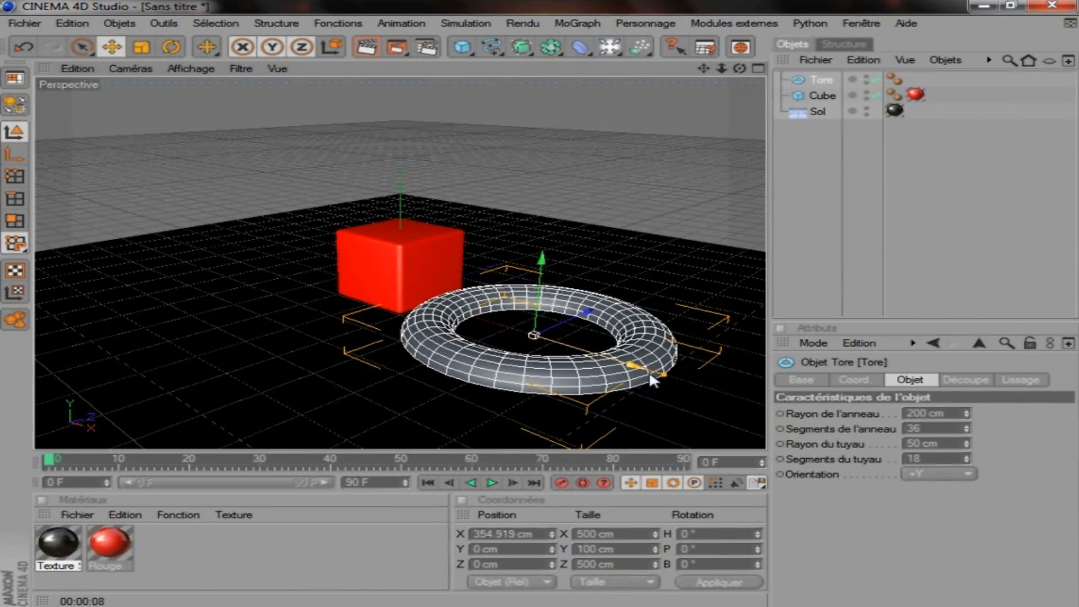
left_click_drag(654, 378, 567, 275)
left_click_drag(584, 312, 537, 301)
mouse_move(388, 385)
left_mouse_down()
mouse_move(528, 299)
mouse_move(388, 383)
left_mouse_up()
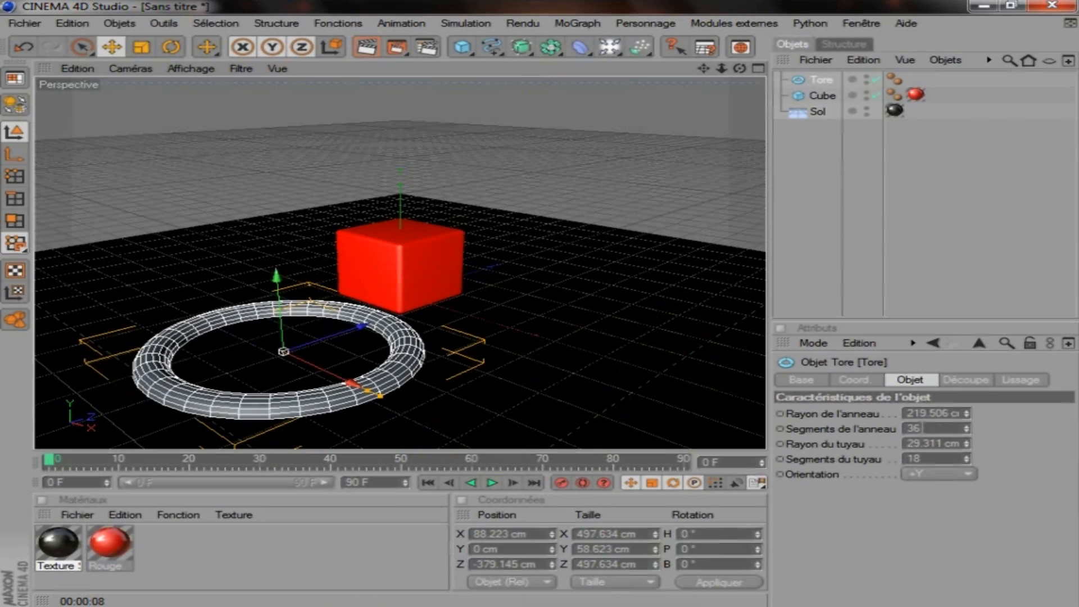
Step: Set the torus's ring segments to 100 and its tube segments to 50
left_click(963, 428)
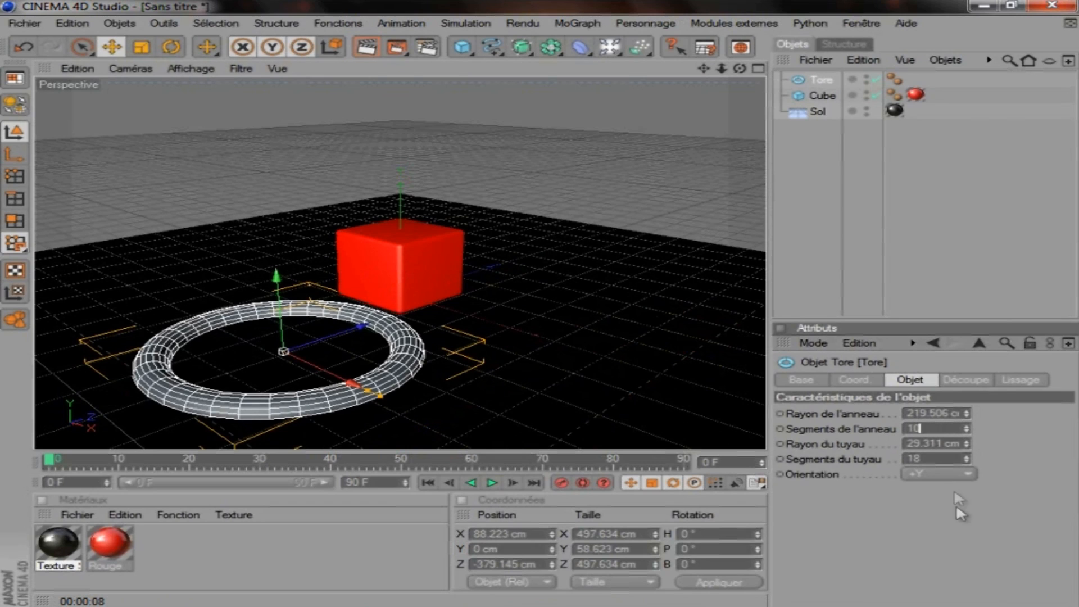
type("100")
key("Return")
left_click_drag(936, 458, 706, 435)
type("50")
key("Return")
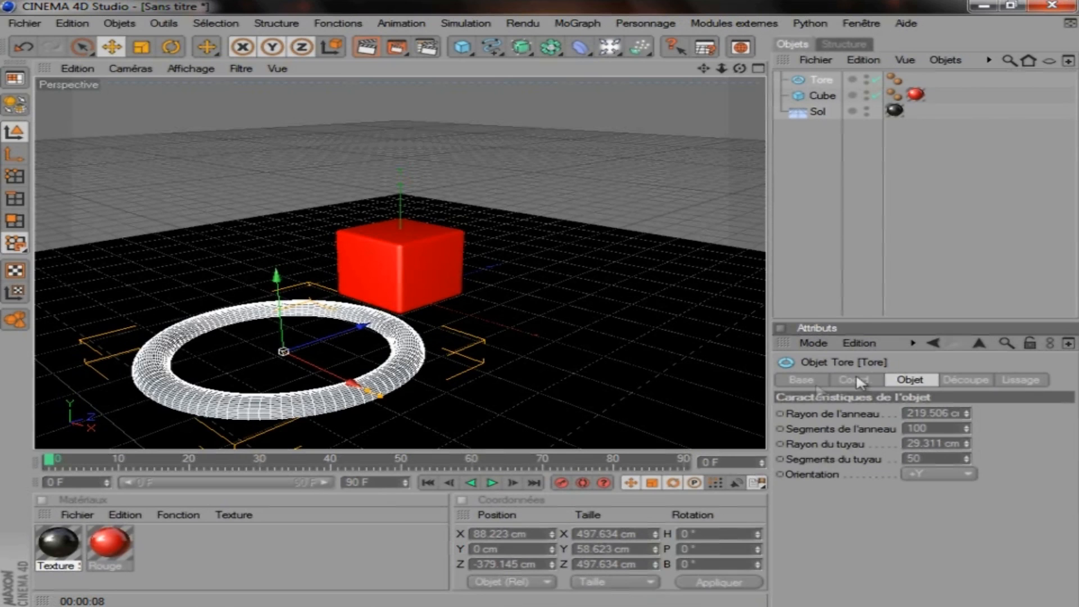
Step: Try slicing the torus with the Découpe option, switch it off again, and return to the object properties
left_click(965, 380)
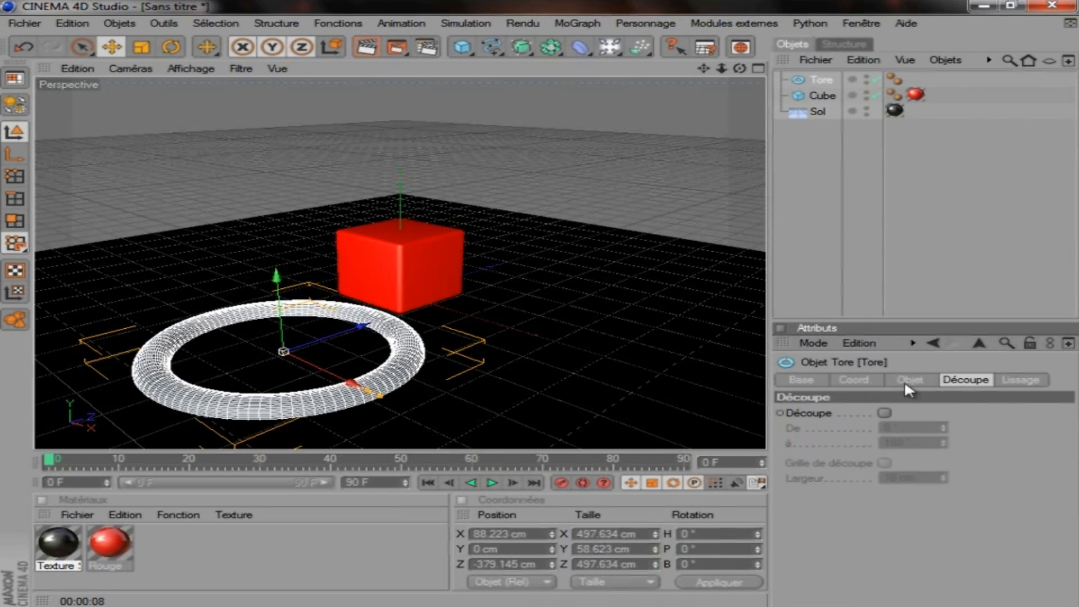
left_click(884, 413)
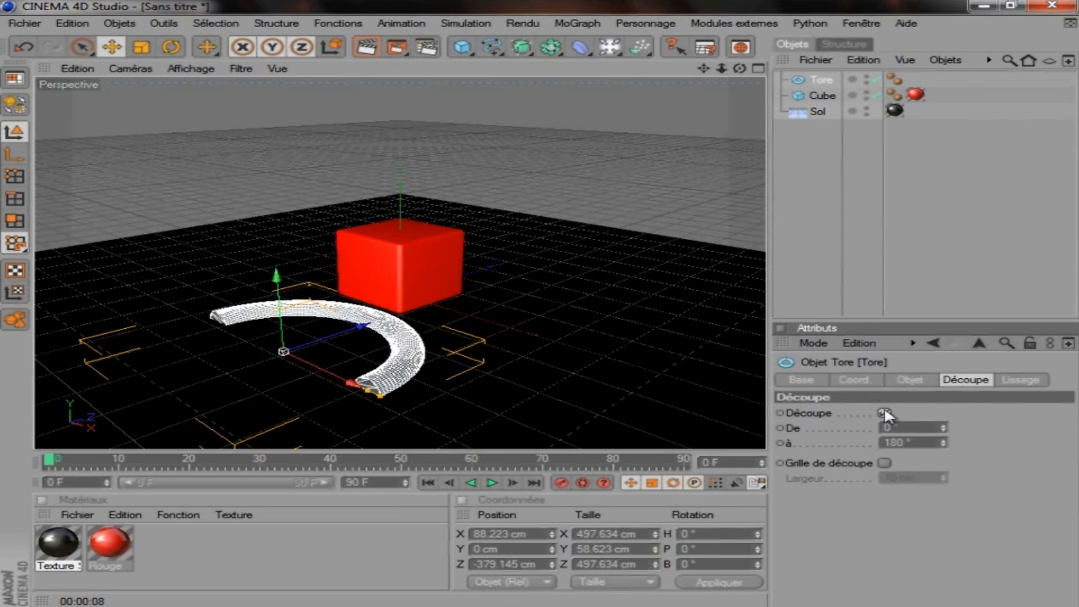
left_click(885, 414)
left_click(909, 380)
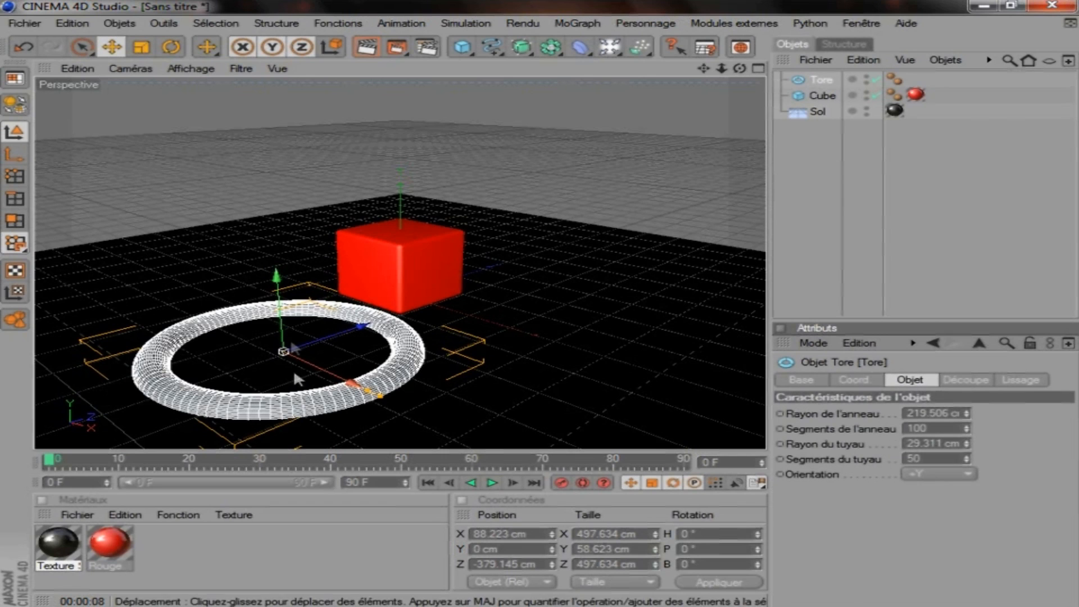
Step: Raise the torus above the floor to about Y 43.6 cm
left_click_drag(277, 303, 542, 311)
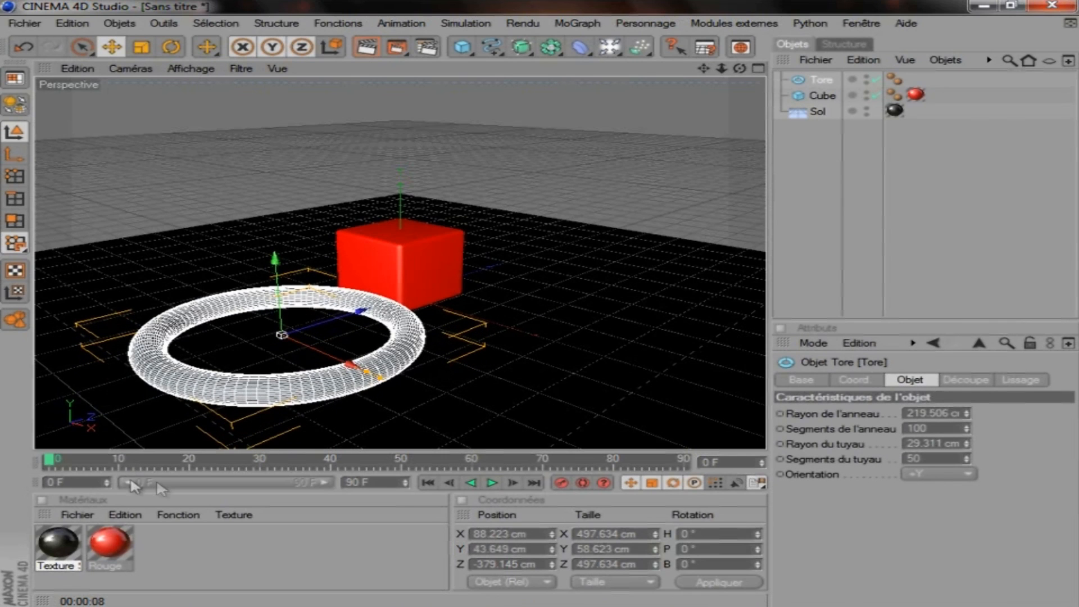
Step: Create a new material, open it in the material editor and name it Violet
double_click(174, 548)
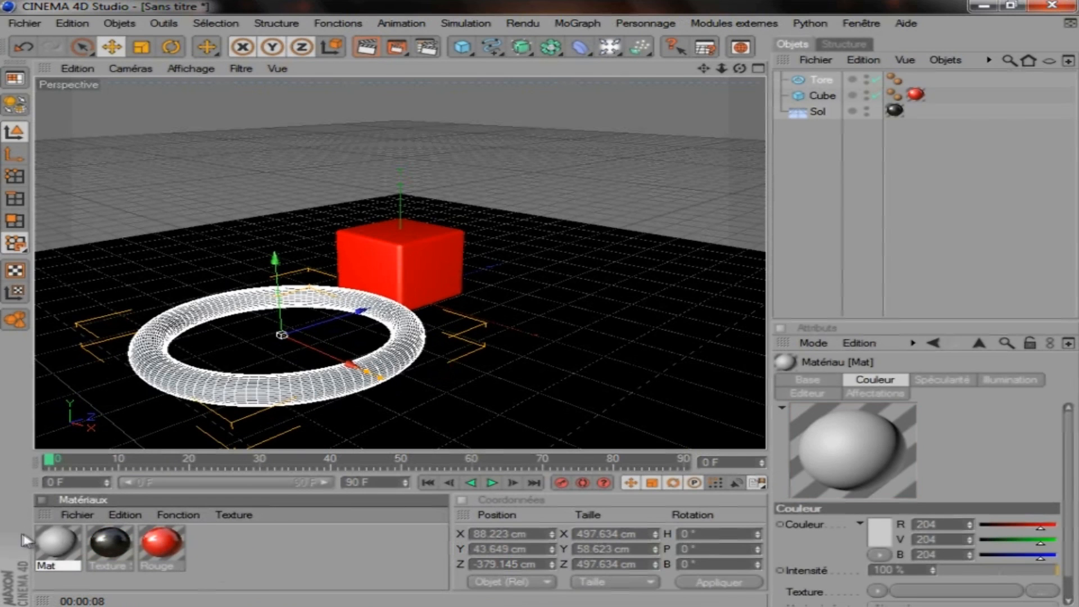
double_click(56, 541)
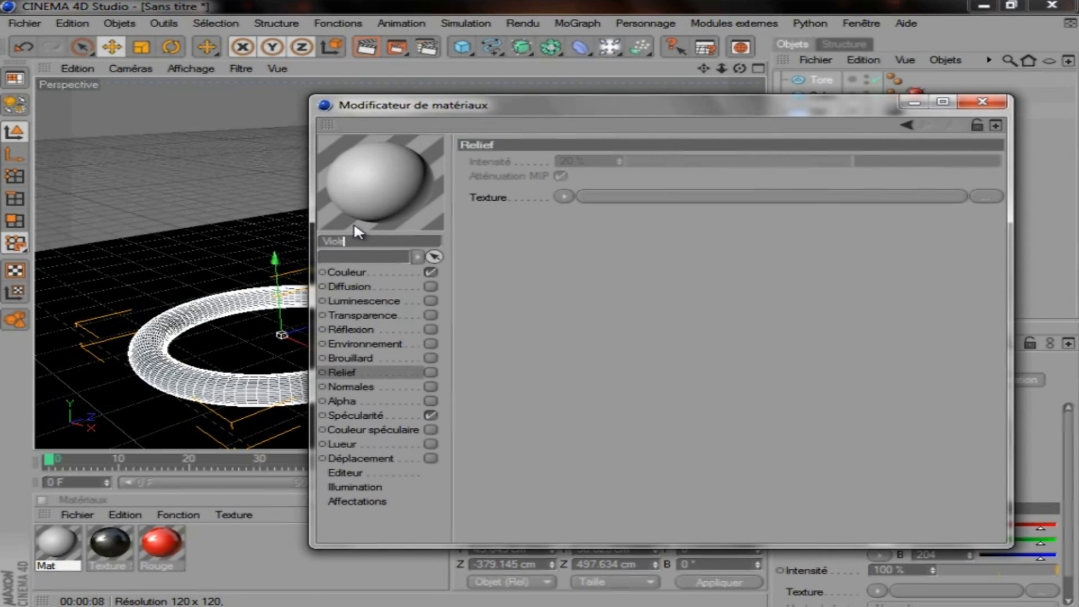
type("et")
key("Return")
Step: Colour the Violet material purple by reducing the green value of its Couleur channel to 0
left_click(349, 272)
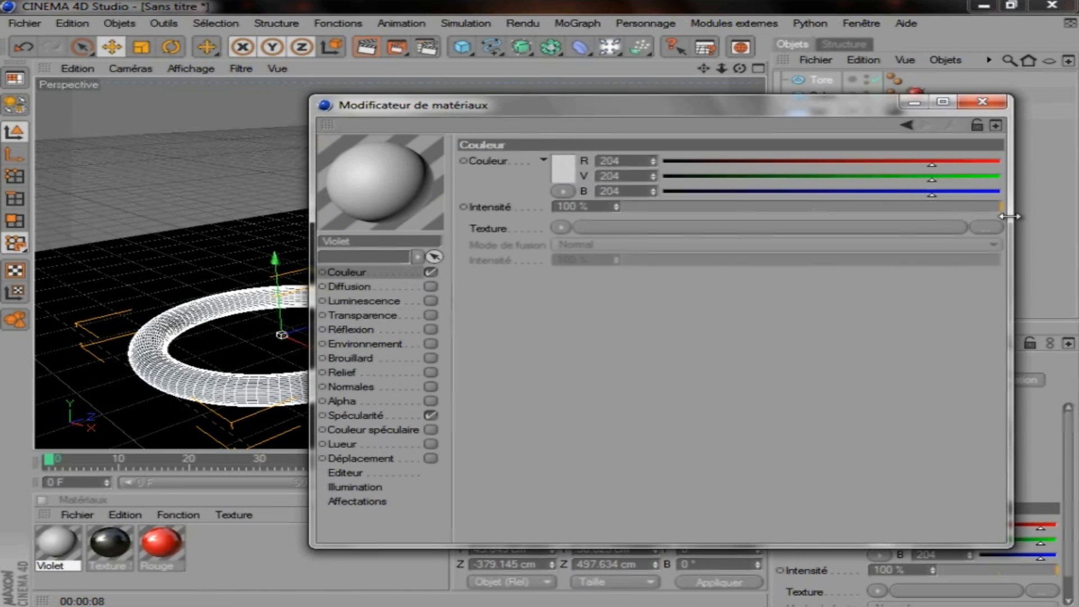
left_click(565, 169)
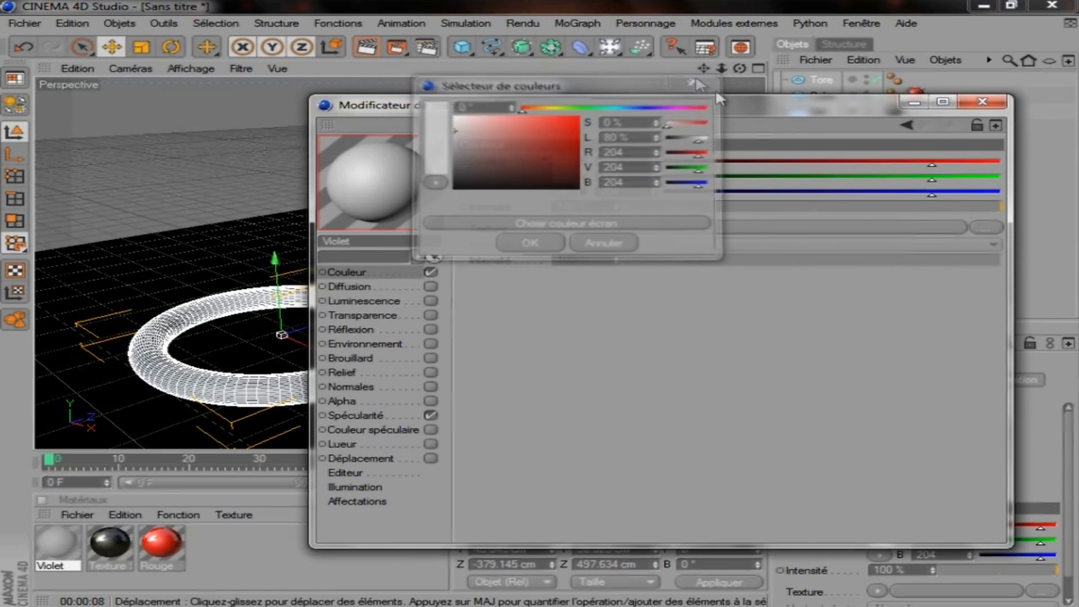
left_click(695, 82)
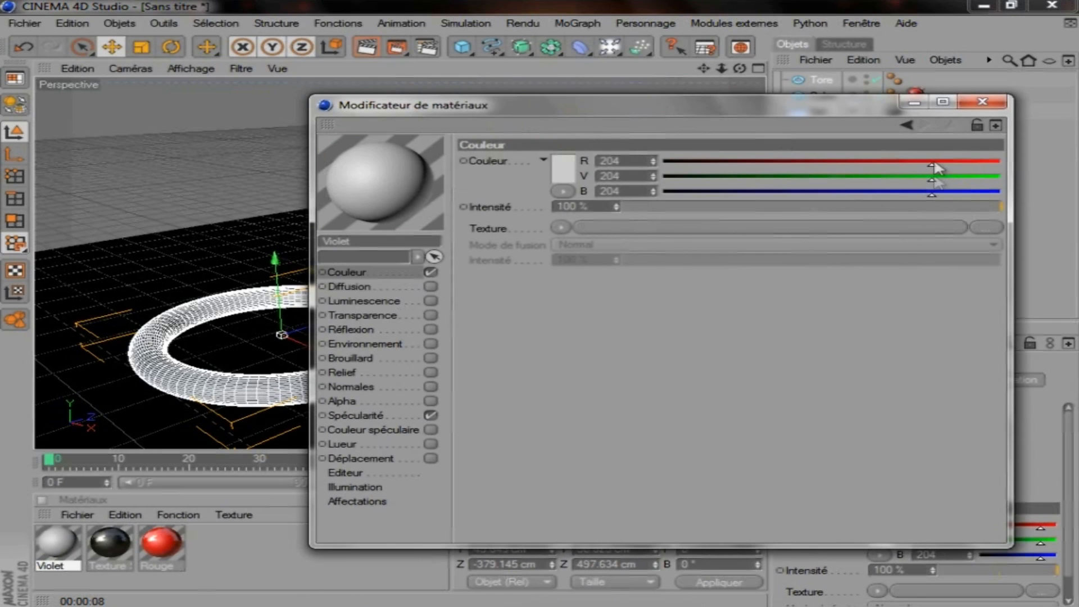
left_click_drag(939, 178, 664, 178)
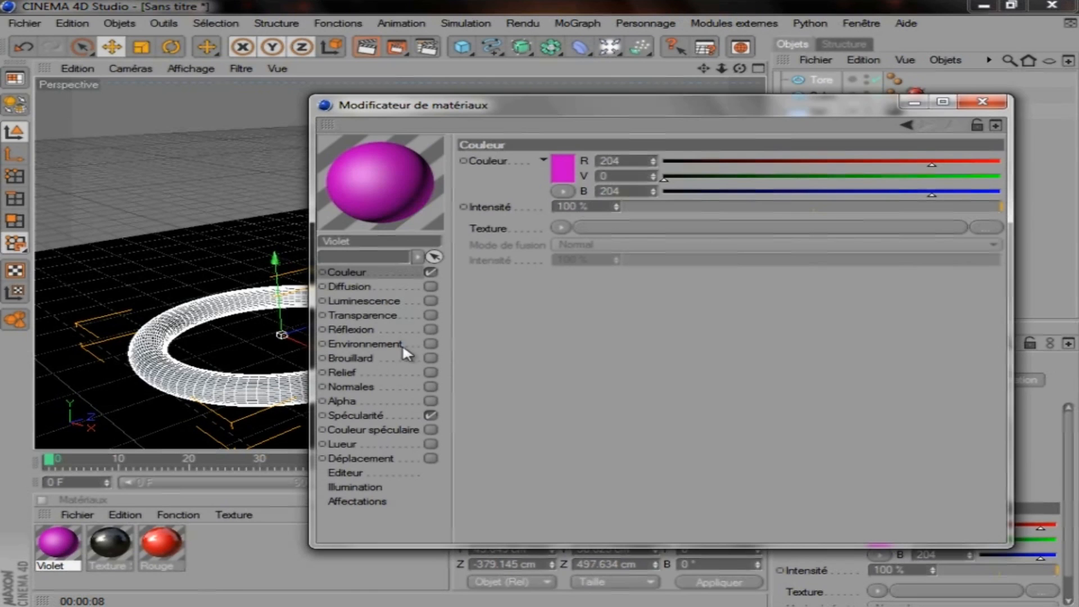
Step: Enable the Réflexion channel of the Violet material and set its intensity to 25%
left_click(359, 330)
left_click(431, 329)
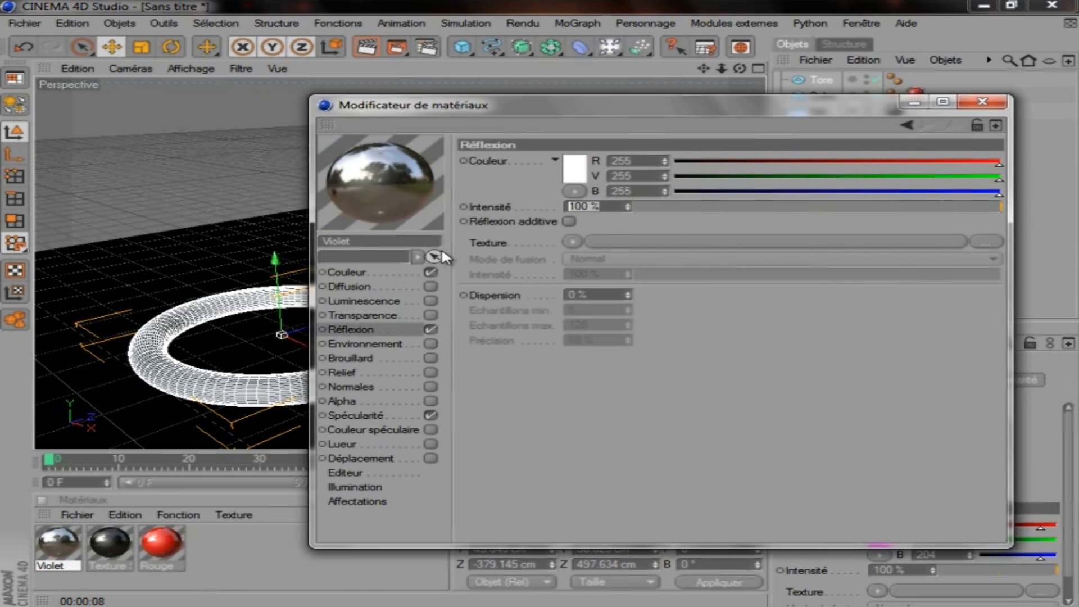
type("25")
key("Return")
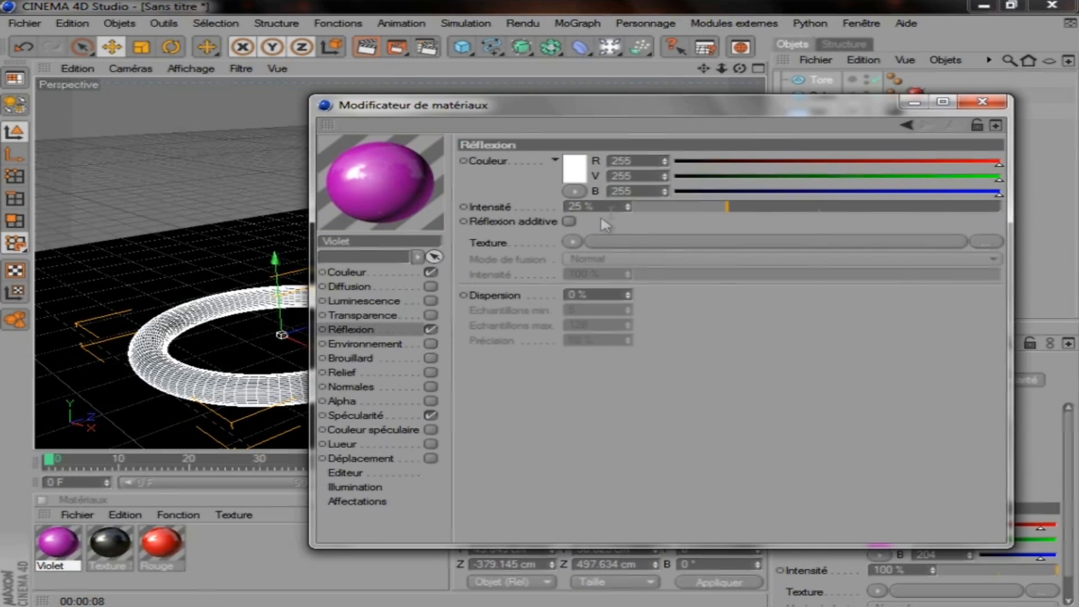
Step: Add a Fresnel texture to the Violet material's reflection and set the texture intensity to 40%
left_click(572, 241)
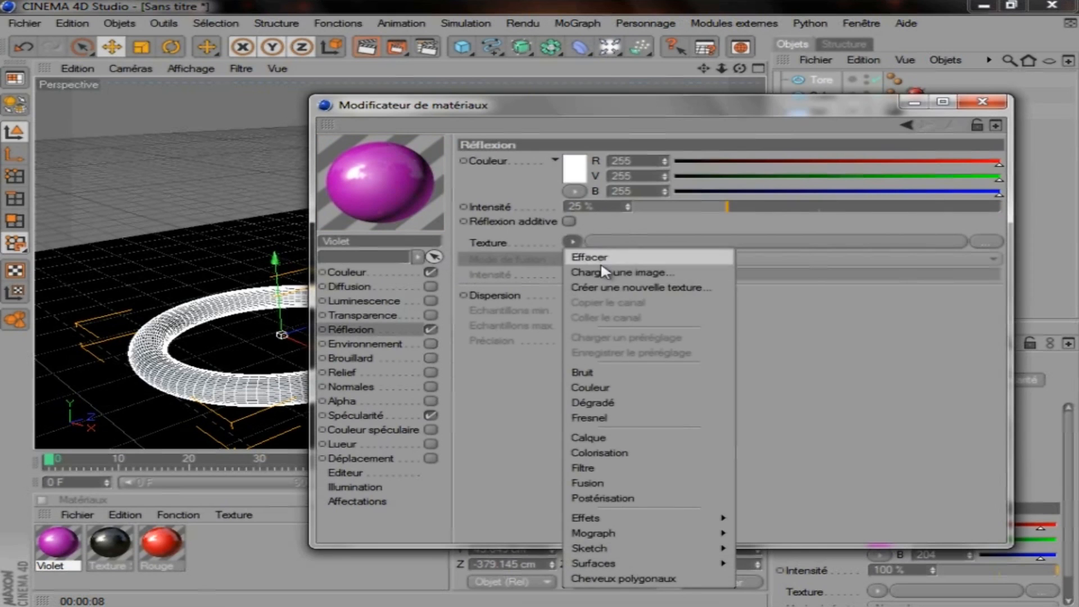
left_click(618, 424)
left_click(599, 319)
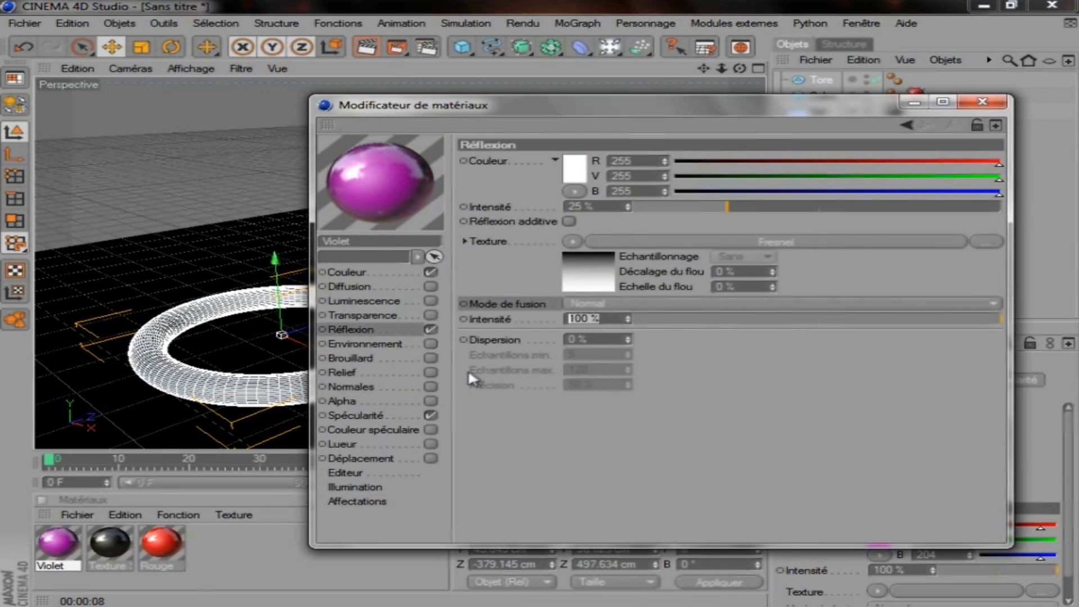
type("40")
key("Return")
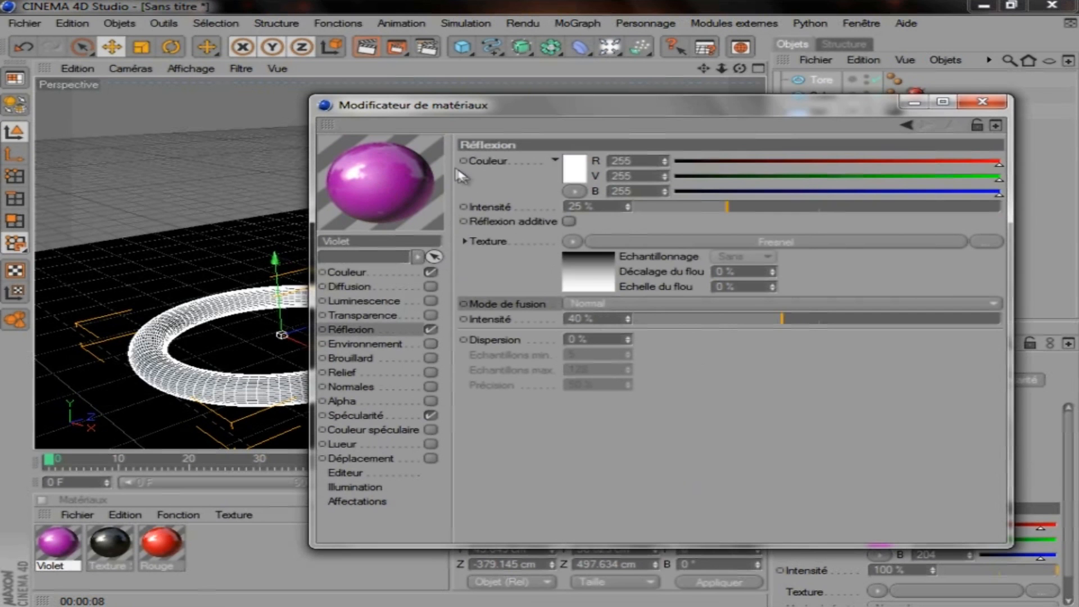
left_click_drag(457, 107, 302, 89)
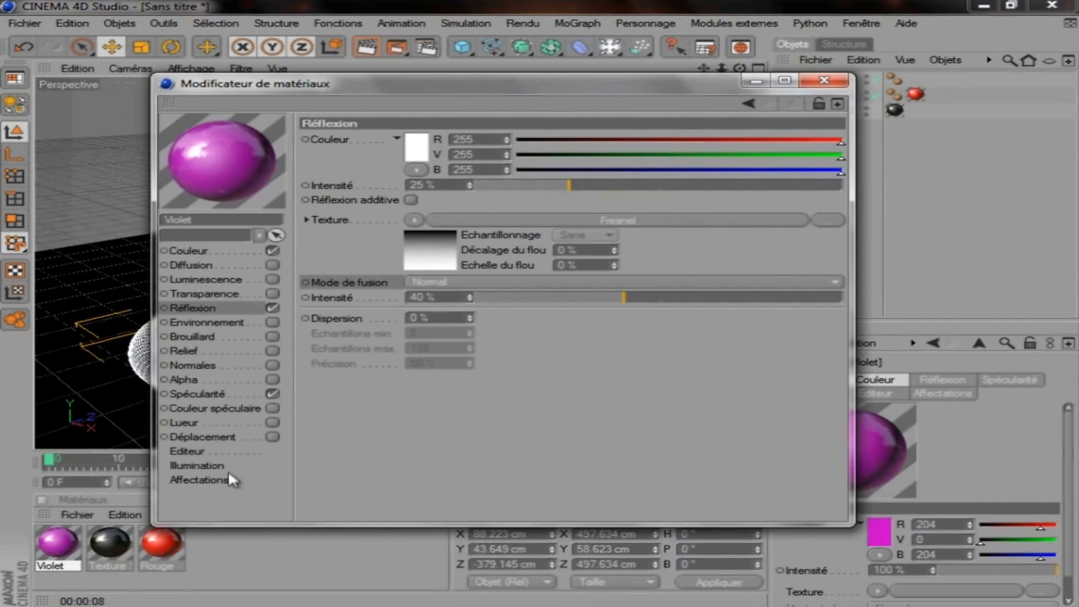
Step: Set the Violet material's specular width to 30% and its height to 50%
left_click(188, 394)
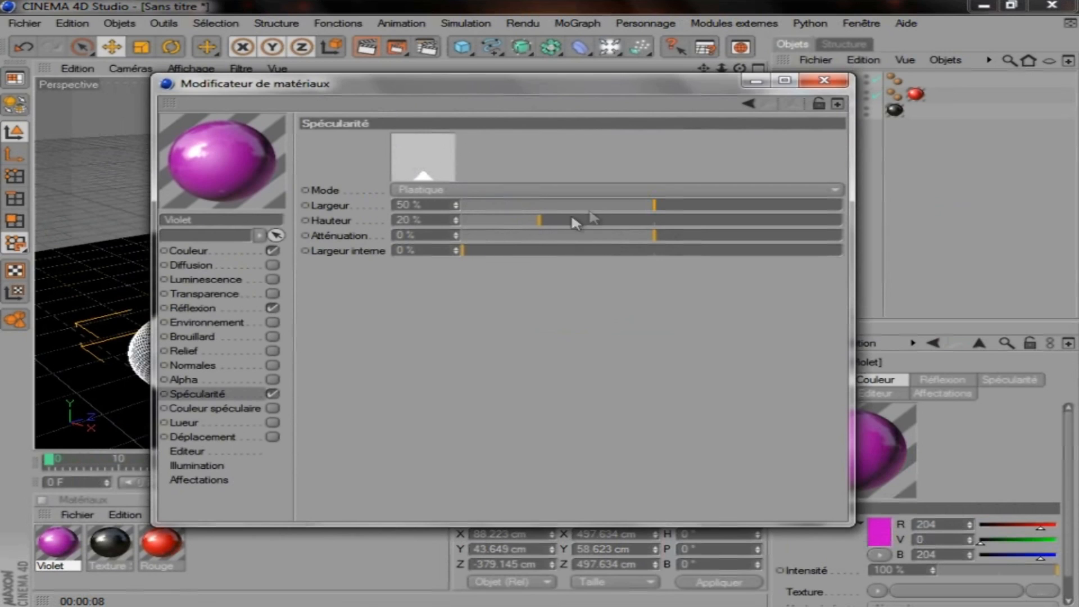
left_click(421, 205)
type("30")
key("Tab")
type("50")
key("Return")
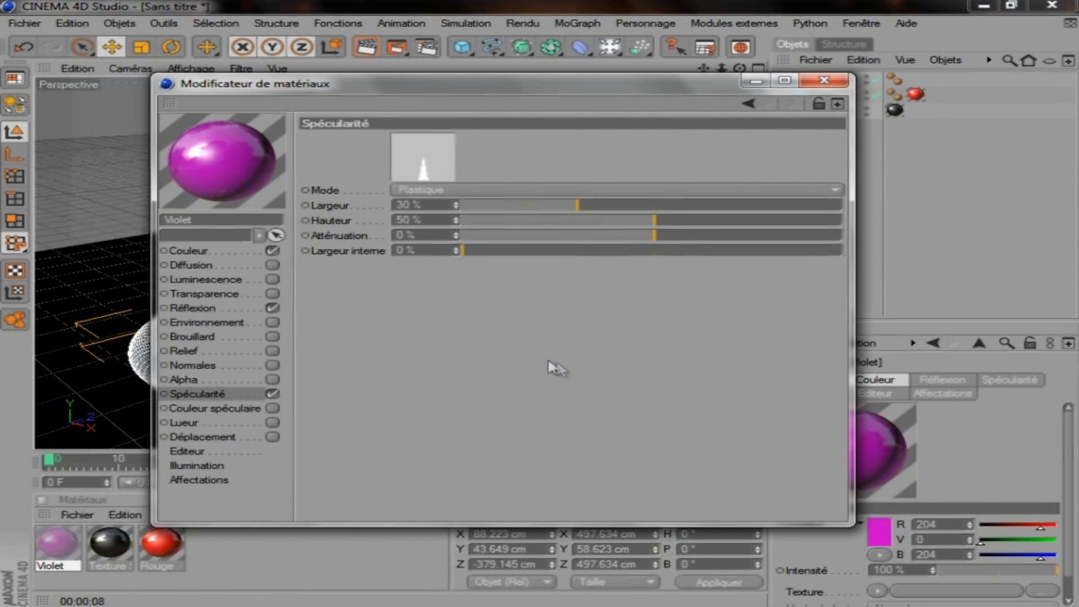
Step: Try the Métal and Colorisé specular modes on the Violet material and set the mode back to Plastique
left_click(427, 191)
left_click(480, 220)
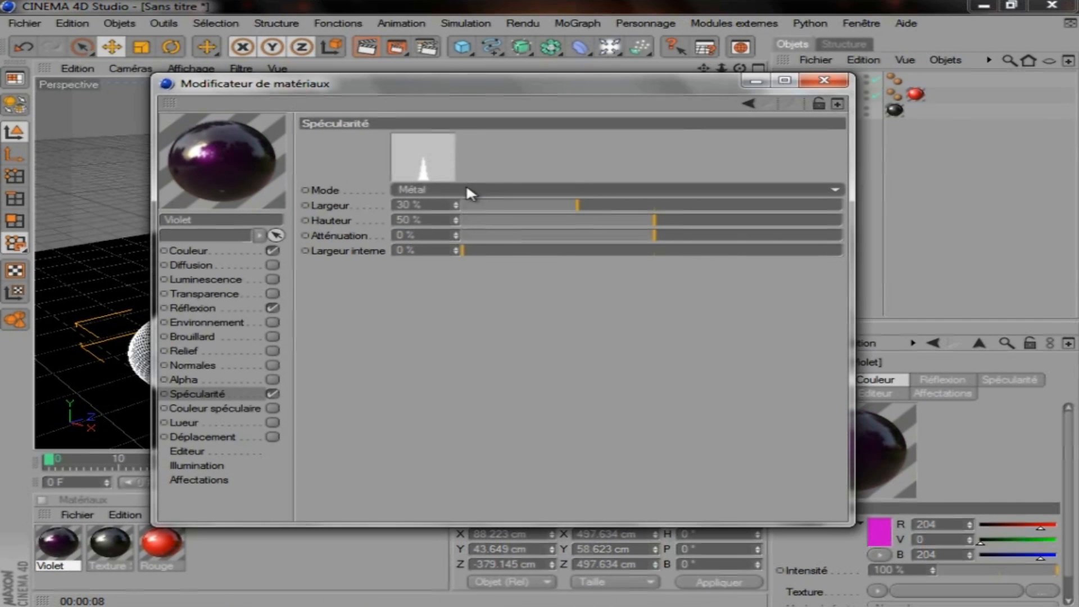
left_click(465, 191)
left_click(479, 235)
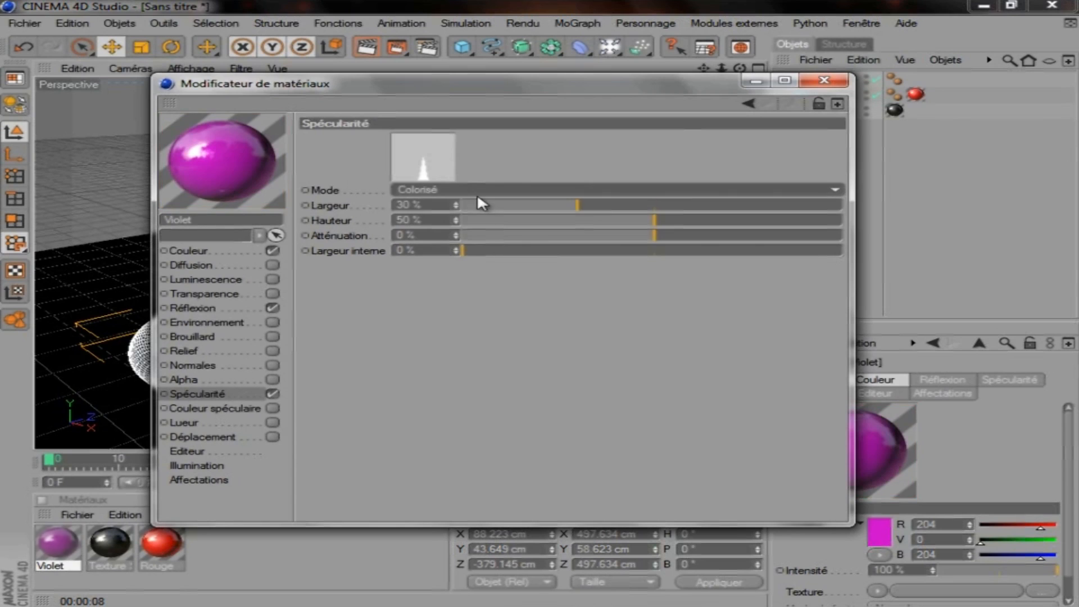
left_click(477, 191)
left_click(466, 208)
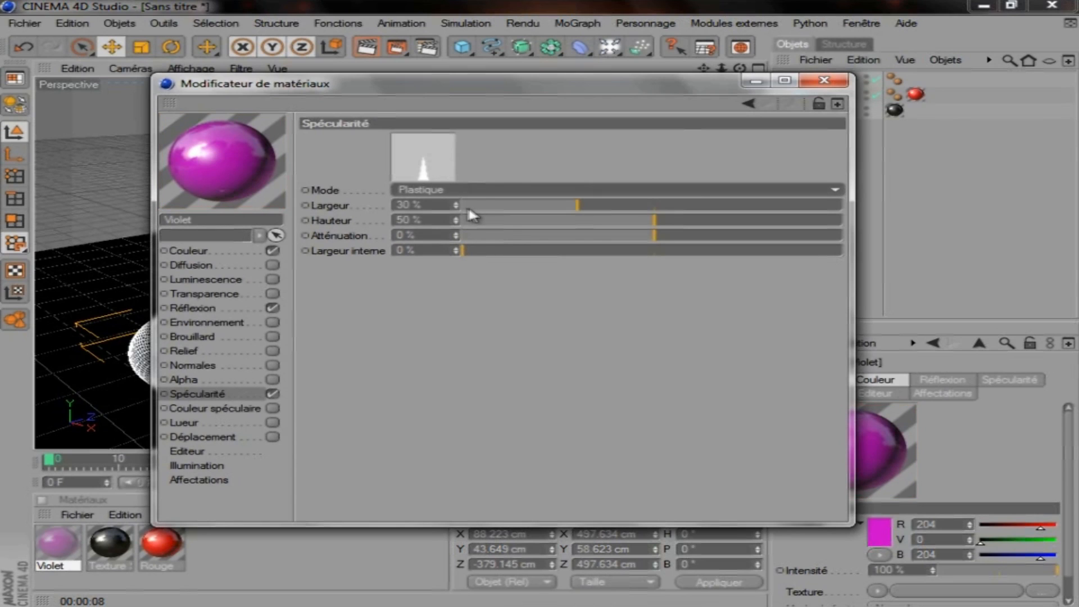
left_click(448, 188)
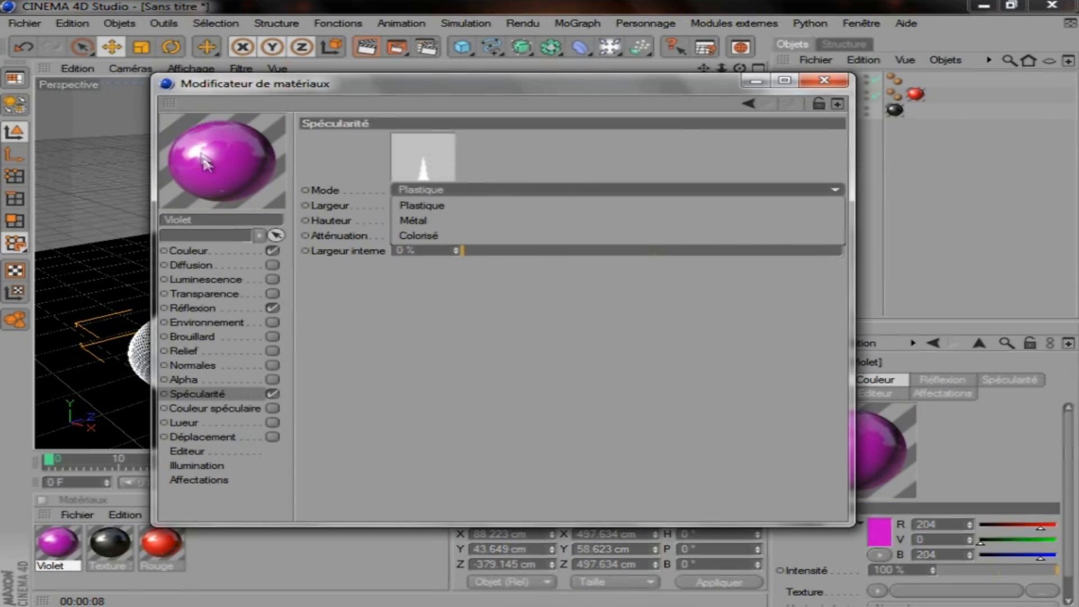
left_click(430, 221)
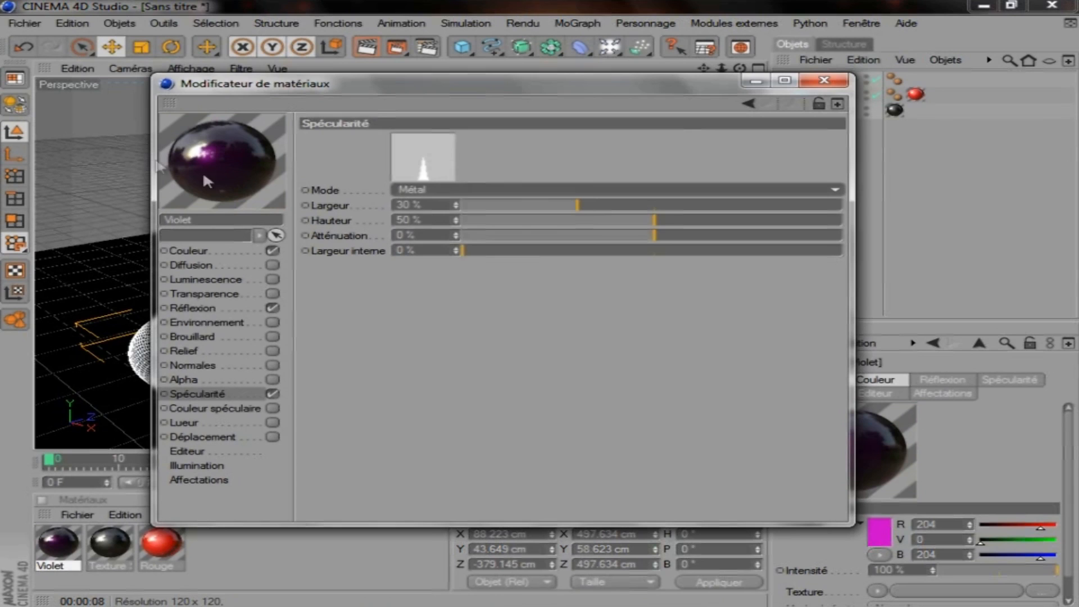
left_click(452, 188)
left_click(488, 236)
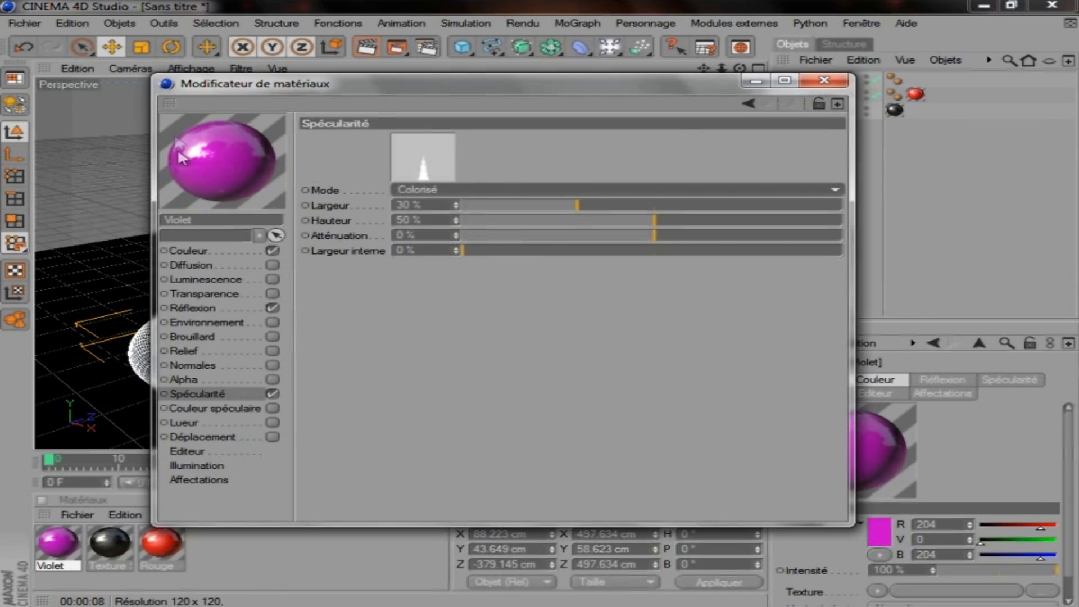
left_click(487, 187)
left_click(527, 204)
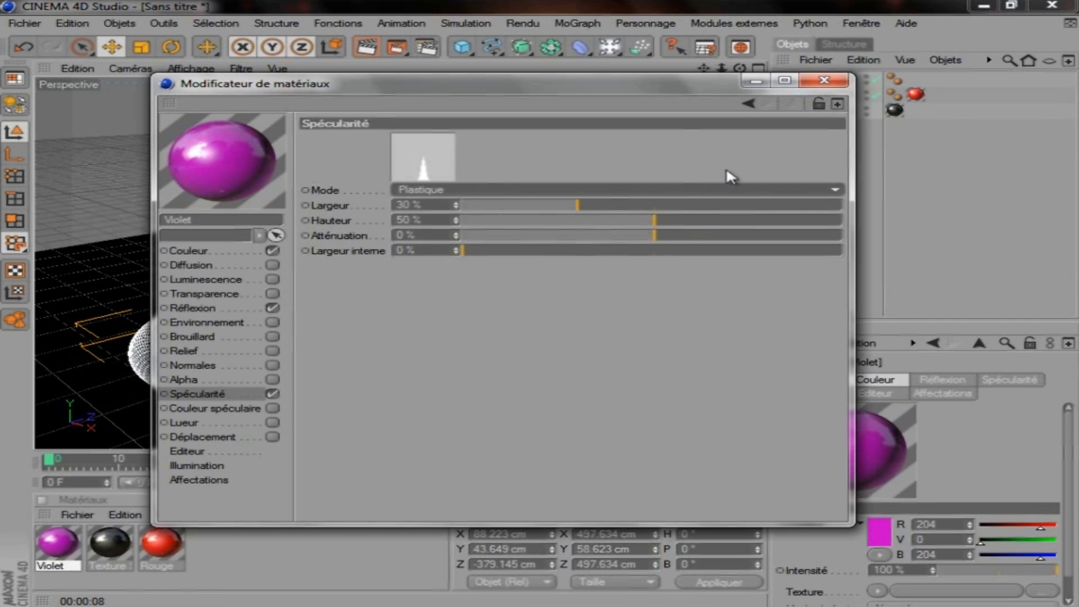
Step: Close the material editor, apply the Violet material to the torus and raise the torus to about Y 85 cm
left_click(824, 81)
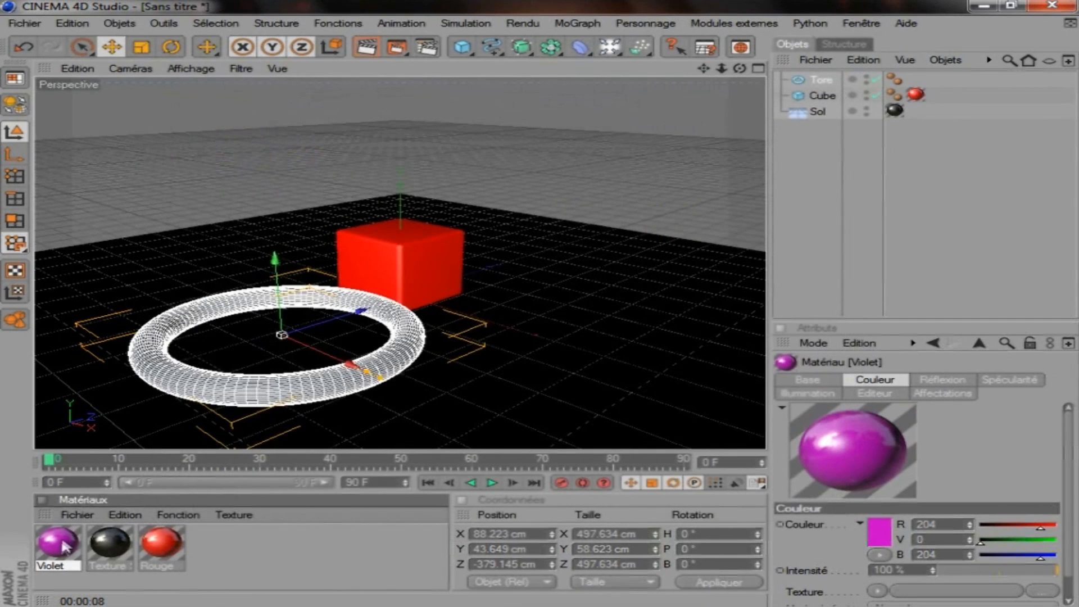
left_click_drag(171, 423, 284, 400)
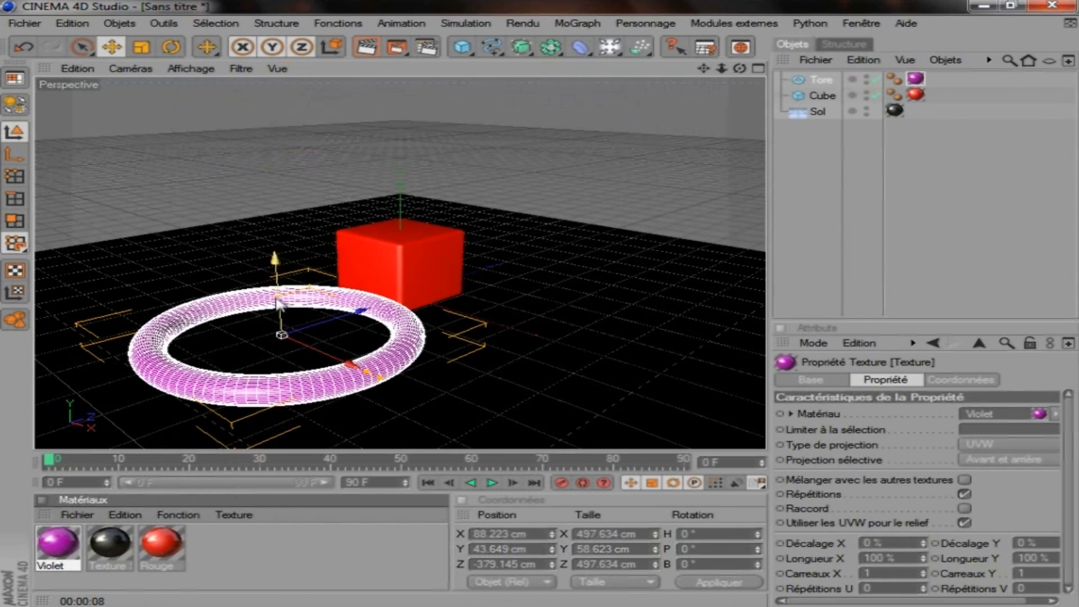
left_click_drag(278, 298, 278, 281)
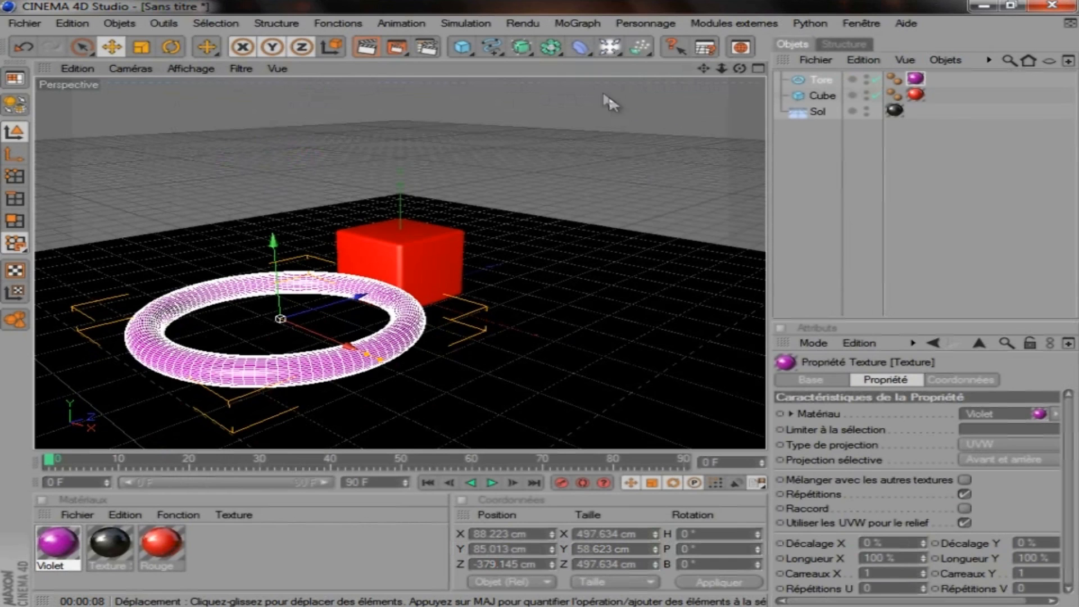
Step: Add a cylinder, move it inside the torus to about Z -349.7 cm and set its Y position to 100 cm
left_click_drag(462, 47, 958, 64)
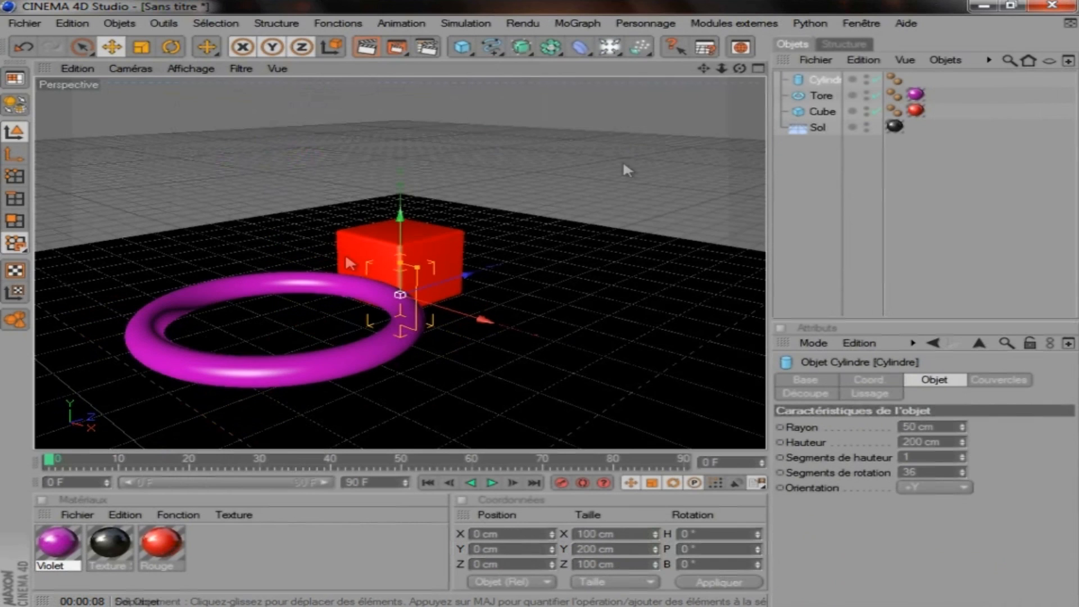
left_click_drag(539, 308, 408, 329)
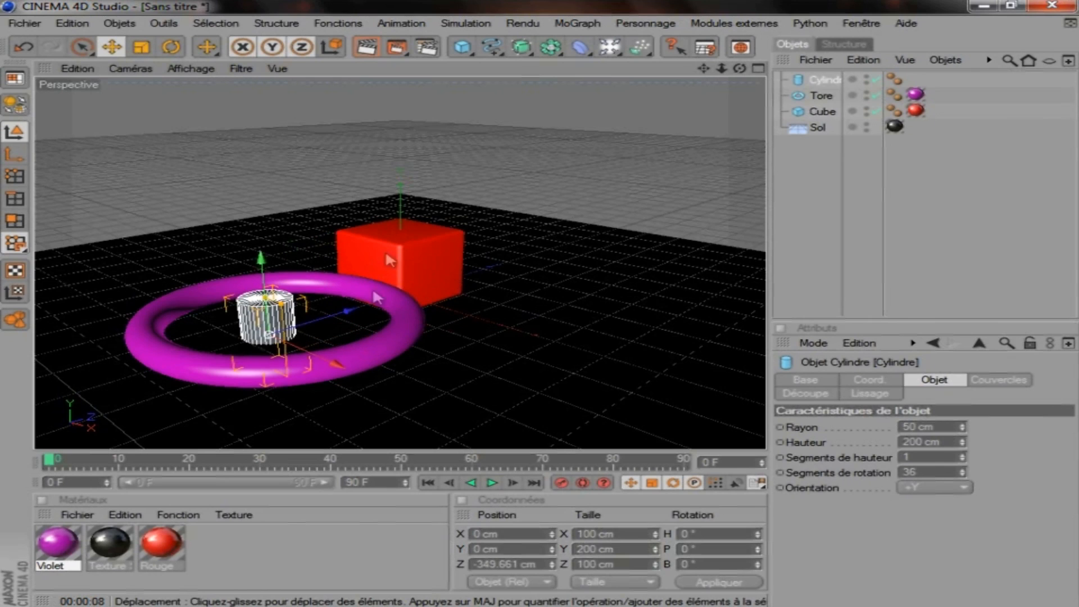
left_click(487, 548)
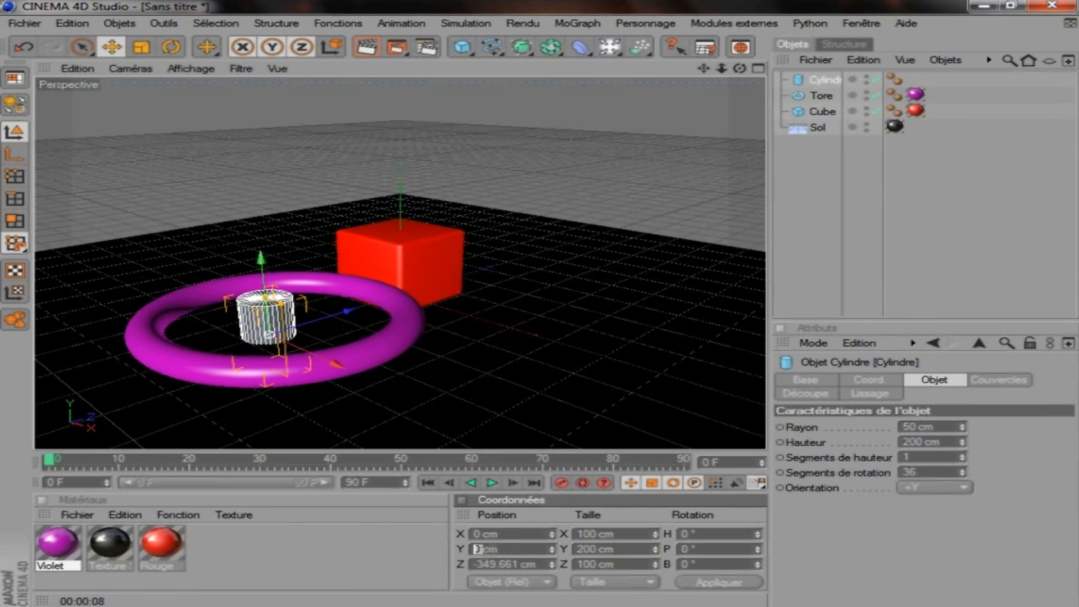
type("100")
key("Return")
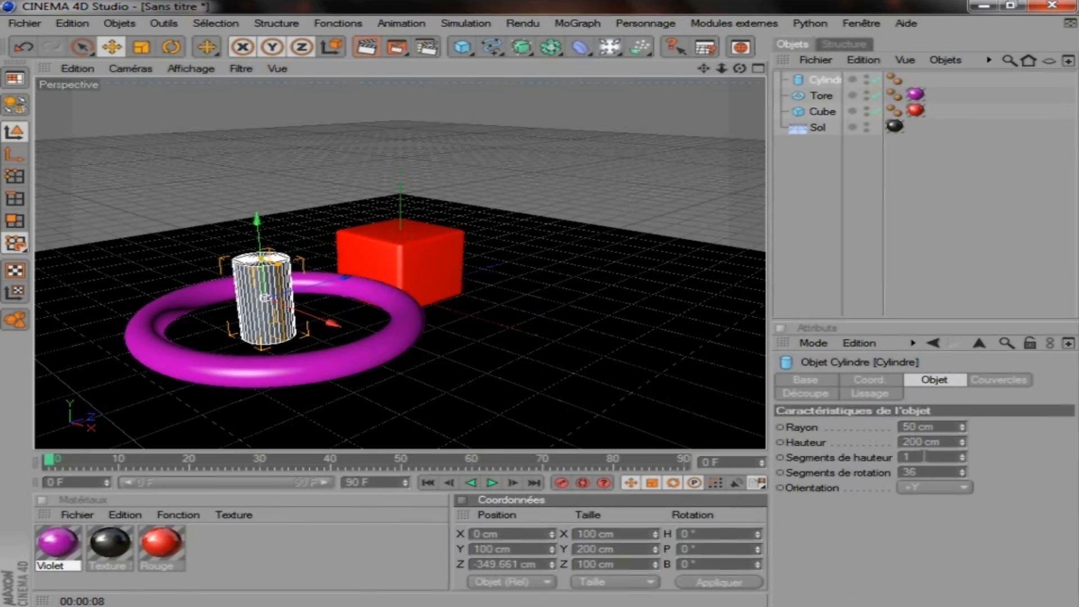
Step: Set the cylinder's rotation segments to 50
left_click(952, 471)
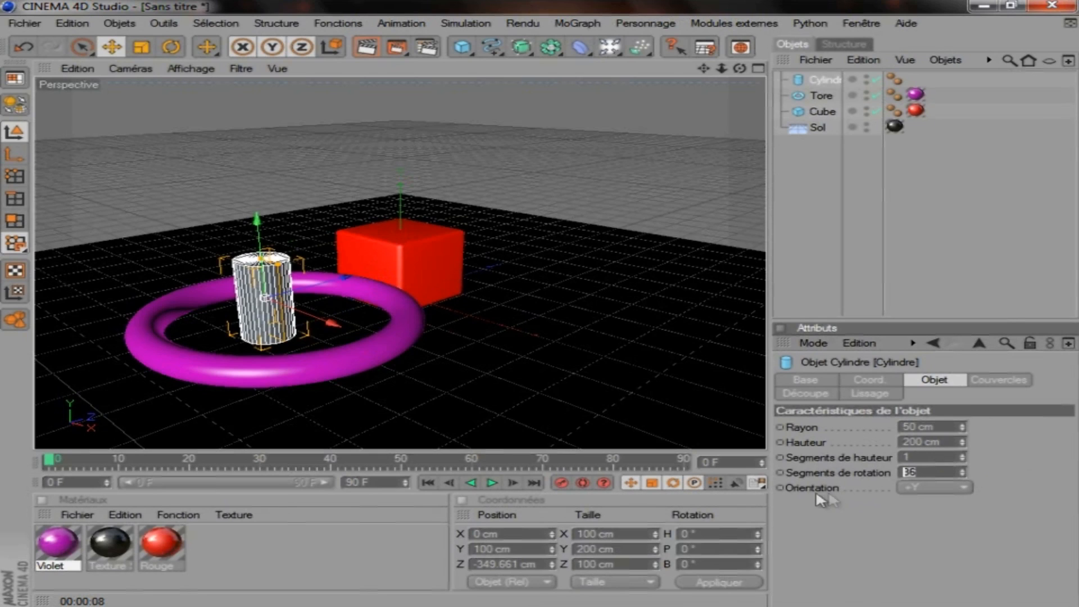
type("50")
key("Return")
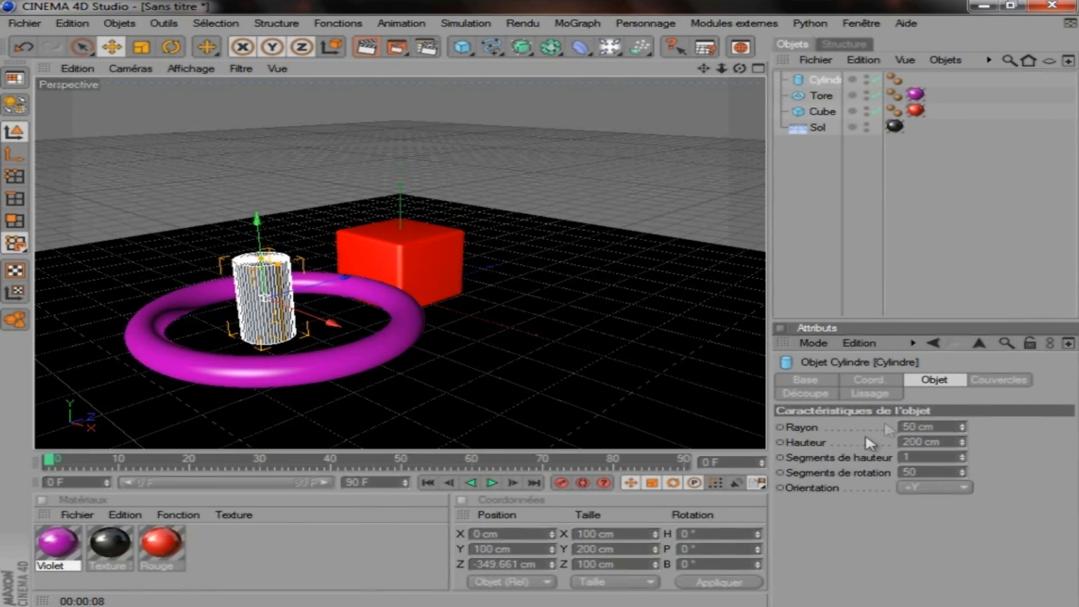
Step: Bevel the cylinder's caps with a 5 cm radius and 10 segments
left_click(998, 381)
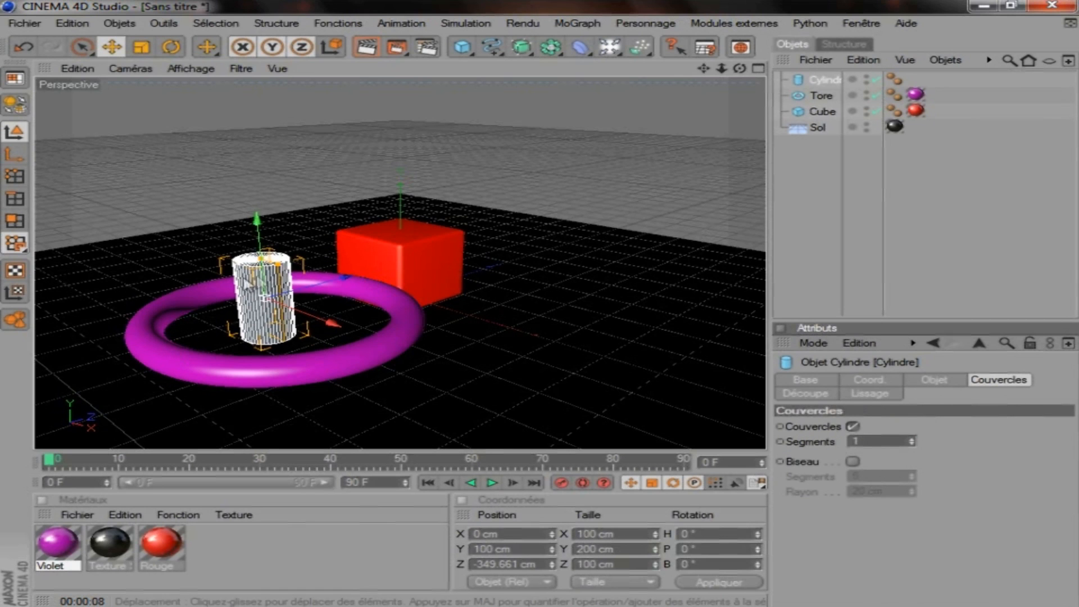
scroll(295, 290, "up", 2)
key("o")
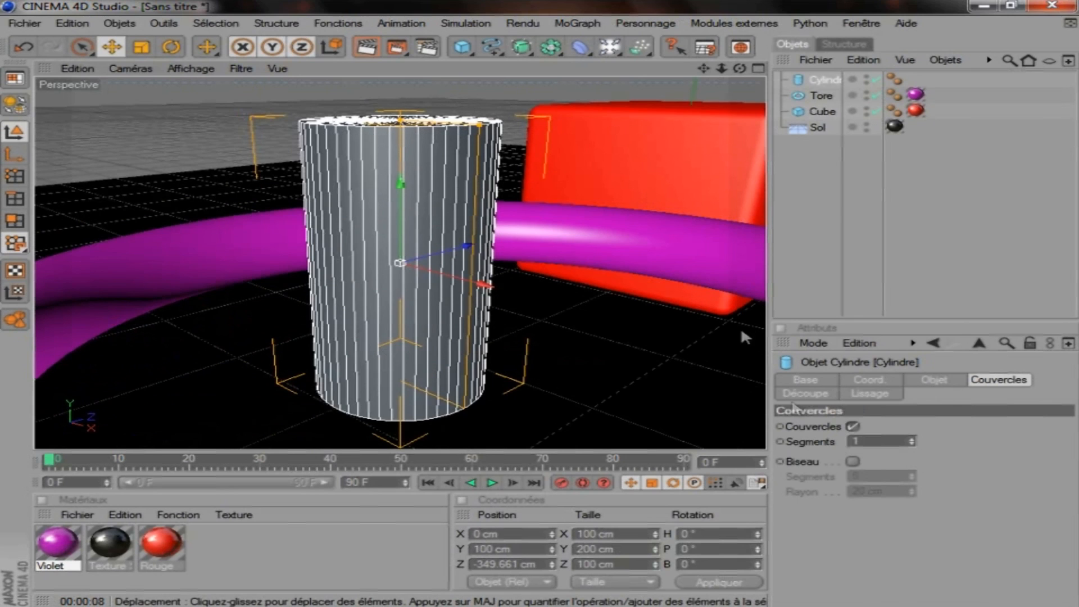
left_click(852, 460)
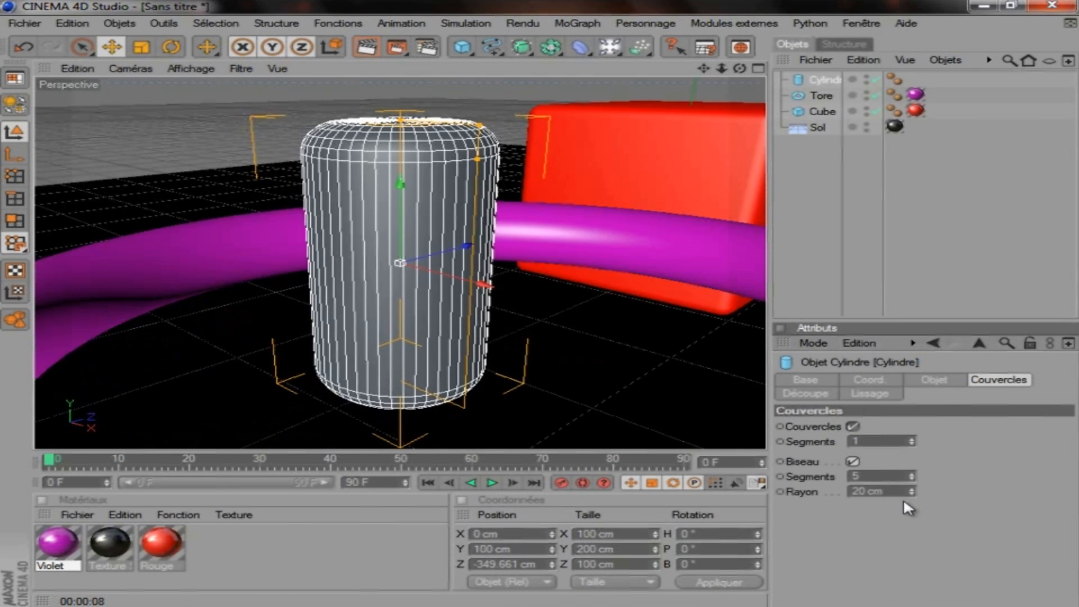
mouse_move(908, 489)
left_mouse_down()
mouse_move(914, 496)
mouse_move(914, 478)
left_mouse_up()
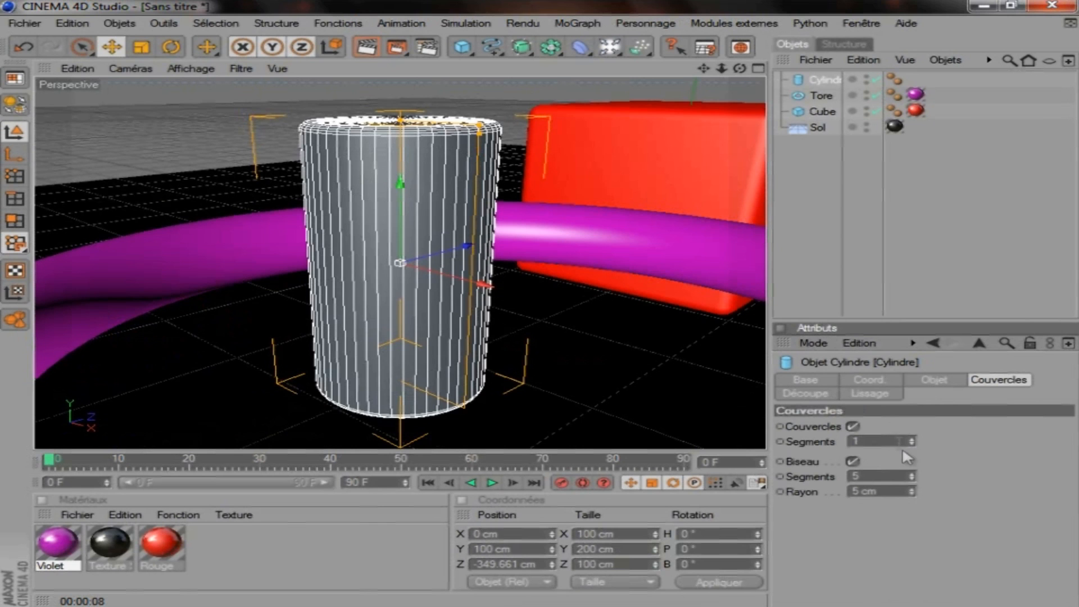
double_click(857, 476)
type("10")
key("Return")
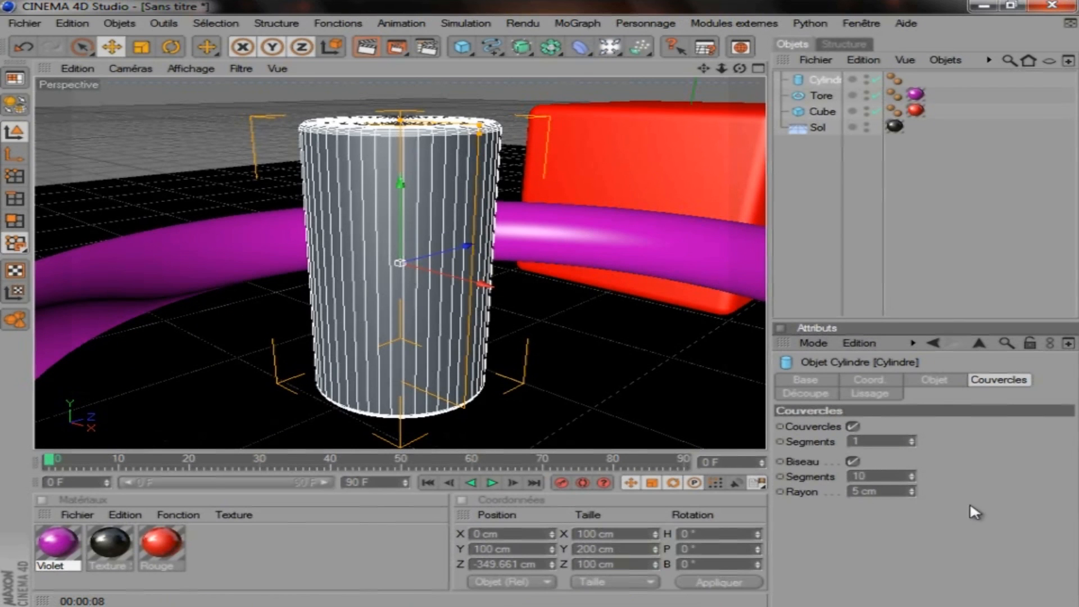
Step: Set the cylinder's height to 450 cm
scroll(506, 341, "down", 5)
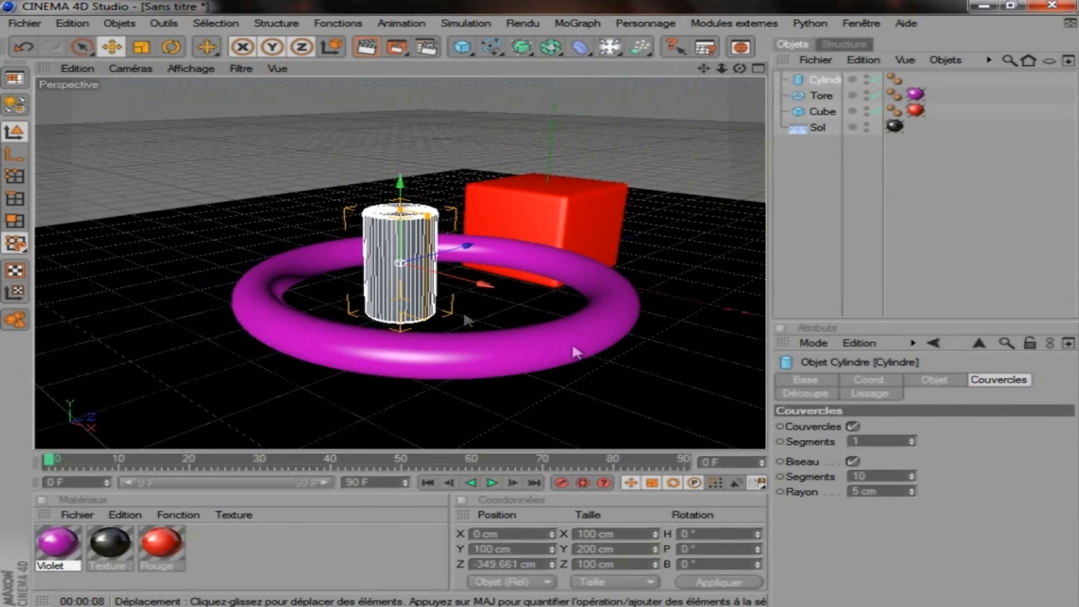
left_click(935, 381)
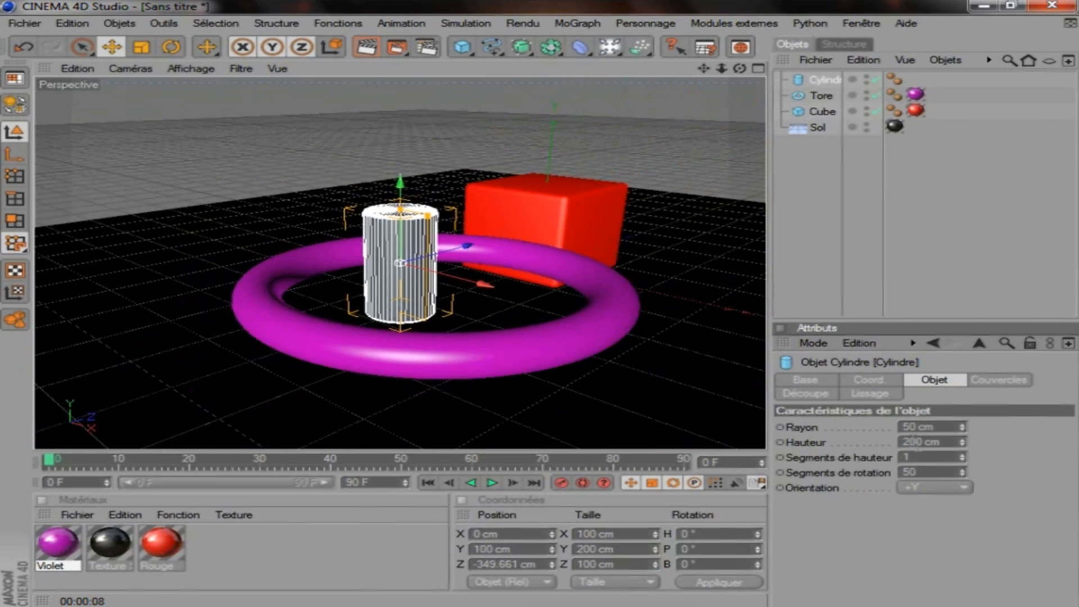
double_click(933, 440)
type("450")
key("Return")
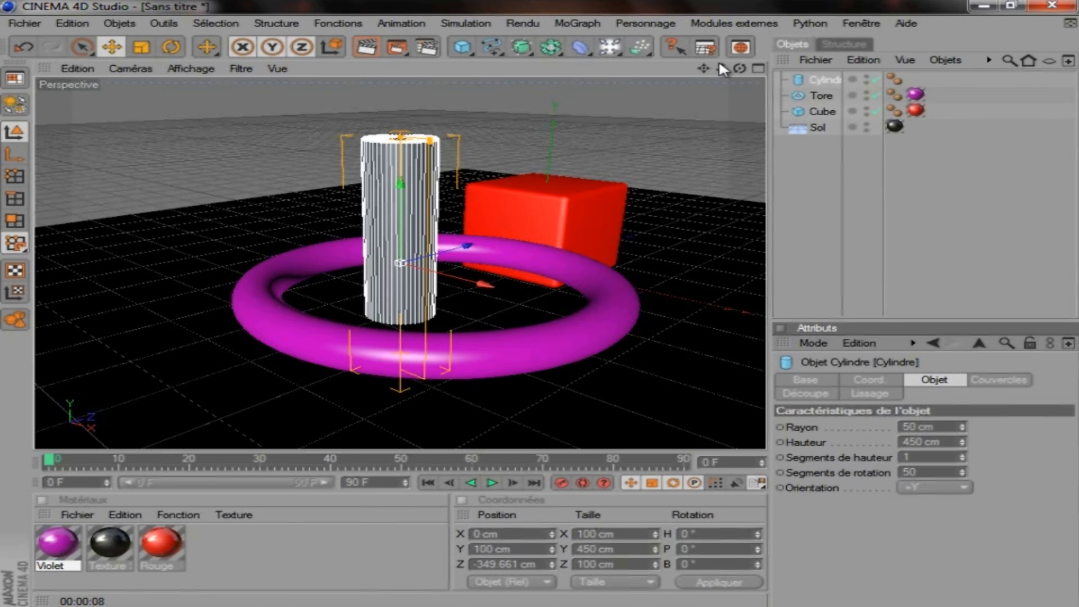
Step: Raise the cylinder to about Y 225.9 cm and shift it to about X 1.4 cm, Z -348.3 cm inside the torus
left_click_drag(703, 68, 541, 301)
left_click_drag(356, 204, 541, 306)
scroll(397, 234, "down", 3)
left_click_drag(703, 68, 541, 305)
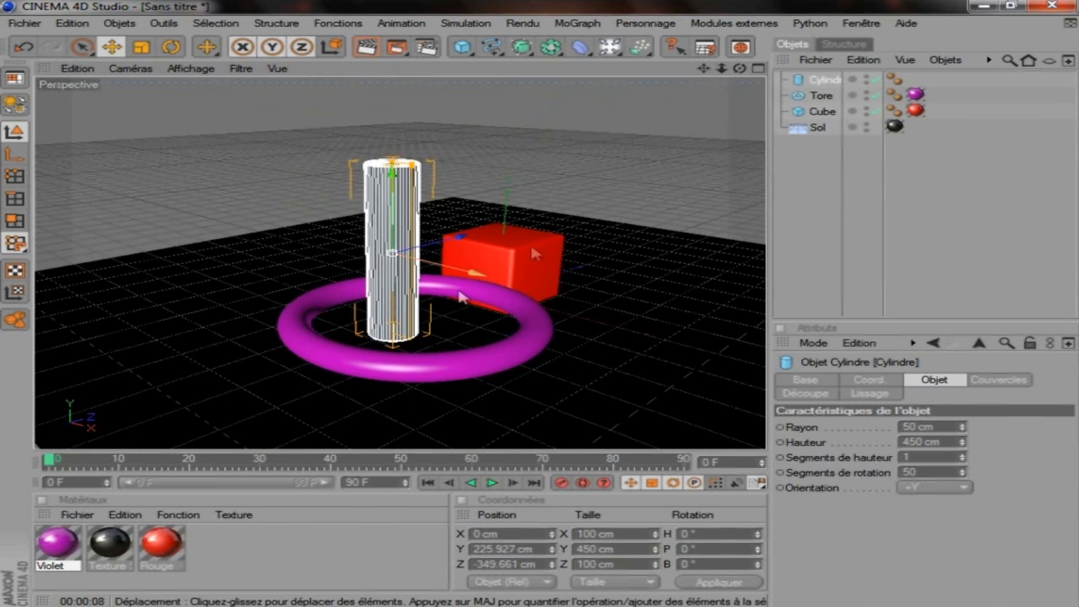
left_click_drag(461, 361, 475, 317)
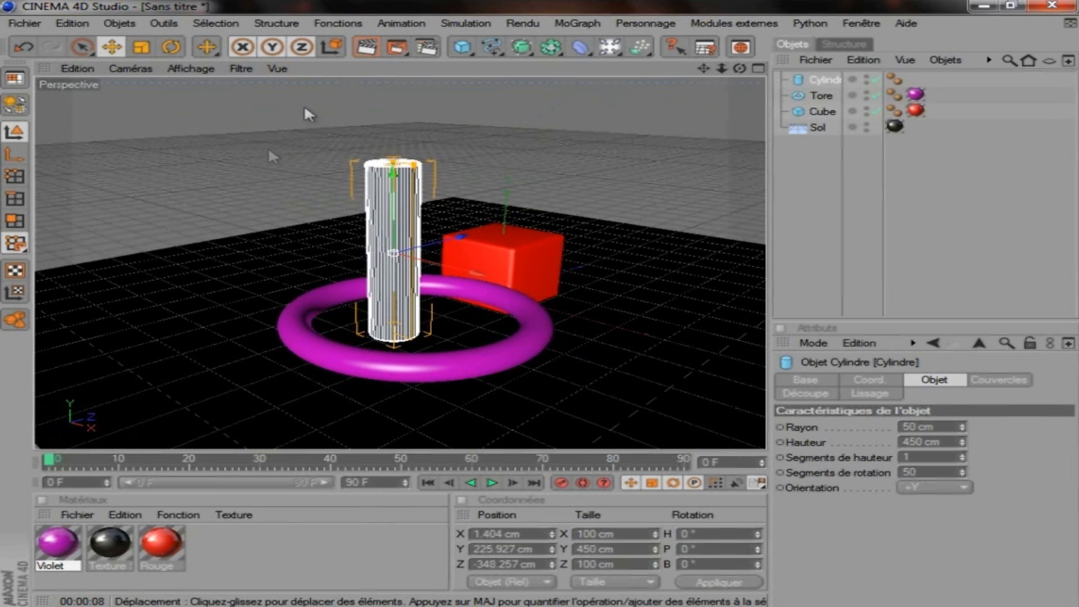
left_click(419, 45)
left_click(243, 147)
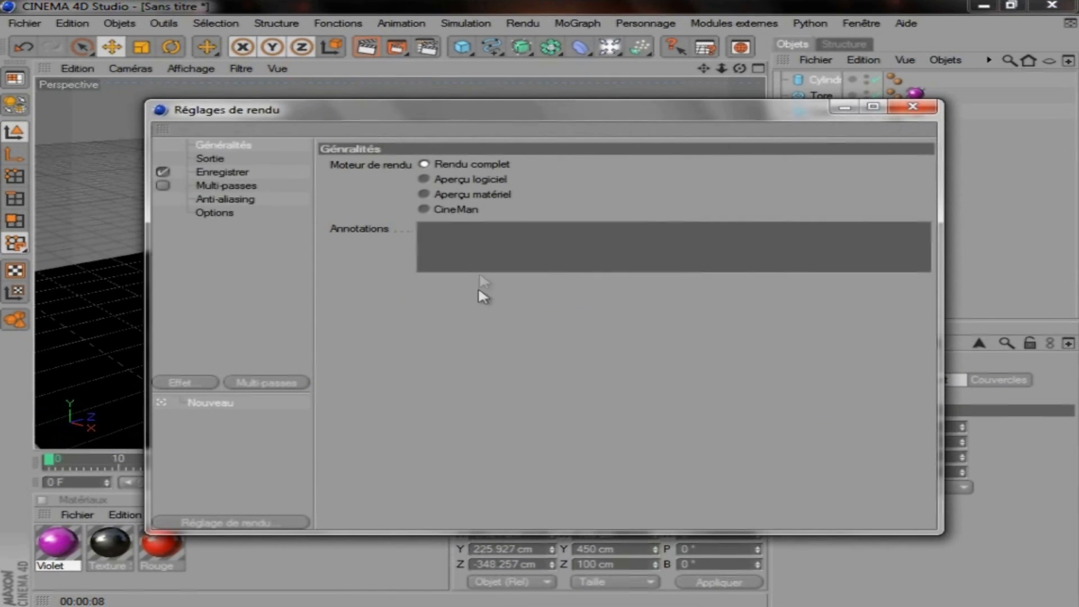
left_click(912, 106)
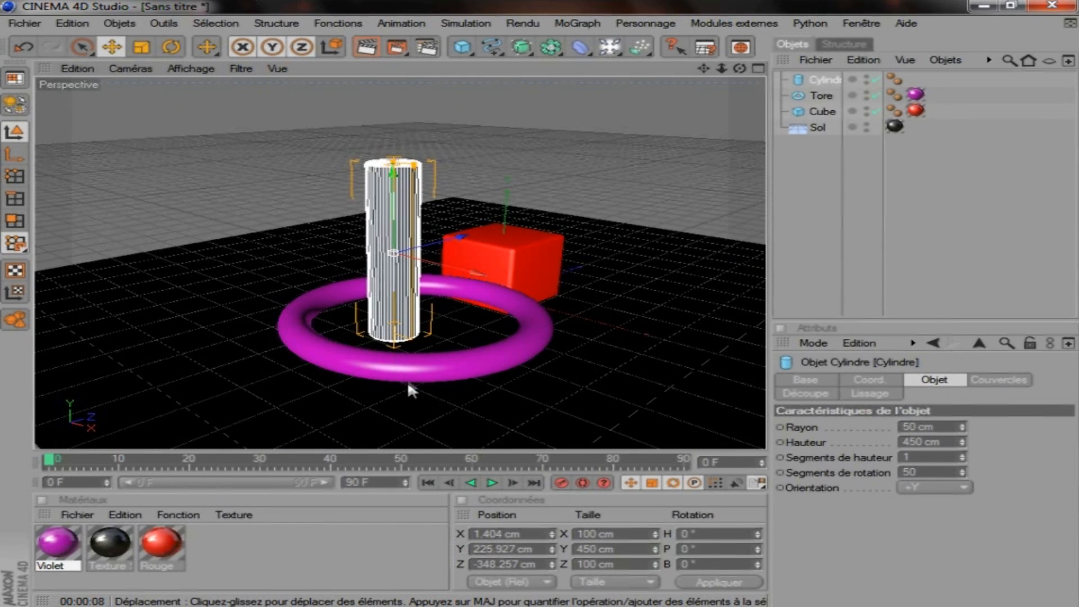
Step: Raise the torus to about Y 387 cm, near the upper end of the cylinder
left_click(373, 354)
left_click_drag(543, 307, 426, 278)
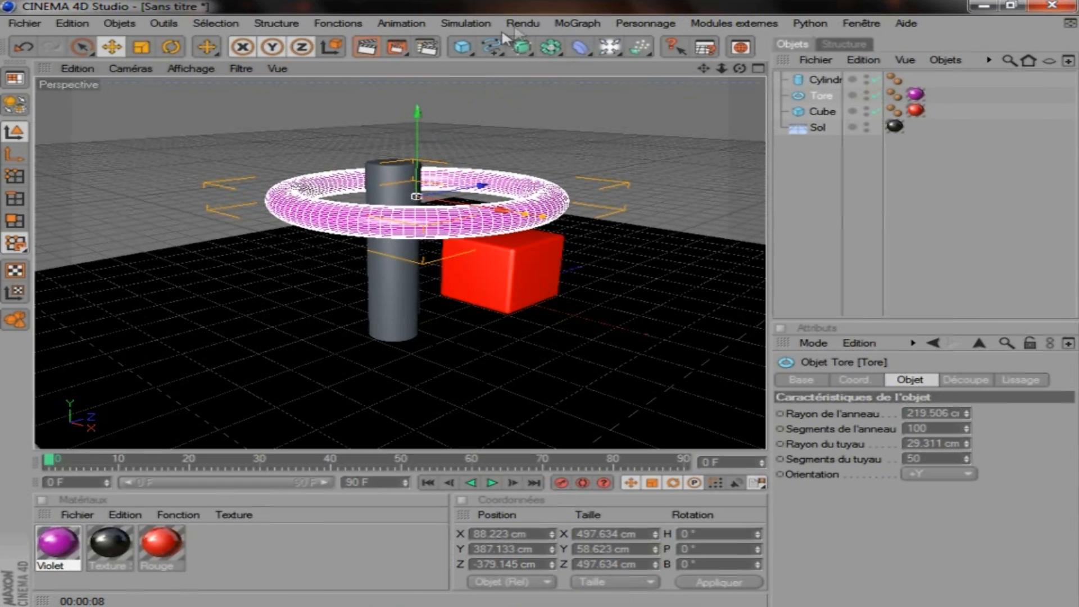
Step: Add a second cylinder and move it to the foot of the tall cylinder, at about Z -348.4 cm
left_click(462, 49)
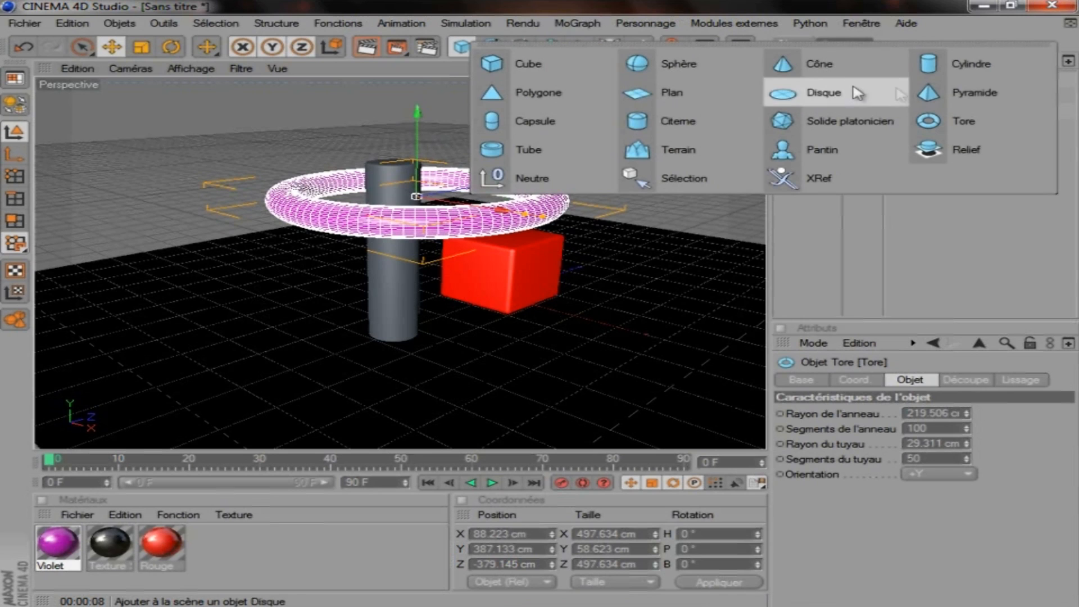
left_click(967, 66)
left_click_drag(569, 265, 541, 301)
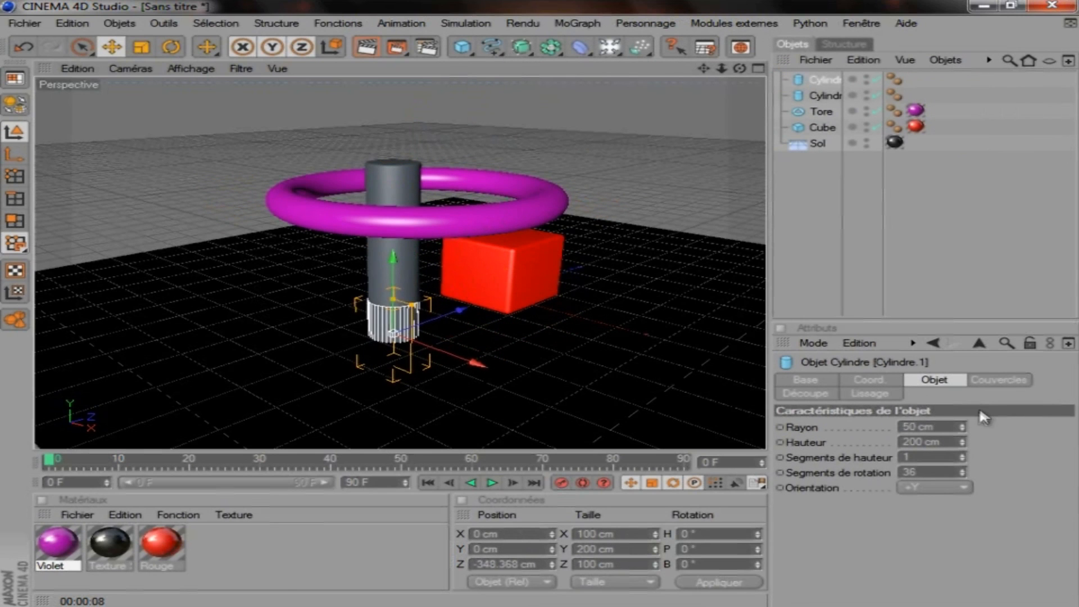
Step: Set the second cylinder's height to 50 cm and its radius to 250 cm, after trying a 300 cm radius
double_click(925, 449)
type("50")
key("Return")
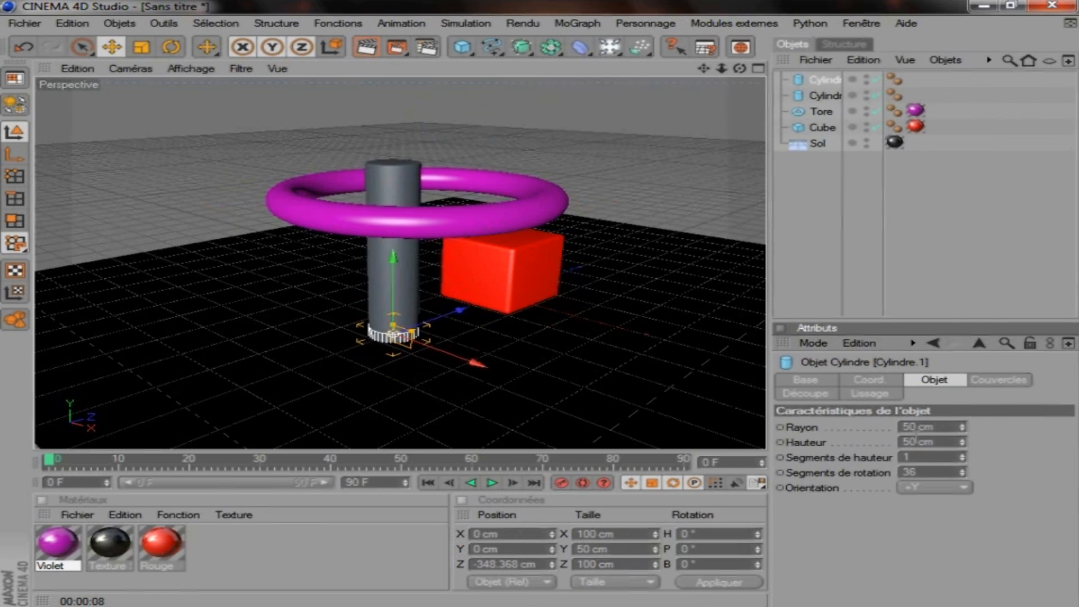
double_click(914, 427)
type("300")
key("Return")
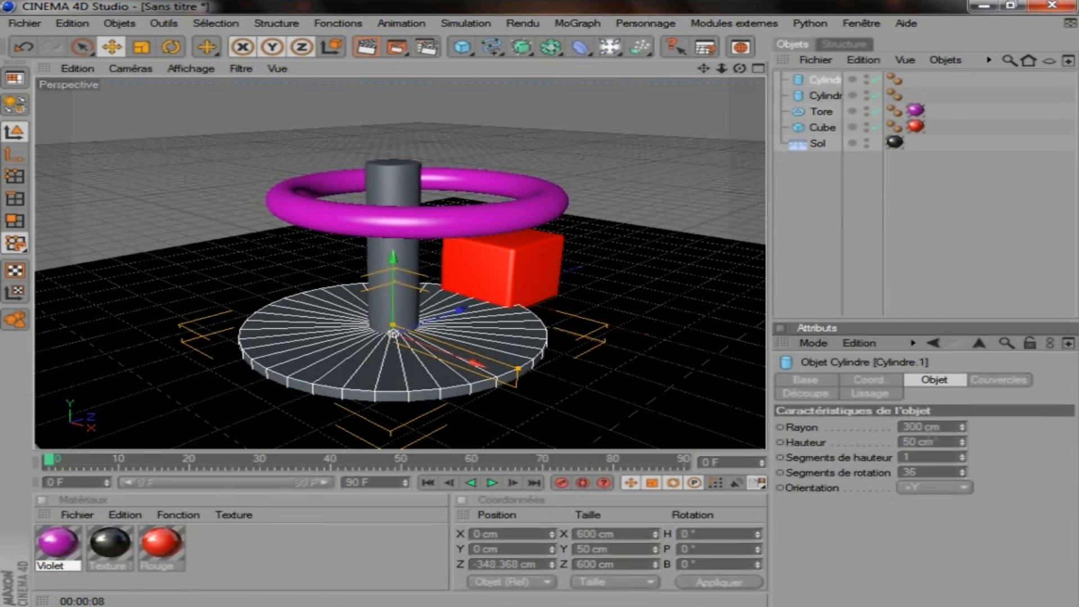
double_click(914, 426)
type("250")
key("Return")
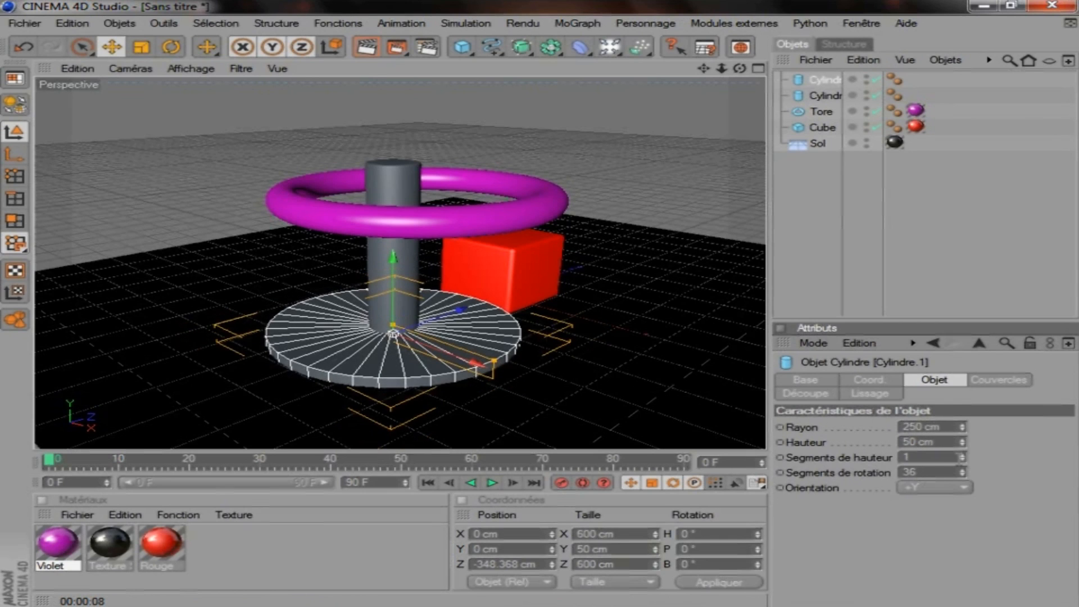
Step: Raise the flat base cylinder to about Y 19.8 cm, set its rotation segments to 50 and deselect it
left_click_drag(394, 283, 540, 307)
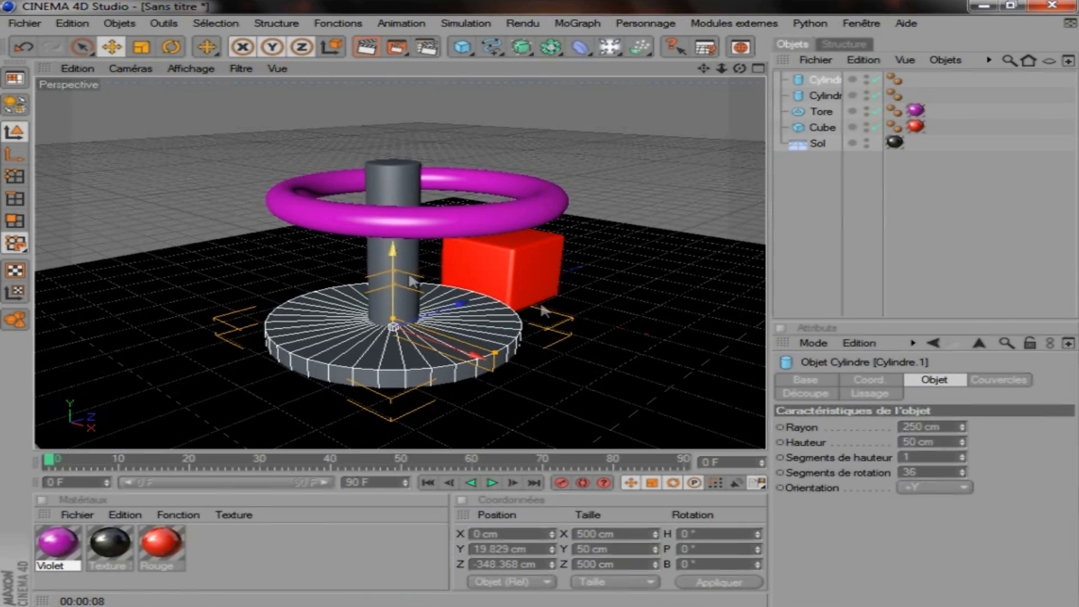
double_click(949, 472)
type("50")
key("Return")
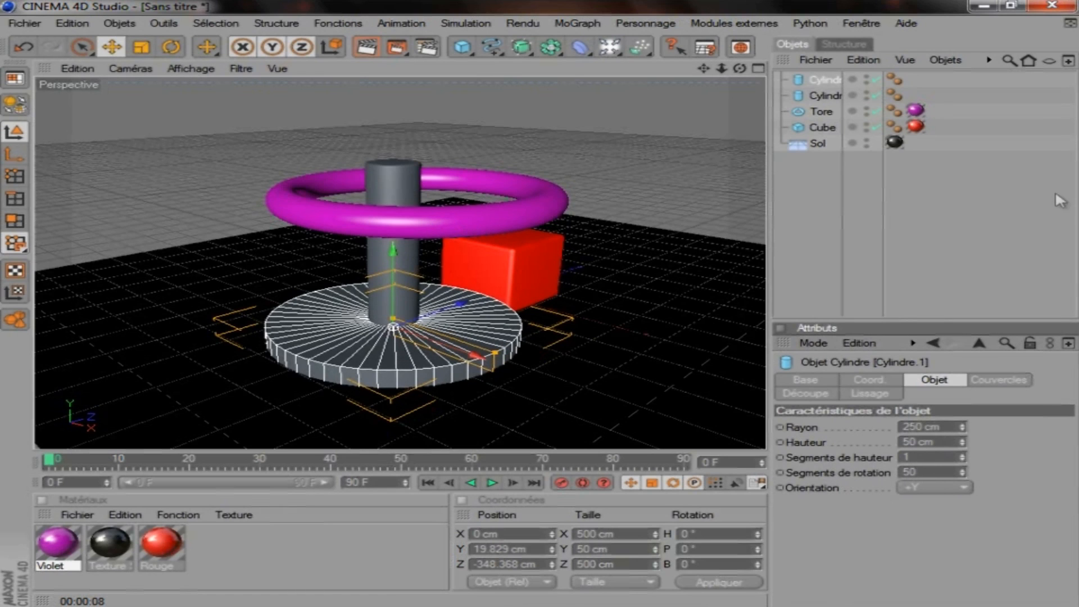
left_click(914, 182)
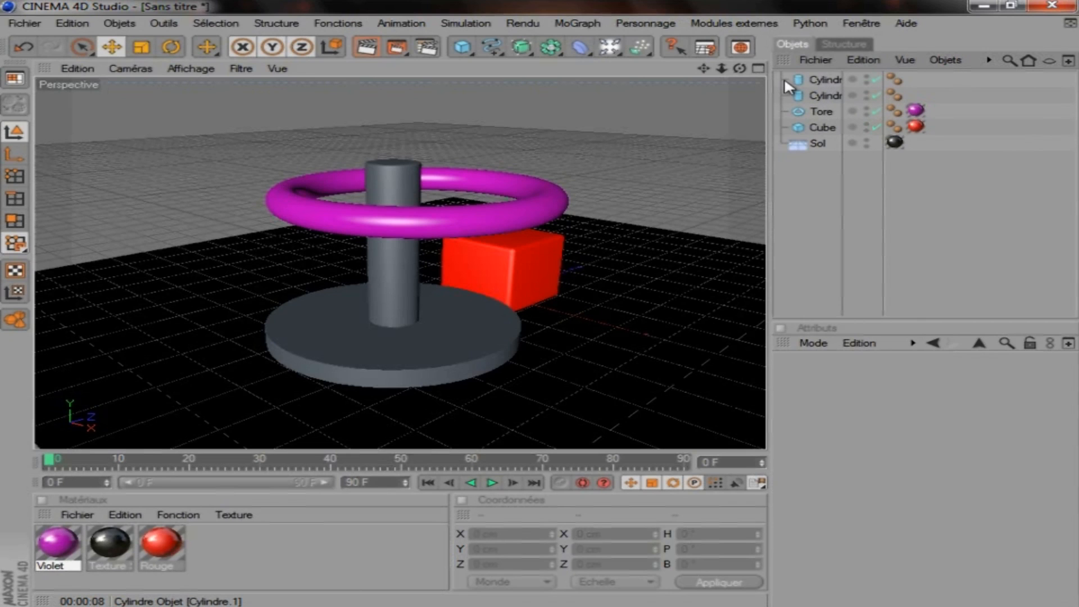
Step: Group the two cylinders into one null object and check its contents in the object hierarchy
left_click(826, 79)
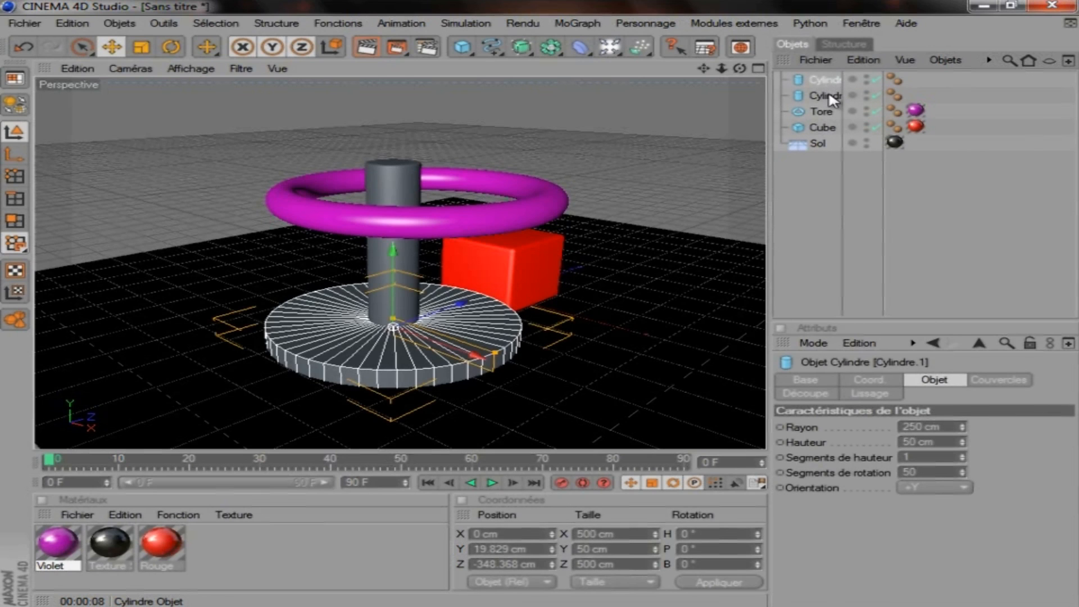
left_click(826, 88, "ctrl")
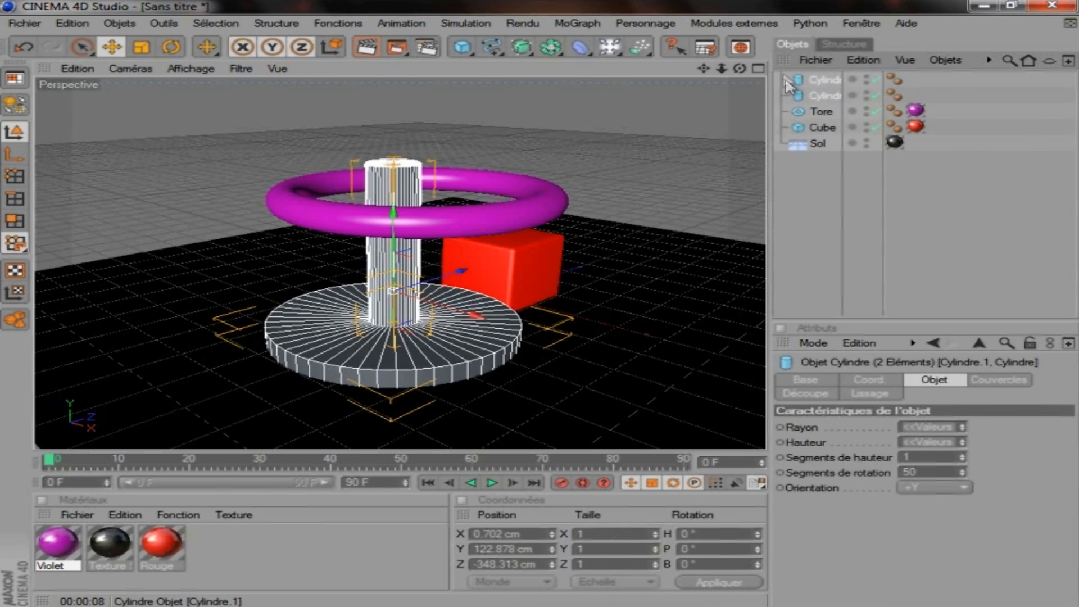
right_click(823, 87)
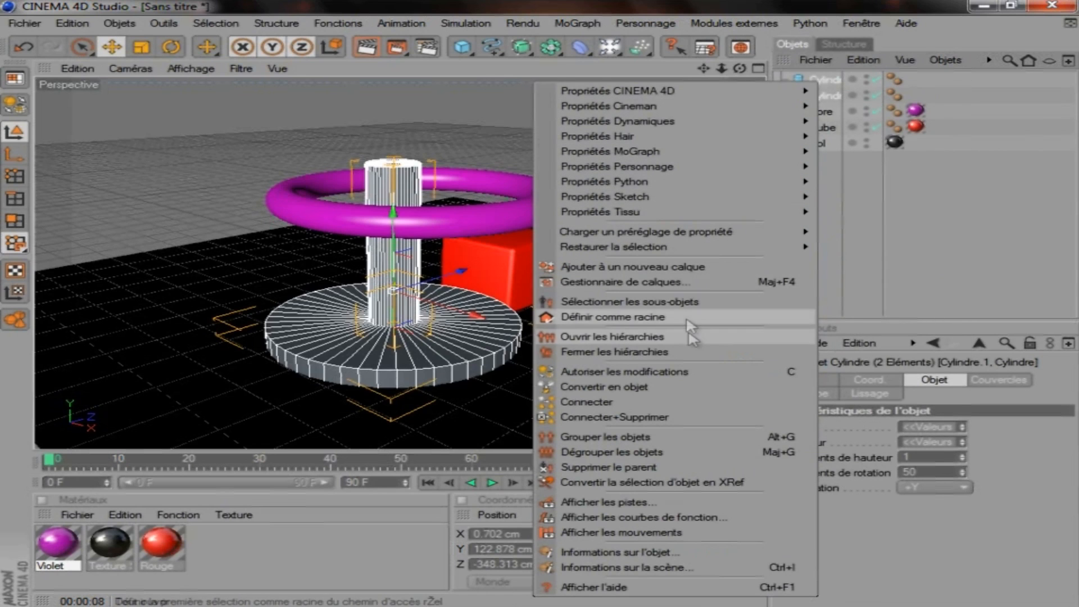
left_click(693, 438)
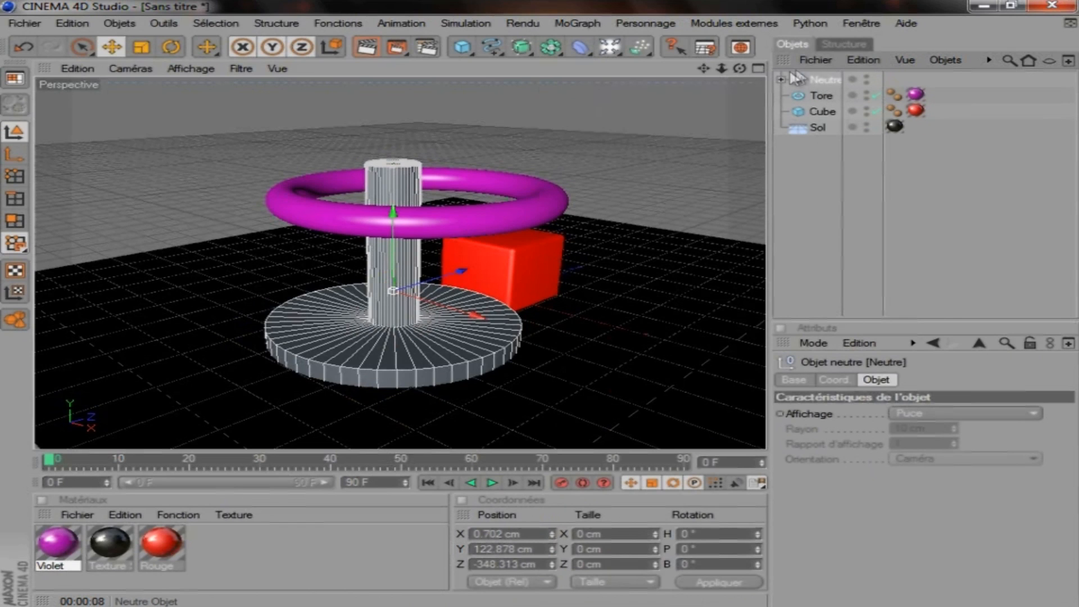
left_click(781, 79)
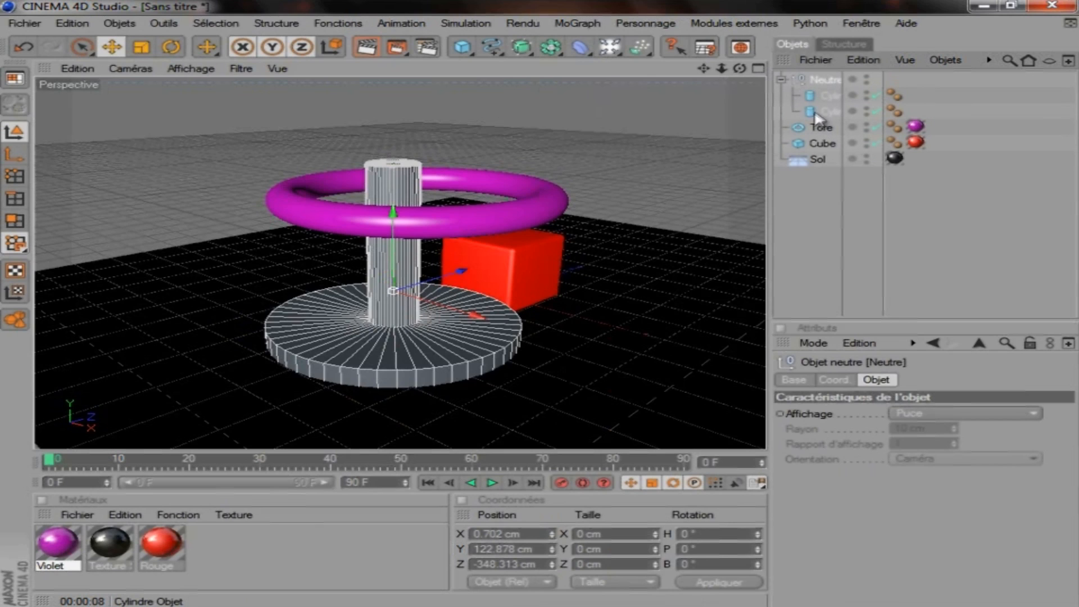
left_click(780, 80)
Step: Rename the cylinder group to "Jeu 1"
double_click(828, 79)
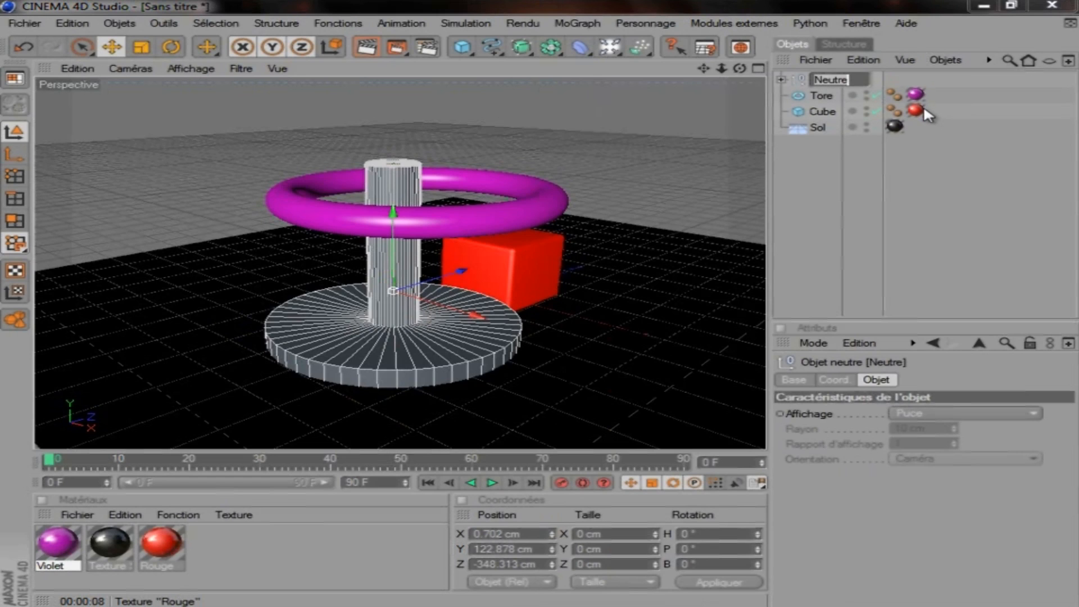
type("Jeux")
key("BackSpace")
type("1")
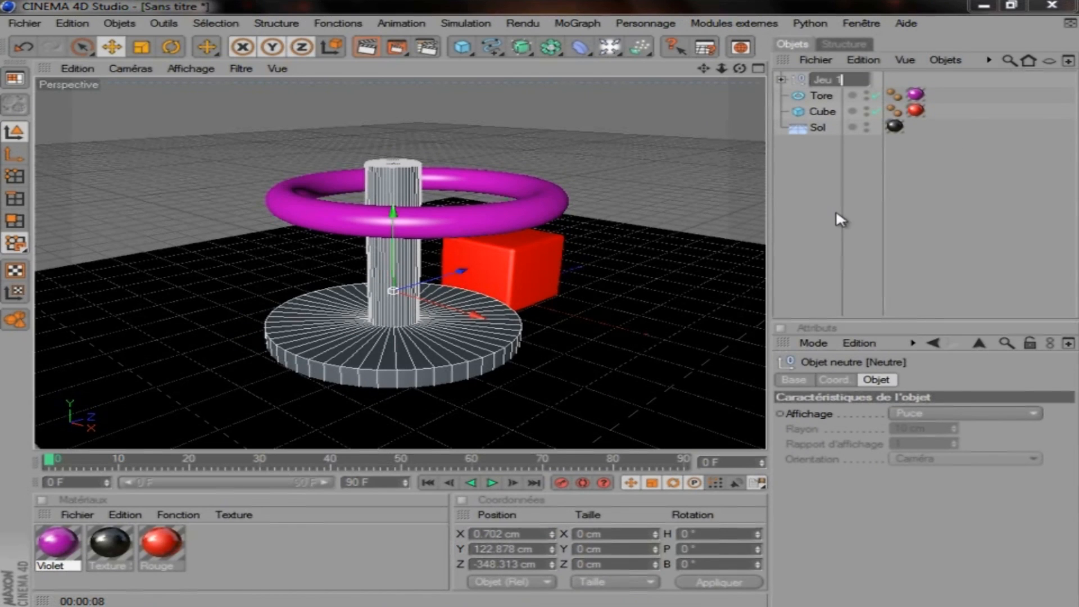
key("Return")
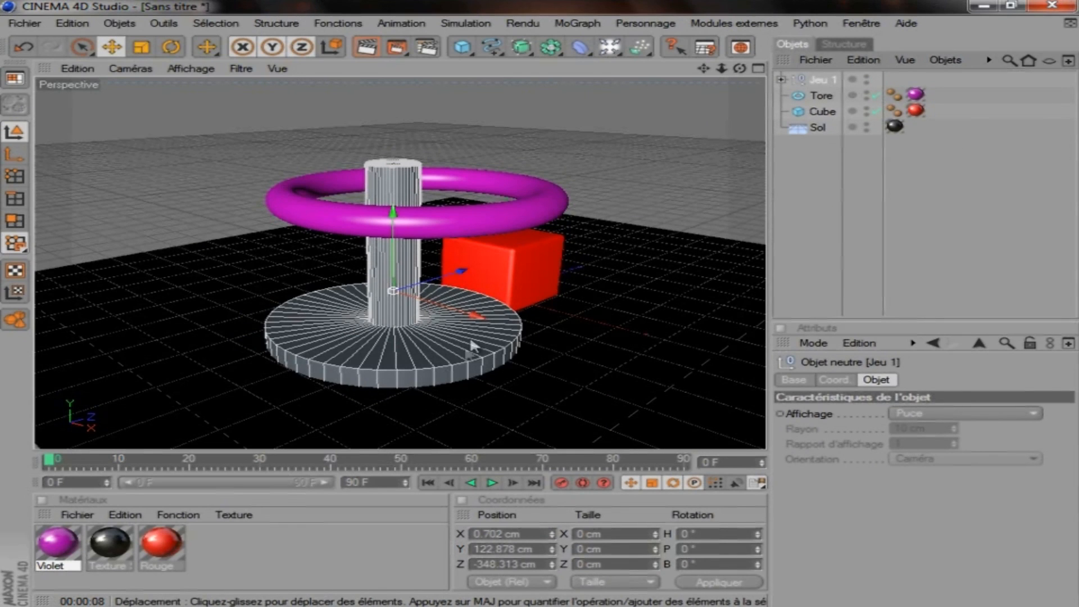
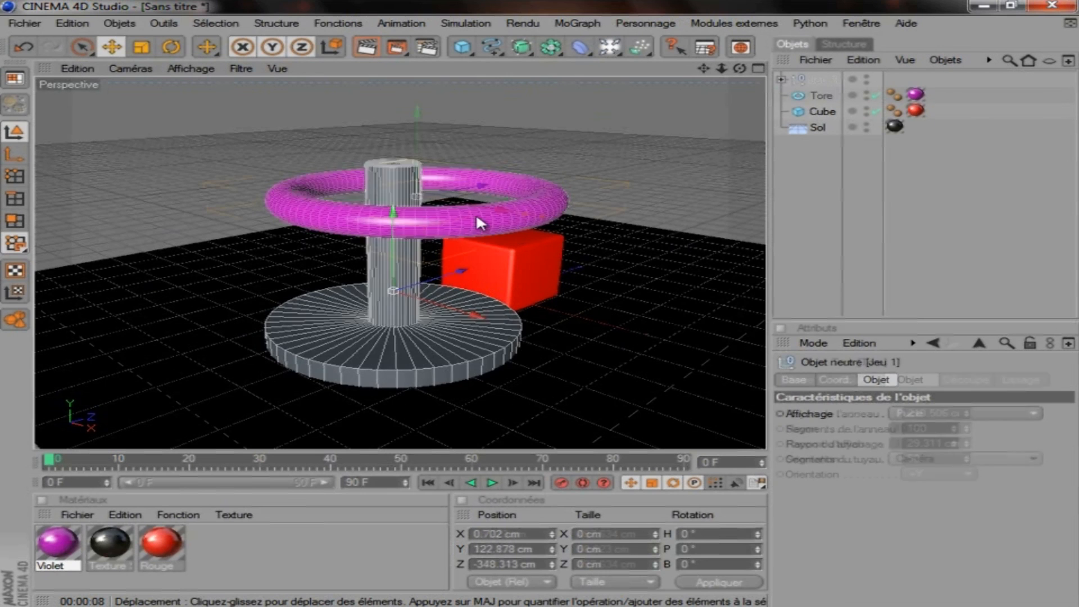
Step: Lower the torus around the tall cylinder so it rests on the base, at about Y 74.4 cm
left_click(428, 174)
left_click_drag(429, 174, 540, 296)
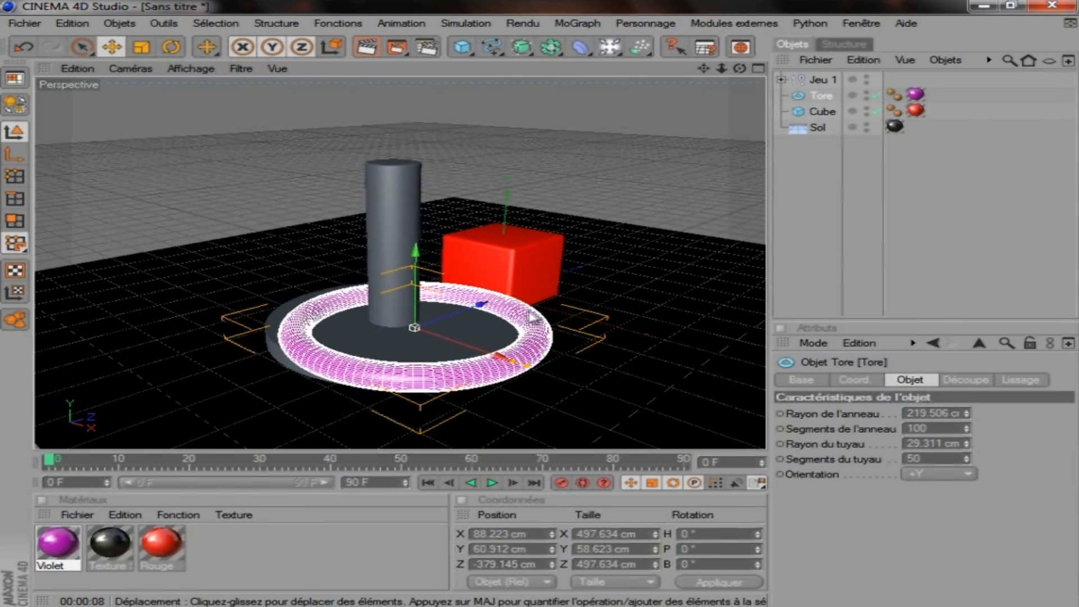
left_click_drag(740, 69, 536, 304)
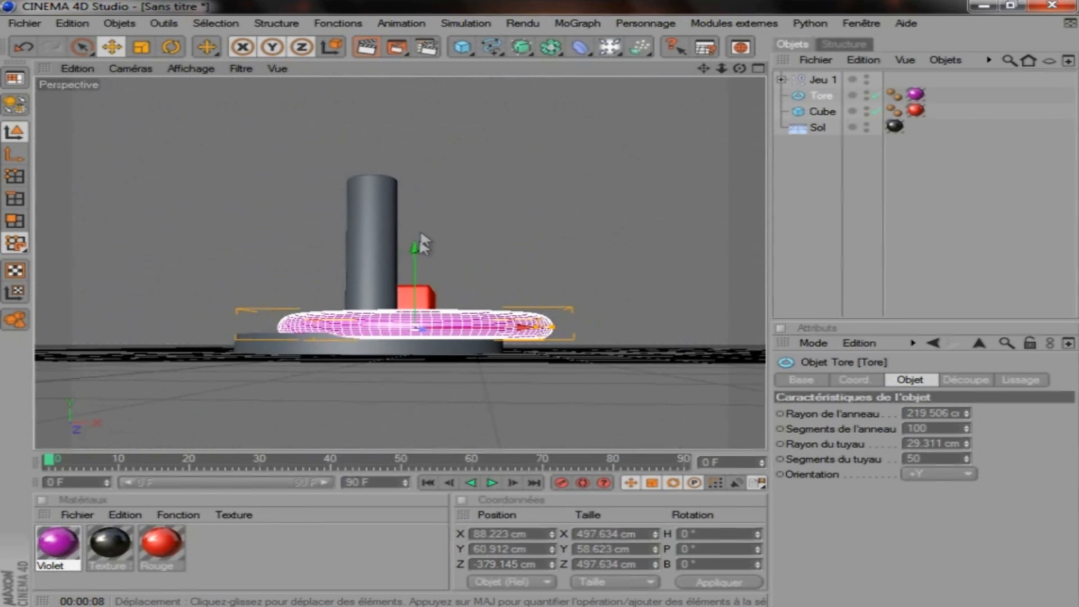
left_click_drag(414, 253, 540, 304)
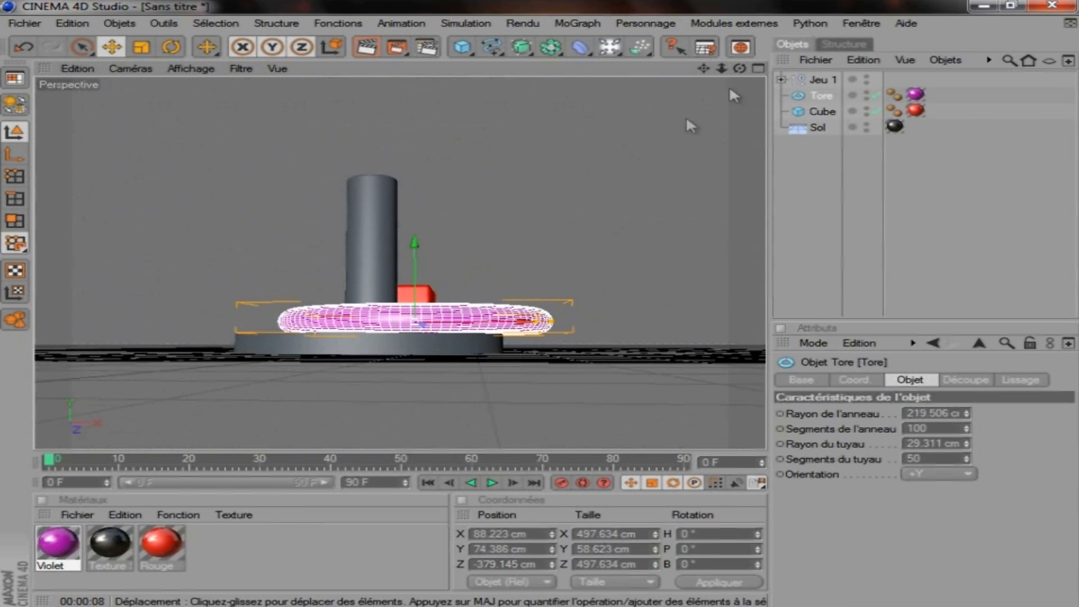
left_click_drag(739, 68, 539, 310)
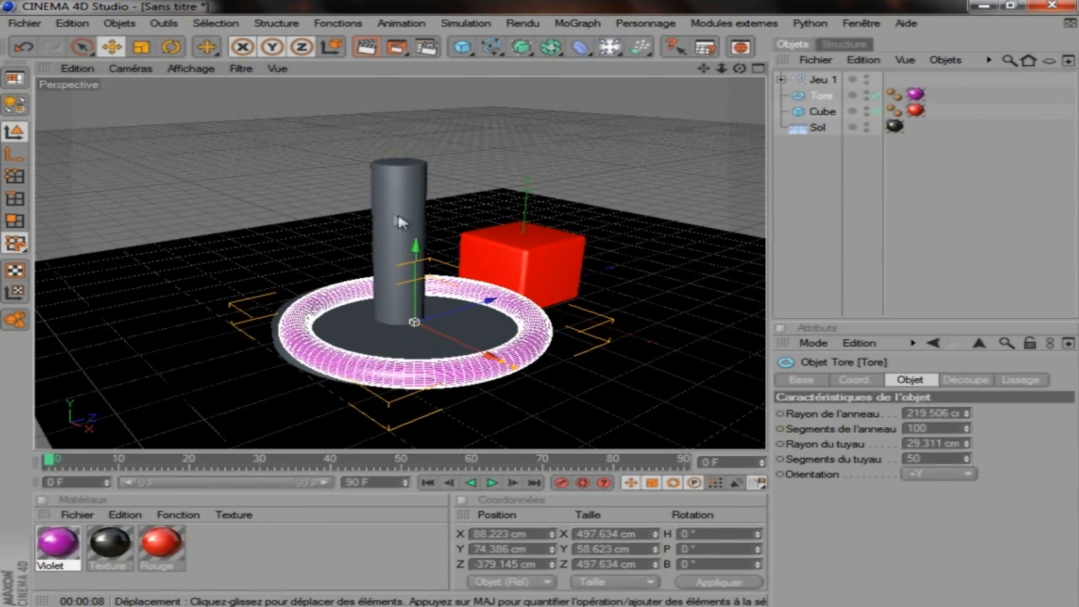
Step: Create a new material and open it in the material editor
left_click(254, 550)
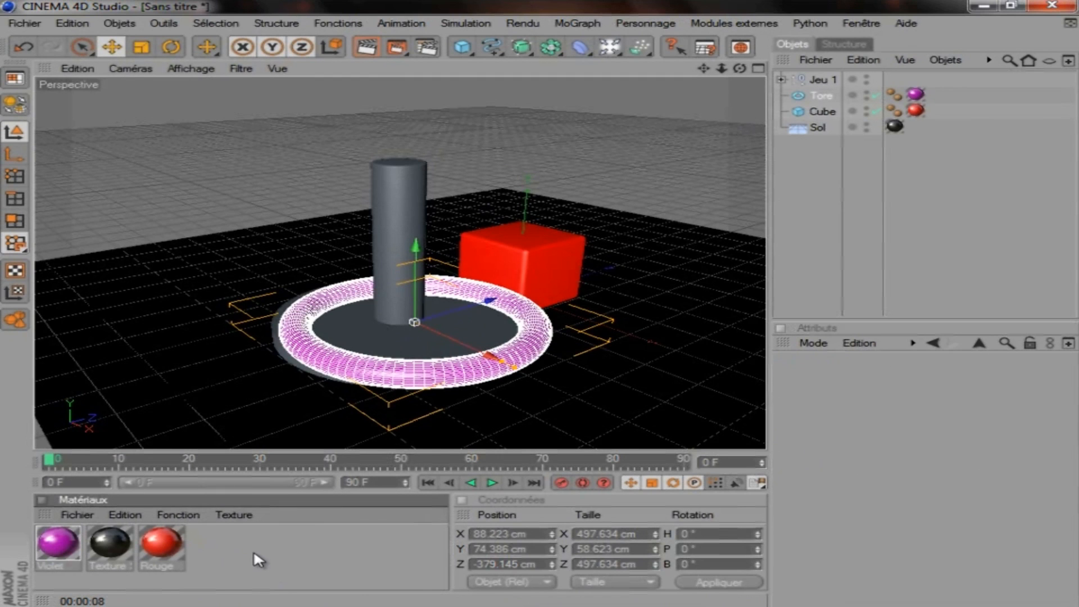
double_click(254, 549)
double_click(75, 546)
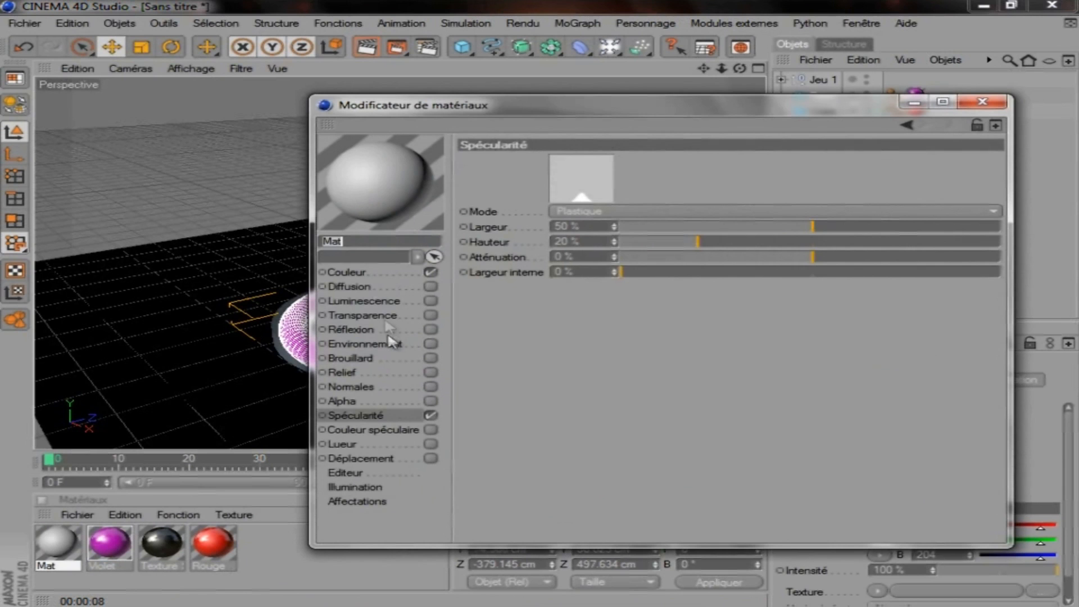
Step: Set the new material's color to brown with a hue of about 25° (RGB 142, 97, 64)
left_click(348, 272)
left_click(562, 178)
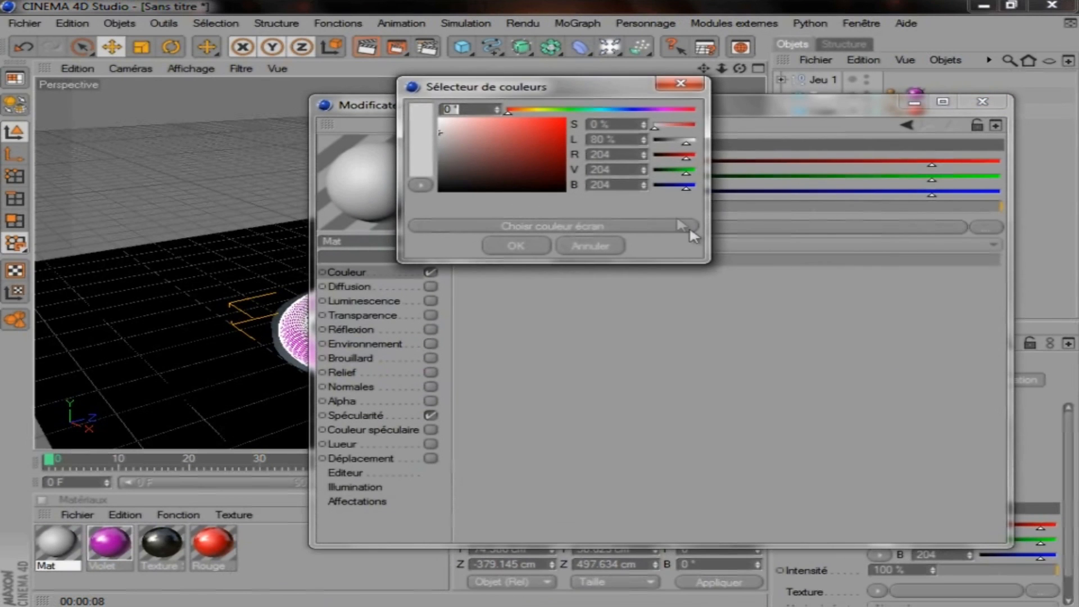
left_click(519, 109)
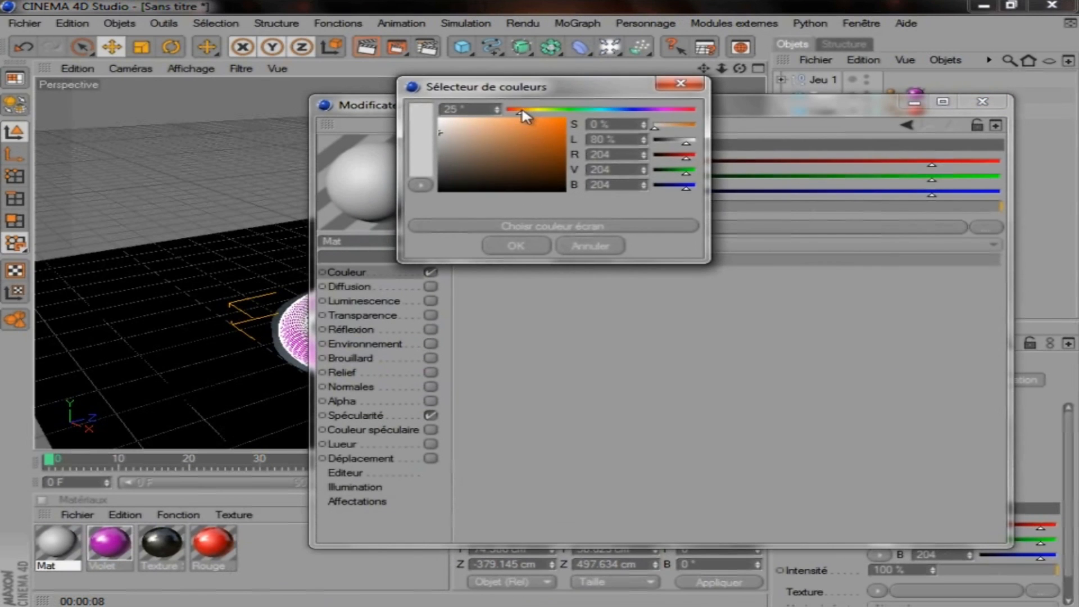
left_click(535, 157)
left_click_drag(535, 157, 507, 150)
left_click(502, 245)
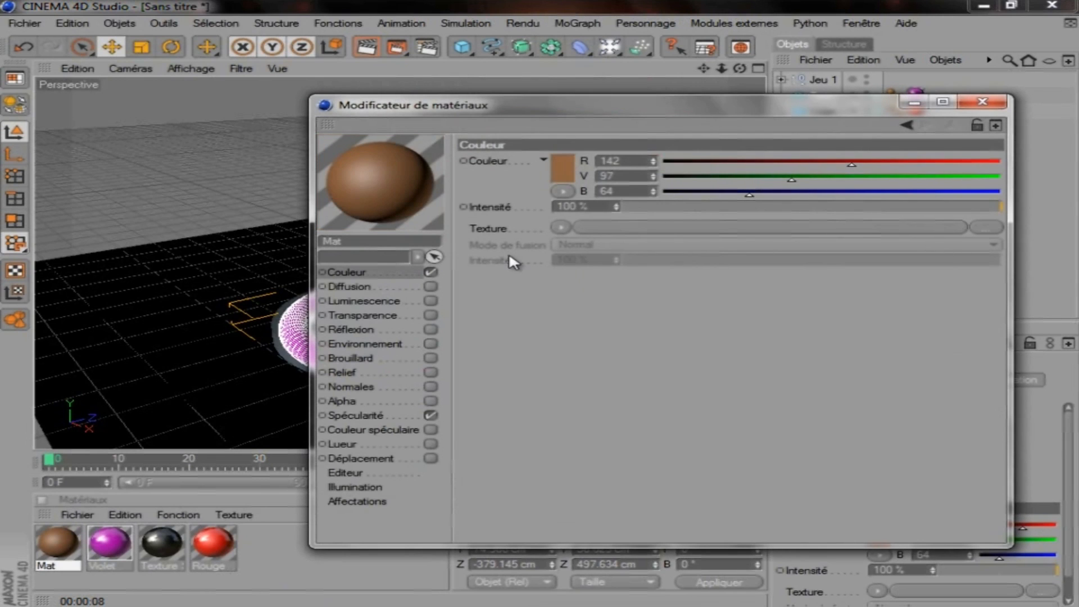
Step: Enable the brown material's reflection at 25 % intensity with a Fresnel texture mixed in at 40 %
left_click(431, 330)
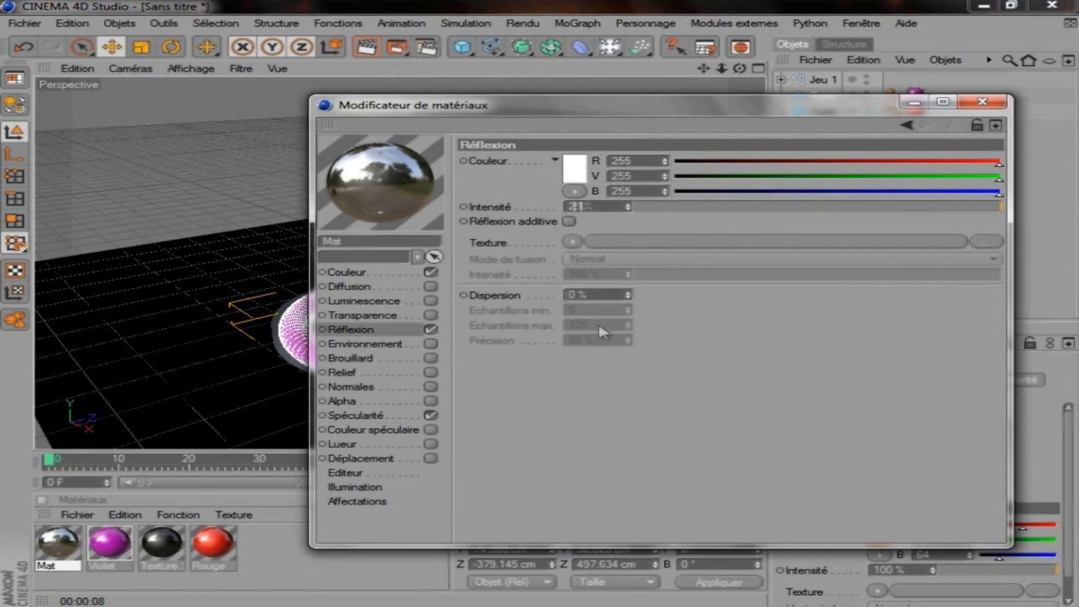
type("5")
key("Return")
left_click(573, 243)
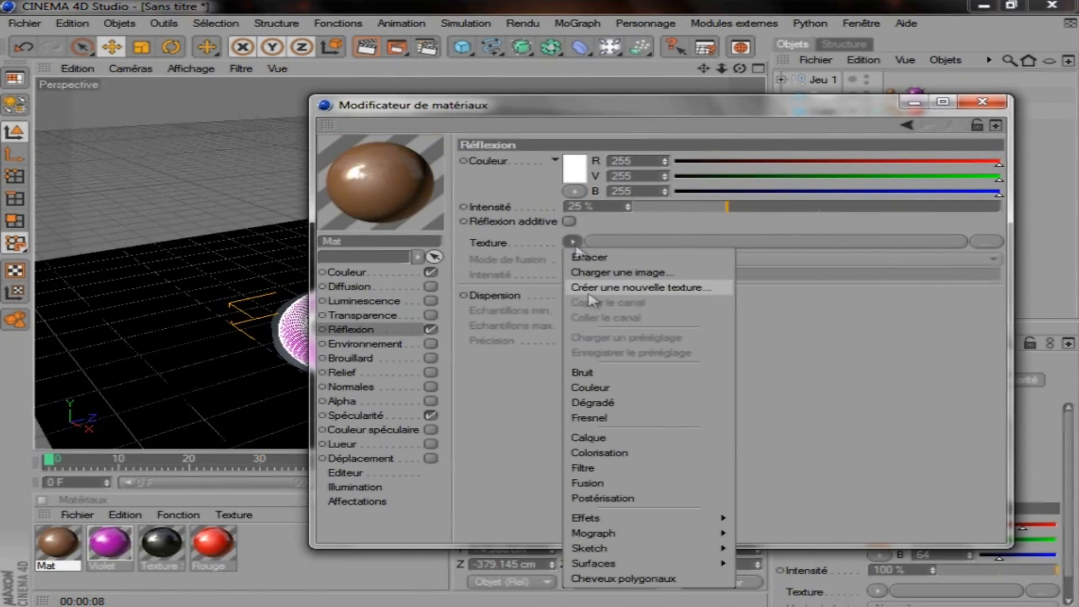
left_click(595, 417)
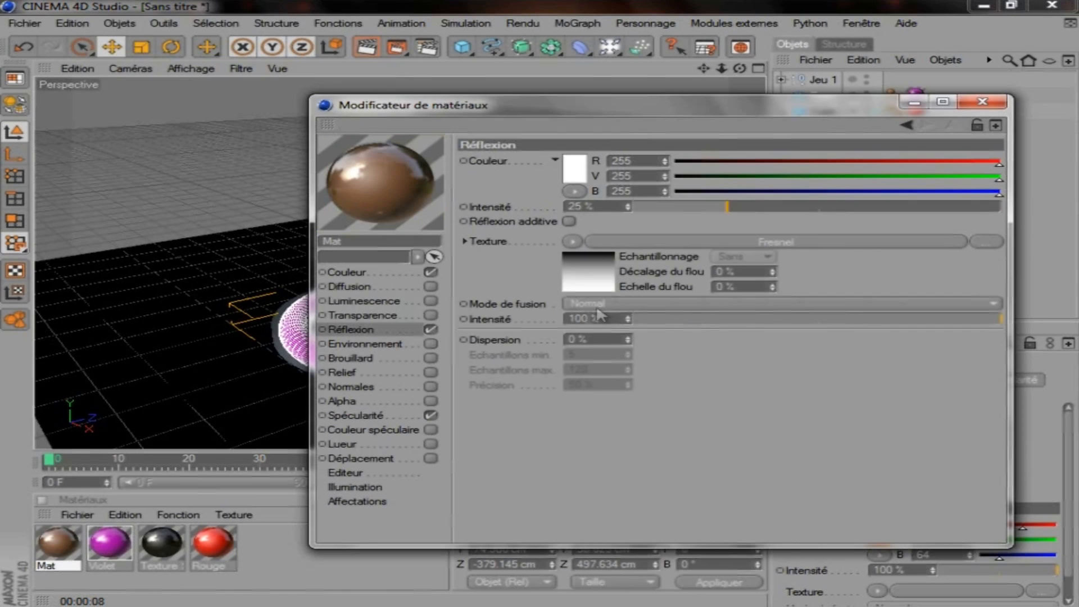
type("40")
key("Return")
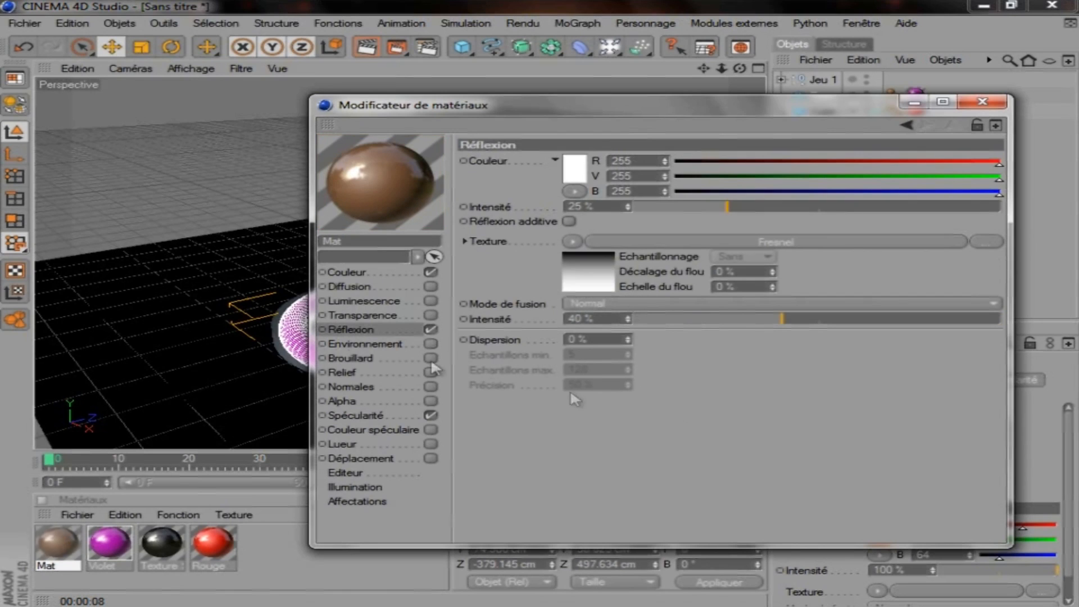
Step: Set the brown material's specular width to 59 % and height to 15 %, and apply the material to the Jeu 1 group
left_click(393, 417)
left_click_drag(681, 242, 673, 237)
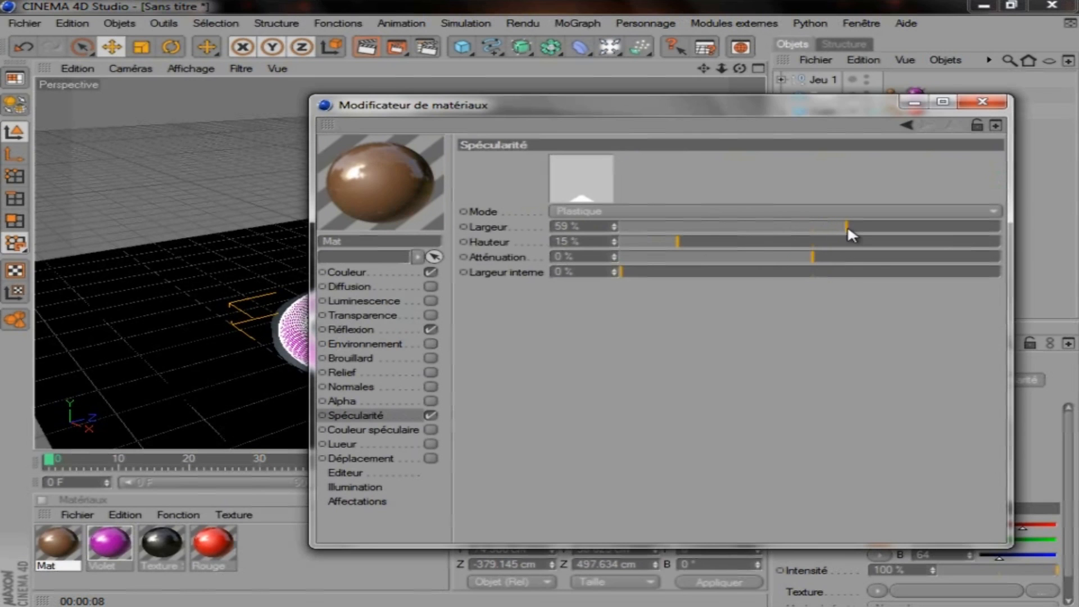
left_click(982, 101)
left_click_drag(493, 295, 825, 85)
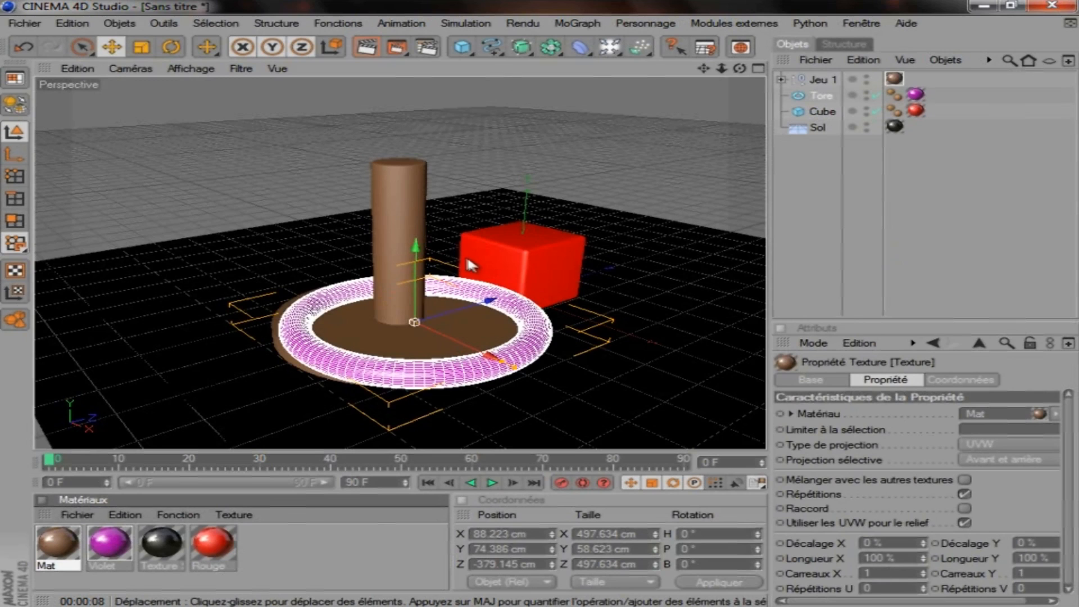
Step: Move the Jeu 1 group below Sol in the object hierarchy and make four copies of the torus
left_click(827, 185)
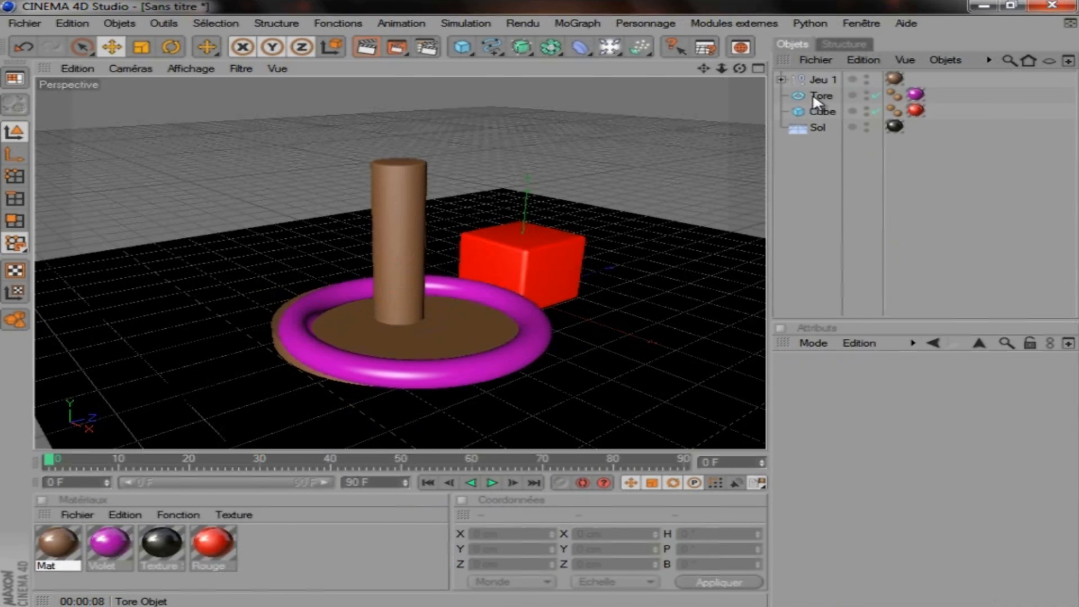
left_click_drag(807, 83, 837, 133)
left_click(833, 79)
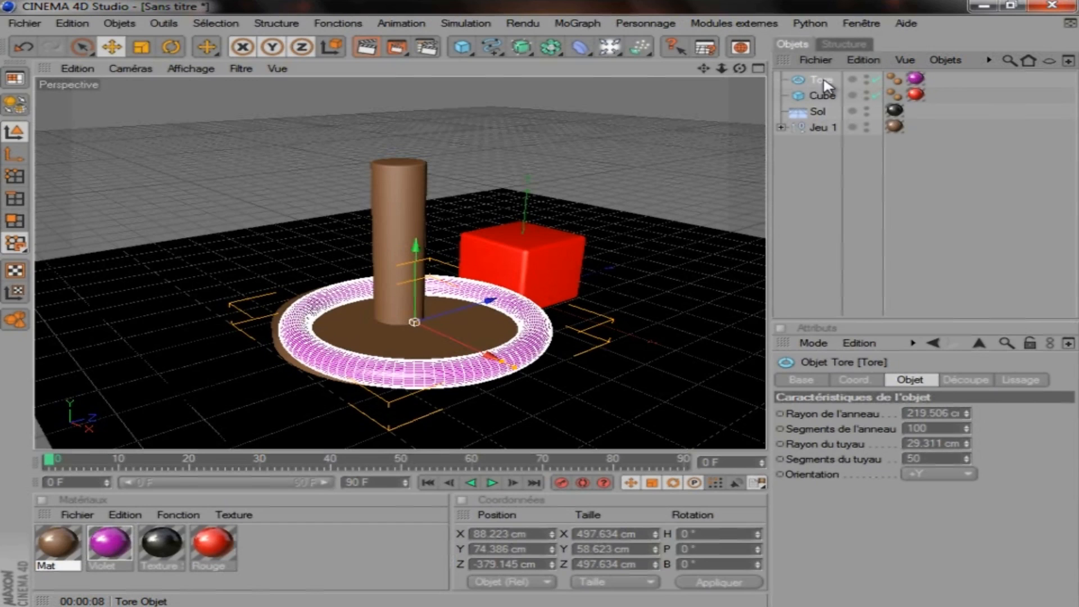
left_click_drag(826, 85, 831, 76)
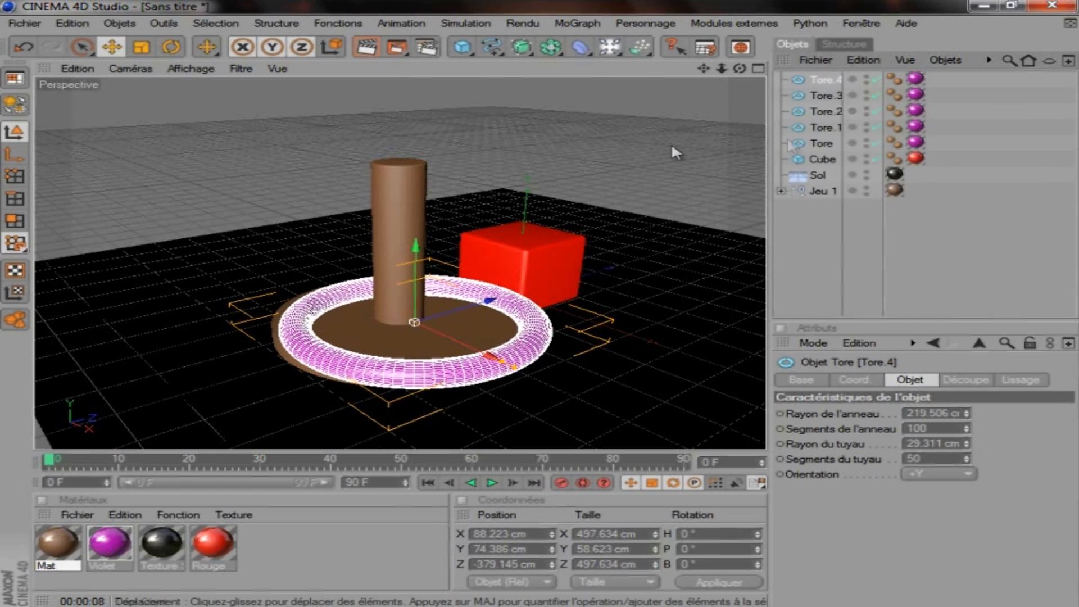
Step: Stack Tore.4 on the bottom ring, slightly off-center, at about X 21.4 cm and Y 130 cm
left_click_drag(413, 287, 414, 264)
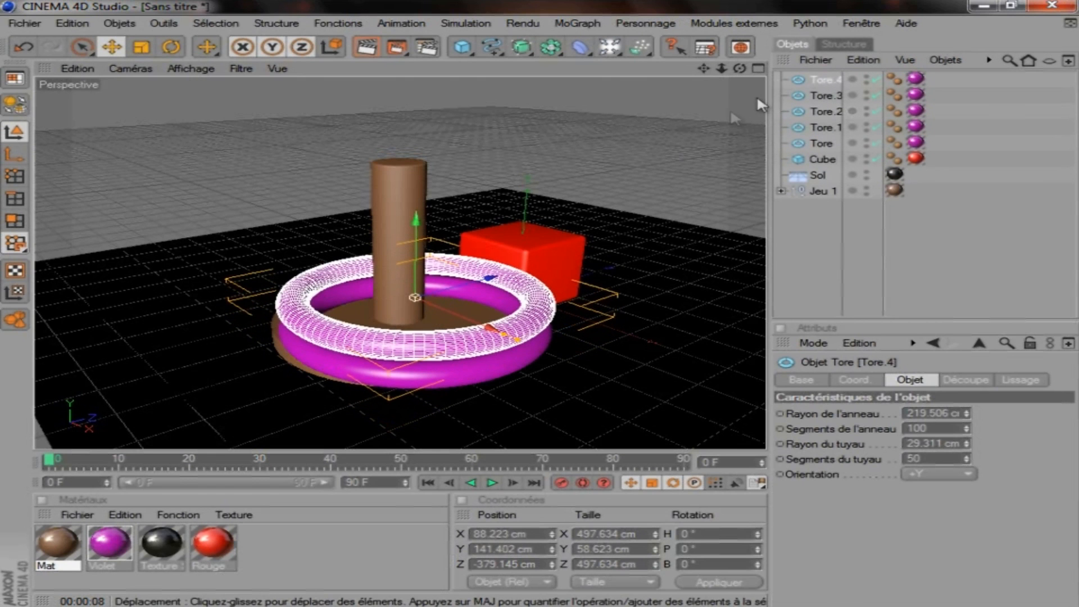
left_click_drag(739, 69, 557, 130)
left_click_drag(414, 217, 414, 225)
left_click_drag(512, 309, 480, 309)
left_click_drag(382, 223, 382, 223)
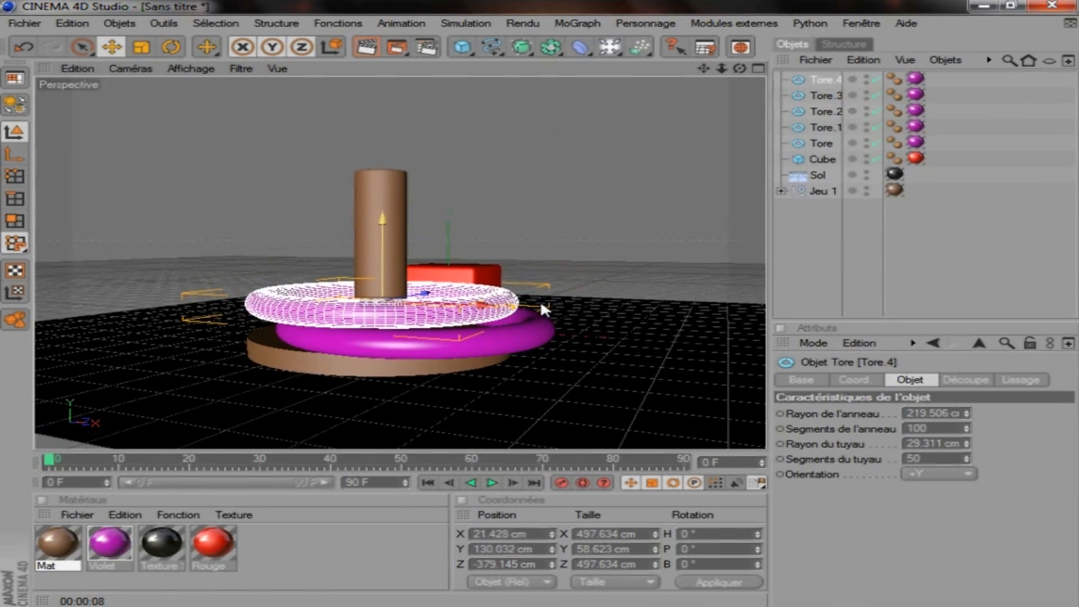
Step: Raise Tore.3 above the second ring to about Y 185.5 cm and offset it to about Z -293.2 cm
left_click(825, 99)
left_click_drag(412, 253, 540, 298)
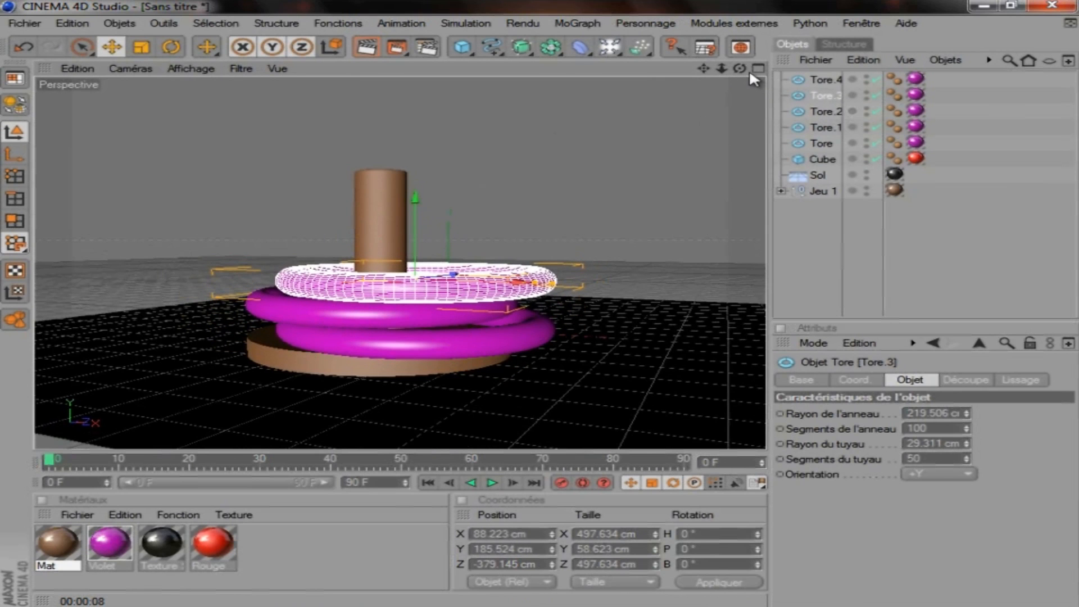
left_click_drag(738, 68, 569, 313)
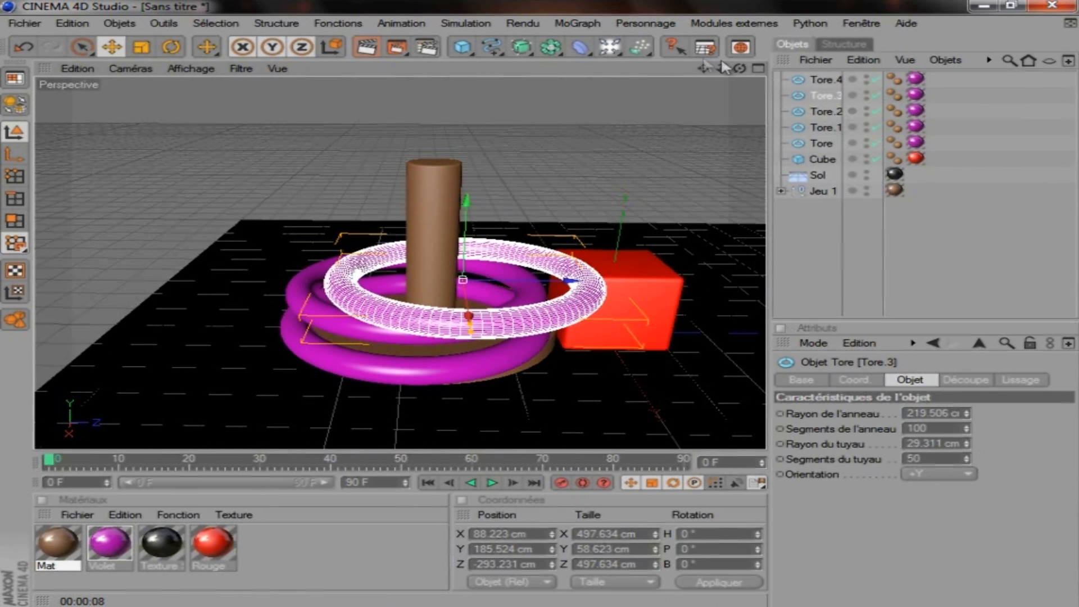
left_click_drag(739, 69, 551, 312)
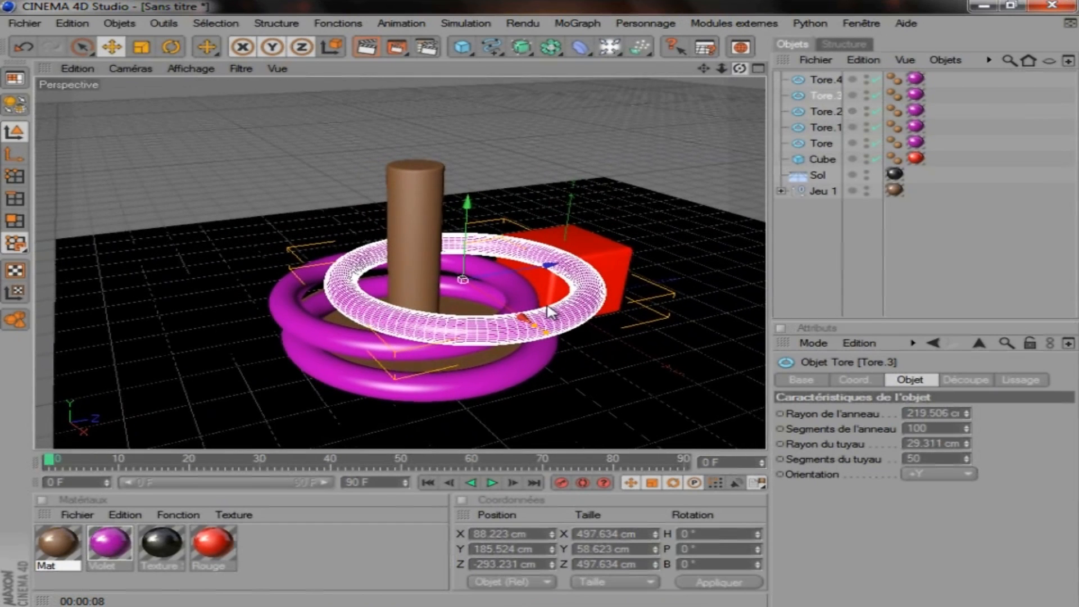
Step: Raise Tore.2 around the peg to about Y 251.8 cm, above the third ring
left_click(823, 112)
left_click_drag(416, 261, 372, 308)
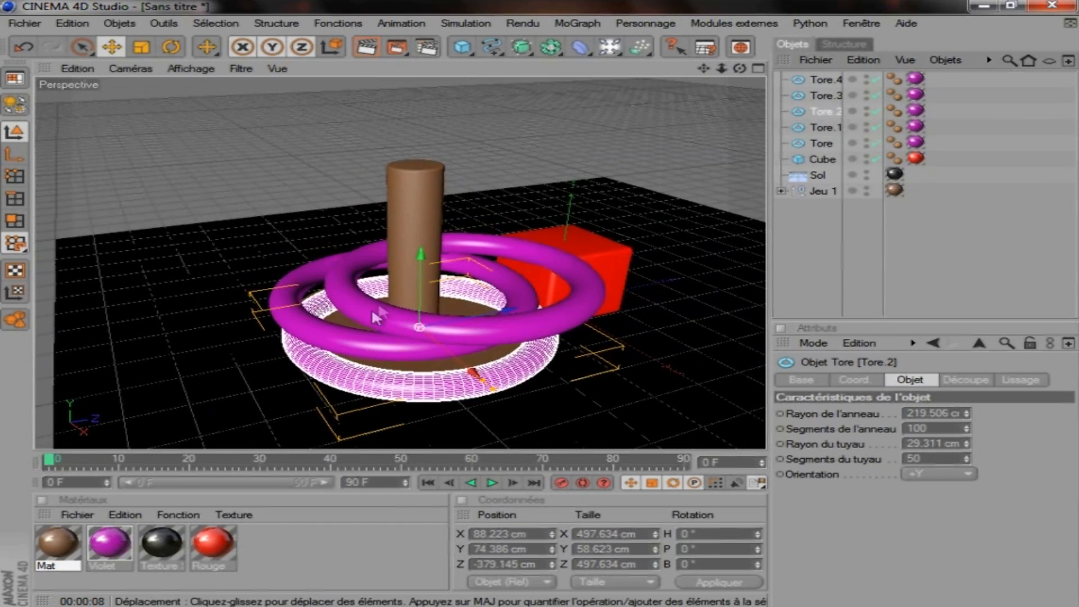
left_click_drag(416, 264, 542, 307)
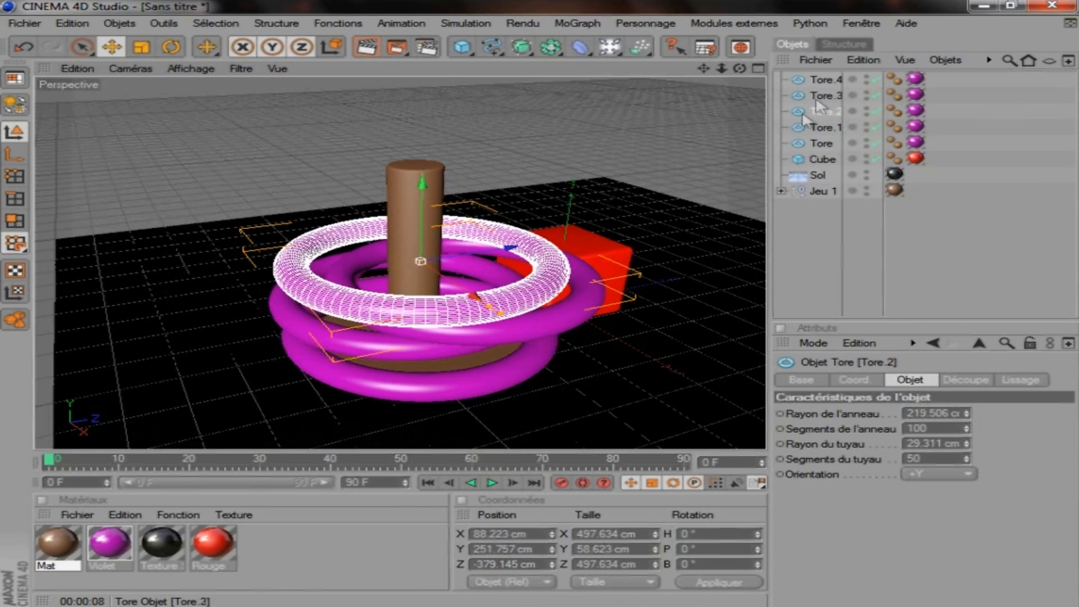
Step: Raise Tore.1 to the top of the stack at about Y 309.1 cm and offset it to about Z -443.5 cm
left_click(823, 127)
left_click_drag(541, 298, 540, 299)
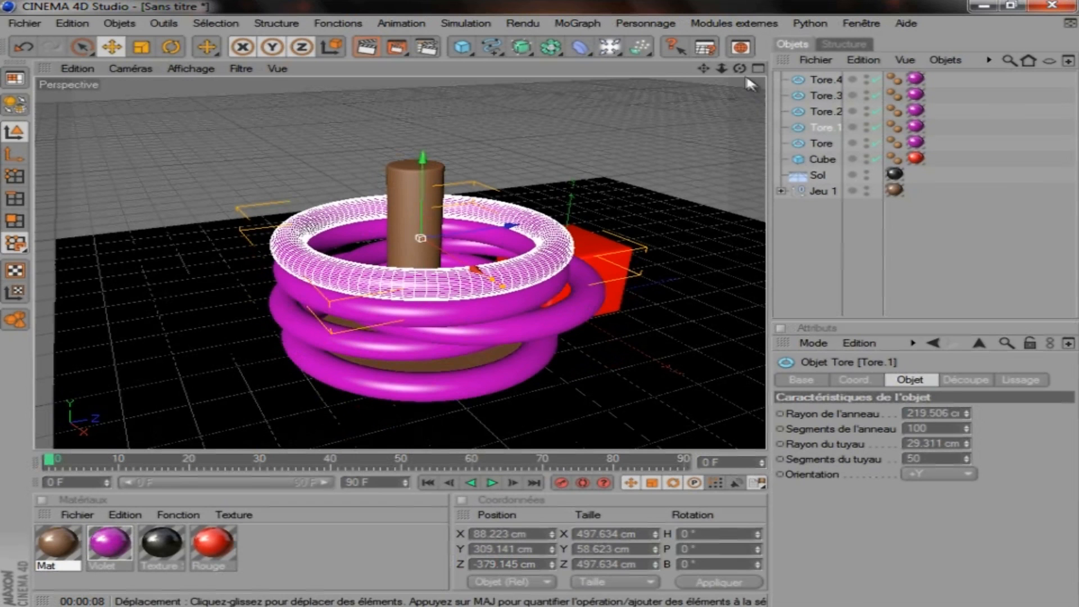
left_click_drag(509, 226, 476, 231)
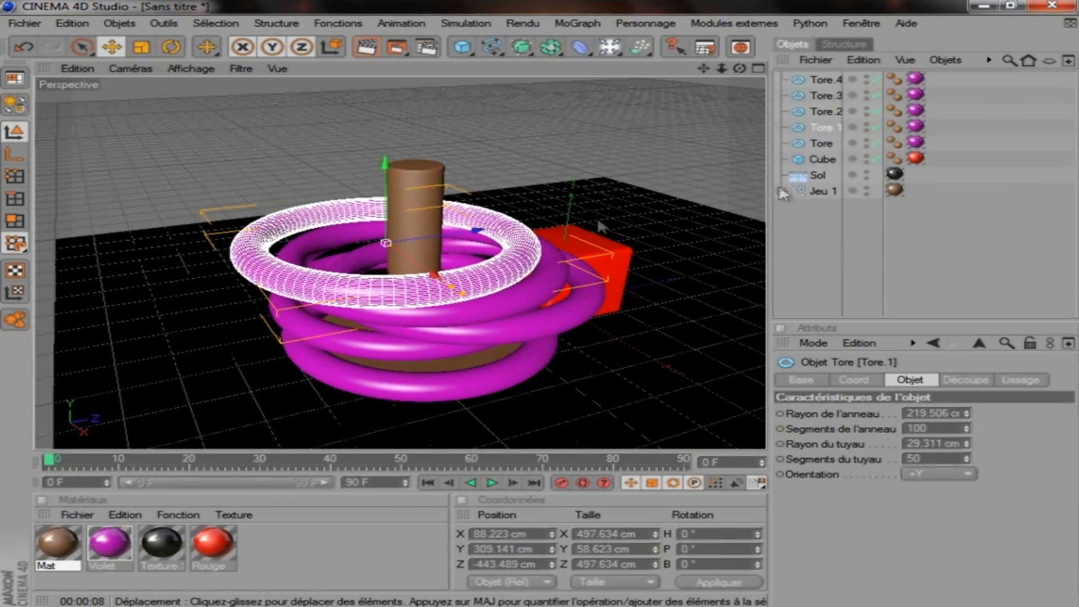
Step: Tighten the ring stack from a side view by lowering Tore.2 to about Y 241.2 cm and Tore.1 to about Y 296.4 cm
left_click(825, 160)
left_click(821, 143)
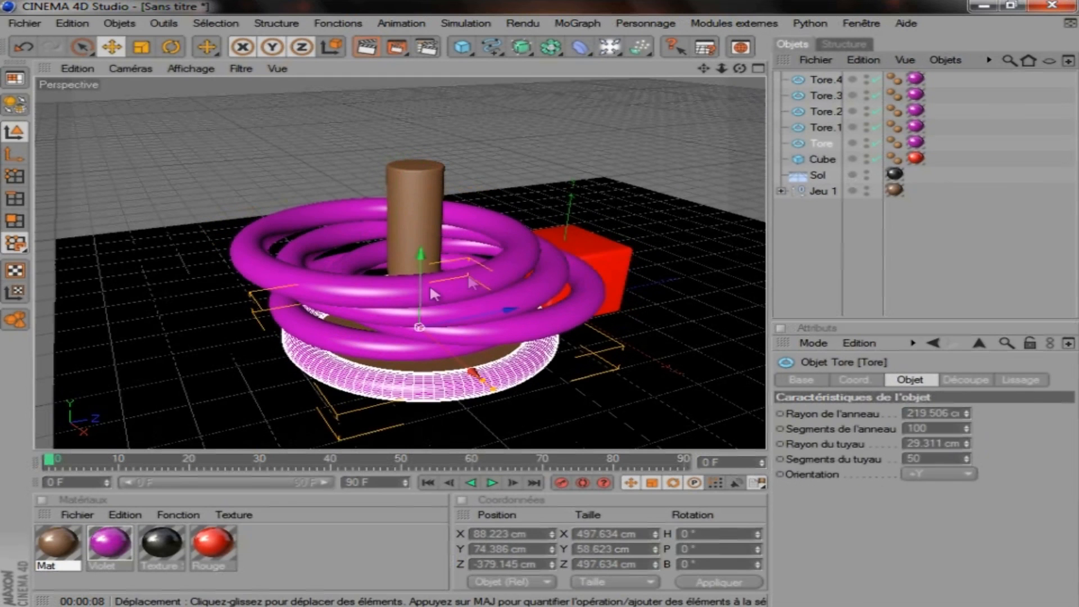
left_click_drag(721, 69, 540, 304)
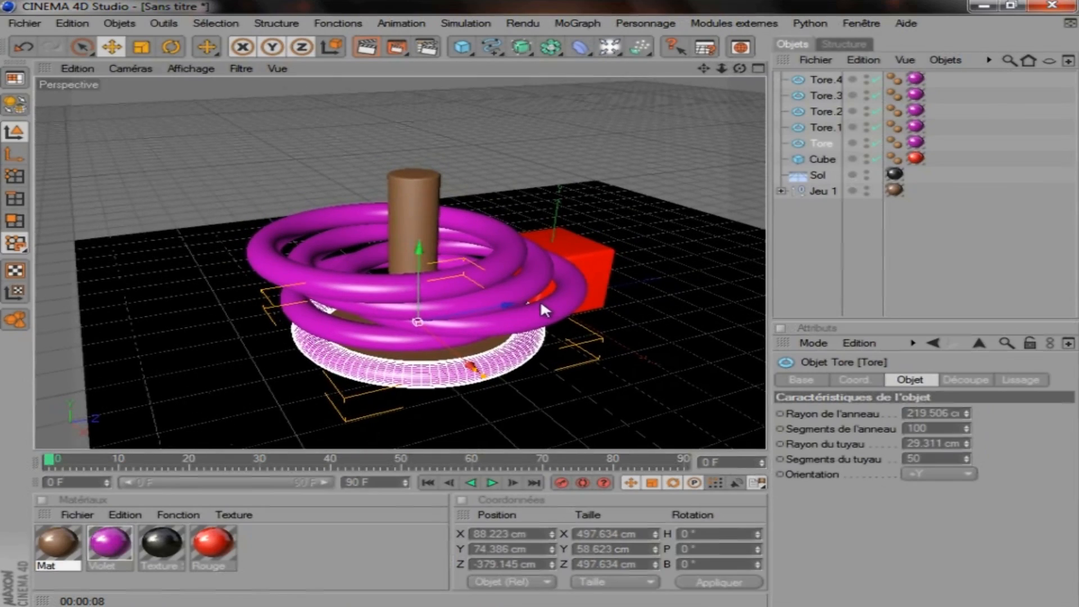
left_click_drag(739, 68, 543, 312)
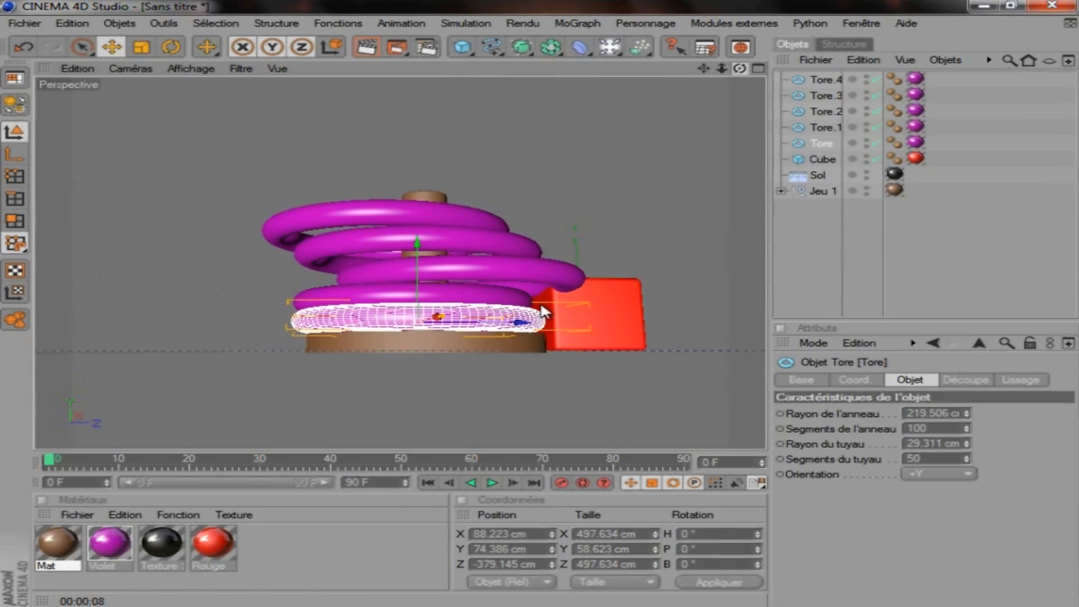
left_click(388, 219)
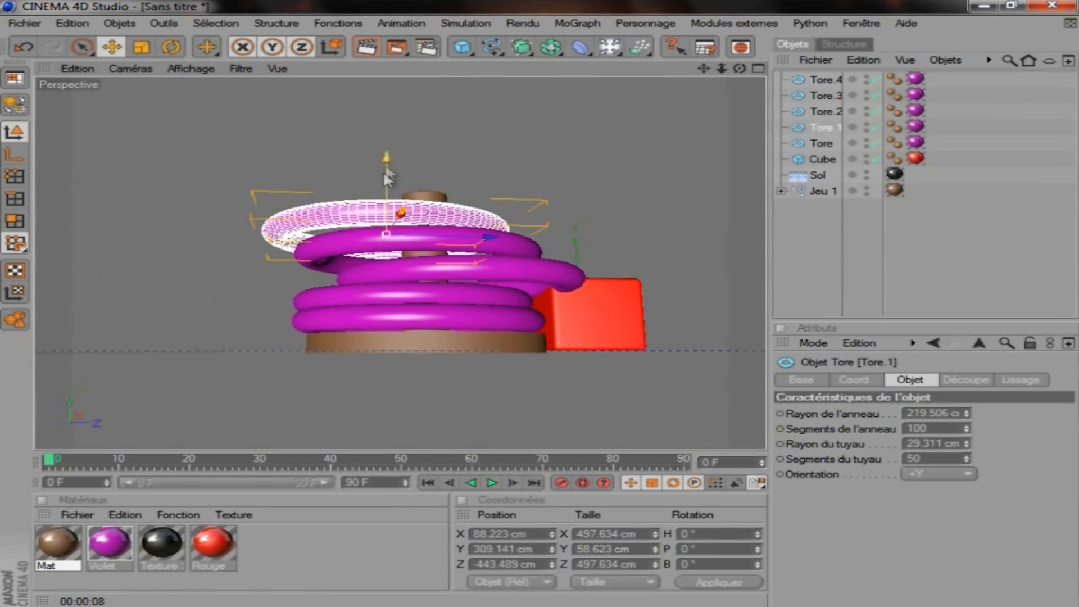
left_click_drag(541, 304, 540, 302)
left_click(516, 241)
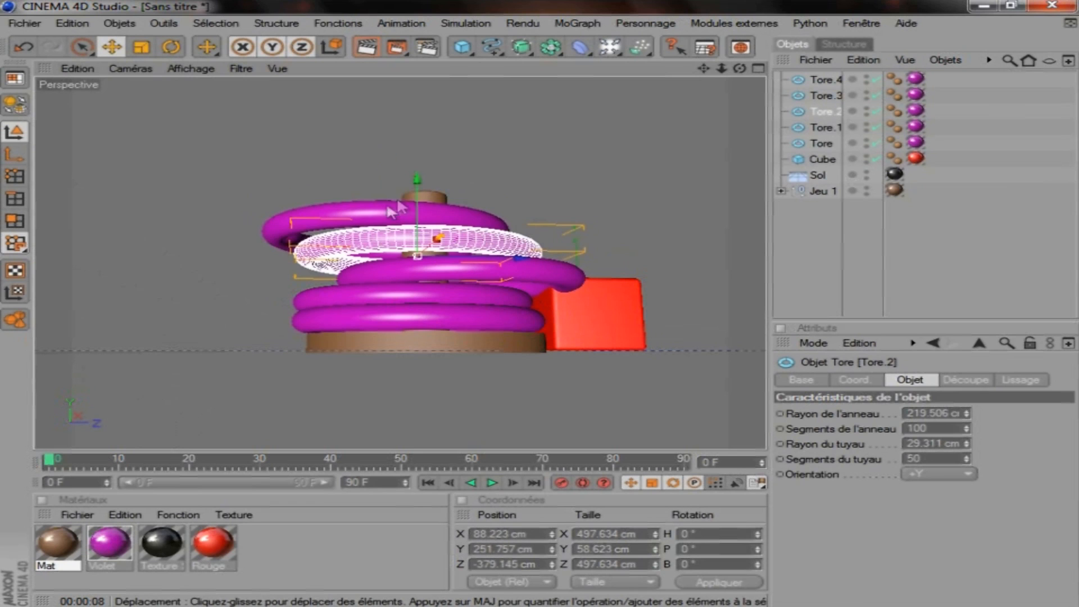
left_click_drag(420, 175, 537, 298)
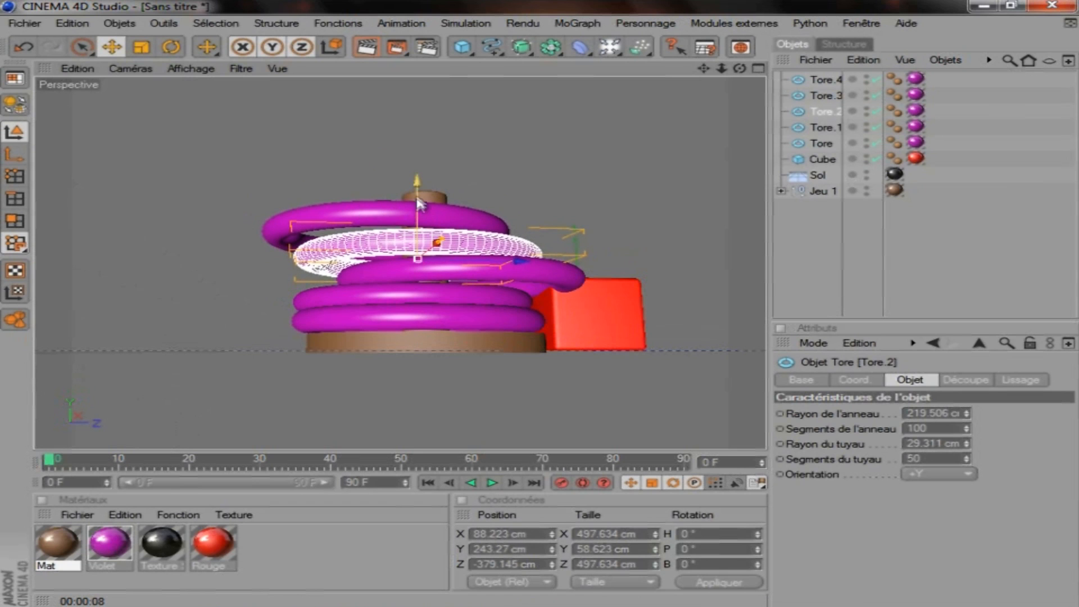
left_click_drag(417, 181, 541, 301)
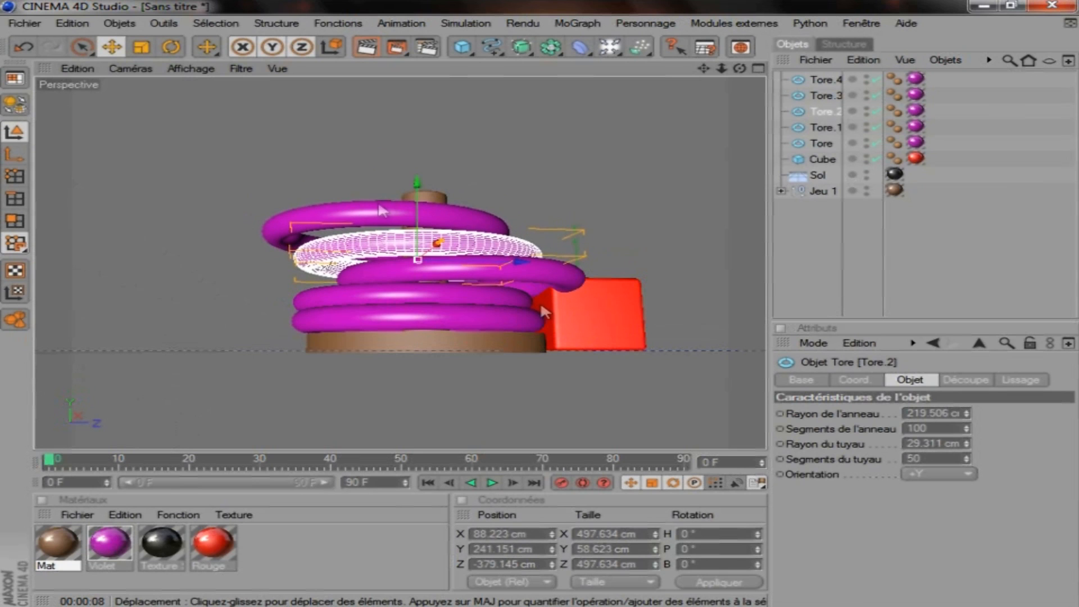
left_click(388, 211)
left_click_drag(392, 175, 391, 181)
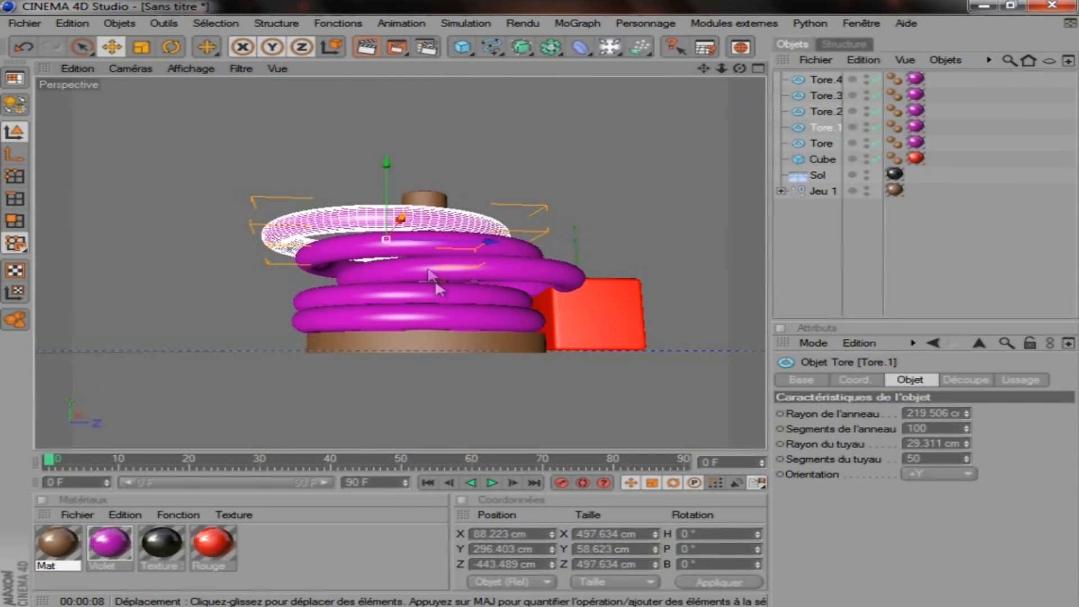
Step: Shift the bottom torus sideways along Z to about -448.2 cm
left_click(448, 318)
left_click_drag(523, 322, 487, 322)
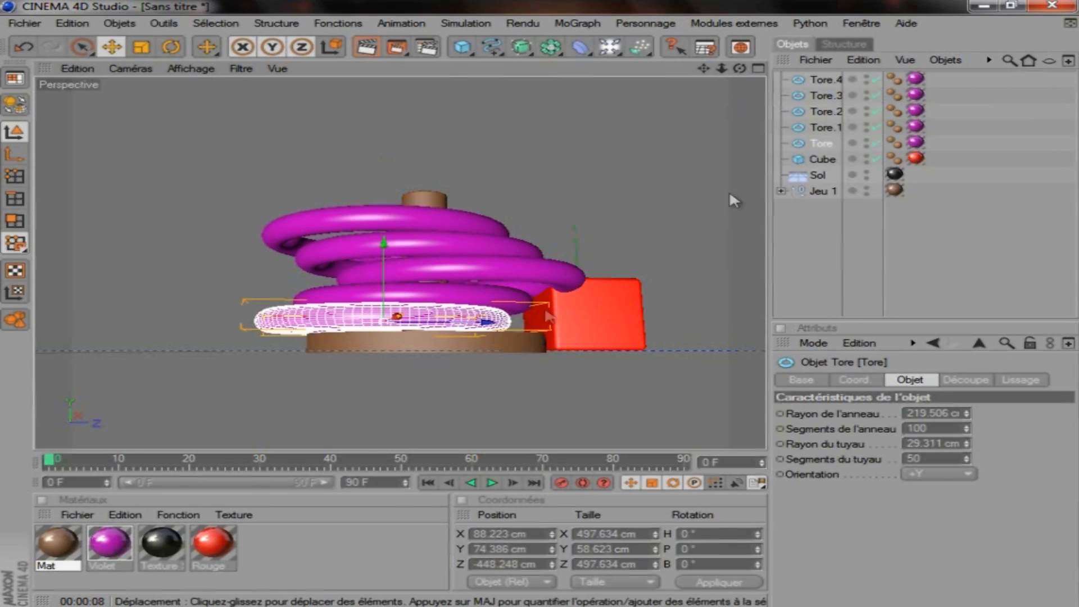
Step: Move the red cube away from the rings to about Z 79.1 cm and render the perspective view
left_click_drag(740, 68, 540, 305)
left_click_drag(736, 69, 520, 346)
left_click(520, 346)
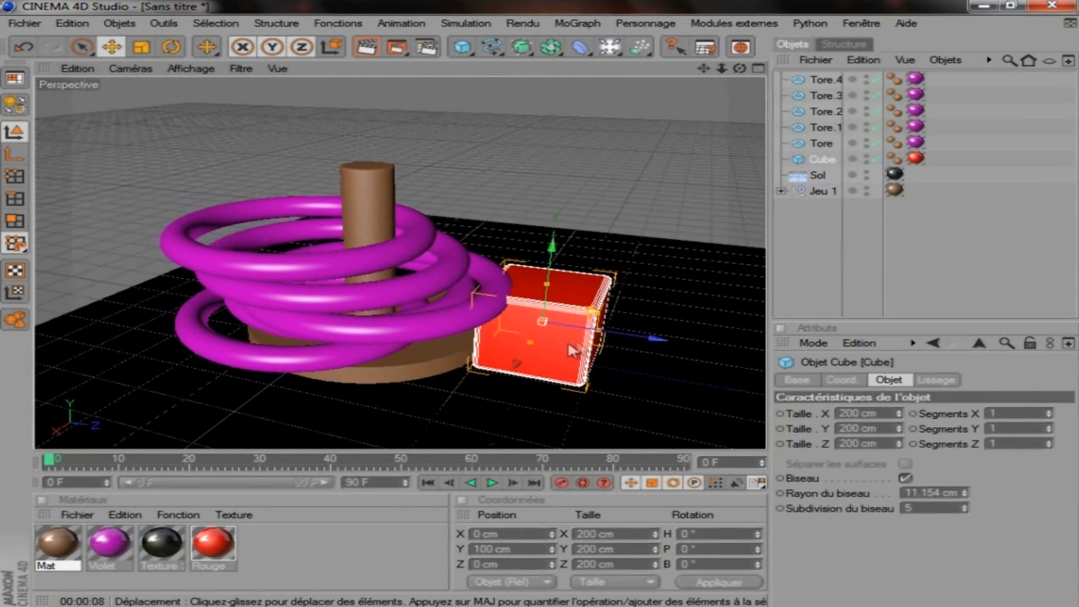
left_click_drag(630, 342, 674, 346)
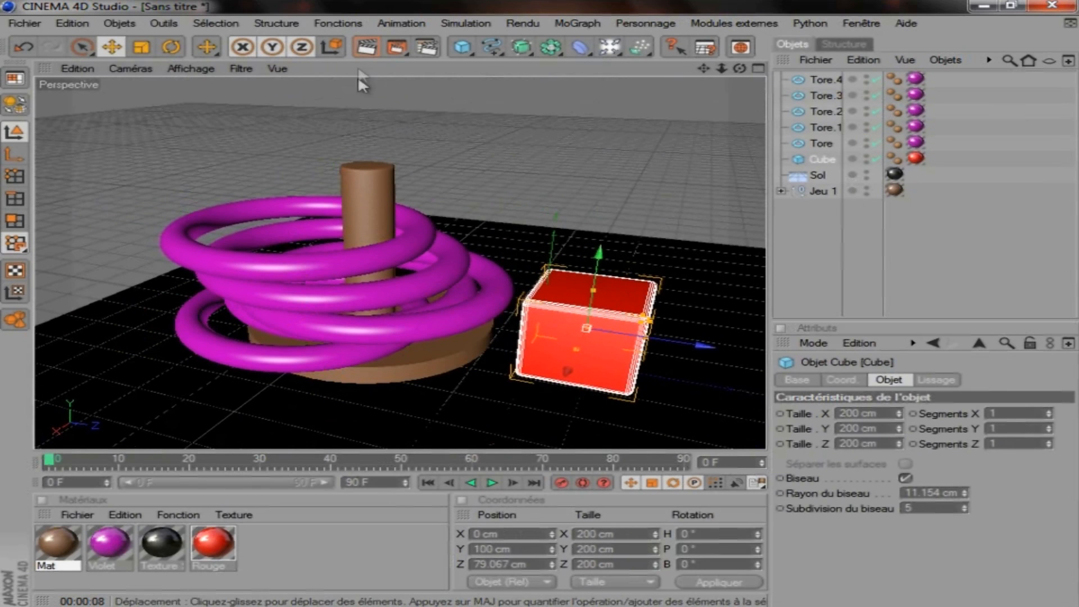
left_click(375, 43)
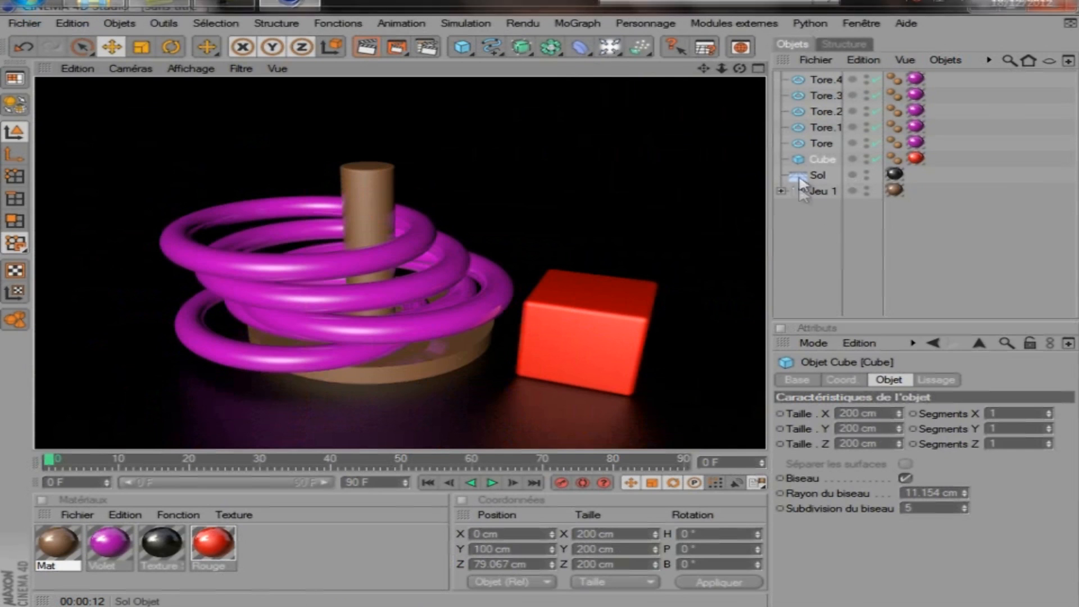
Step: Place all five tori inside the Jeu 1 group
left_click_drag(959, 75, 818, 150)
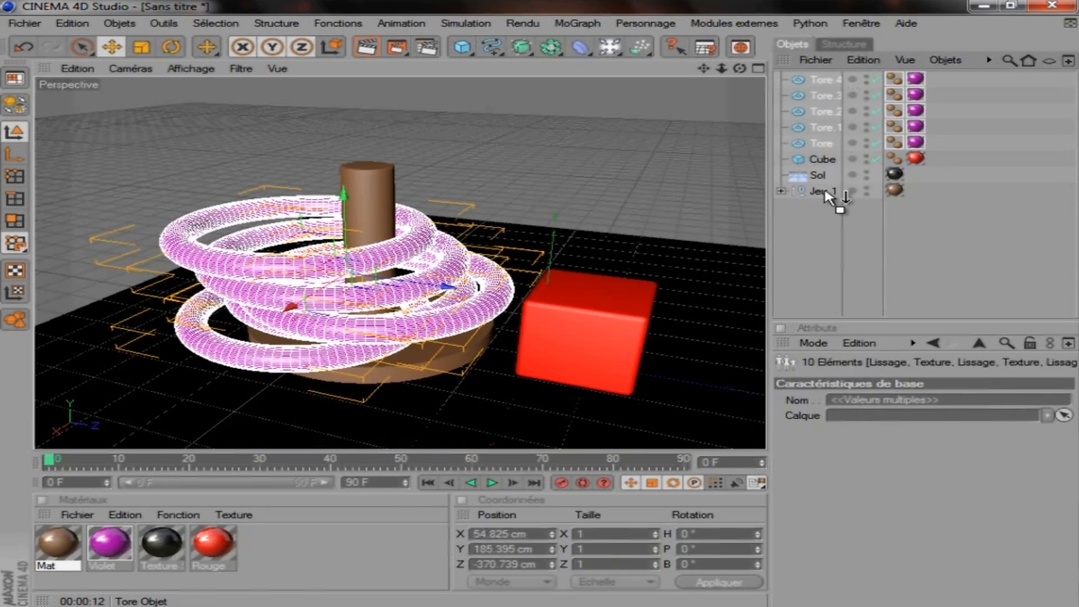
left_click_drag(825, 195, 828, 197)
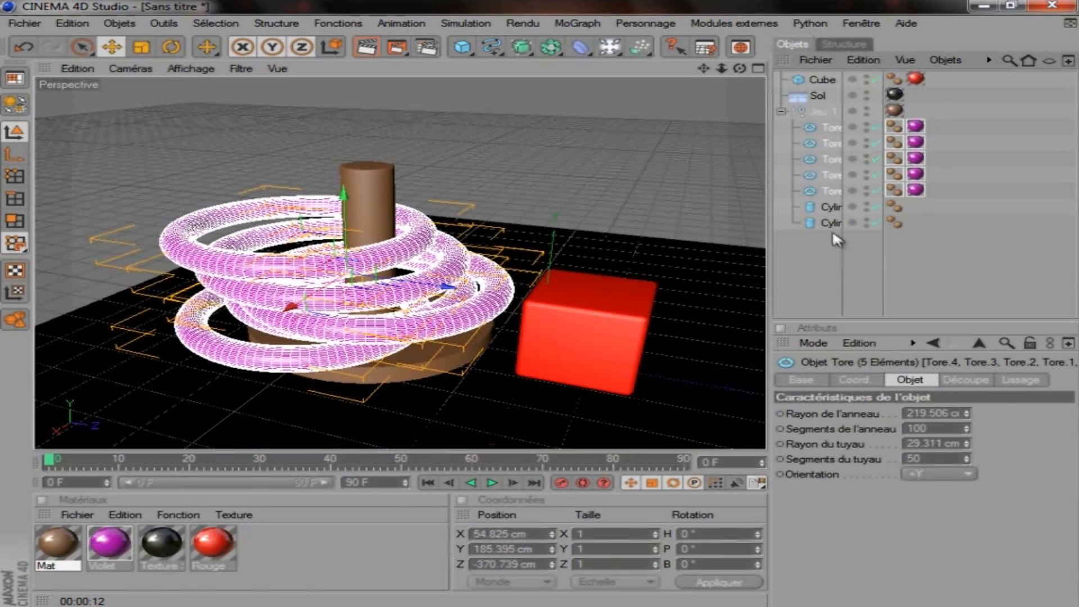
Step: Enable the cap bevel (Biseau) on the wide base cylinder in the Jeu 1 group
left_click(826, 222)
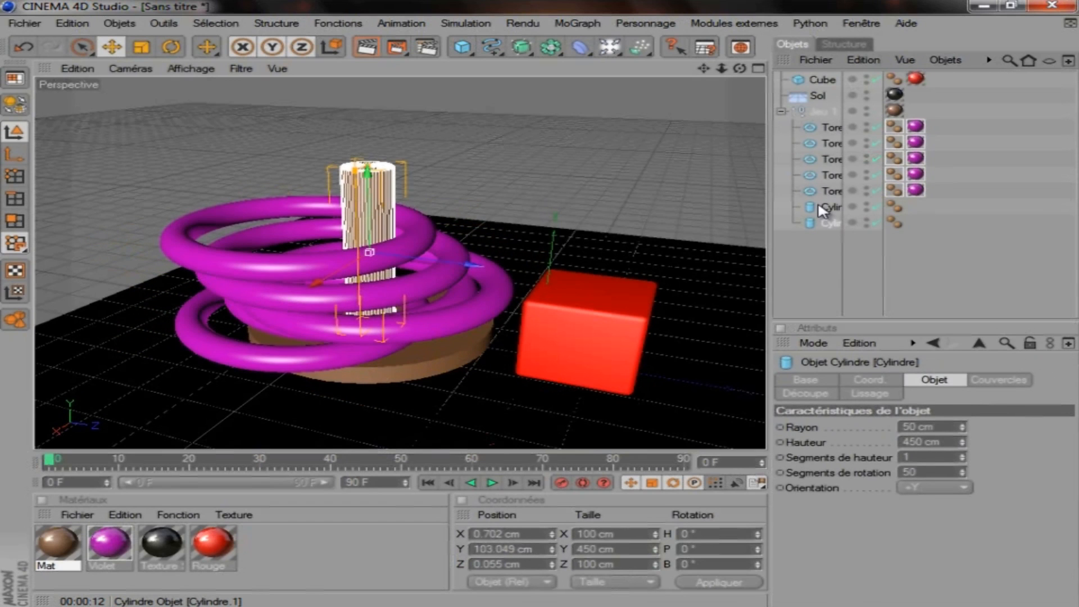
left_click(828, 223)
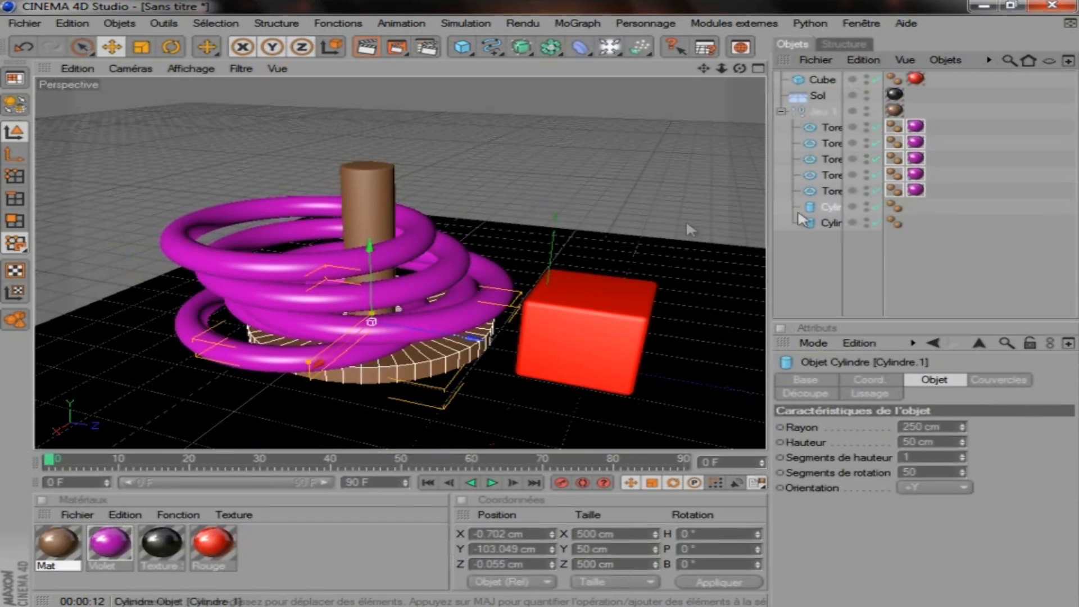
left_click(996, 380)
left_click(853, 460)
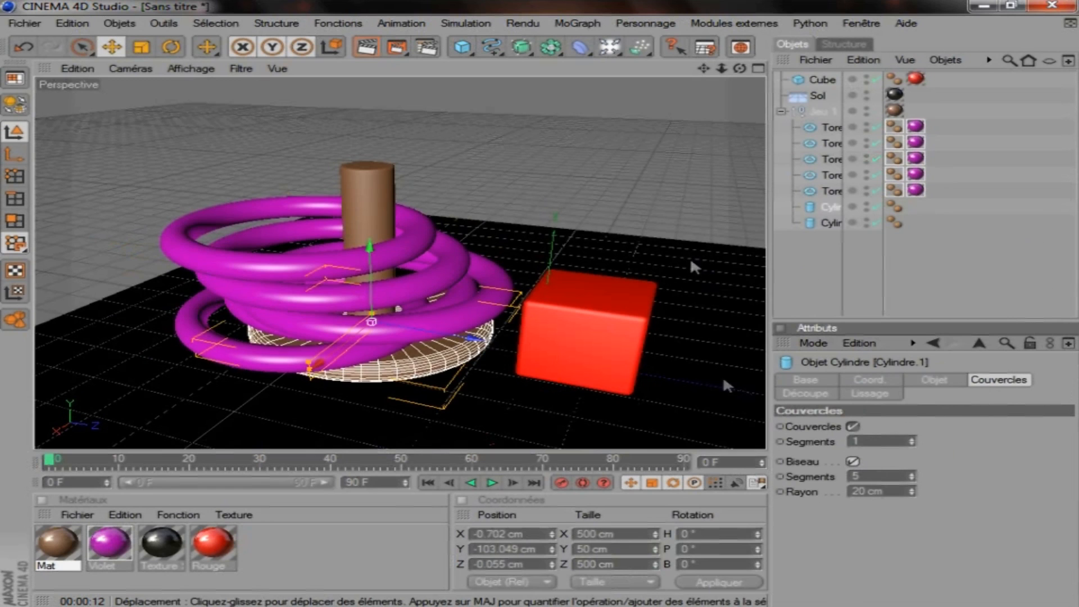
Step: Collapse the Jeu 1 group, add a cone to the scene and shift it along Z to about 328.6 cm
left_click(781, 111)
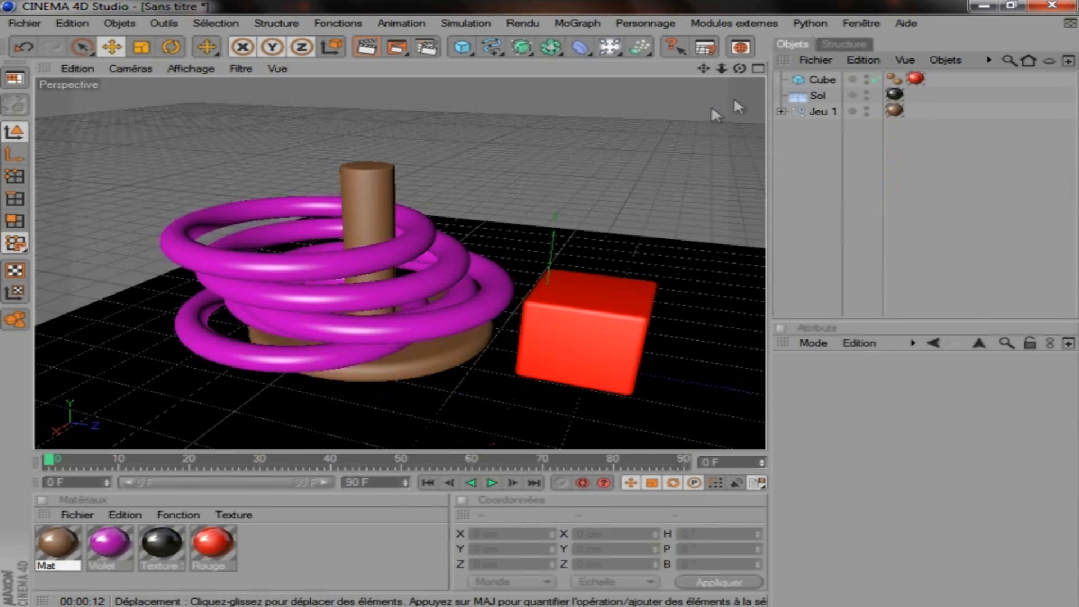
mouse_move(734, 69)
left_mouse_down()
mouse_move(498, 305)
mouse_move(543, 310)
mouse_move(537, 299)
mouse_move(649, 67)
left_mouse_up()
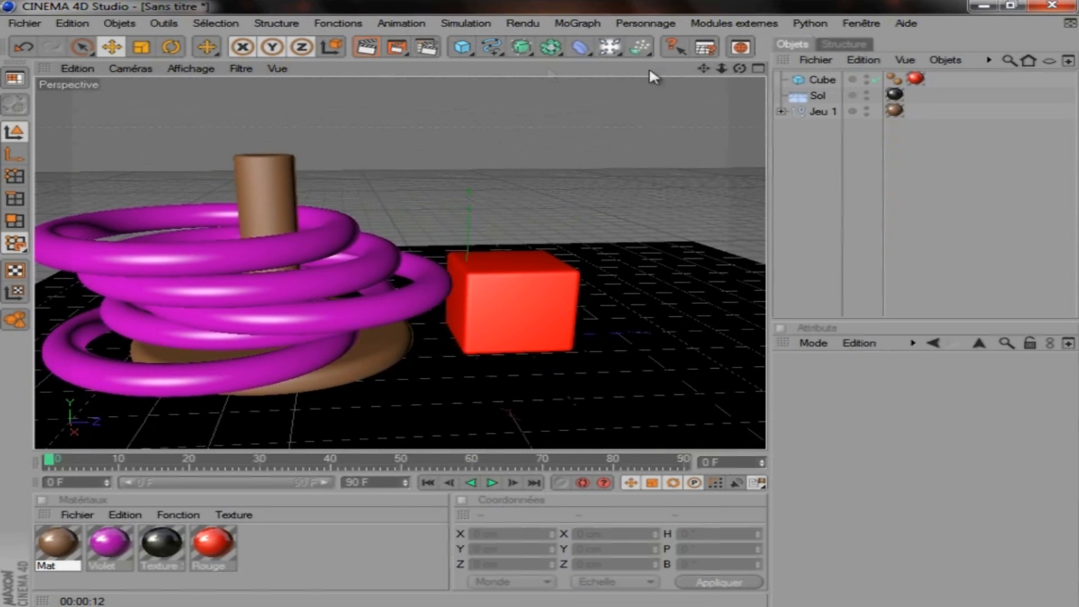
left_click(462, 47)
left_click(797, 71)
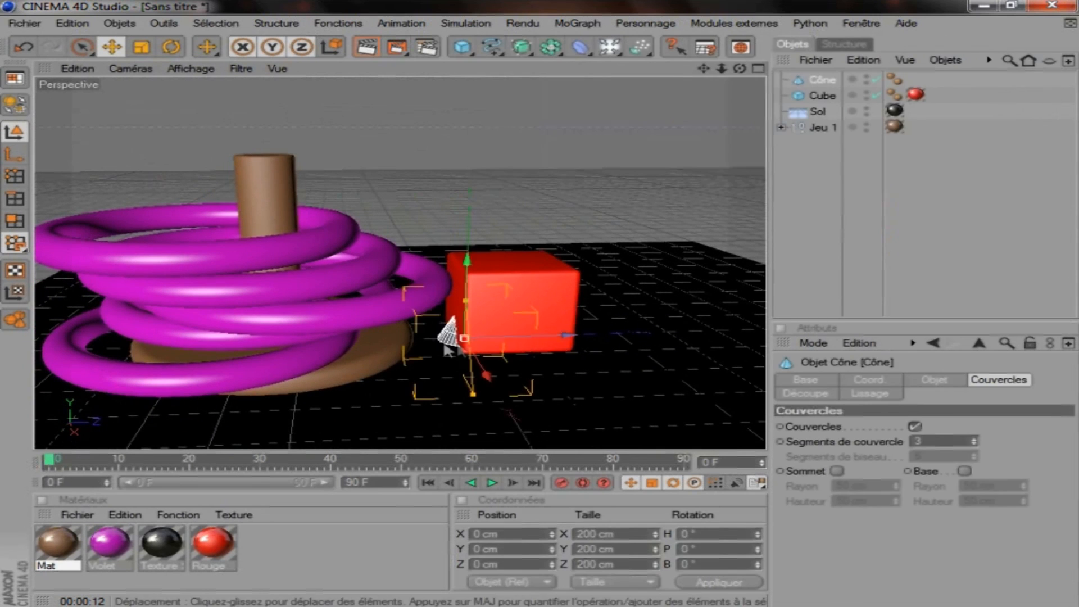
left_click_drag(537, 326, 540, 301)
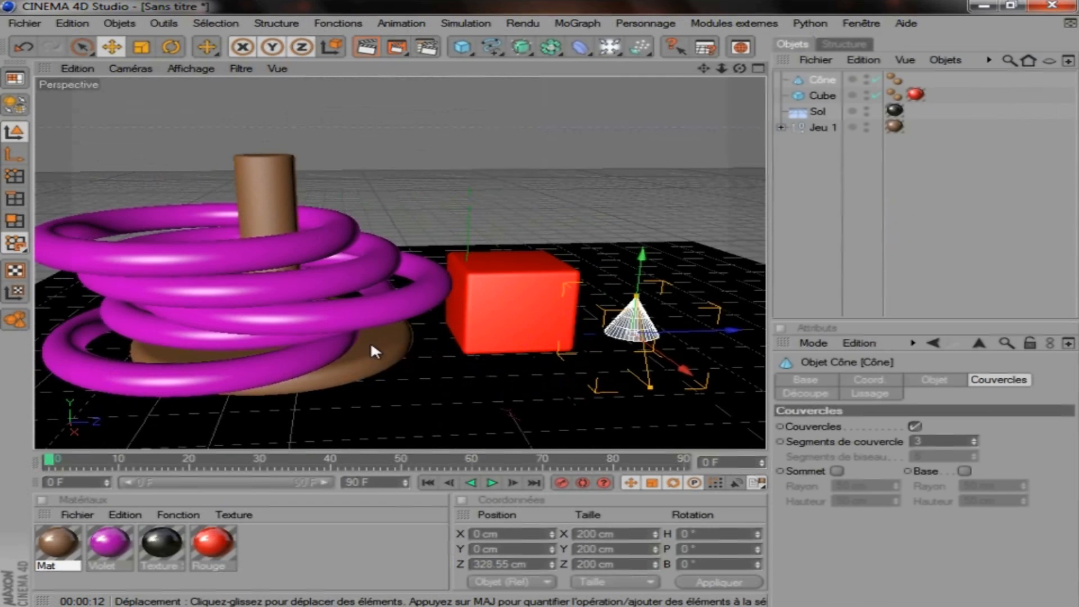
Step: Set the cone's Y position to 100 cm and move it in front of the red cube, to about X 291 cm, Z 9.9 cm
left_click(487, 549)
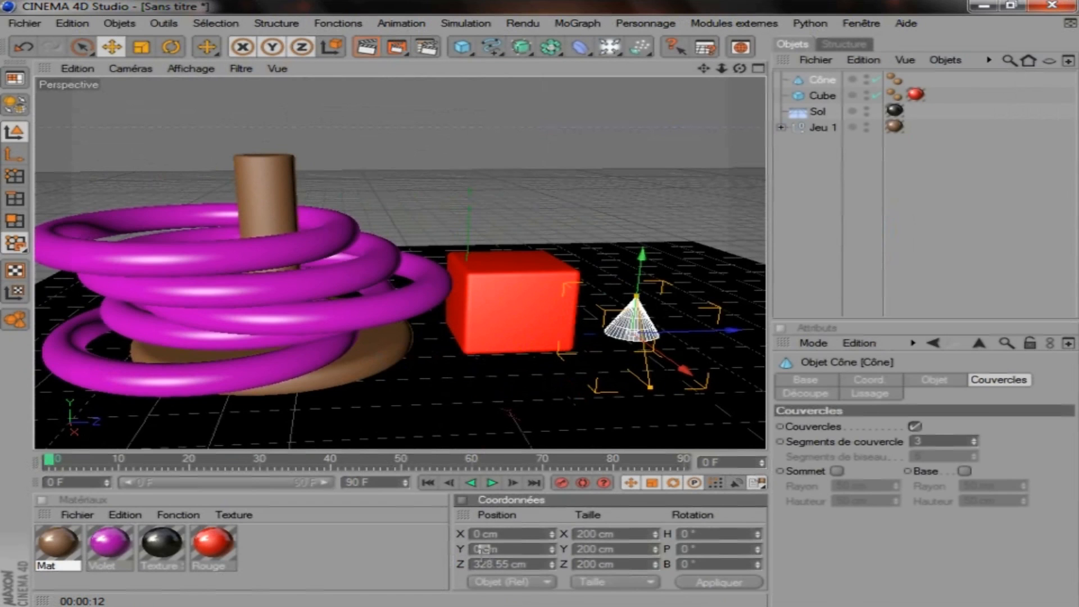
type("100")
key("Return")
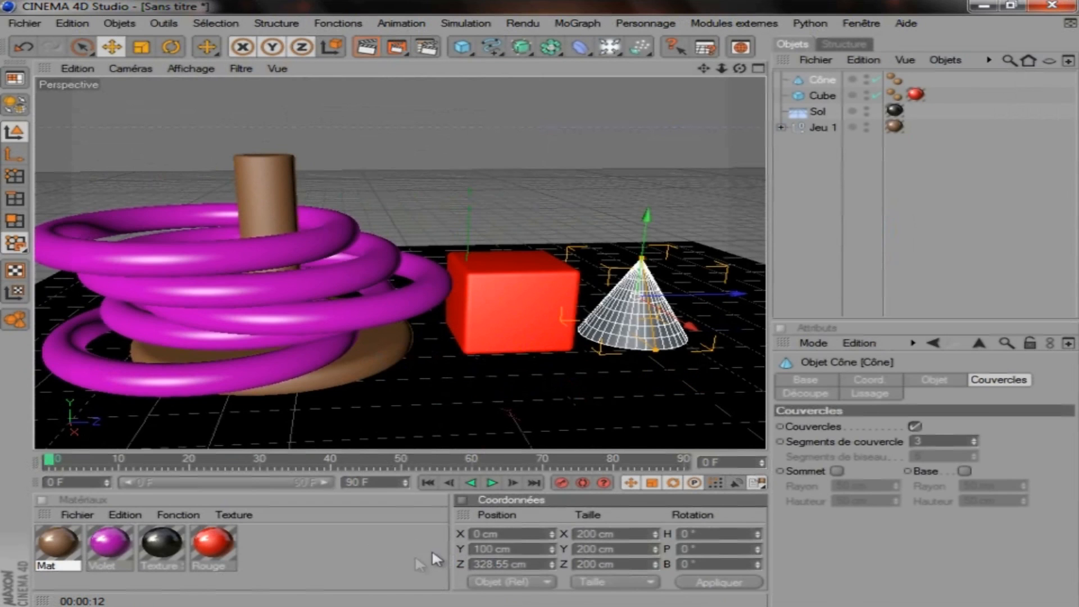
left_click_drag(544, 307, 608, 316)
left_click_drag(581, 355, 609, 387)
left_click_drag(667, 348, 615, 348)
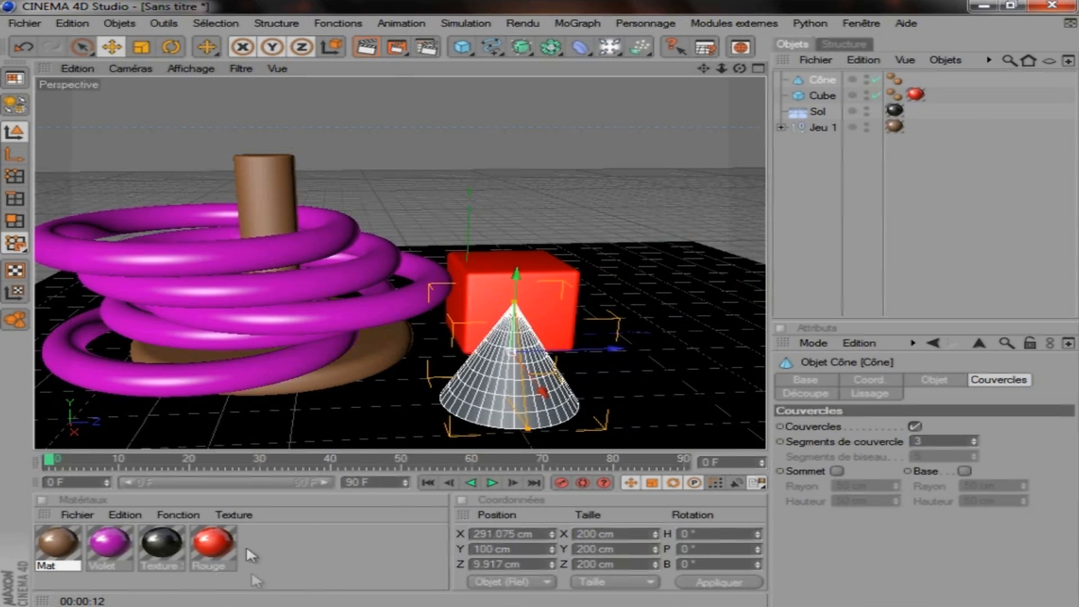
Step: Create a new material and make its colour green by setting the red and blue components to 0
double_click(264, 539)
double_click(56, 542)
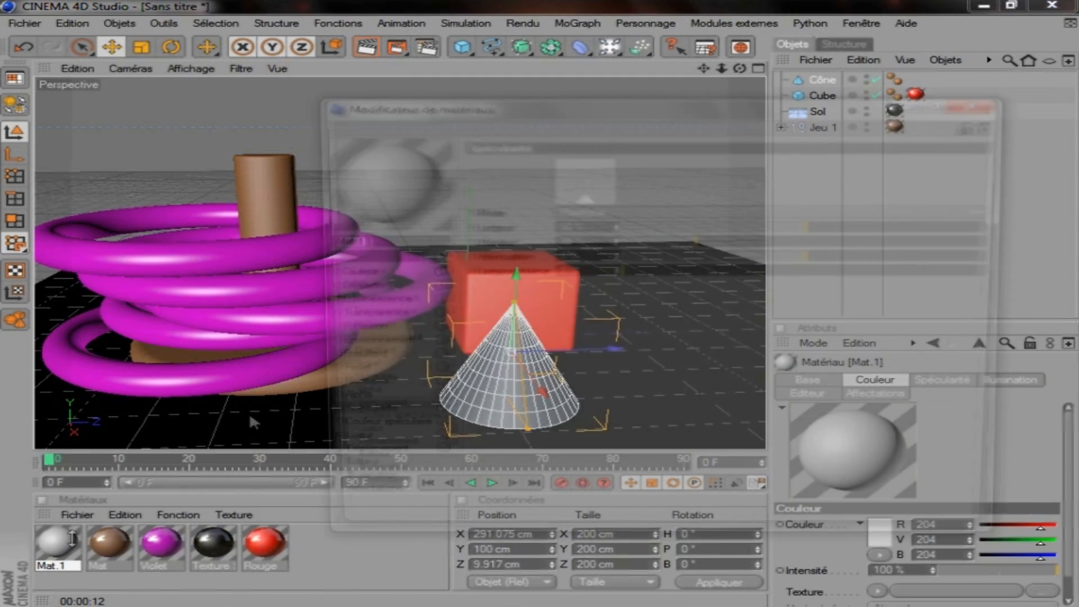
left_click(360, 272)
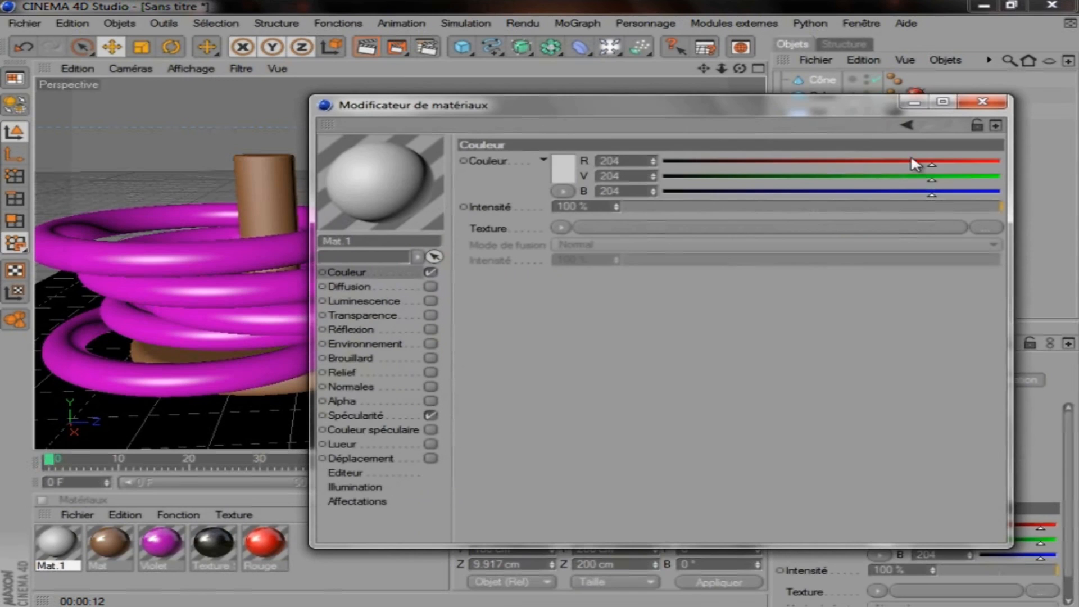
left_click_drag(911, 160, 526, 160)
left_click_drag(834, 195, 534, 191)
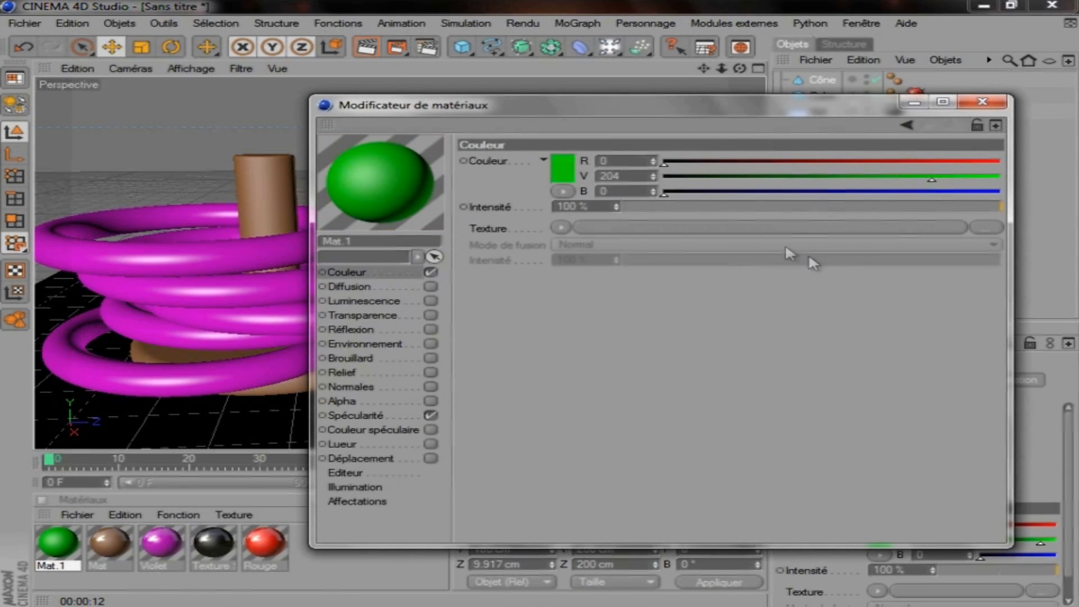
Step: Enable reflection on the green material Mat.1 with an intensity of 30 %
left_click(384, 330)
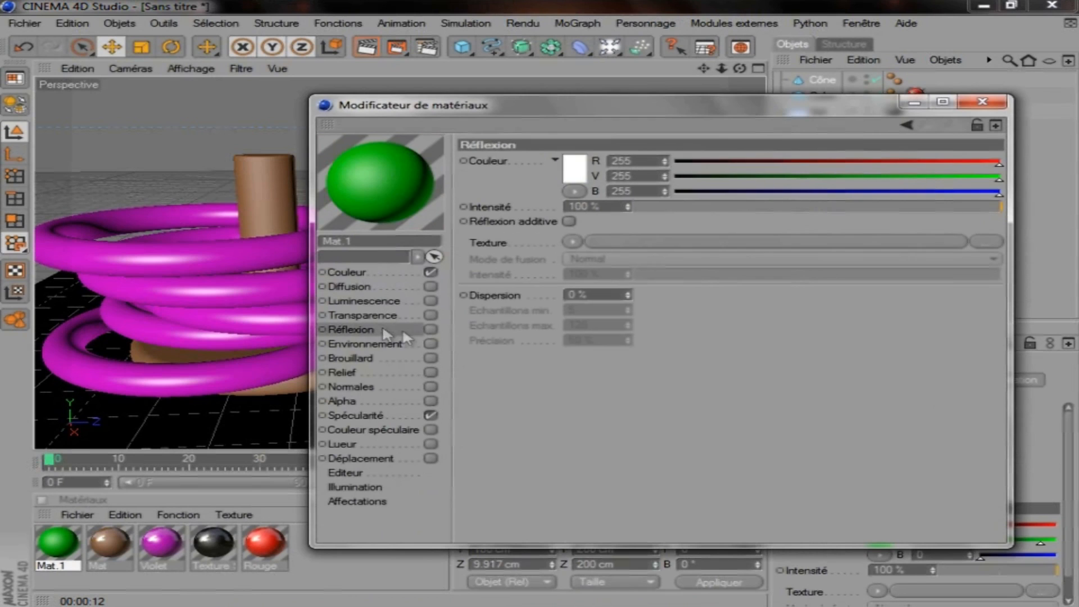
left_click(431, 329)
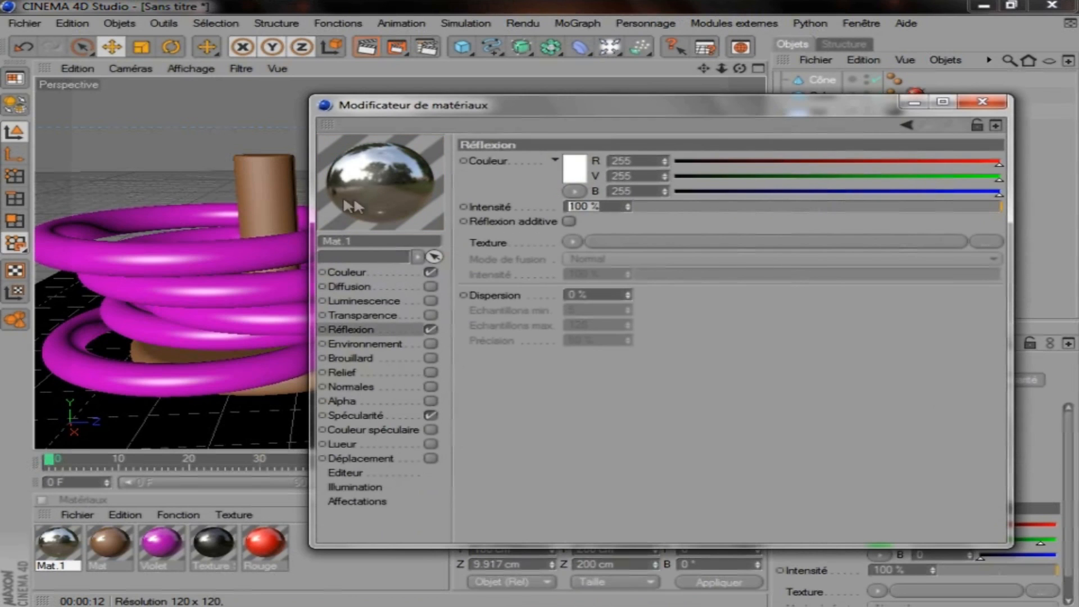
type("30")
key("Return")
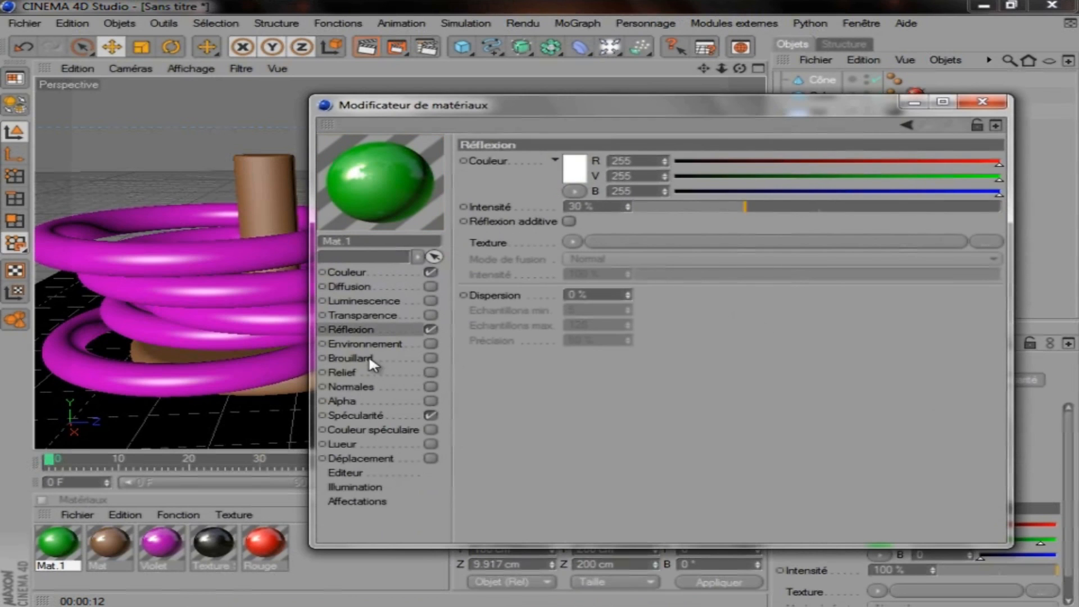
Step: Add a Fresnel texture at 50 % intensity to the reflection and apply the green material to the cone
left_click(571, 241)
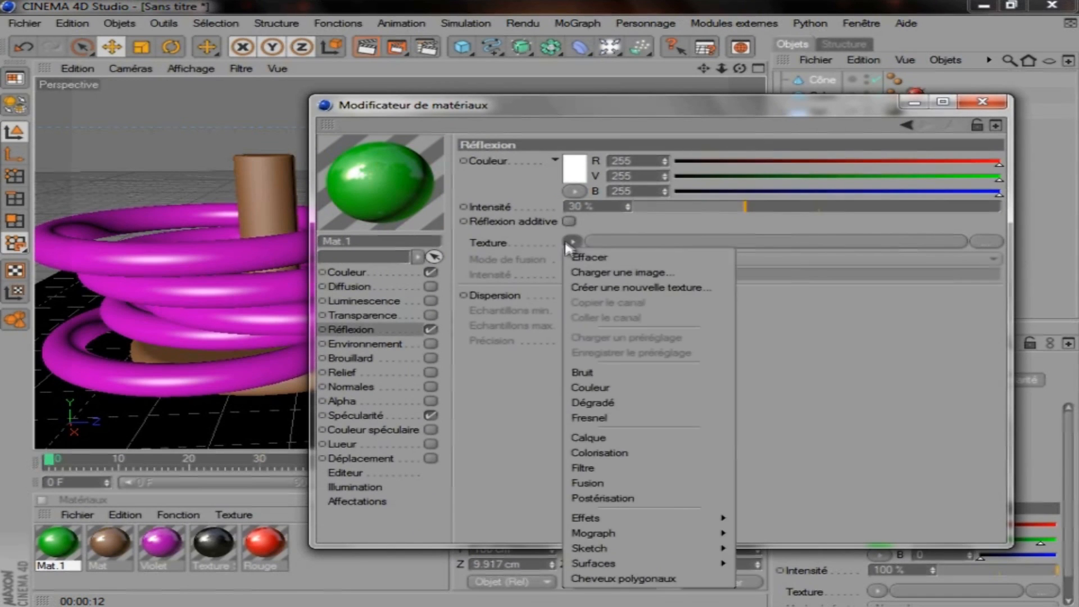
left_click(630, 420)
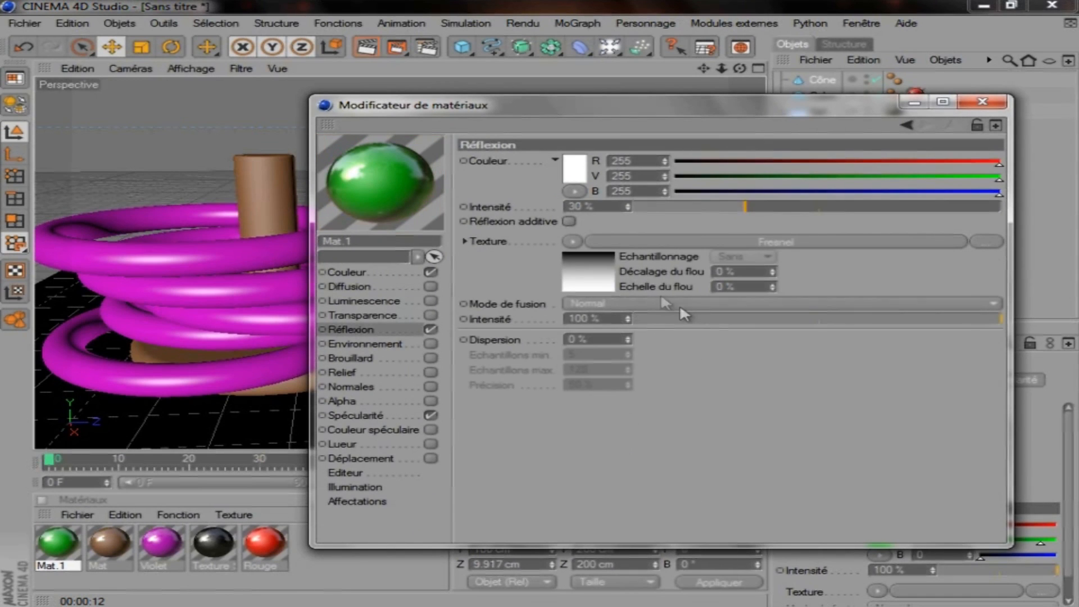
left_click(690, 318)
left_click_drag(767, 321, 817, 321)
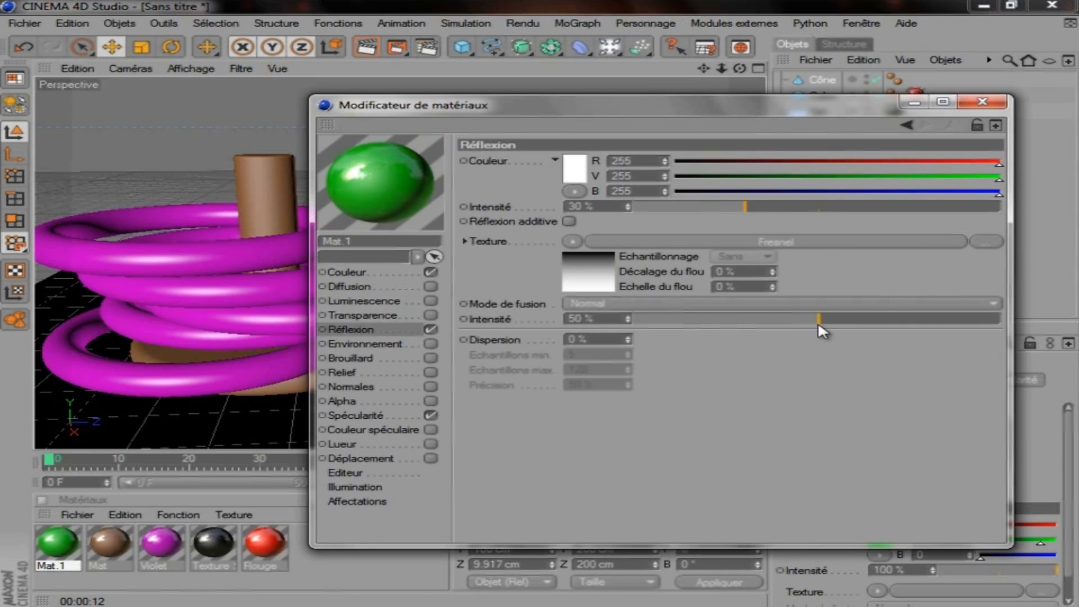
left_click(984, 103)
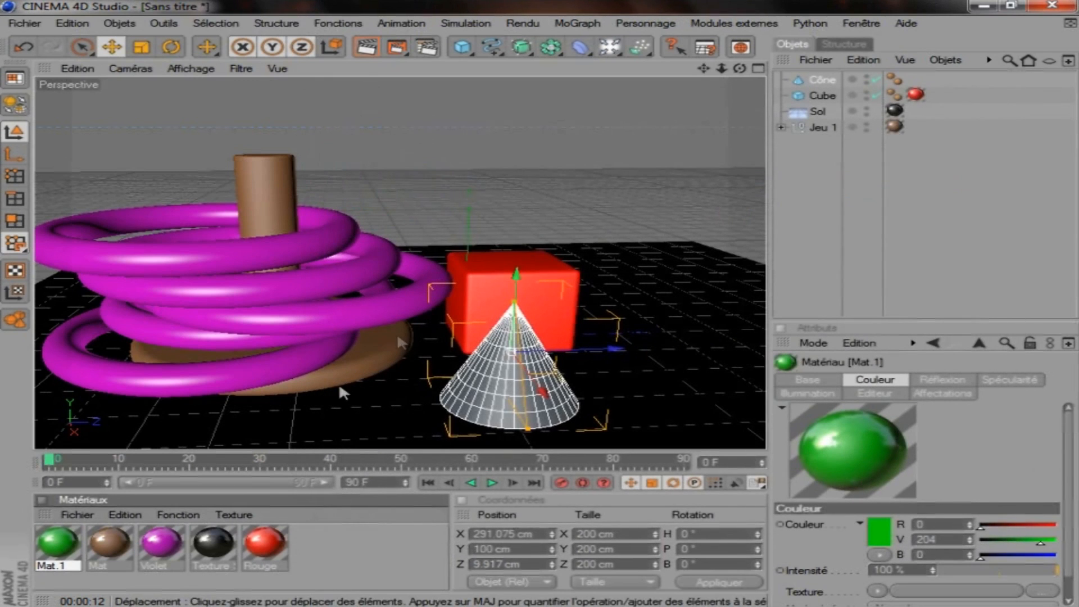
left_click_drag(481, 410, 483, 412)
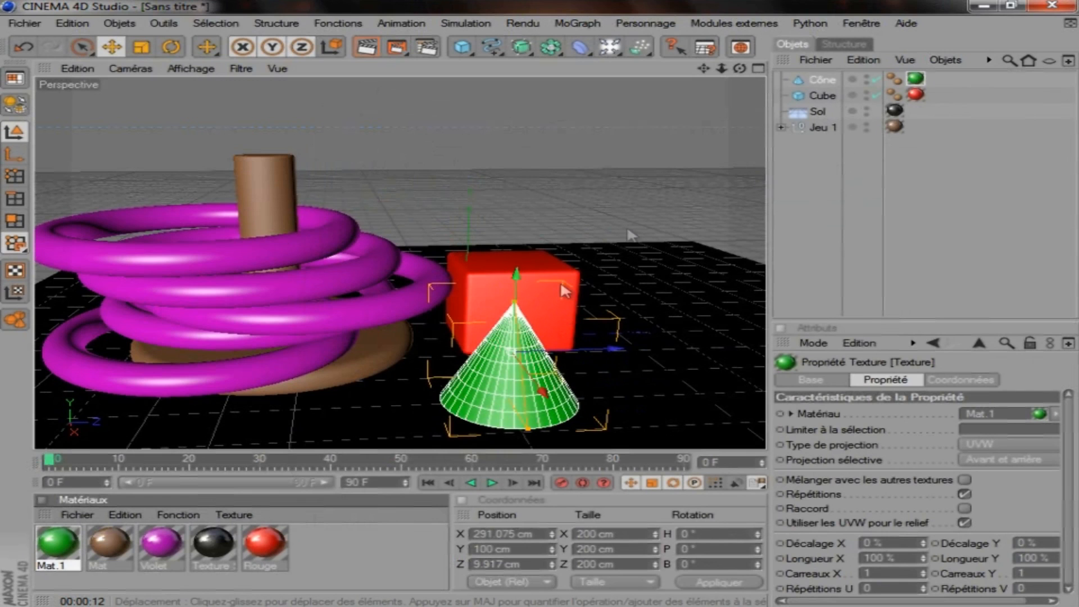
Step: Try rounding the cone's tip by enabling its Sommet bevel and raising the bevel radius
left_click(819, 81)
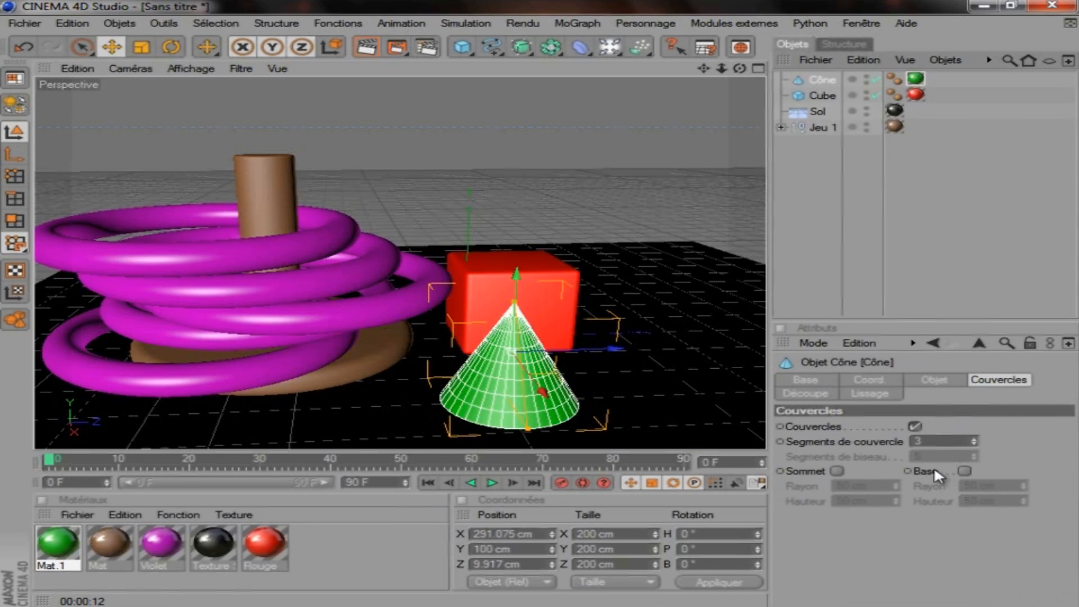
left_click(837, 470)
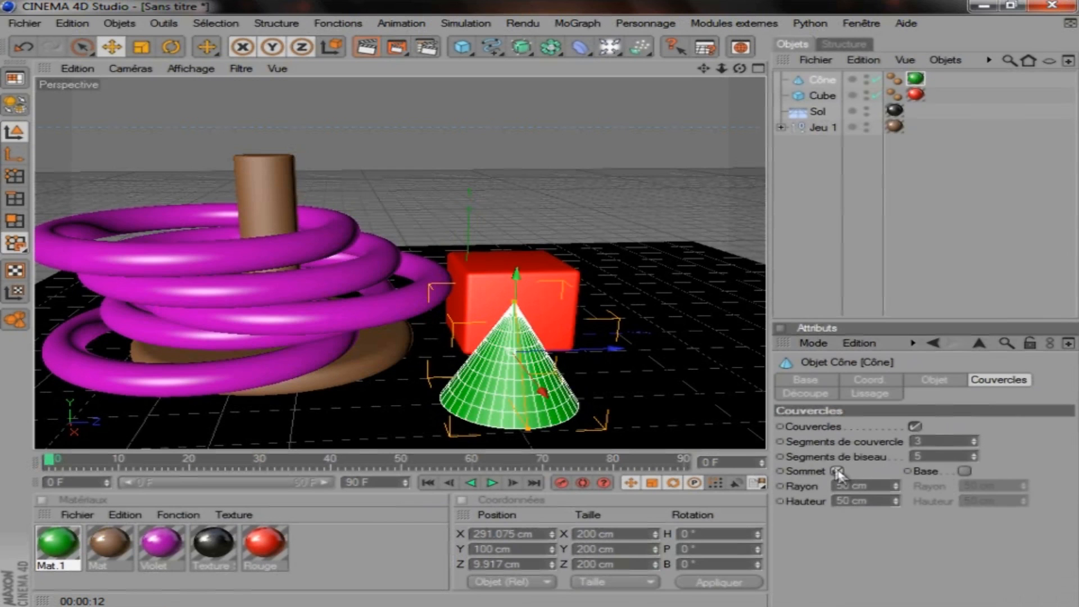
scroll(628, 349, "up", 3)
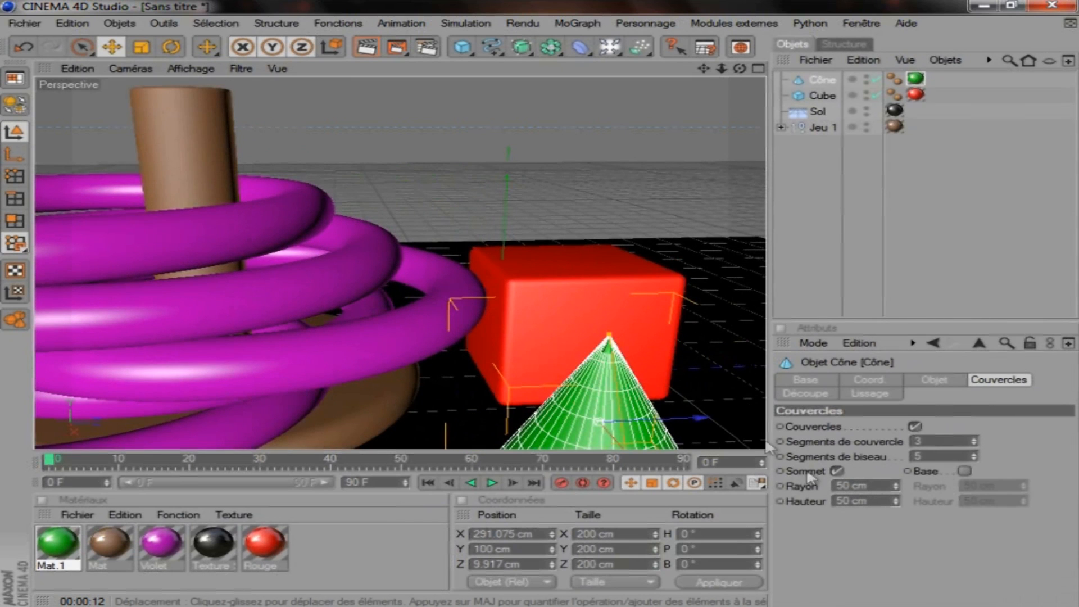
left_click(899, 484)
left_click(898, 484)
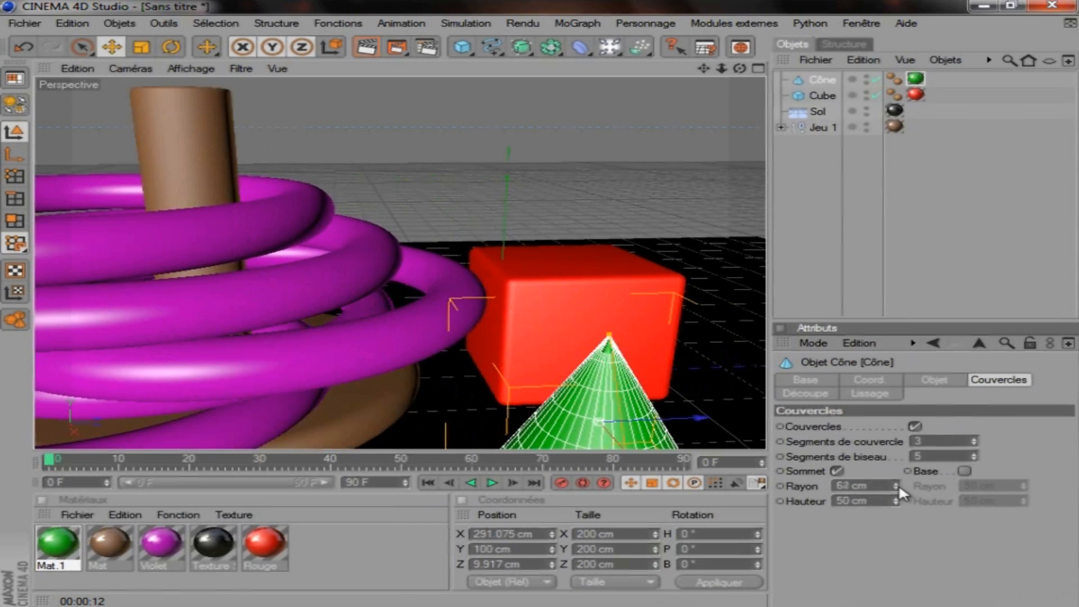
left_click(837, 471)
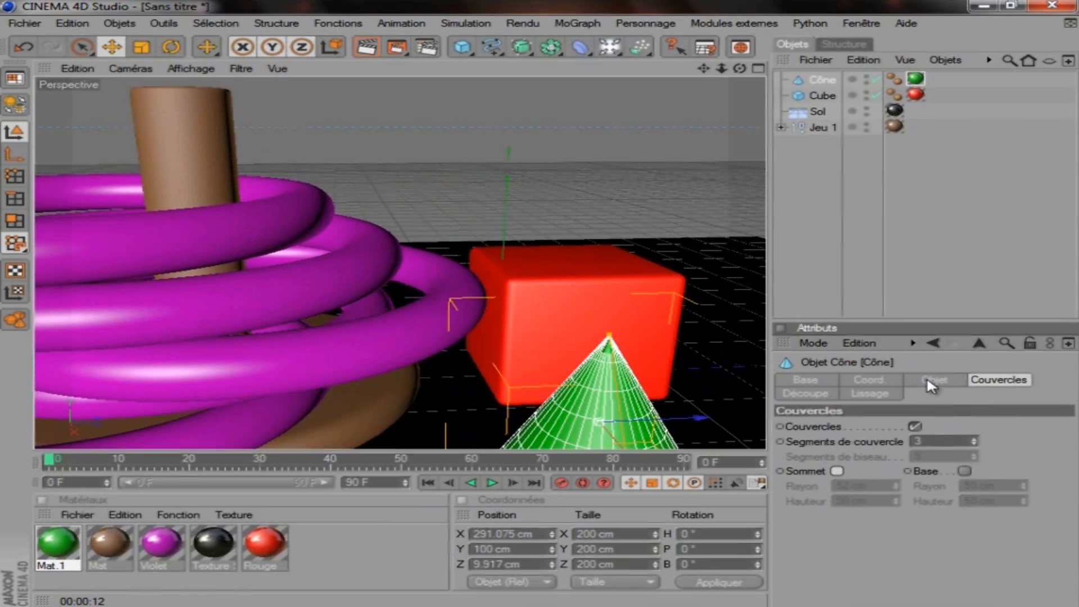
Step: Round the cone's base edge by enabling the Base bevel with a radius of 15 cm
left_click(964, 471)
scroll(571, 368, "down", 3)
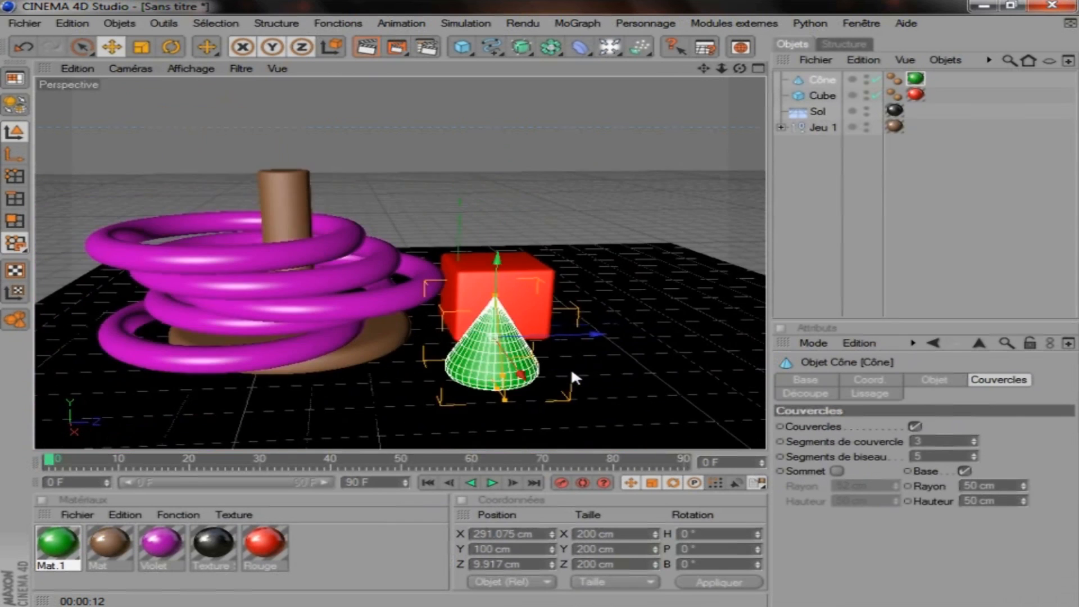
scroll(571, 367, "up", 1)
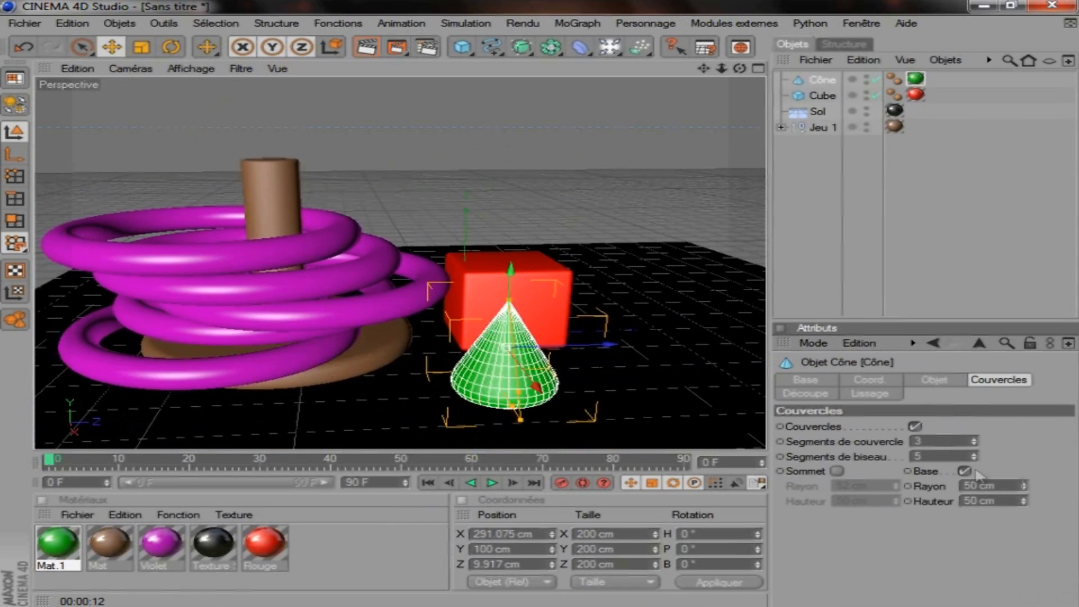
left_click_drag(1023, 485, 1023, 484)
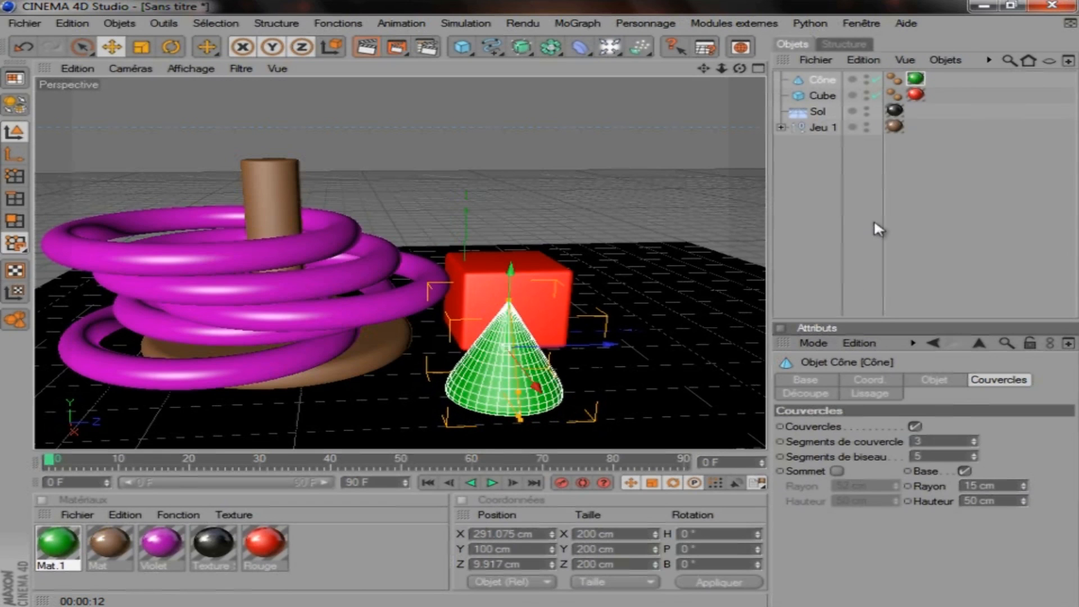
Step: Set the cone's top radius (Rayon du sommet) to 20 cm to flatten its tip
left_click(944, 380)
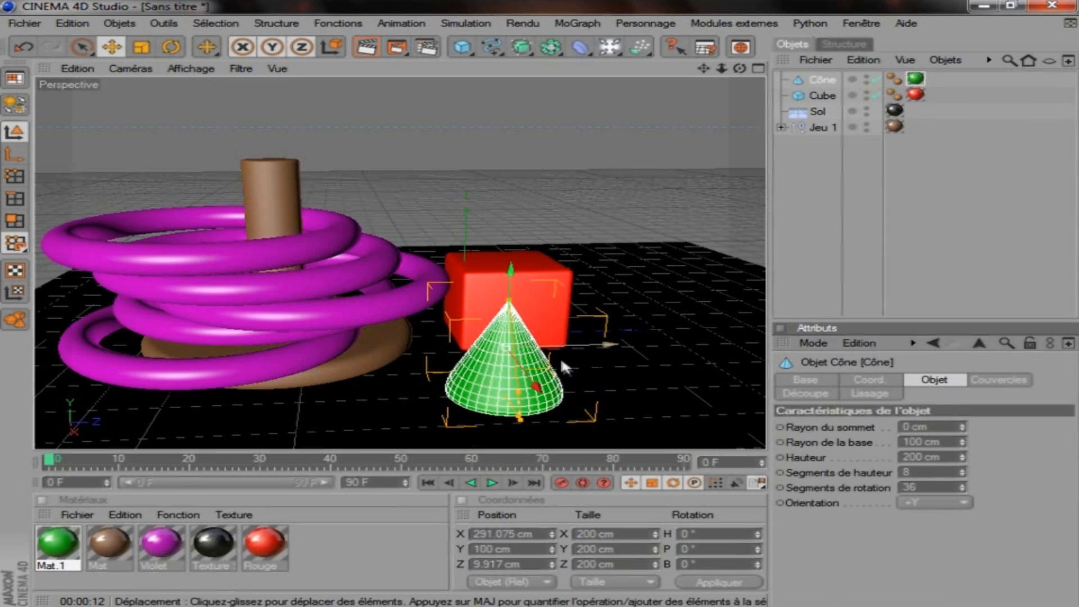
left_click_drag(964, 425, 961, 421)
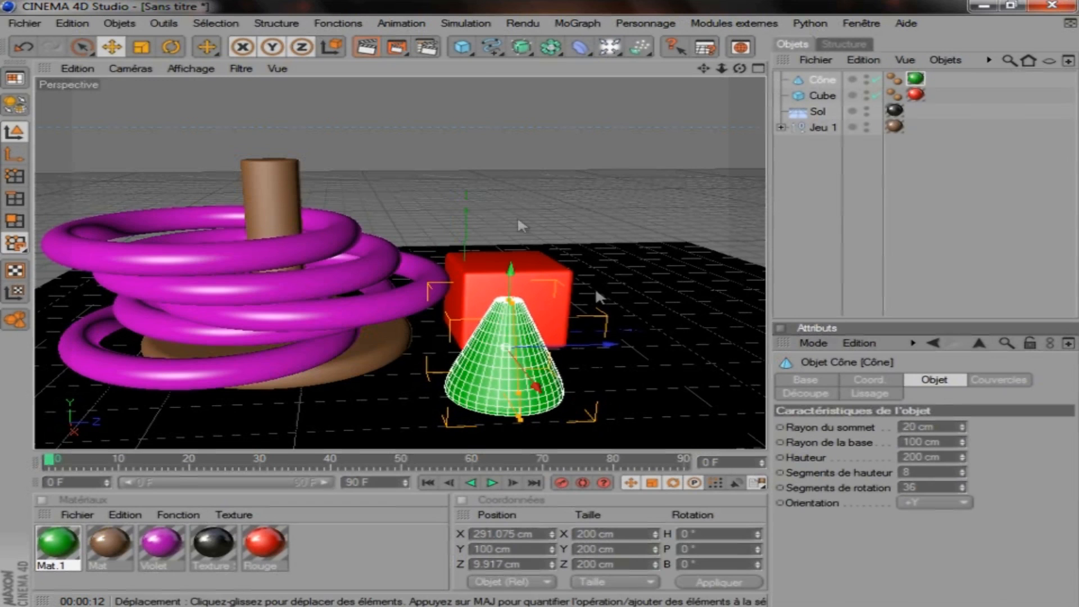
left_click_drag(707, 68, 537, 301)
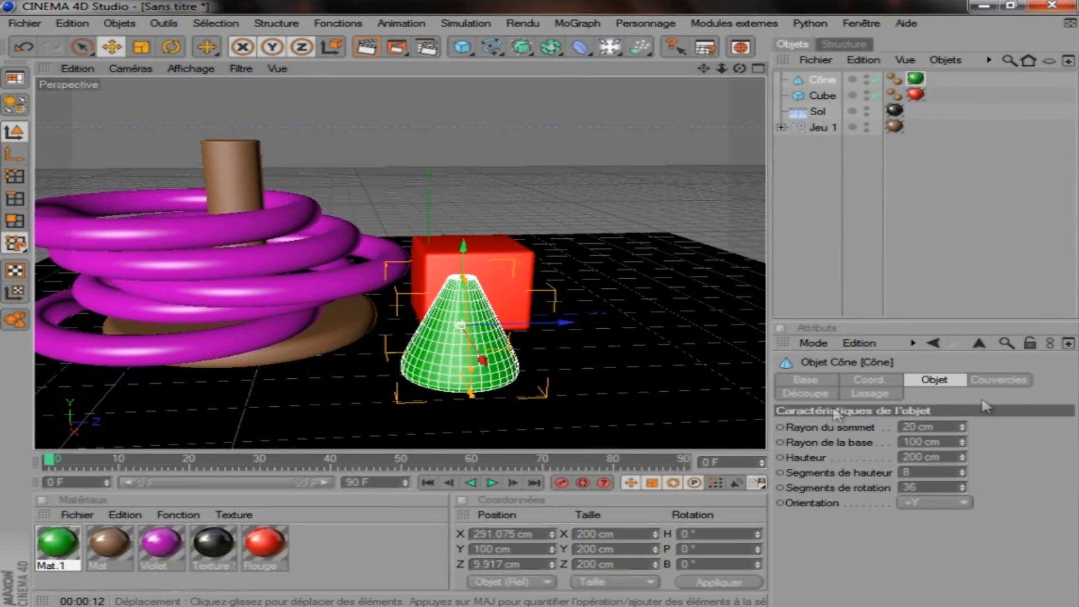
left_click(1006, 380)
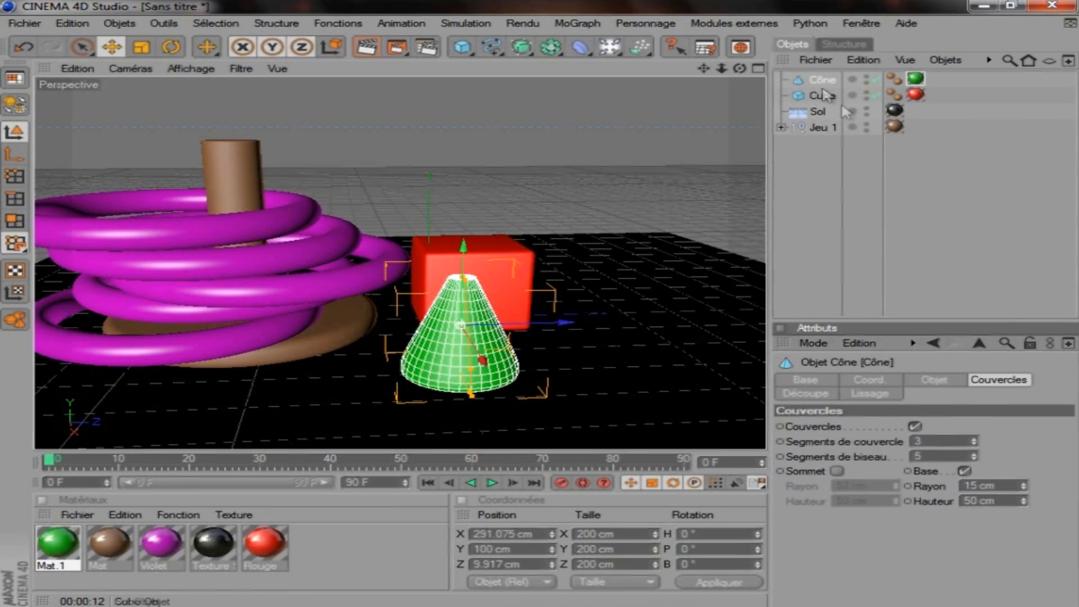
left_click(934, 380)
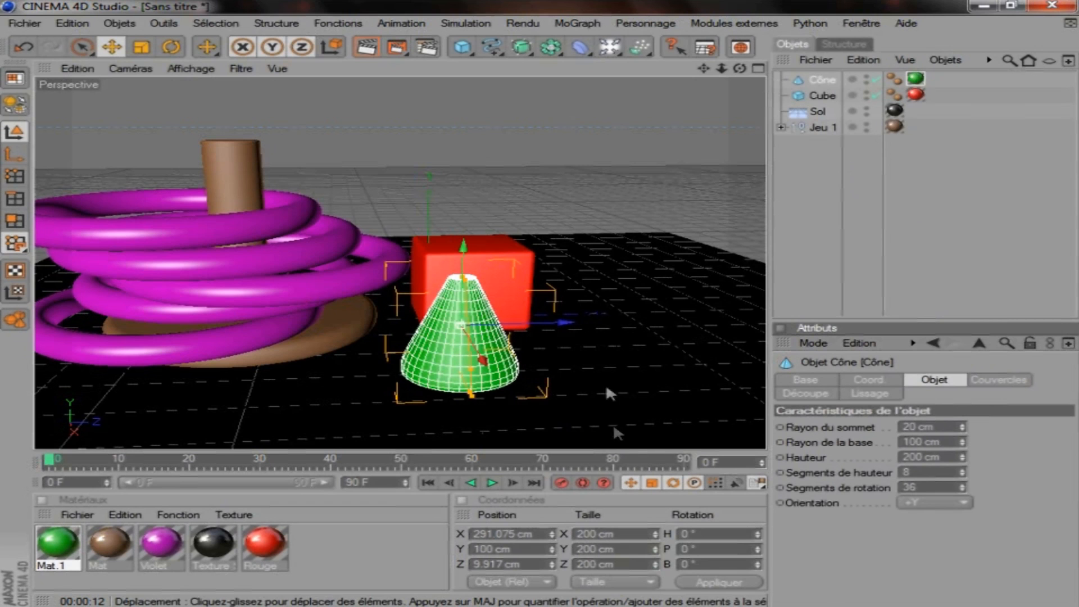
Step: Add a sphere and move it beside the cone, to about X 317 cm and Z 228 cm
left_click(462, 47)
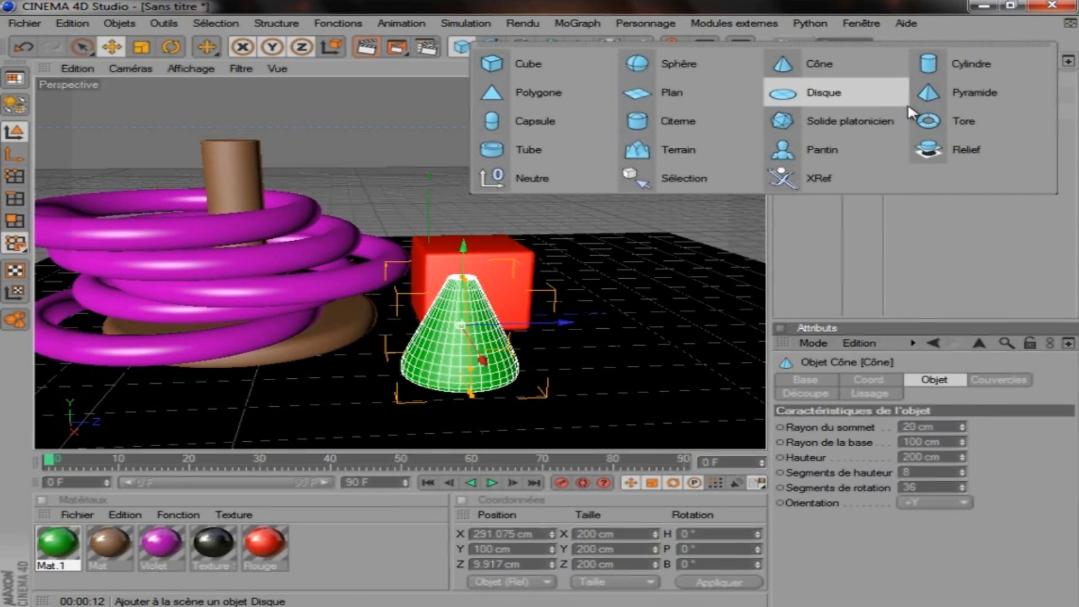
left_click(646, 64)
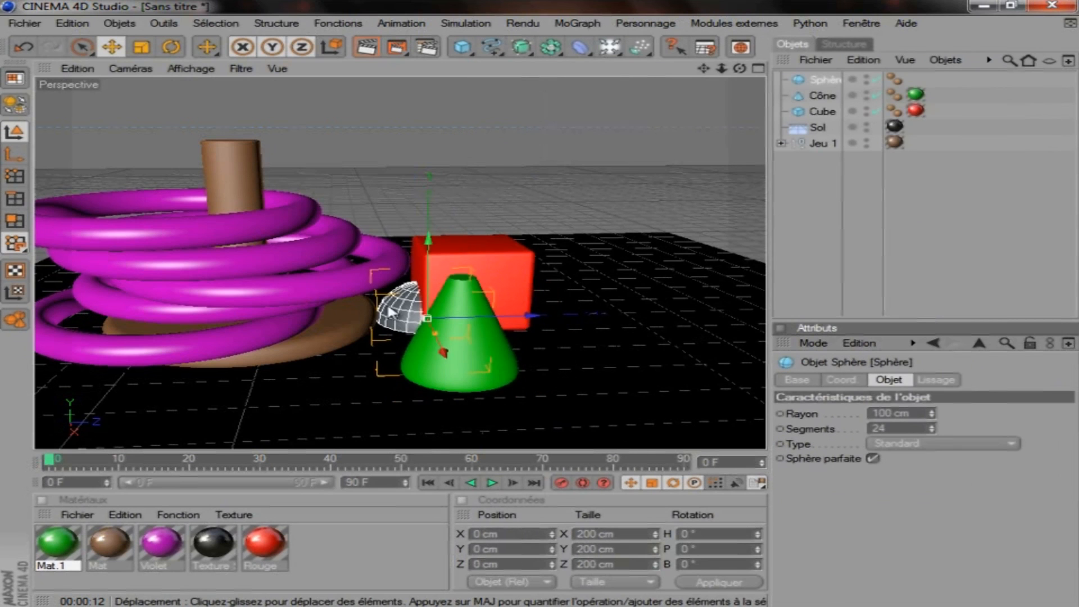
left_click_drag(443, 352, 477, 423)
left_click_drag(558, 373, 578, 387)
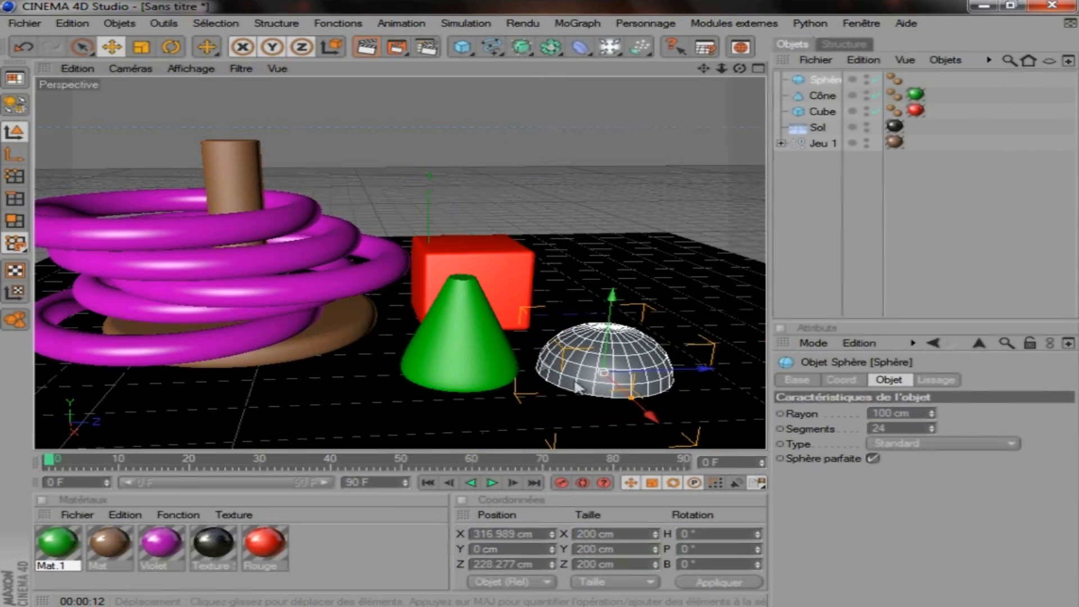
Step: Set the sphere's radius to 20 cm to match the cone's top radius
left_click(463, 320)
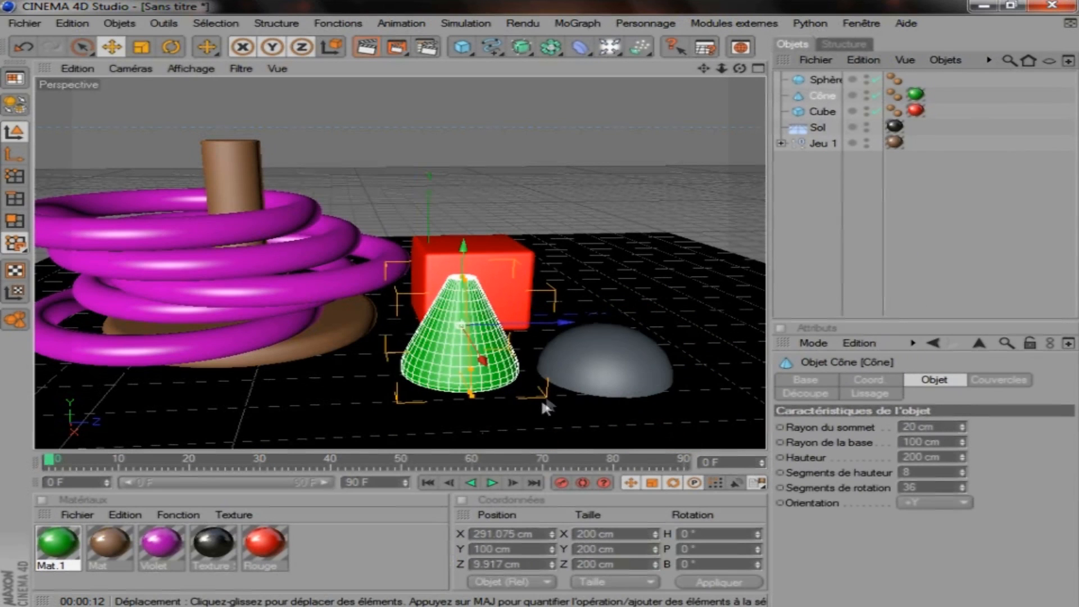
left_click(625, 353)
left_click(902, 414)
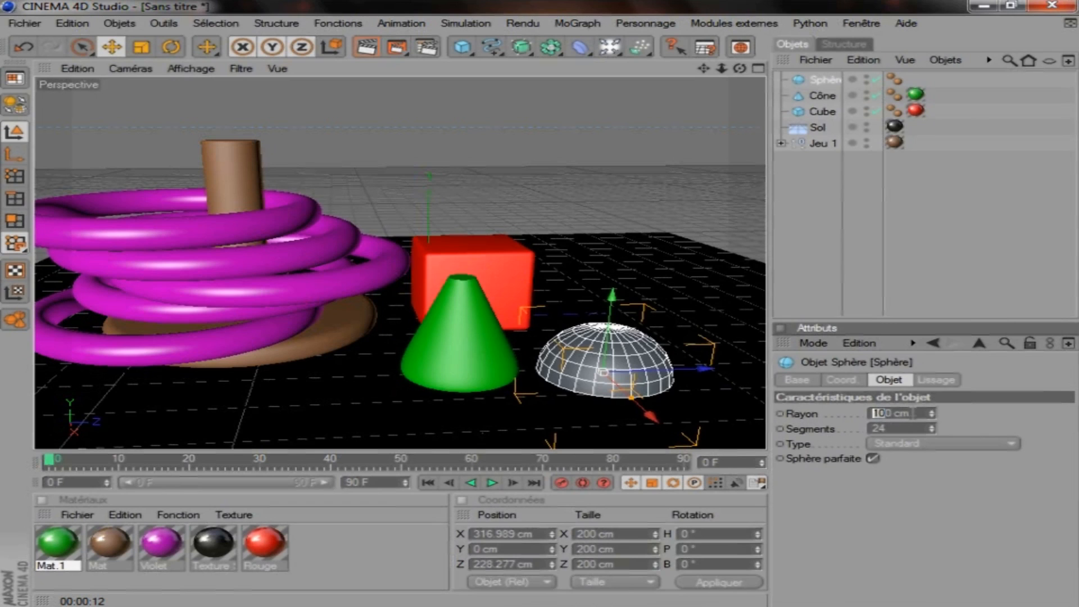
key("Return")
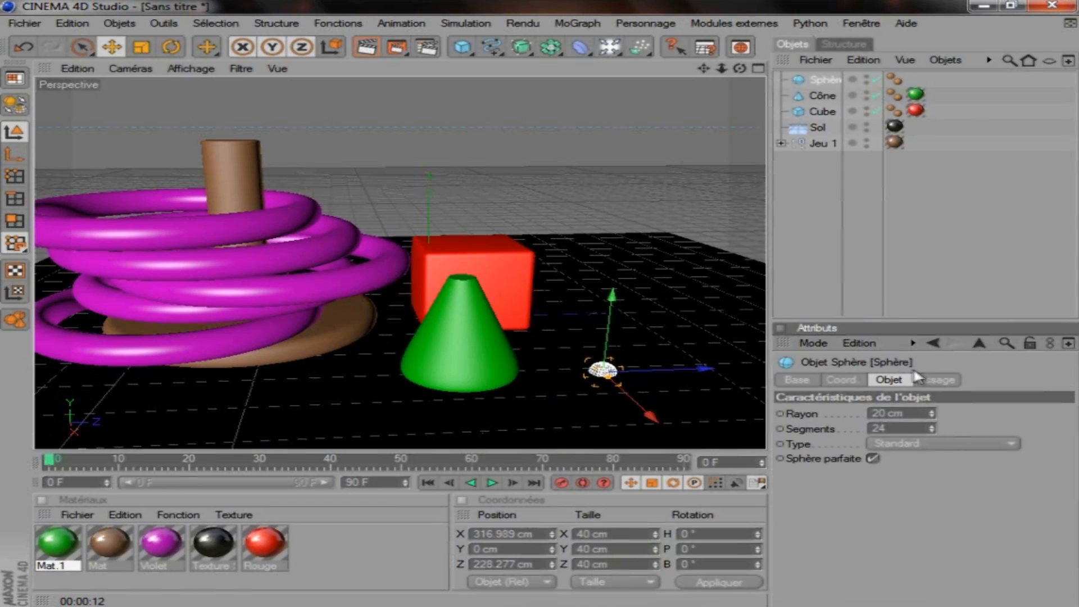
Step: Set the sphere's segments to 50 and its type to Hémisphère
type("50")
key("Return")
left_click(872, 460)
left_click(884, 443)
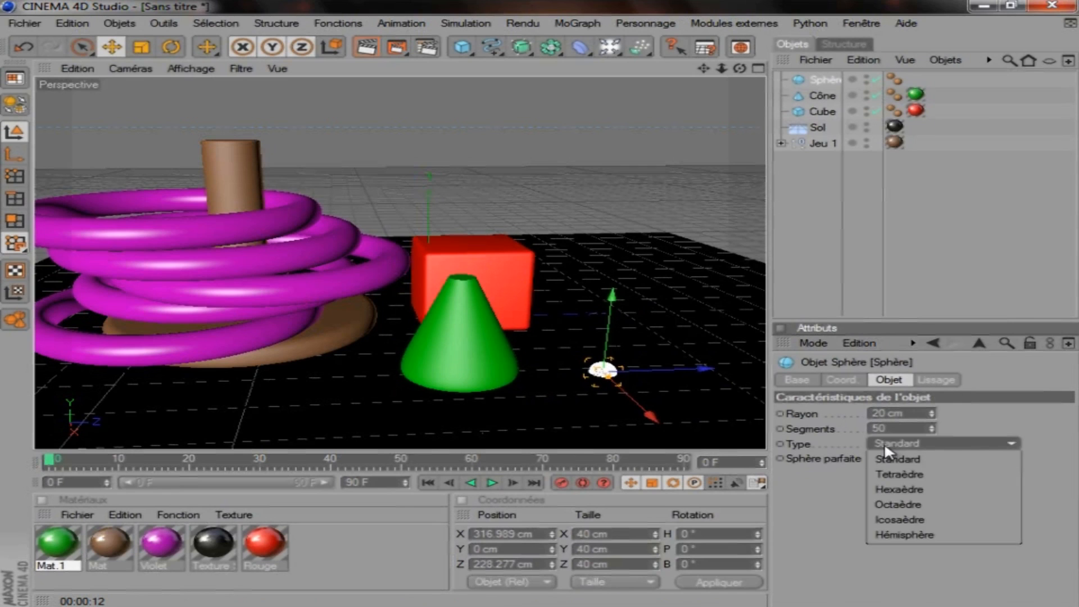
left_click(938, 535)
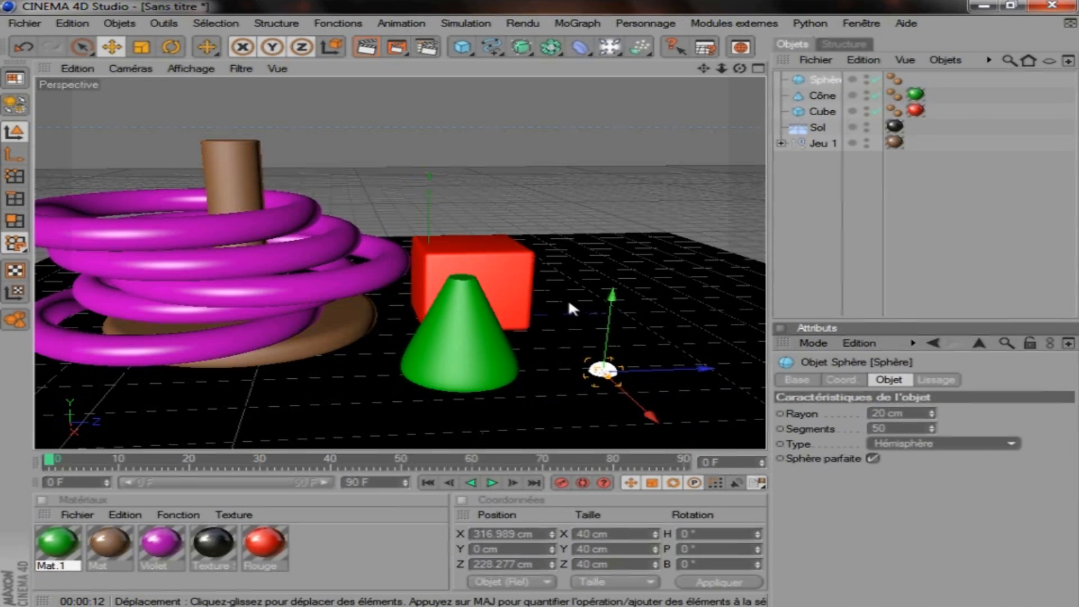
Step: Move the hemisphere onto the cone's flat top, at about X 291.6, Y 200.6 and Z 10.8 cm
left_click_drag(642, 371, 542, 303)
left_click_drag(470, 300, 612, 170)
scroll(665, 255, "up", 2)
scroll(666, 259, "up", 1)
left_click_drag(708, 66, 572, 214)
left_click_drag(721, 68, 516, 241)
left_click_drag(338, 207, 448, 209)
left_click_drag(562, 146, 541, 303)
left_click_drag(559, 267, 546, 309)
left_click_drag(494, 242, 492, 241)
left_click_drag(567, 167, 545, 312)
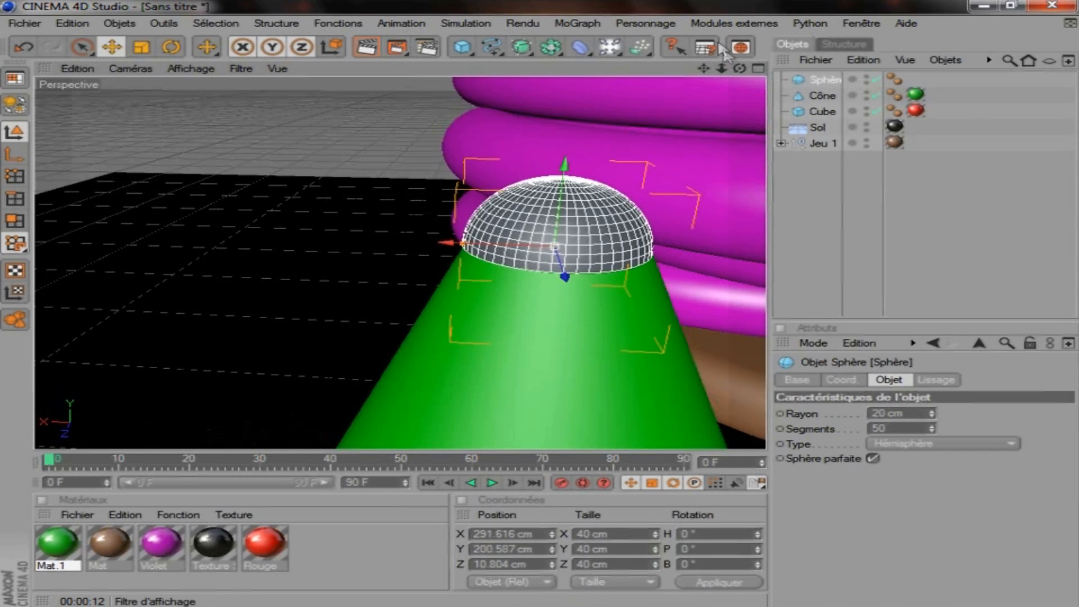
Step: Fine-tune the hemisphere on the cone's top to about Y 200.1 and Z 9.9 cm, and apply the green material Mat.1 to it
left_click_drag(739, 68, 545, 310)
scroll(719, 142, "up", 3)
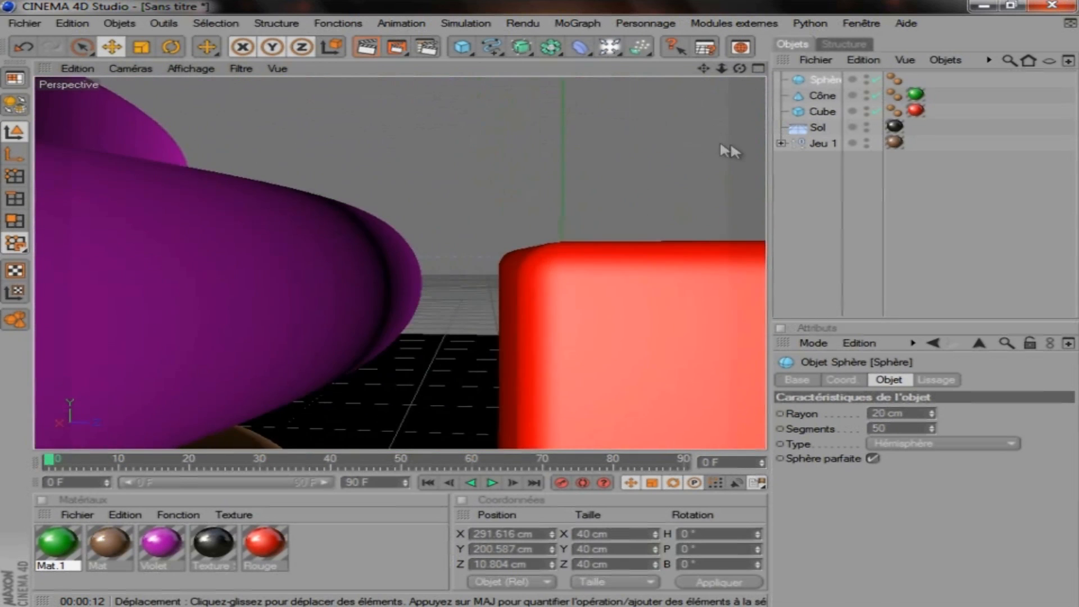
scroll(720, 142, "down", 2)
left_click_drag(705, 68, 533, 311)
left_click_drag(740, 69, 541, 308)
left_click_drag(529, 158, 544, 312)
left_click_drag(636, 241, 539, 303)
scroll(674, 229, "down", 10)
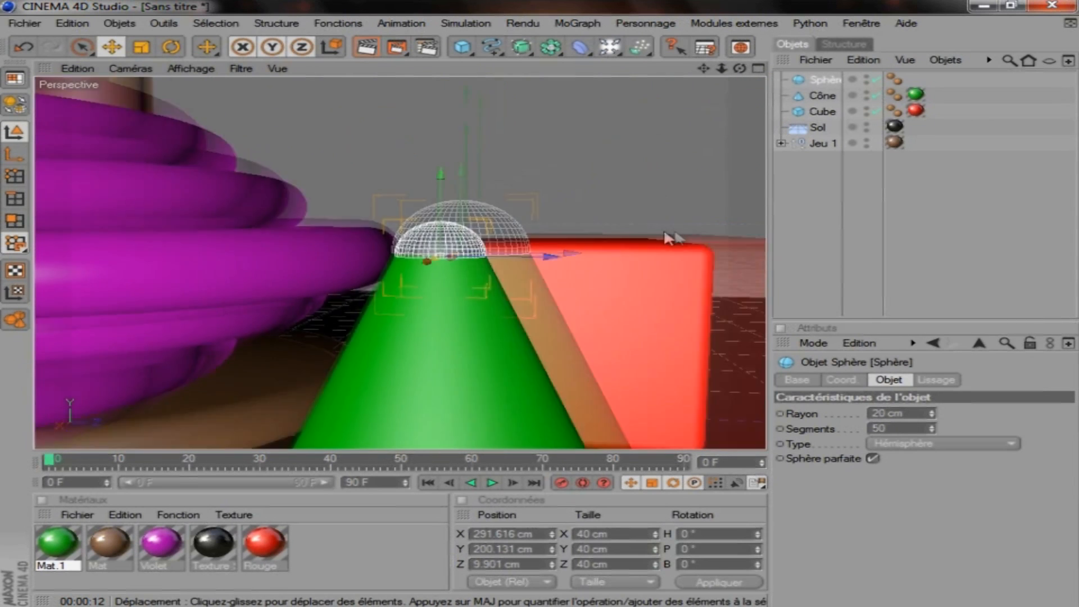
left_click_drag(57, 542, 415, 259)
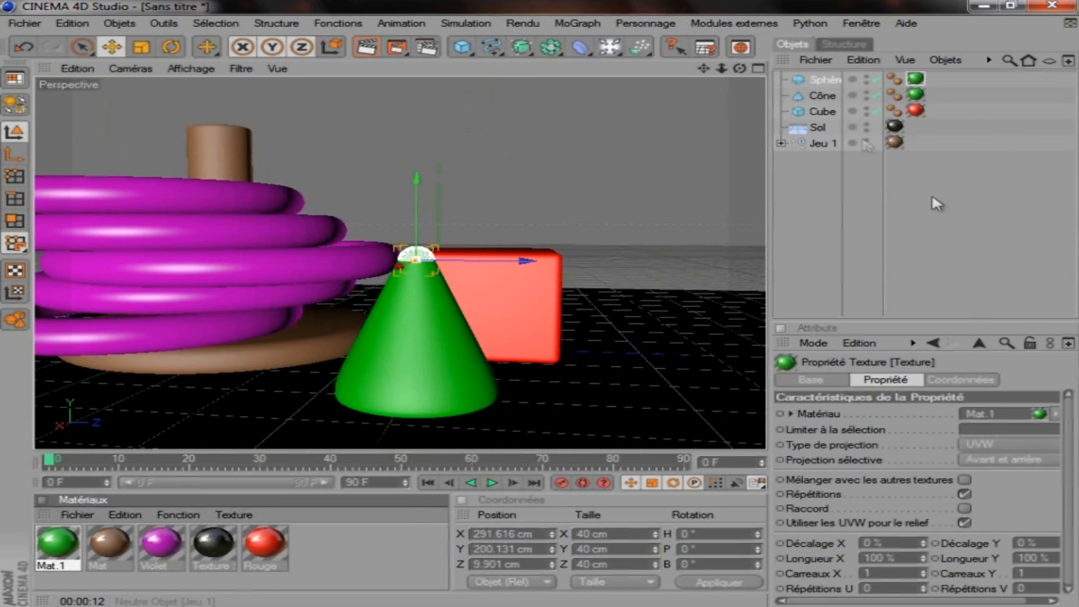
Step: Move the Sol floor object below the Jeu 1 group in the object list
left_click_drag(948, 246, 807, 76)
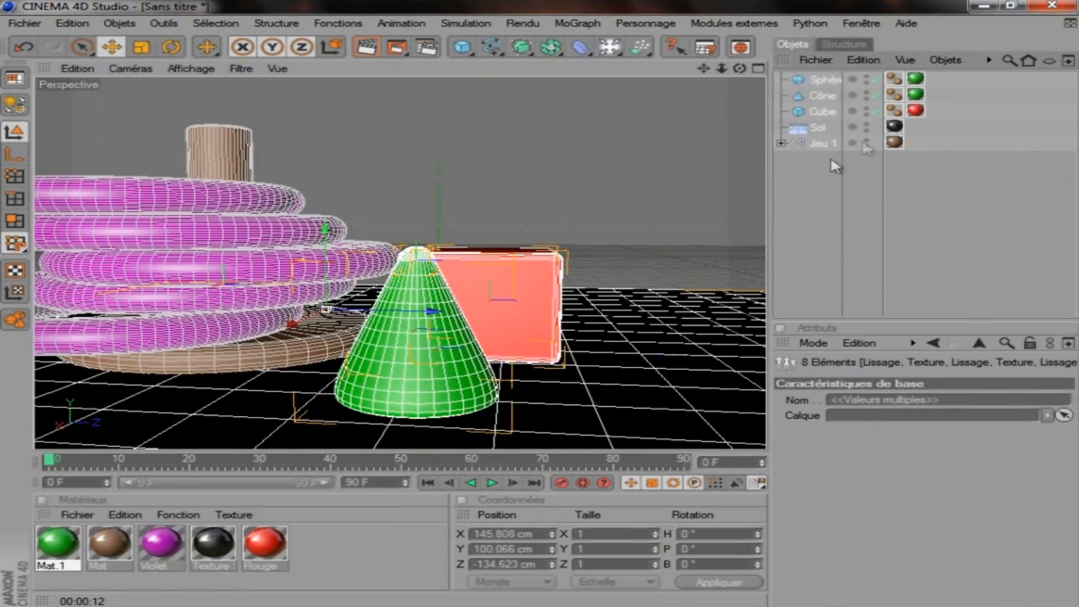
left_click(815, 130)
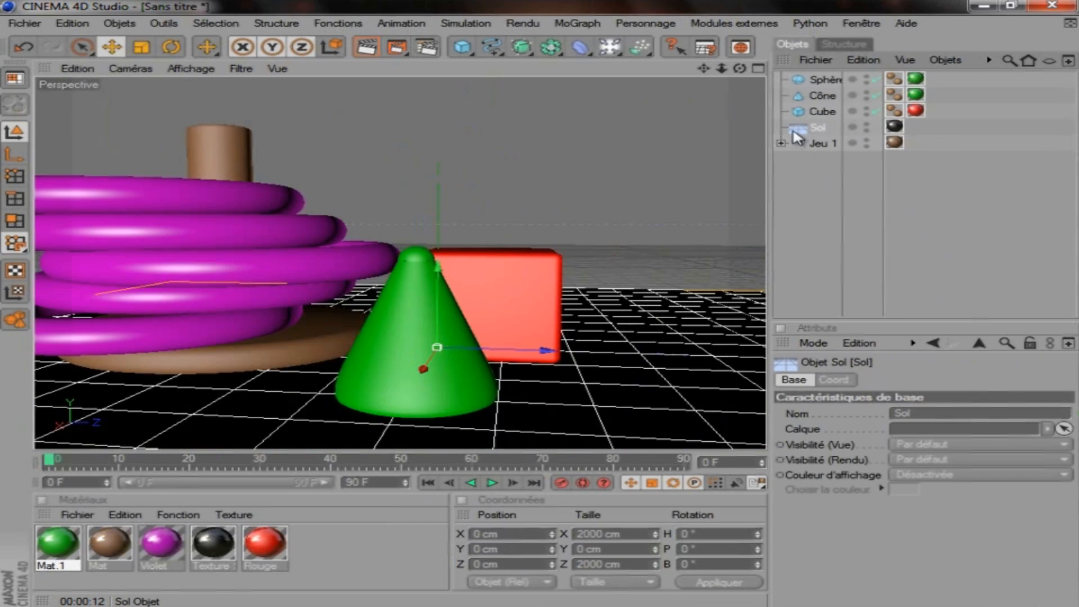
left_click_drag(797, 137, 812, 199)
left_click(753, 141)
Step: Frame all objects except the floor, and examine the cube, the cone and the free floor area beside them
left_click_drag(927, 126, 811, 82)
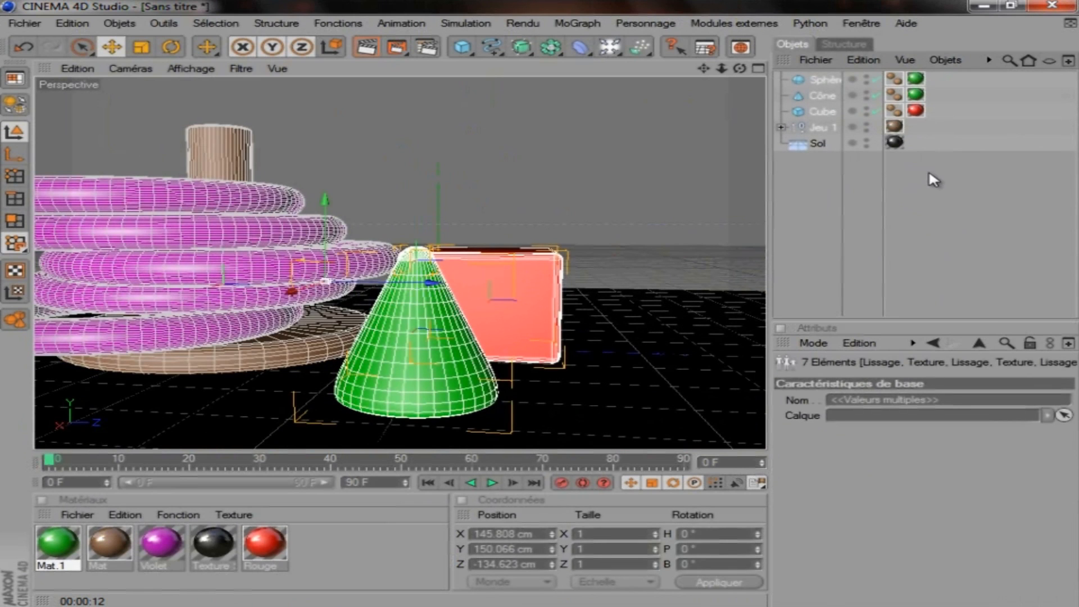
key("o")
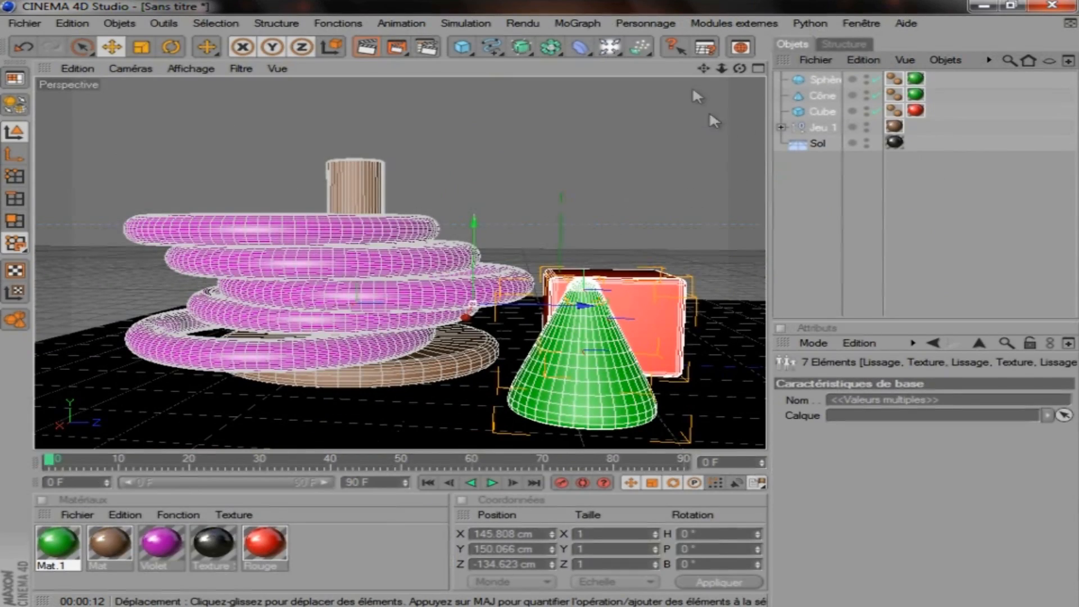
left_click_drag(739, 68, 696, 127)
left_click_drag(740, 68, 543, 305)
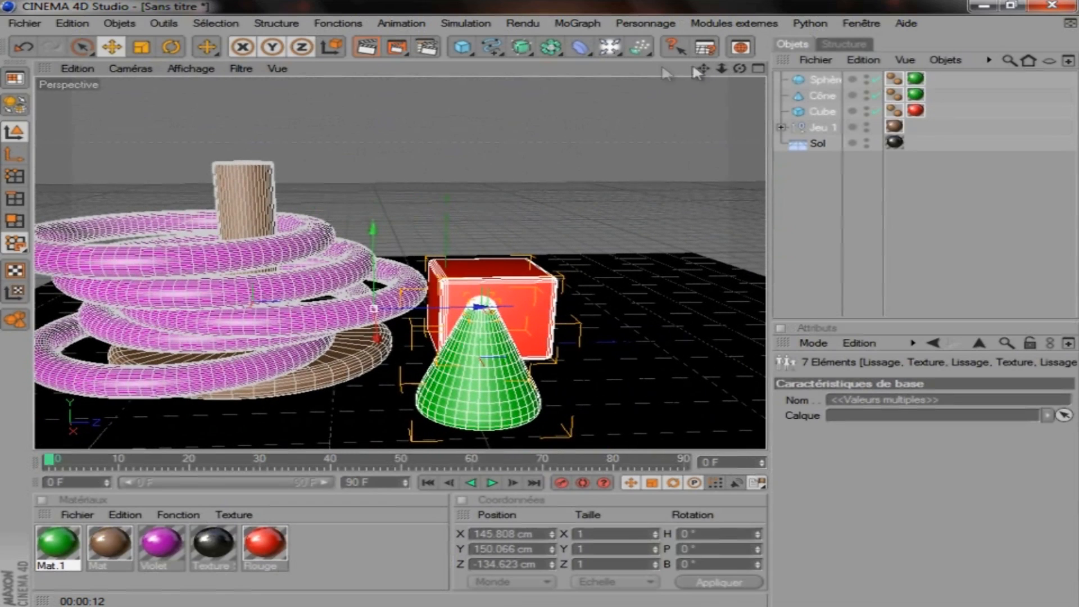
left_click_drag(703, 68, 537, 299)
left_click(691, 311)
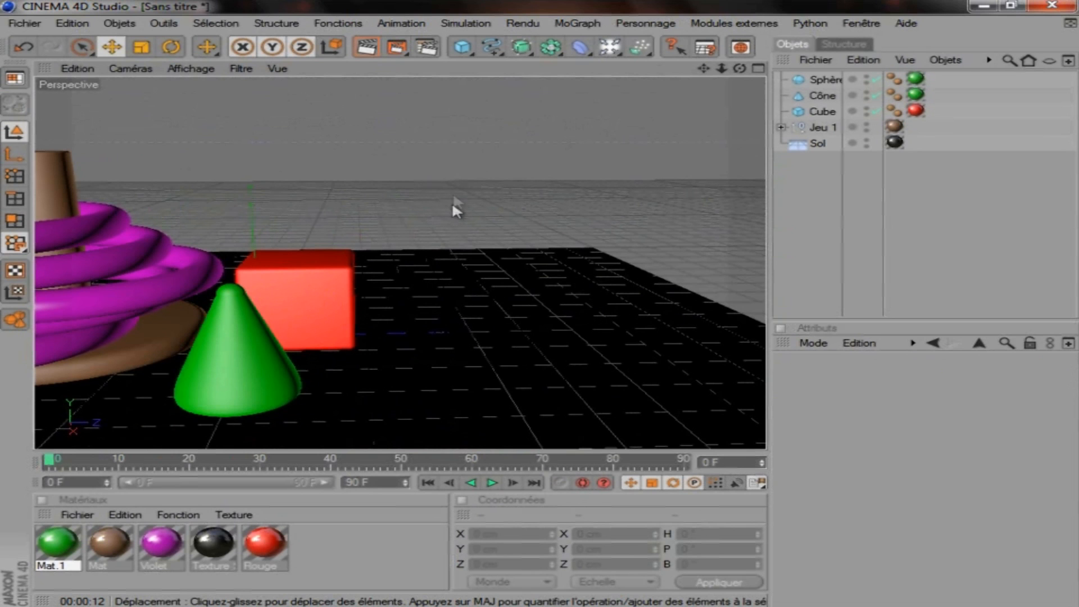
scroll(219, 311, "up", 3)
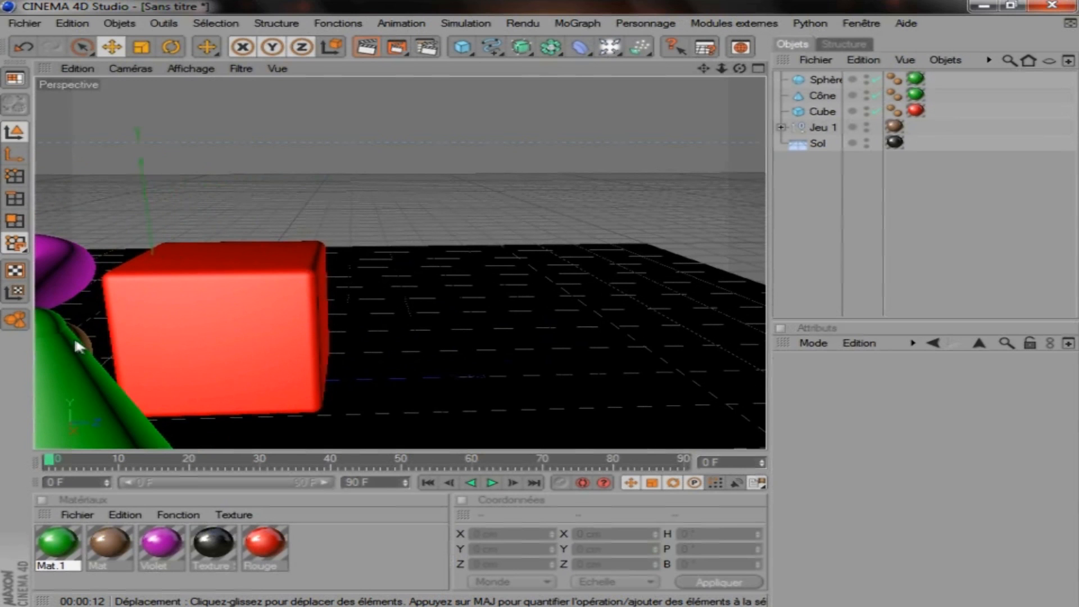
scroll(218, 333, "down", 3)
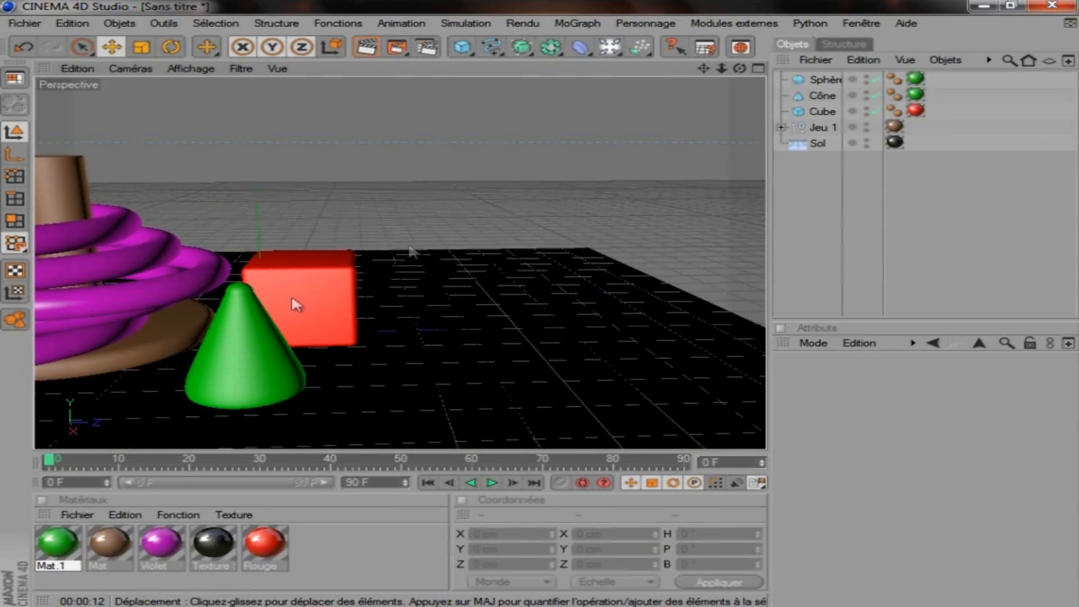
left_click_drag(703, 69, 538, 301)
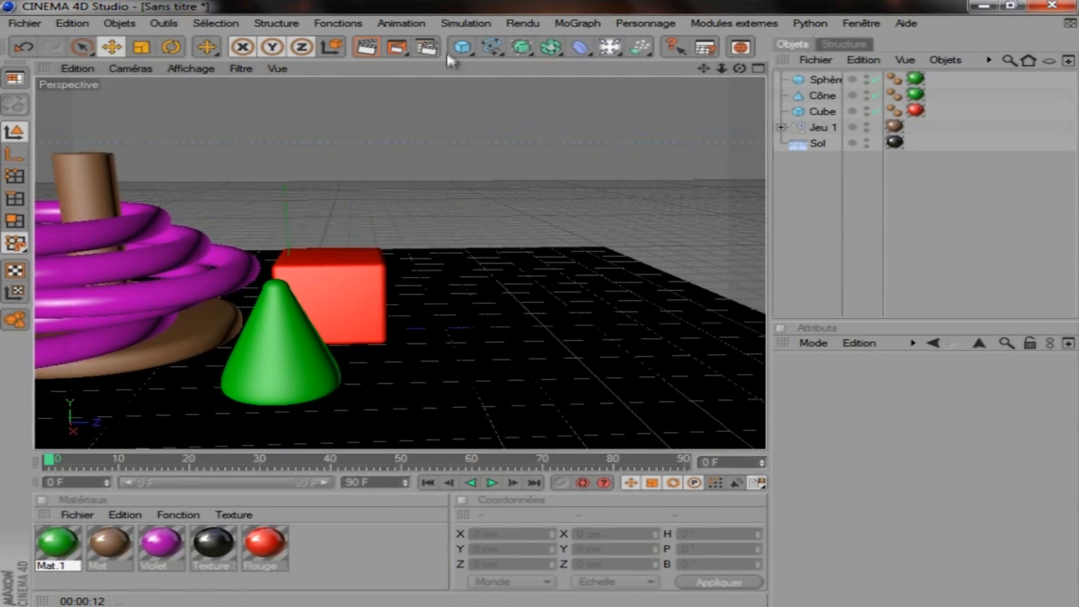
Step: Add a cube and a cylinder, and place both below Sol in the object list
left_click(492, 48)
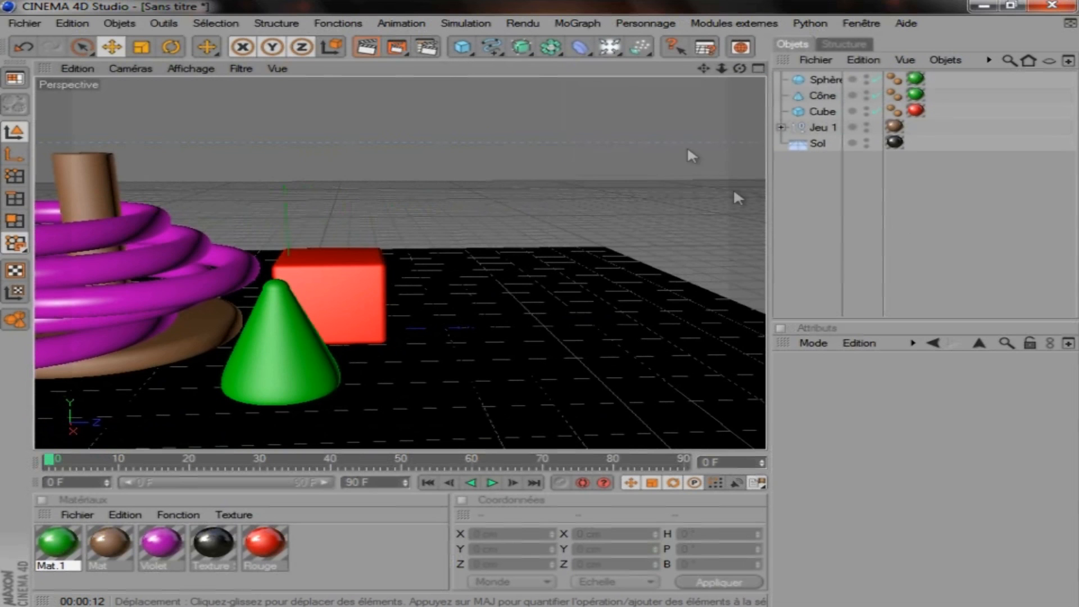
left_click(462, 47)
left_click(462, 47)
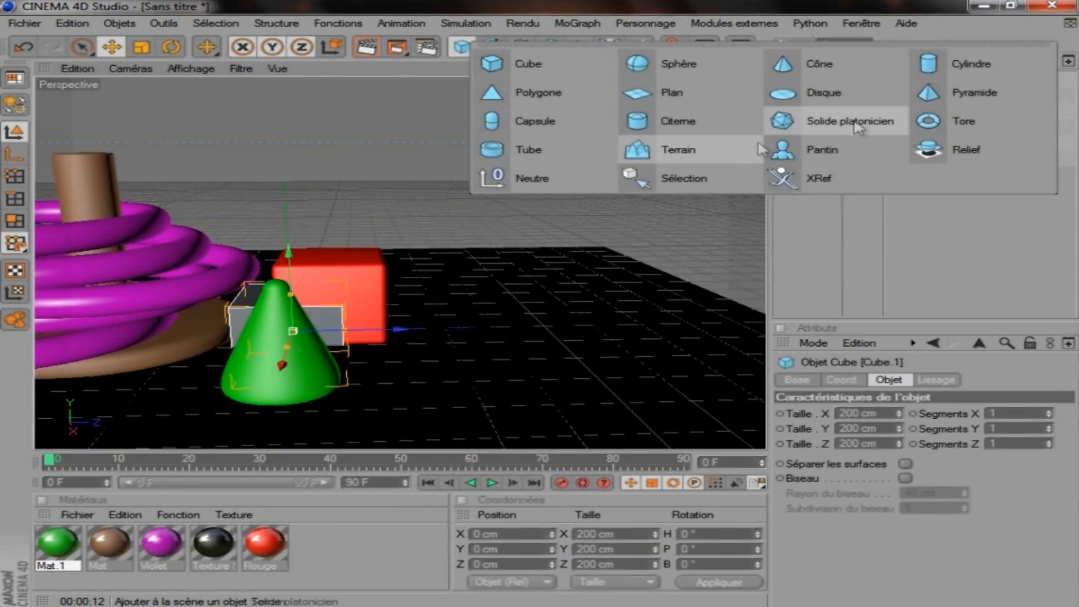
left_click(958, 66)
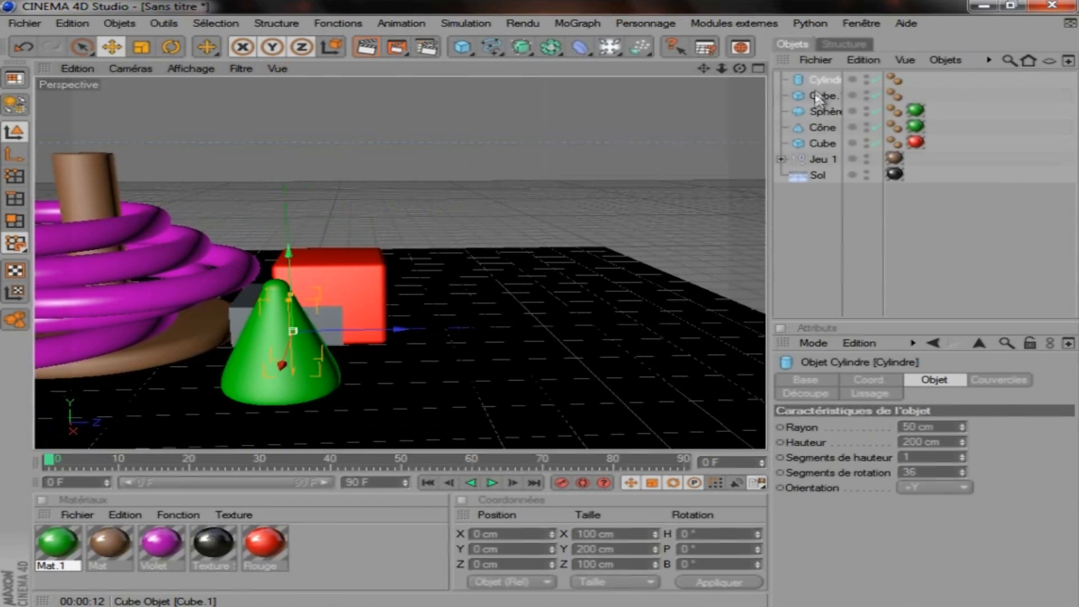
left_click_drag(817, 98, 850, 214)
left_click_drag(821, 79, 848, 186)
Step: Move the new cube to the free floor area at about Z 518.7 cm and set its Y position to 100 cm
left_click(823, 159)
left_click_drag(396, 327, 557, 299)
left_click_drag(559, 252, 541, 299)
double_click(504, 548)
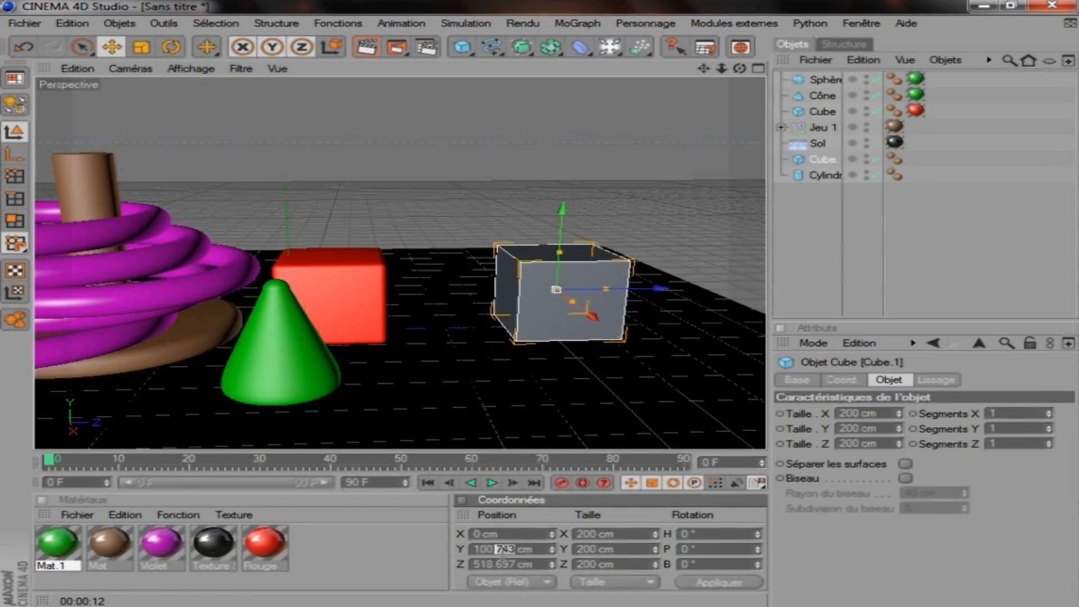
key("BackSpace")
key("Return")
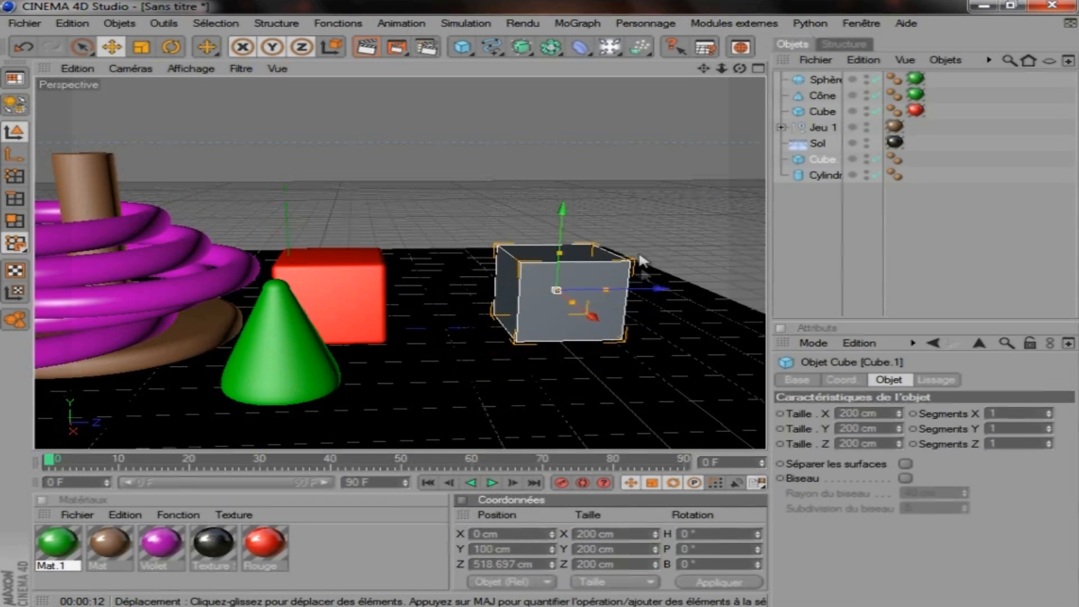
Step: Resize the new cube into a box about 483.4 cm in X, 390.9 cm in Y and 161.4 cm in Z
left_click_drag(739, 68, 748, 73)
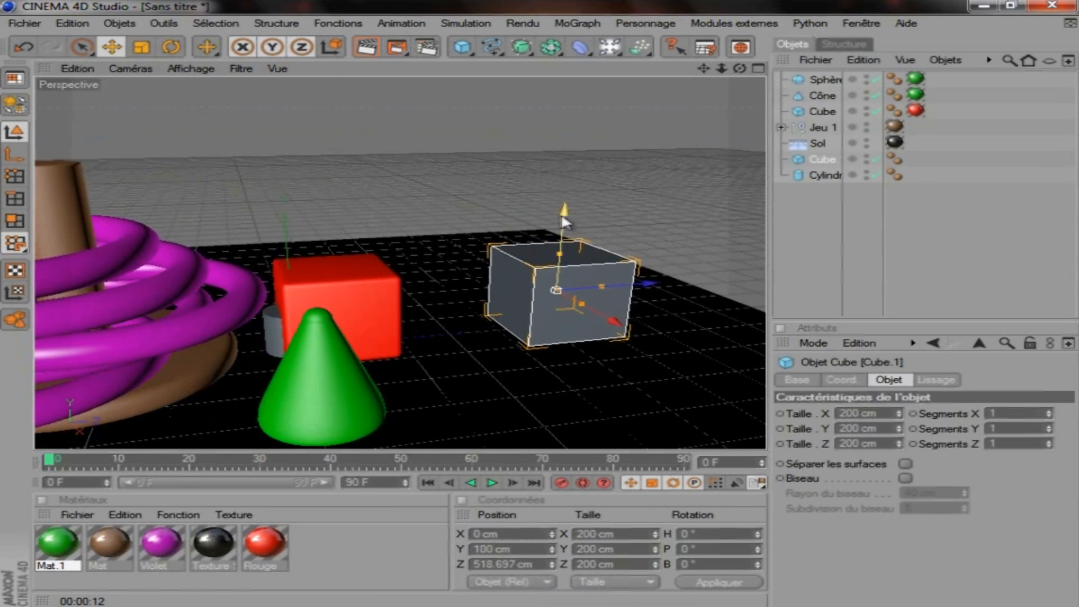
left_click_drag(559, 255, 564, 210)
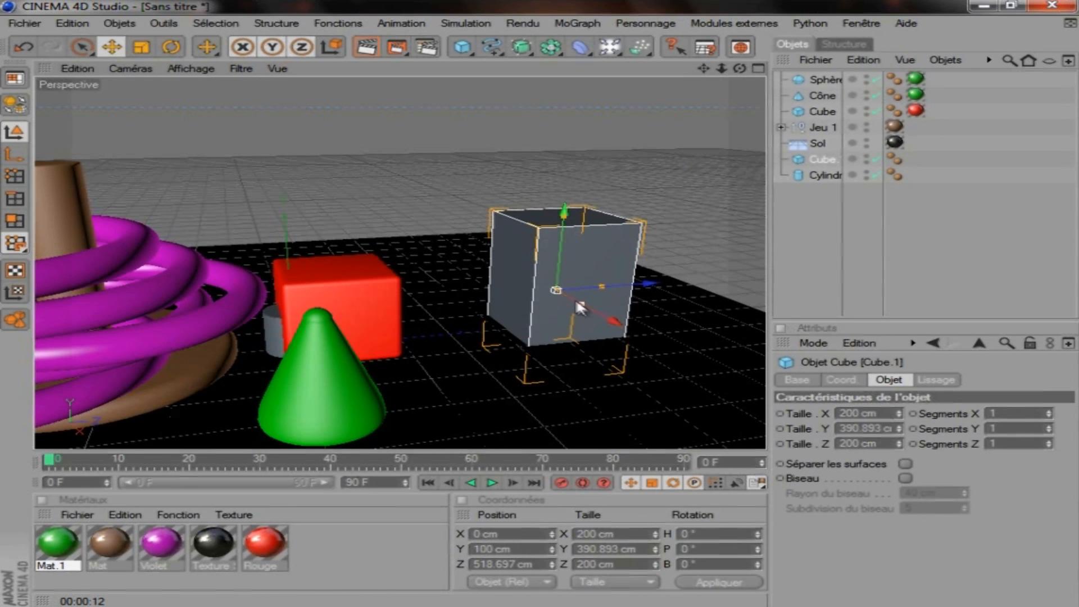
left_click_drag(582, 303, 625, 327)
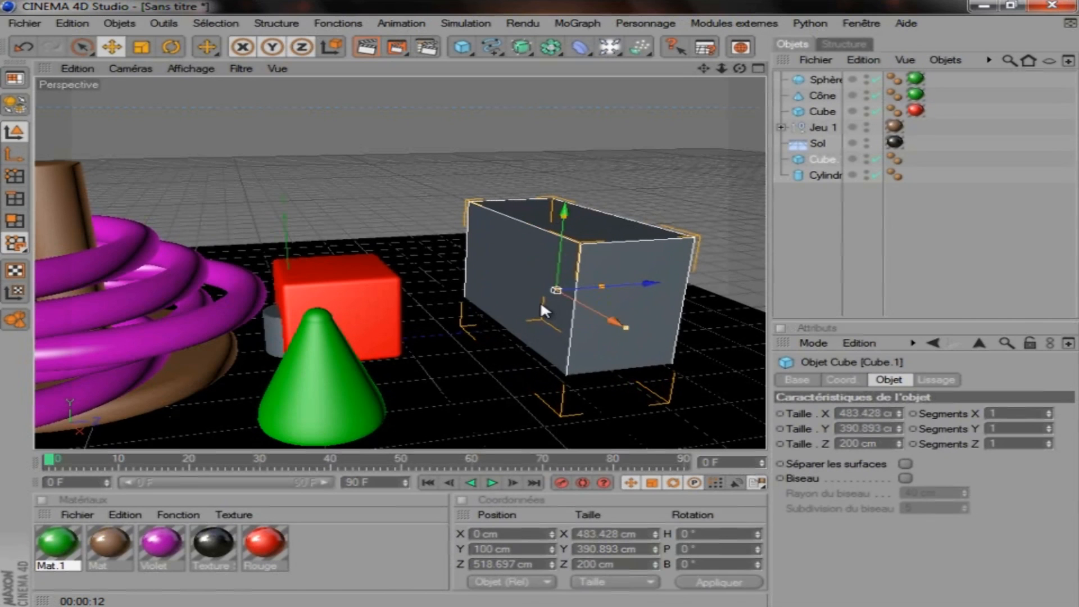
left_click_drag(601, 286, 596, 287)
left_click_drag(538, 306, 541, 301)
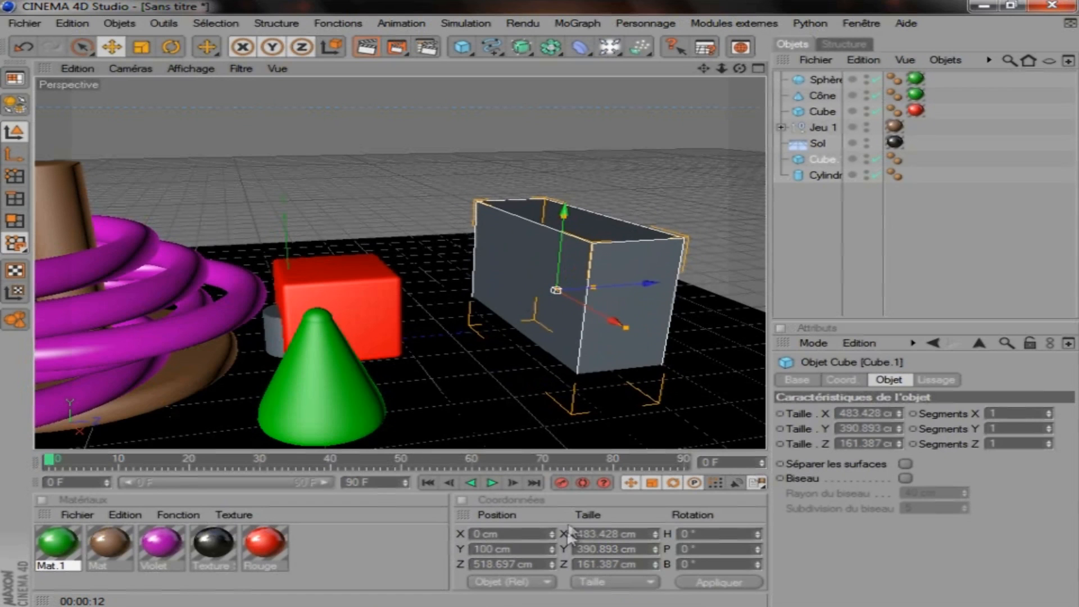
Step: Raise the grey box onto the floor and set its Y position to 200 cm
left_click_drag(565, 213, 541, 304)
left_click(509, 549)
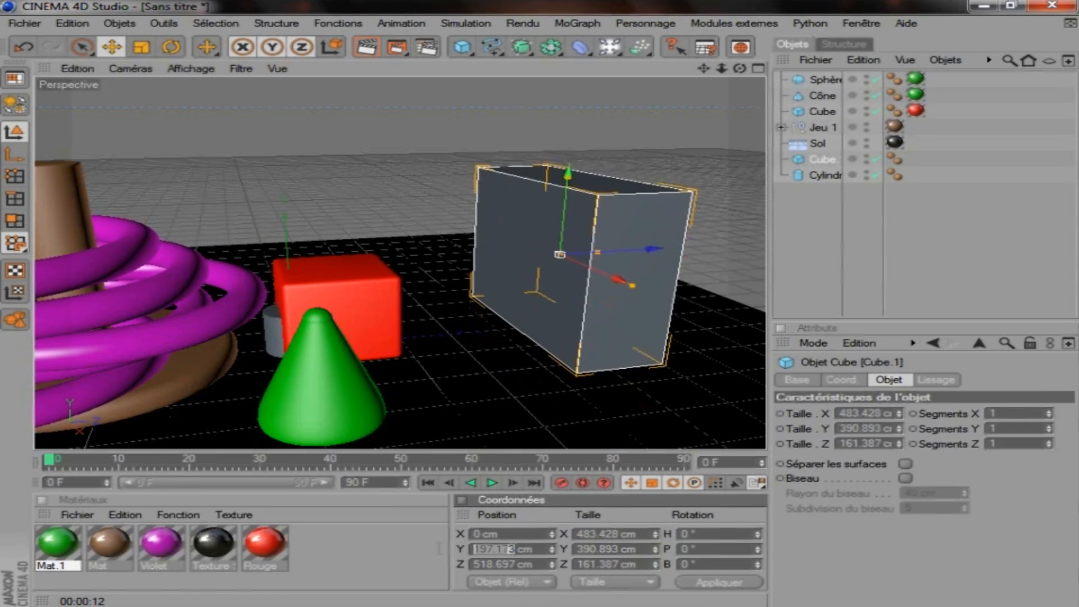
type("200")
key("Return")
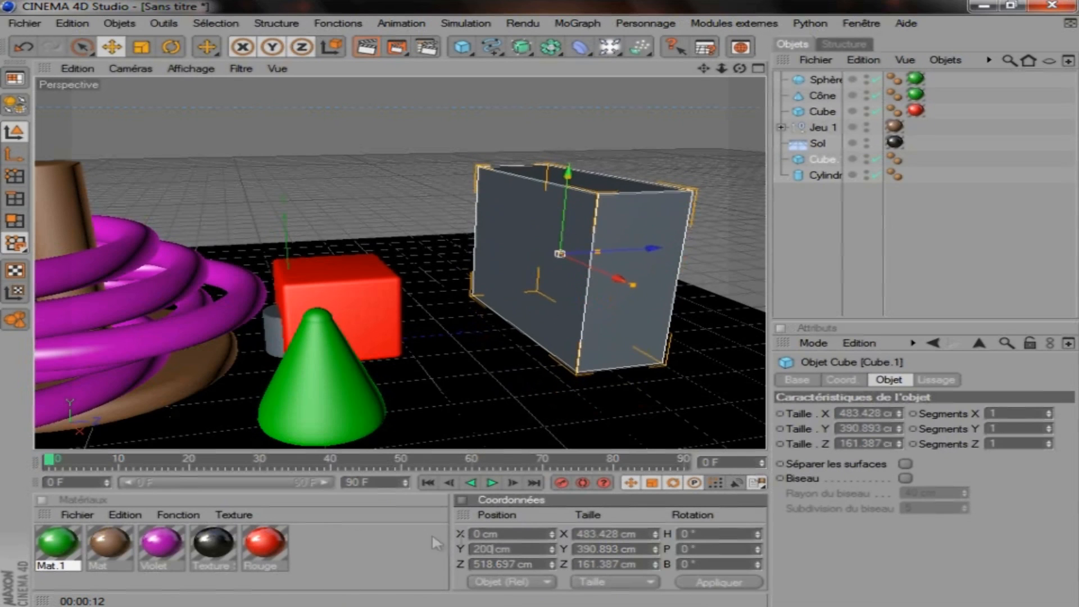
Step: Move the cylinder next to the grey box, at about Y 115.5 and Z 329.4 cm, and set its height to 75 cm
left_click(270, 336)
left_click_drag(269, 338, 541, 301)
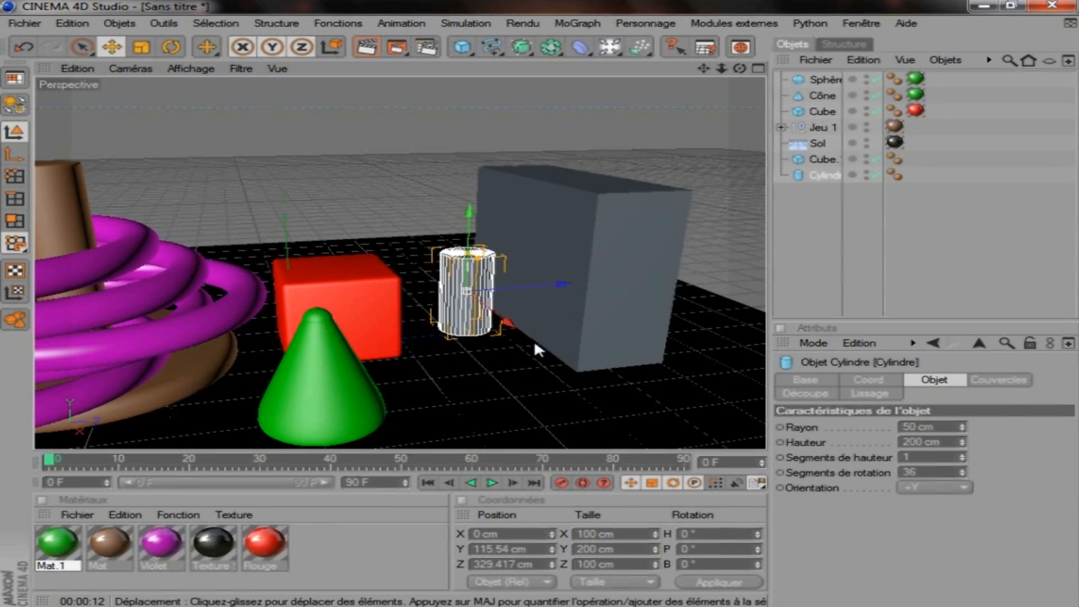
double_click(923, 444)
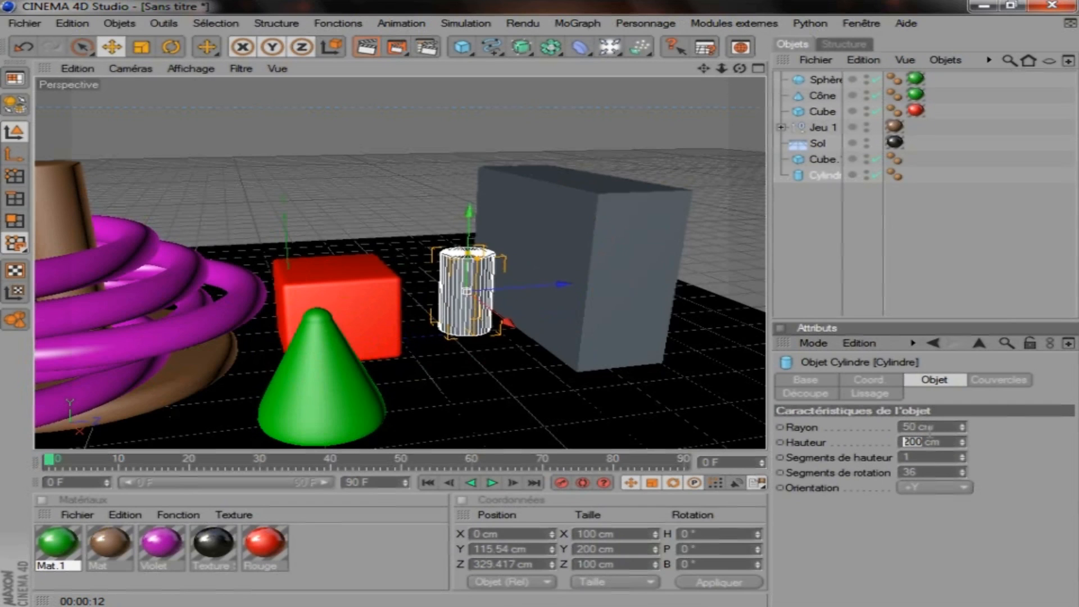
type("75")
key("Return")
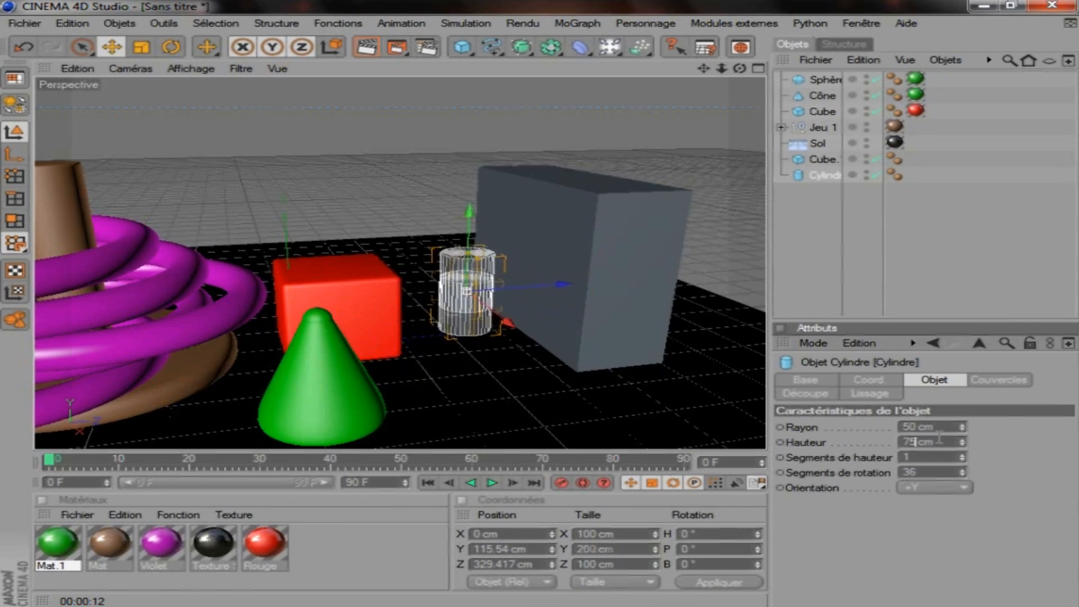
Step: Set the cylinder's height to 170 cm and its radius to 150 cm
left_click(659, 230)
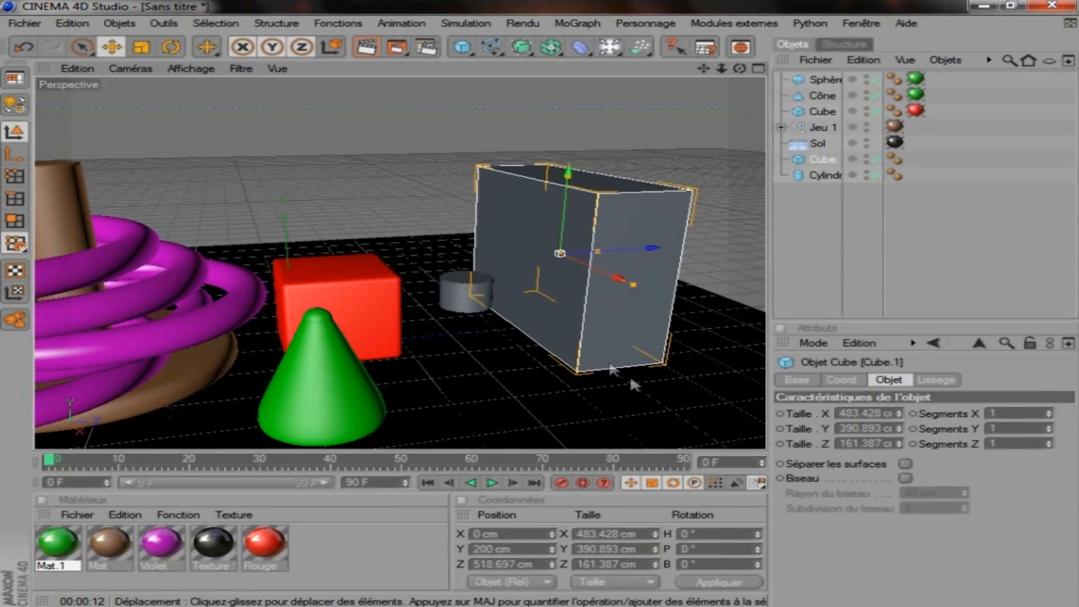
left_click(461, 288)
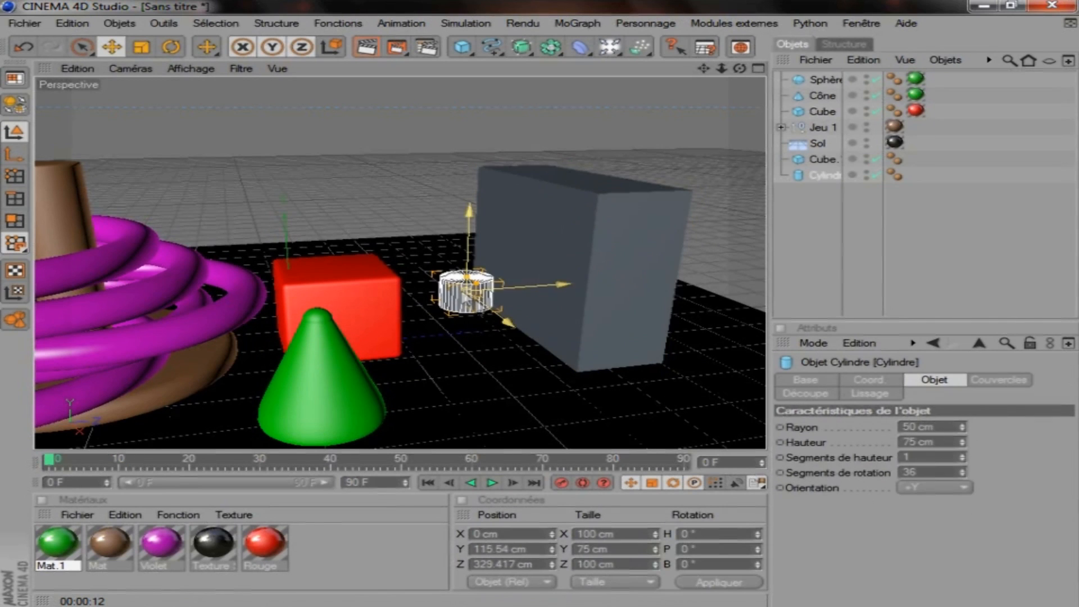
double_click(919, 442)
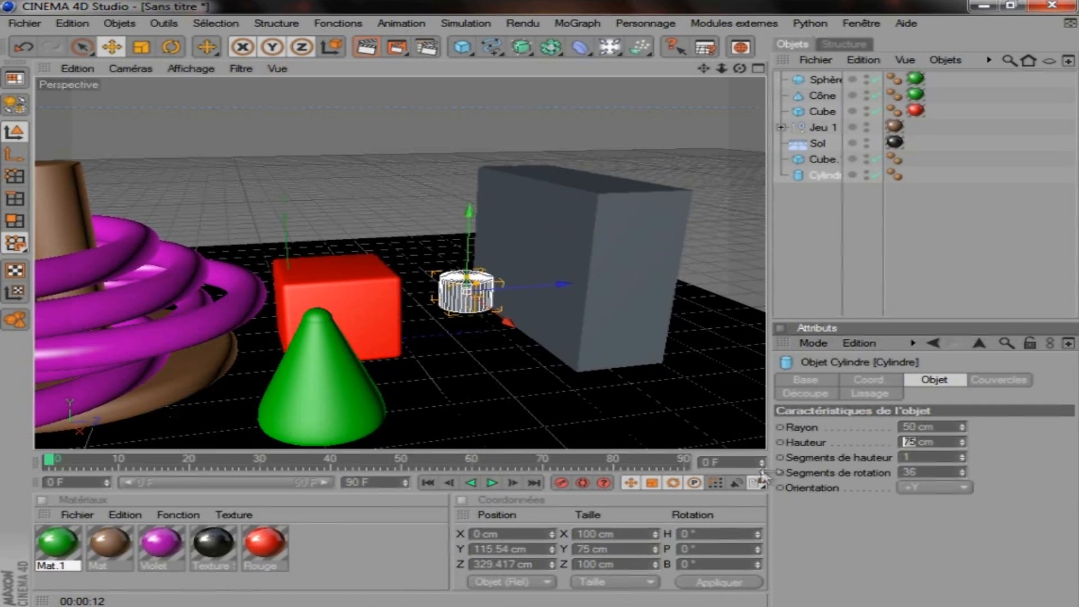
type("170")
key("Return")
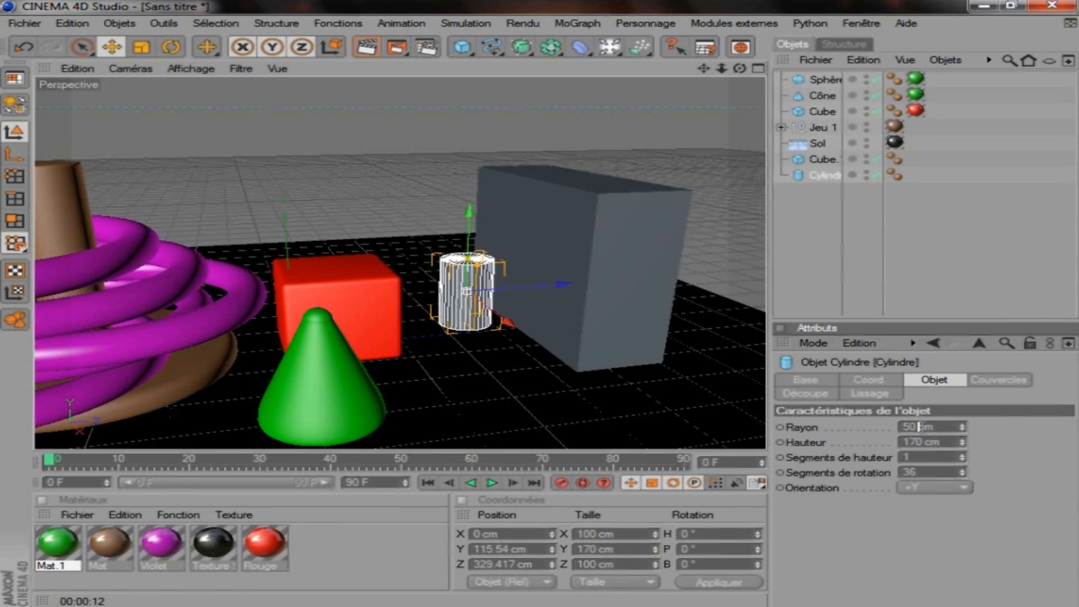
type("150")
key("Return")
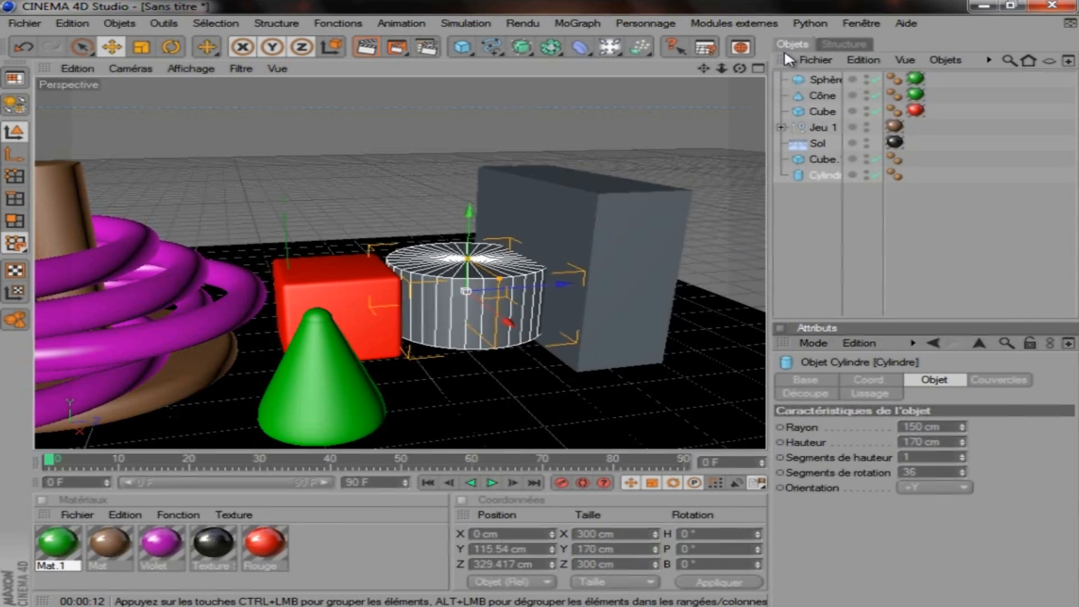
left_click_drag(739, 68, 533, 295)
key("r")
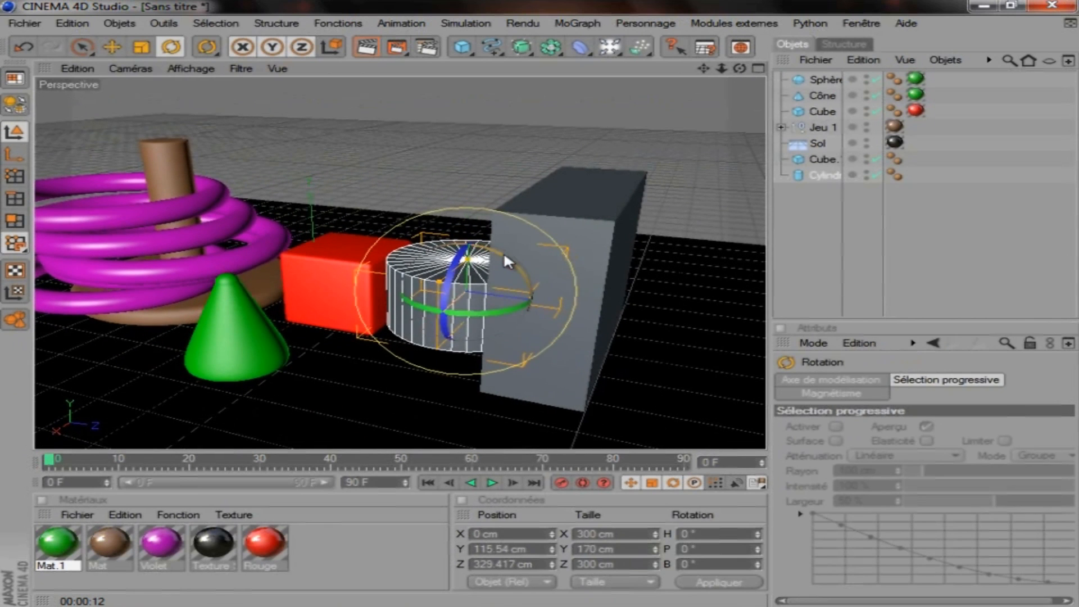
left_click(814, 183)
left_click(824, 175)
key("e")
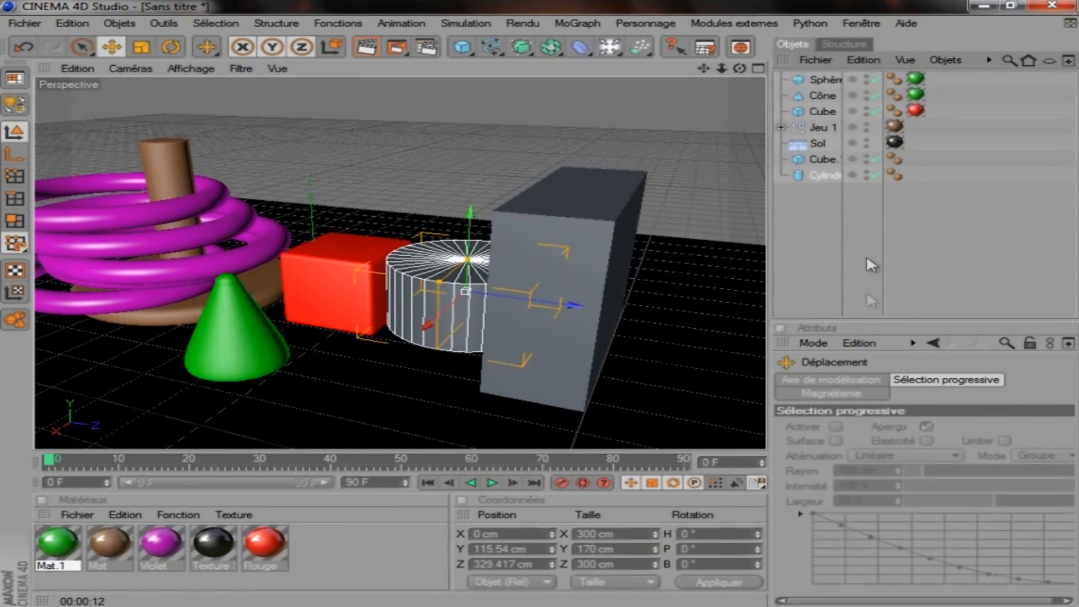
Step: Set the new cylinder's orientation to +Z
left_click(818, 176)
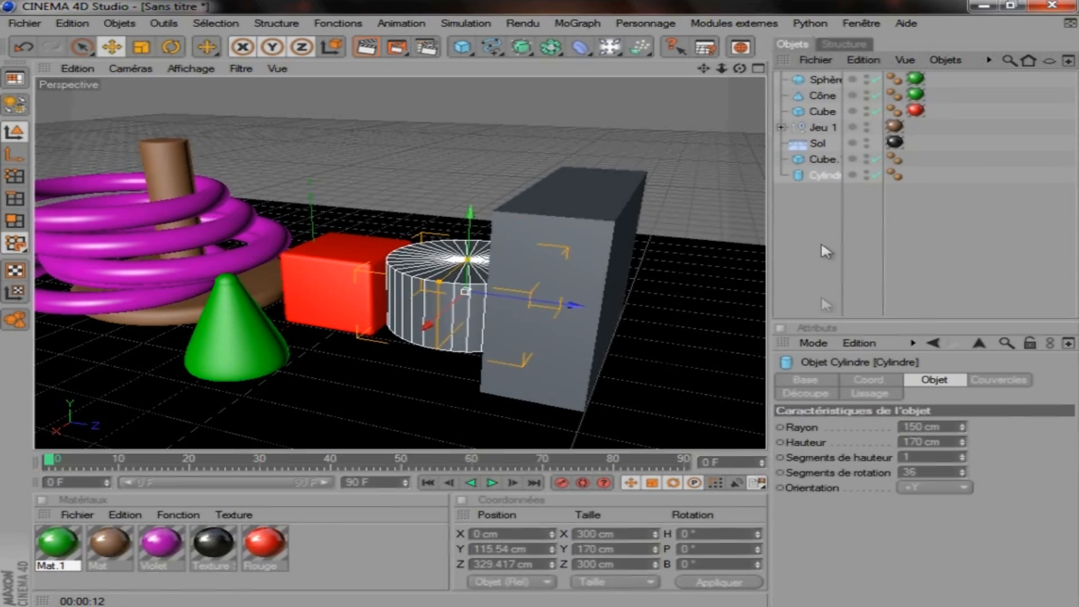
left_click(932, 487)
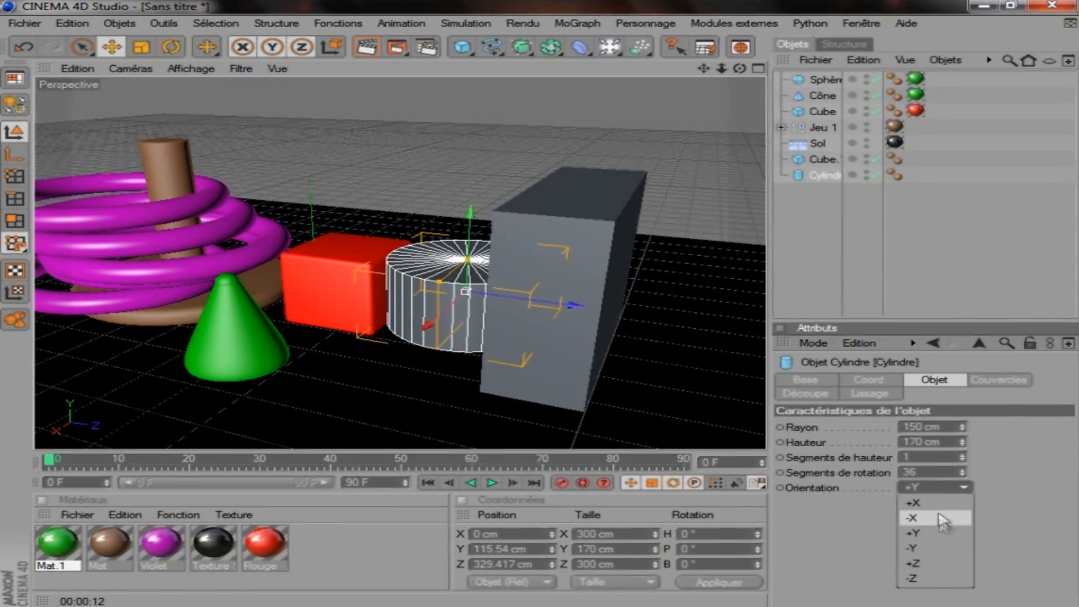
left_click(921, 502)
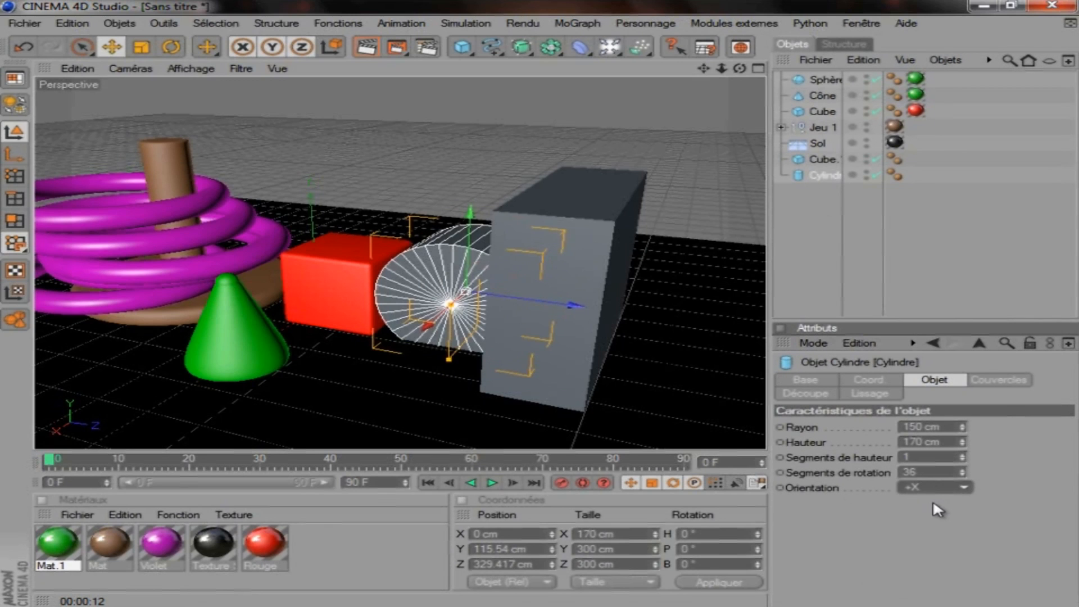
left_click(925, 488)
left_click(936, 563)
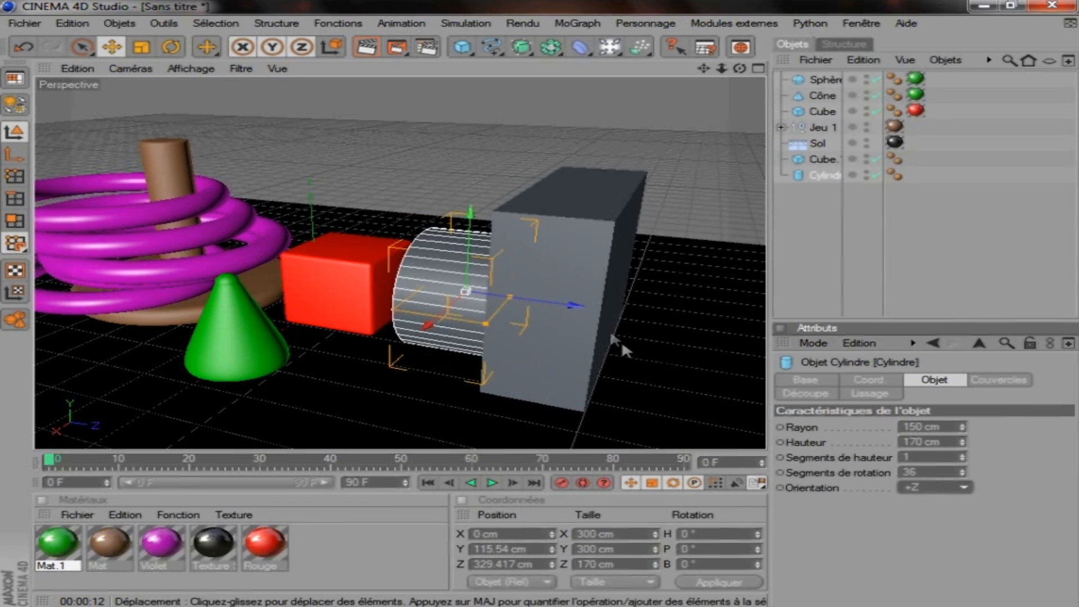
Step: Move the cylinder into the grey box, at about Y 181.2 cm and Z 516.8 cm
left_click_drag(559, 297, 543, 302)
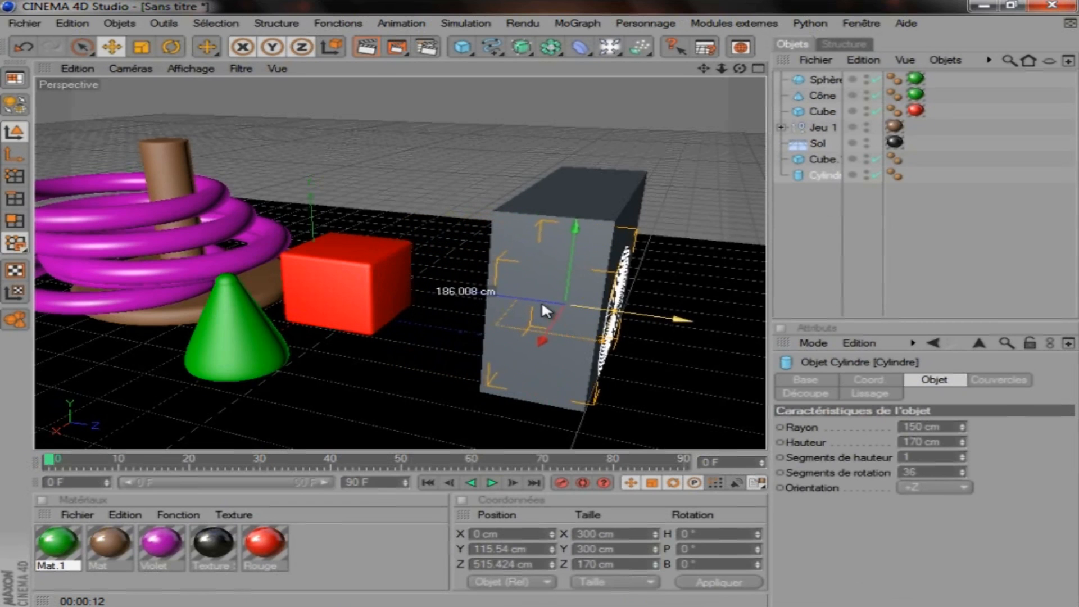
left_click_drag(740, 70, 545, 303)
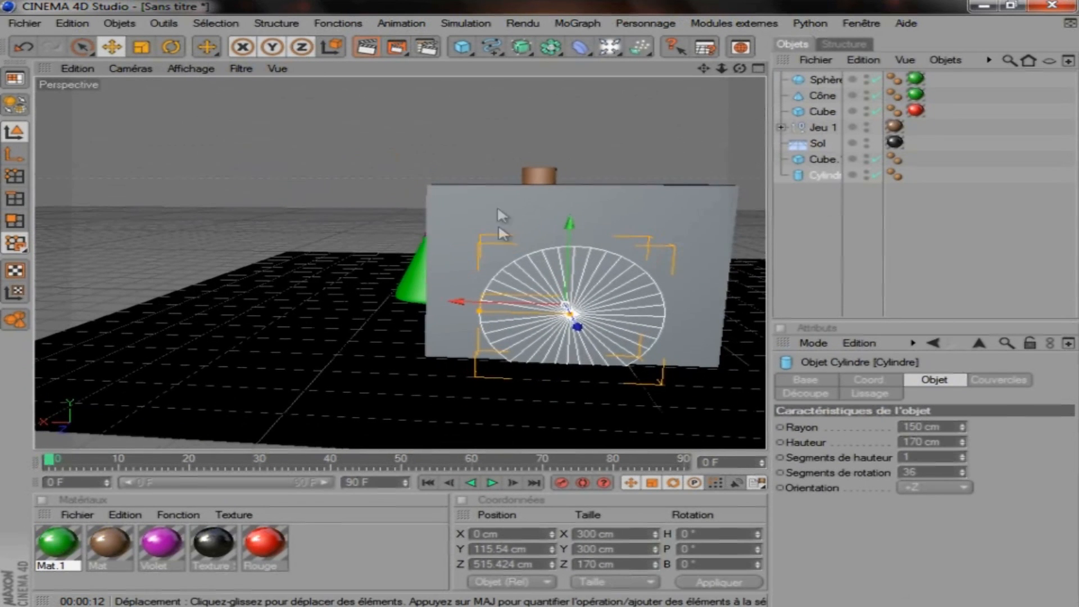
left_click_drag(566, 230, 543, 290)
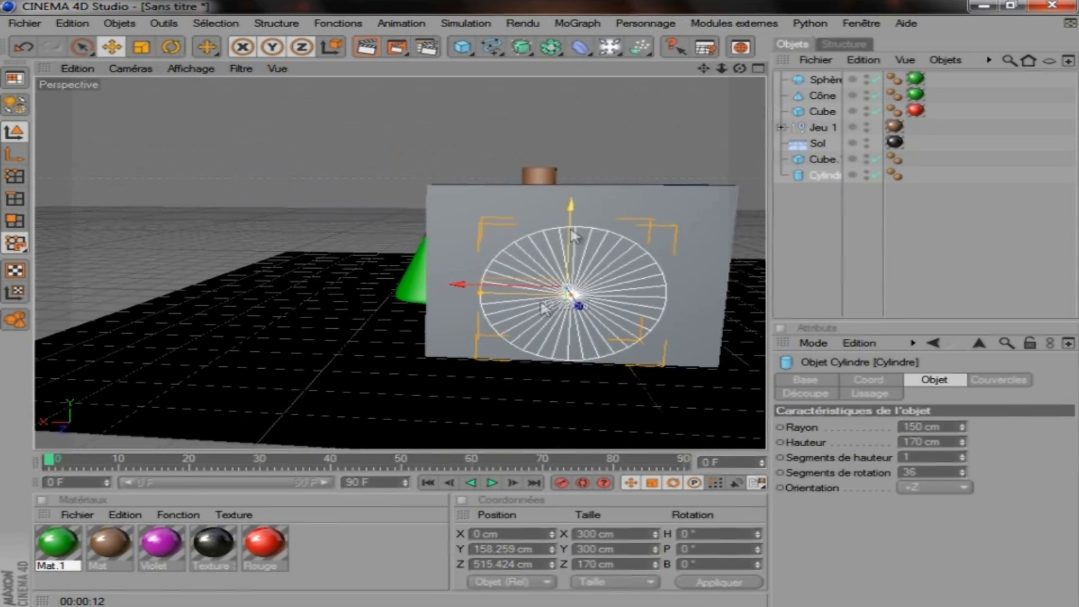
left_click_drag(570, 207, 541, 301)
left_click_drag(573, 239, 540, 301)
left_click_drag(740, 69, 541, 305)
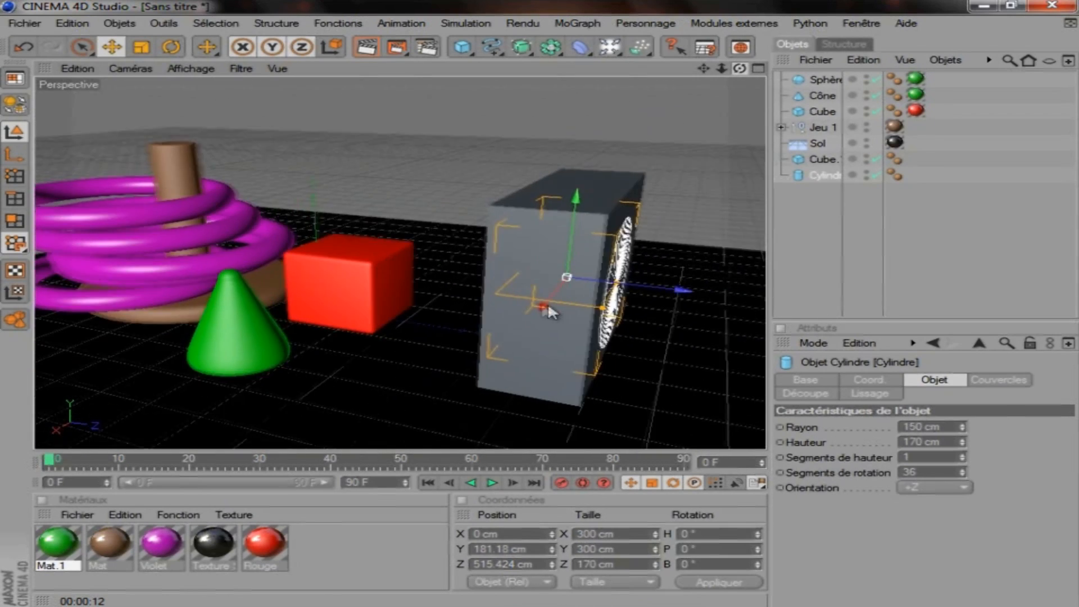
left_click_drag(666, 289, 541, 304)
Step: Enlarge the cylinder's radius to 200 cm and lower it to about Y 30 cm so its lower half sits beneath the floor
left_click_drag(739, 69, 540, 302)
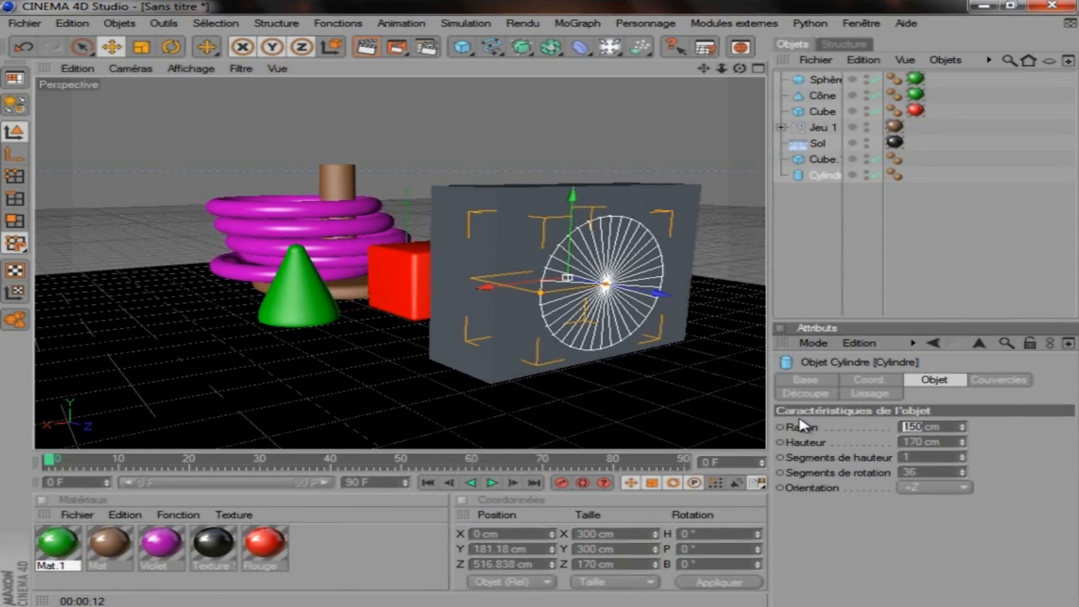
type("225")
key("Return")
left_click_drag(572, 193, 539, 264)
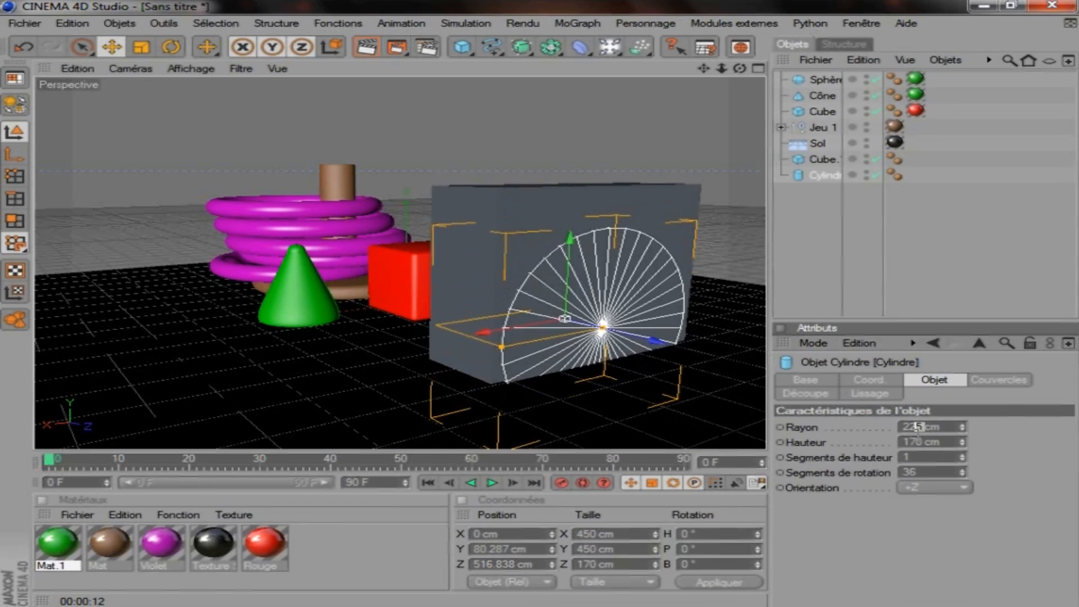
type("20")
key("Return")
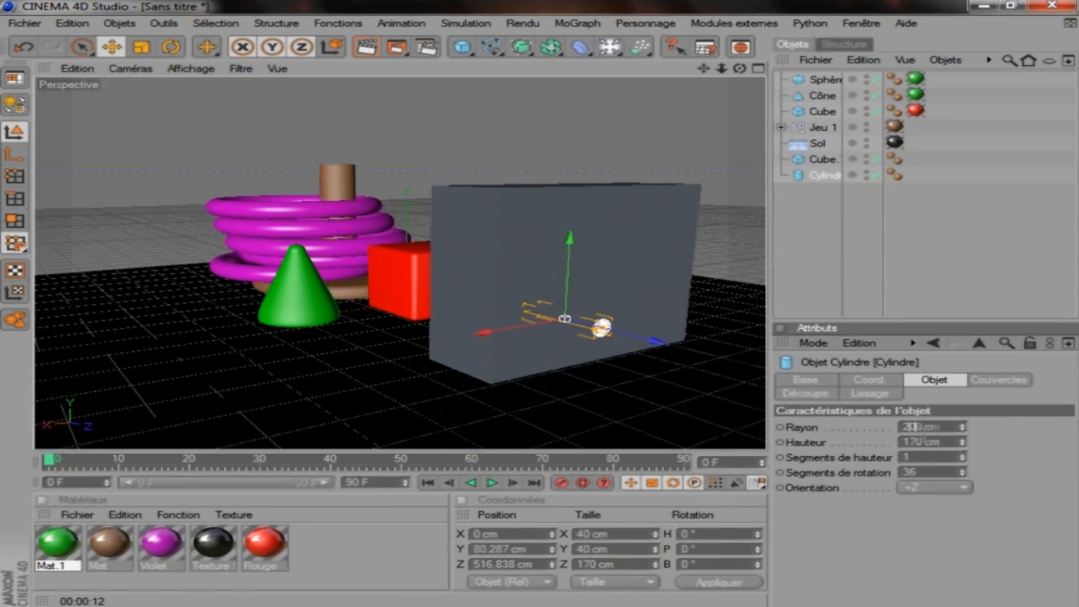
key("Return")
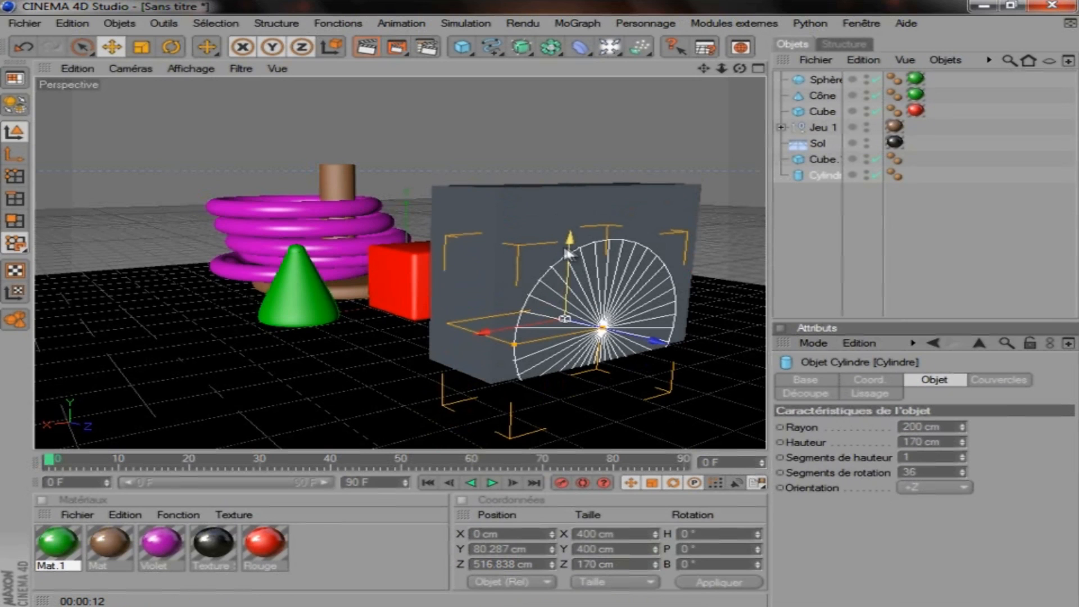
left_click_drag(563, 264, 541, 301)
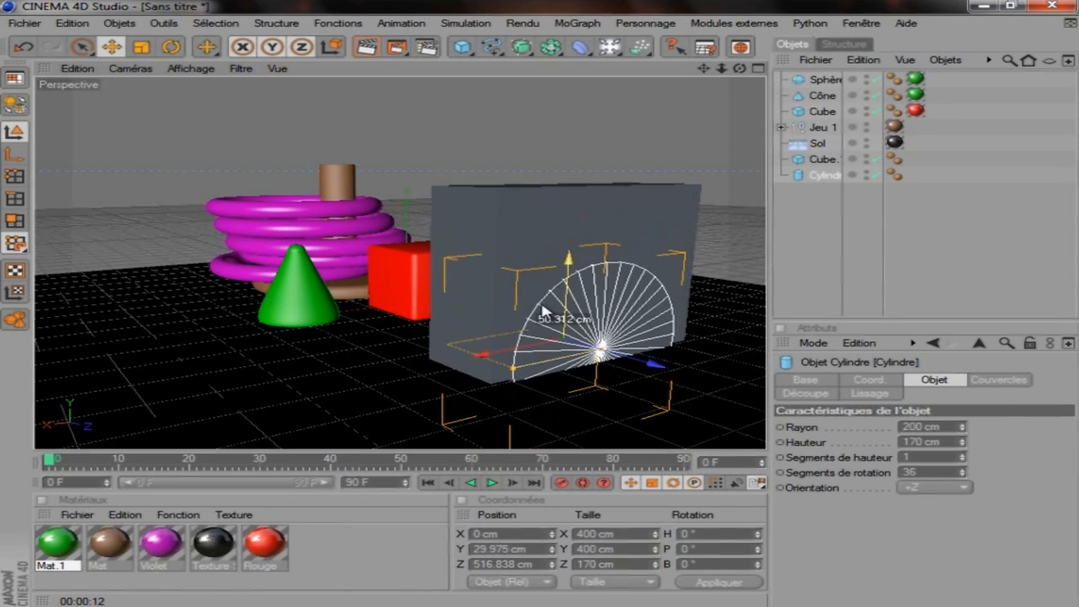
left_click_drag(541, 301, 541, 301)
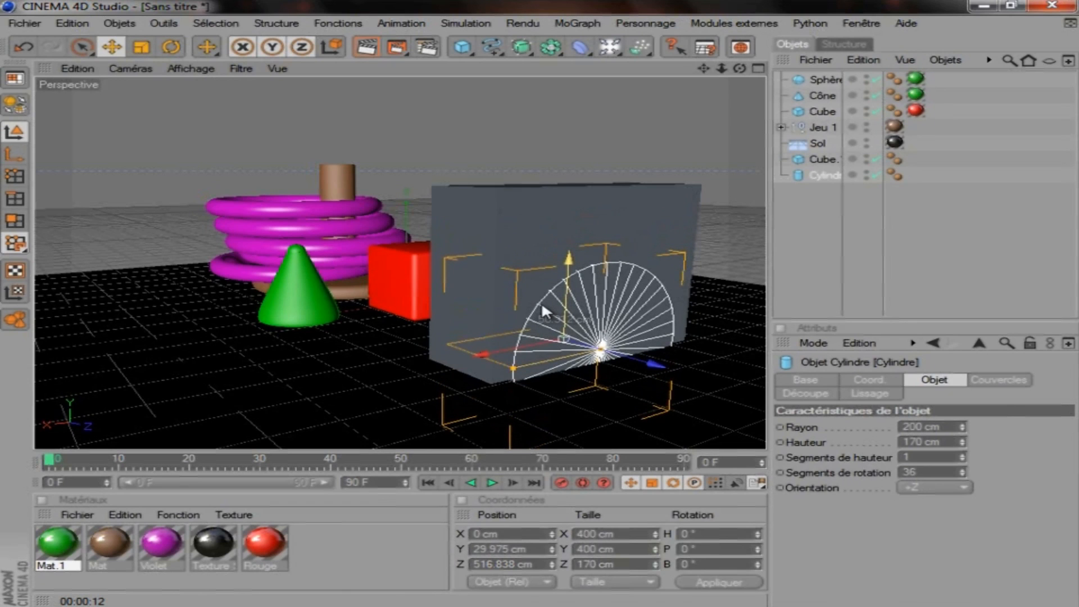
Step: Shorten the grey box to about 293.7 cm in Y, with its Y position at about 143.4 cm
left_click(822, 159)
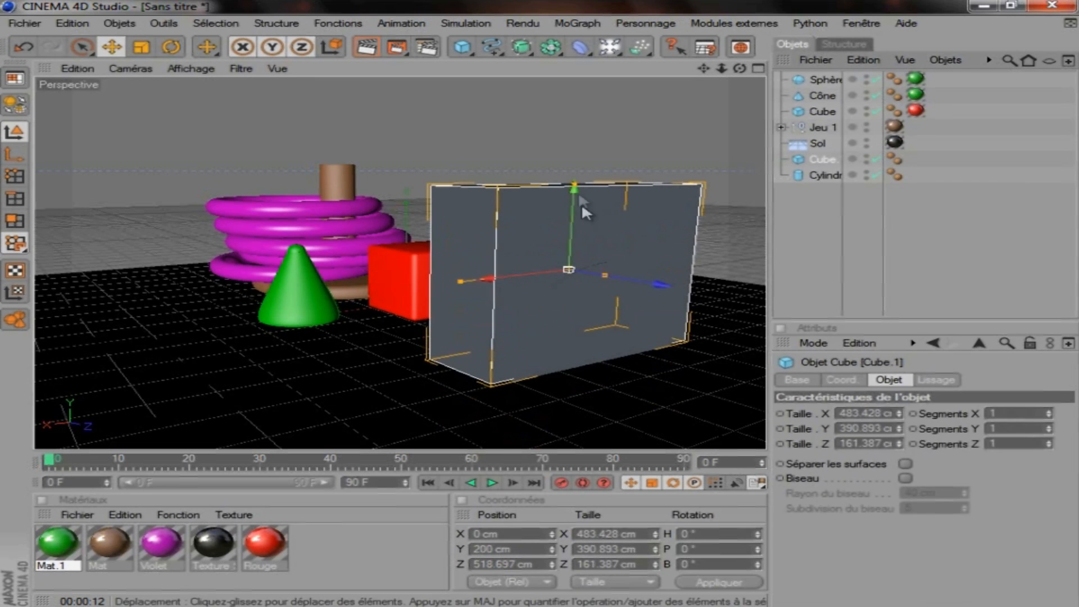
left_click_drag(574, 184, 541, 302)
left_click(824, 175)
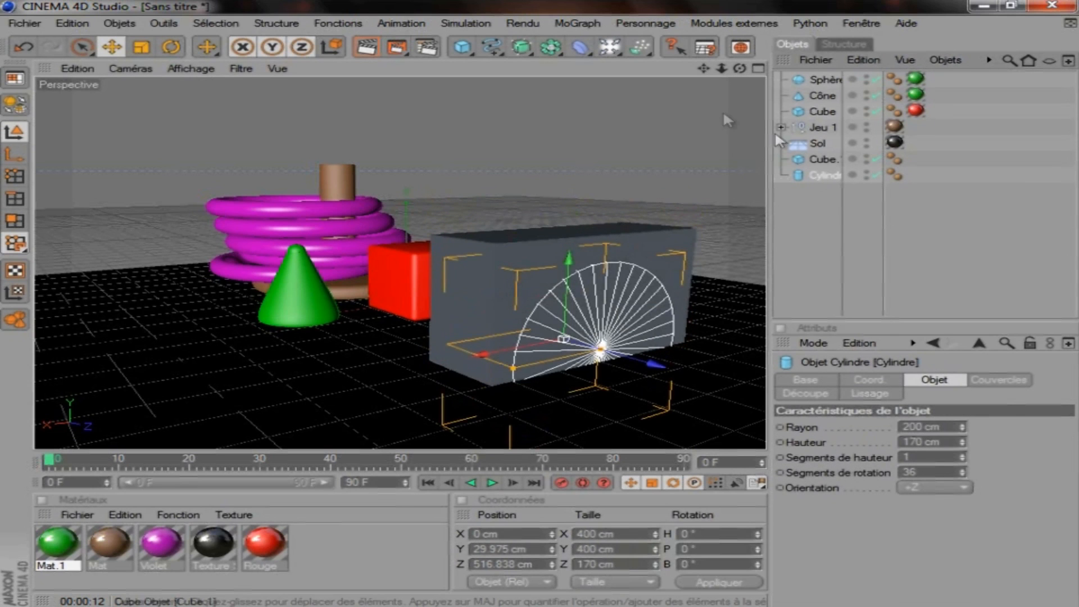
Step: Add a Boolean object with the grey box and cylinder as its children, subtracting the cylinder from the box to form an arch
left_click_drag(740, 69, 539, 304)
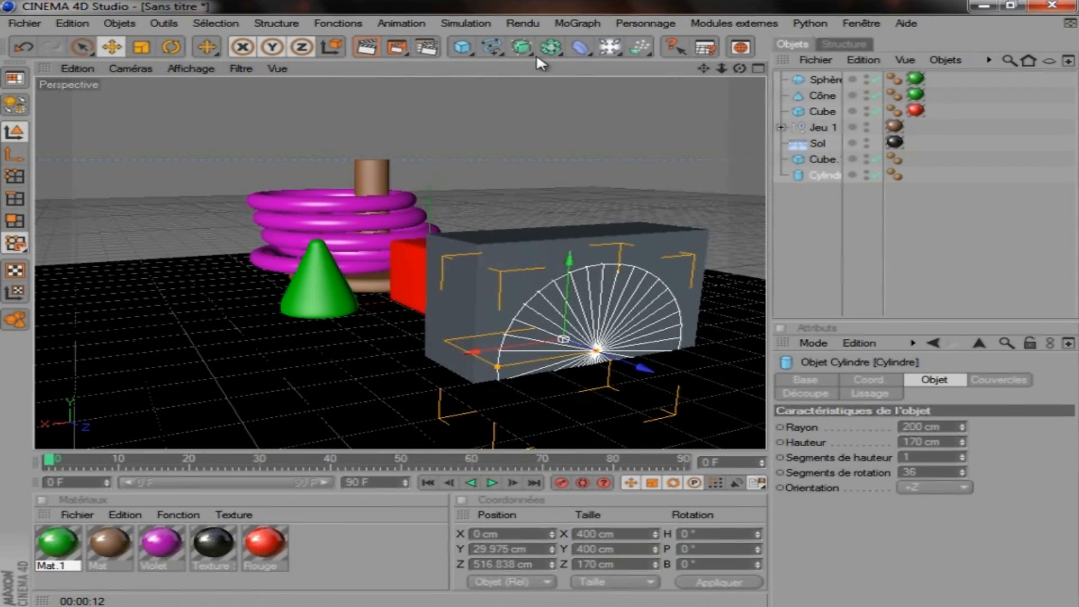
left_click(551, 48)
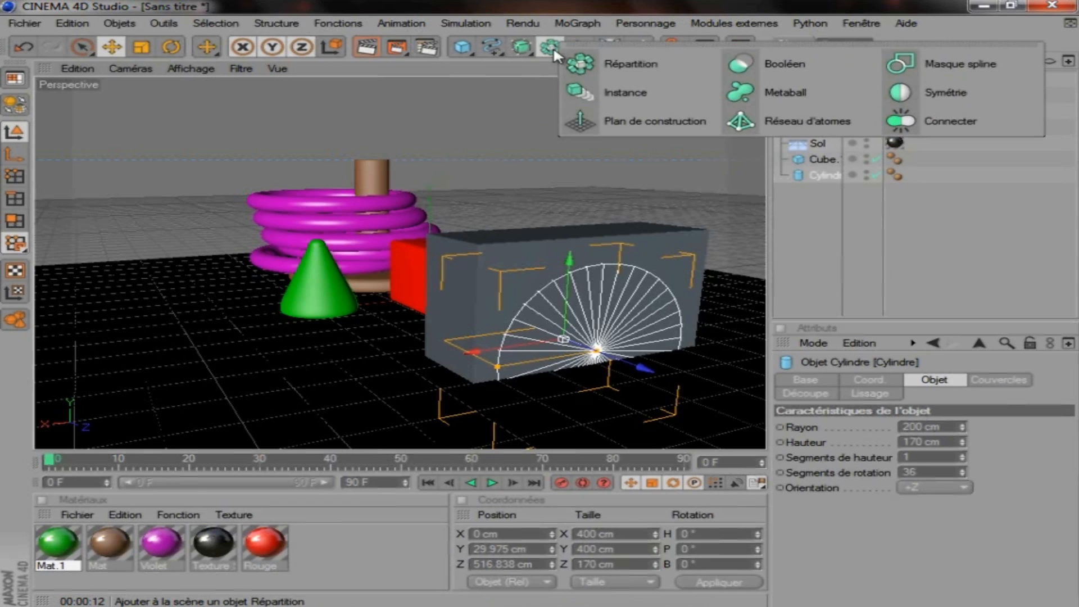
left_click(785, 66)
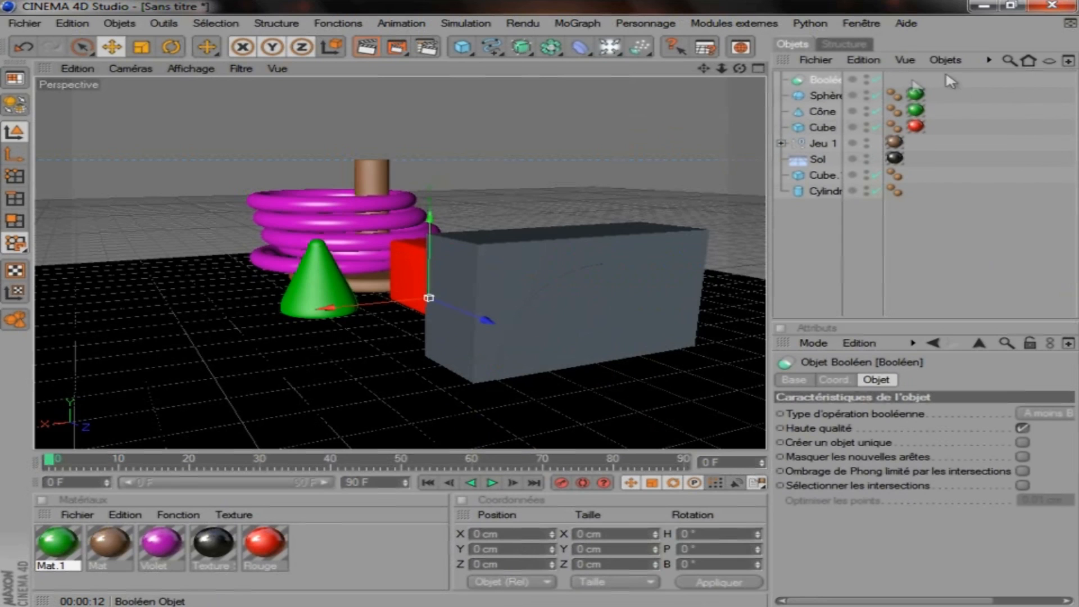
left_click_drag(873, 283, 813, 84)
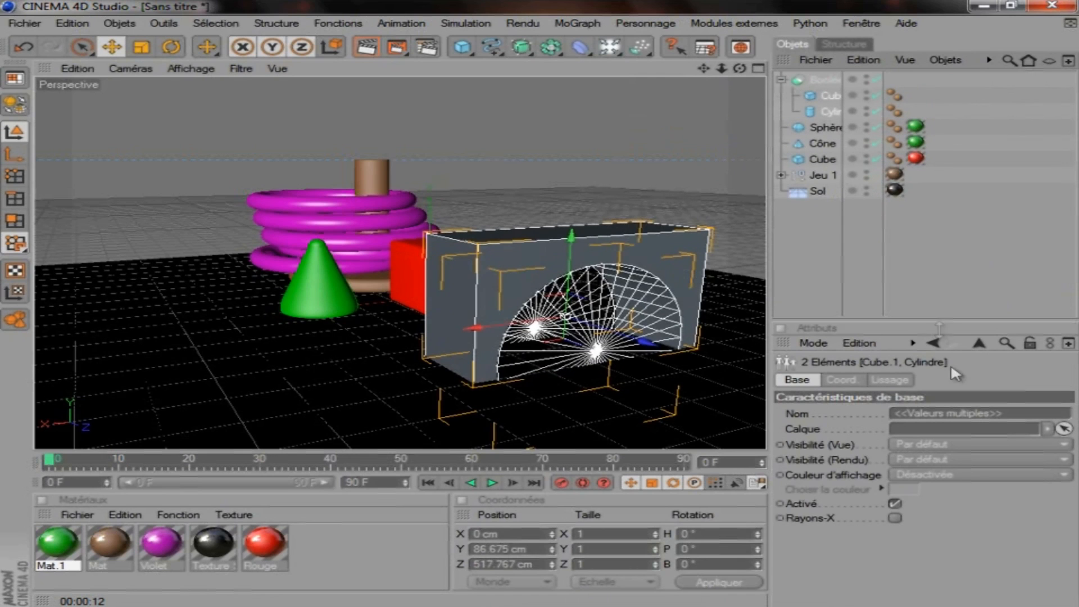
left_click(822, 83)
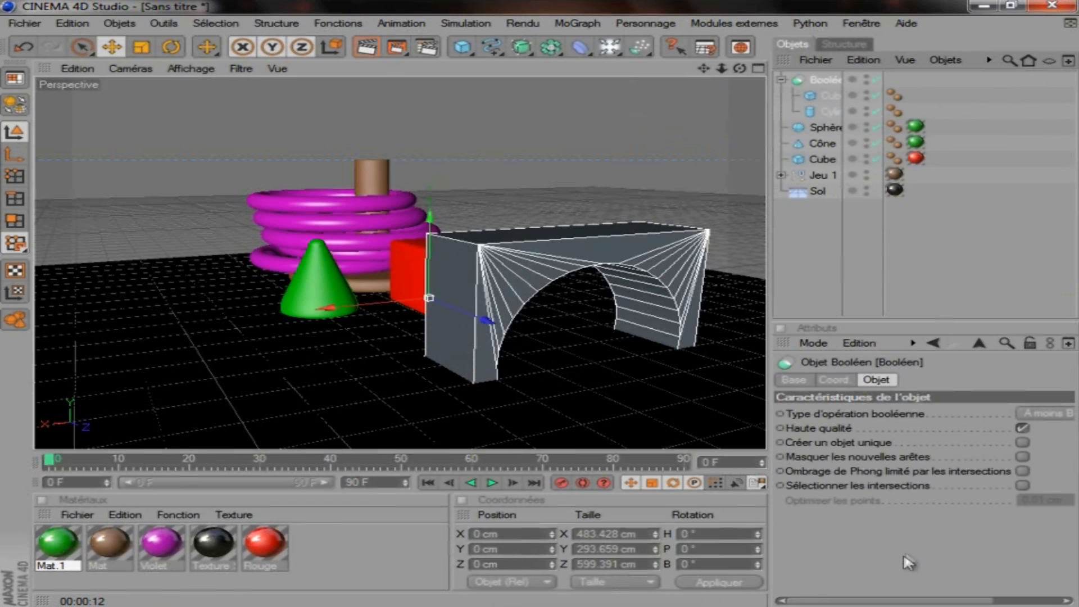
left_click(1009, 392)
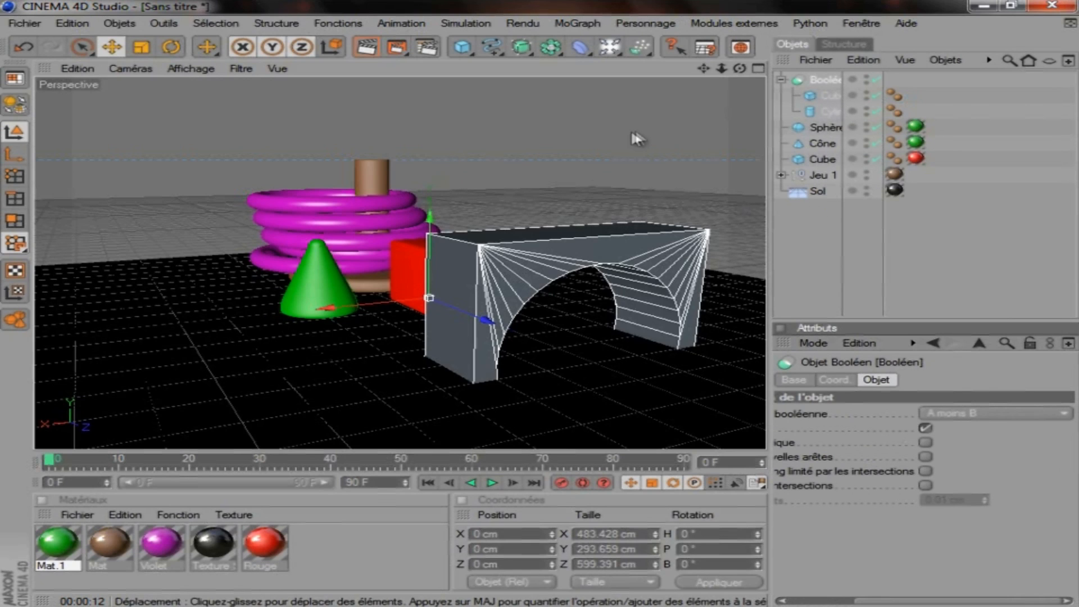
Step: Bevel the edges of the arch's box with an 18 cm radius and collapse the Boolean group
left_click_drag(739, 68, 540, 298)
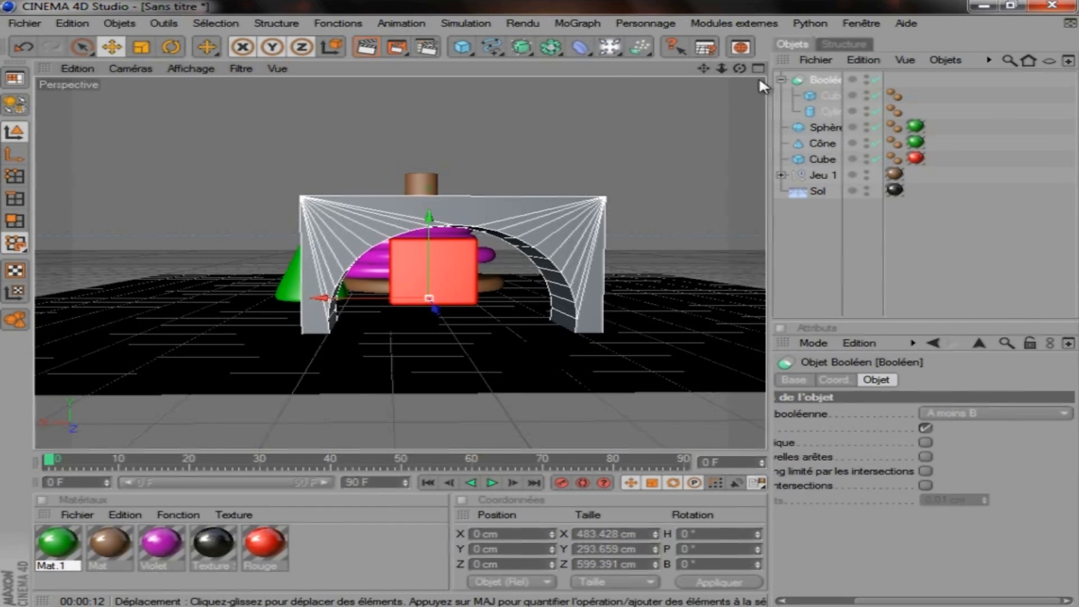
left_click(827, 95)
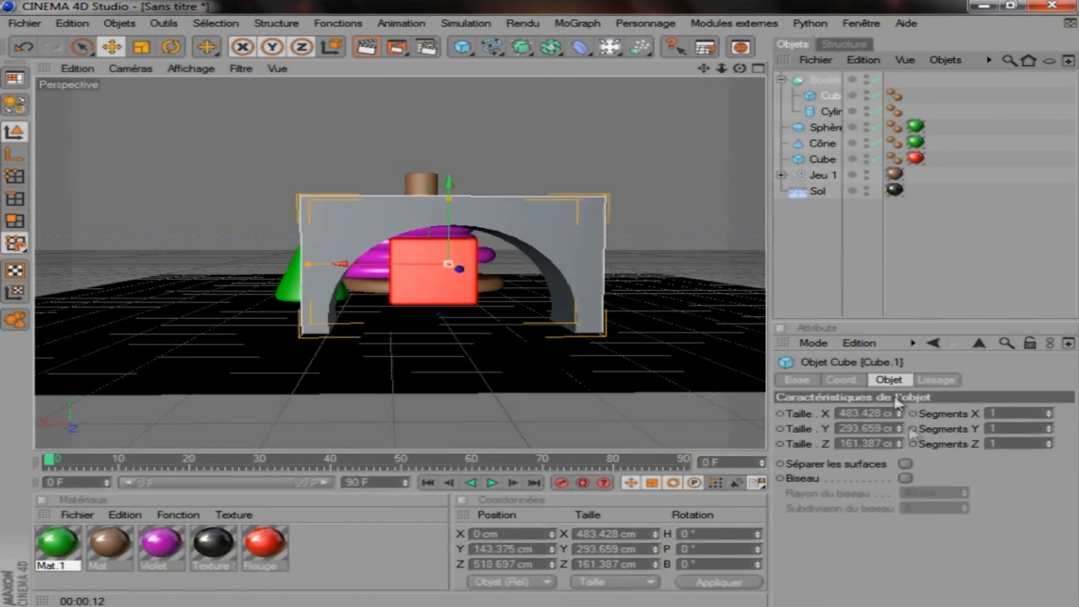
left_click(913, 476)
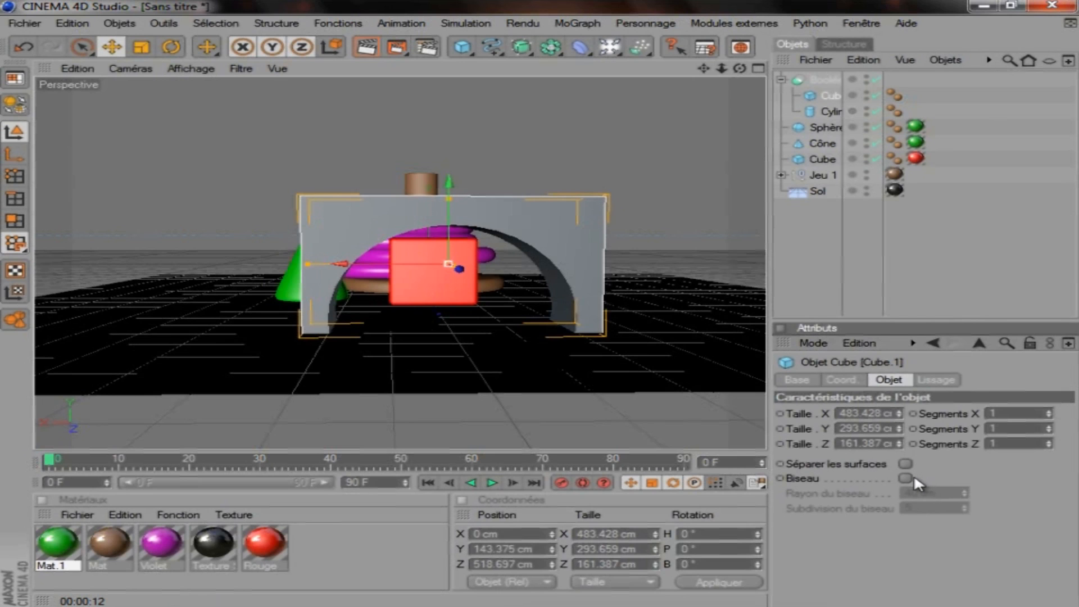
left_click(906, 478)
left_click_drag(964, 493, 966, 491)
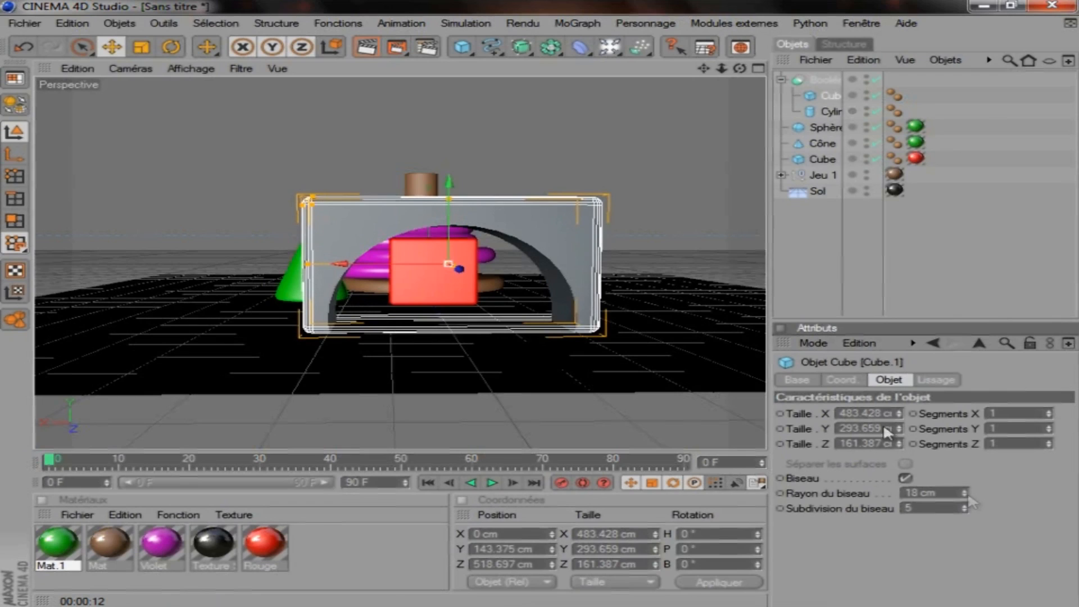
left_click_drag(738, 69, 593, 304)
left_click(782, 80)
left_click(817, 212)
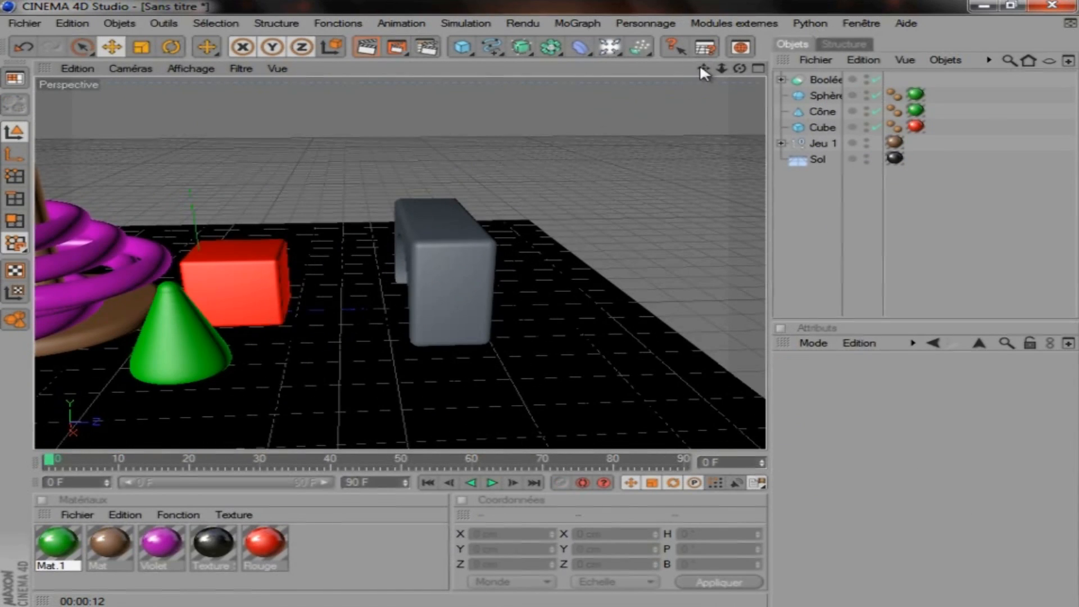
Step: Try converting the arch's box into an editable polygon object and undo the conversion
left_click_drag(703, 68, 547, 312)
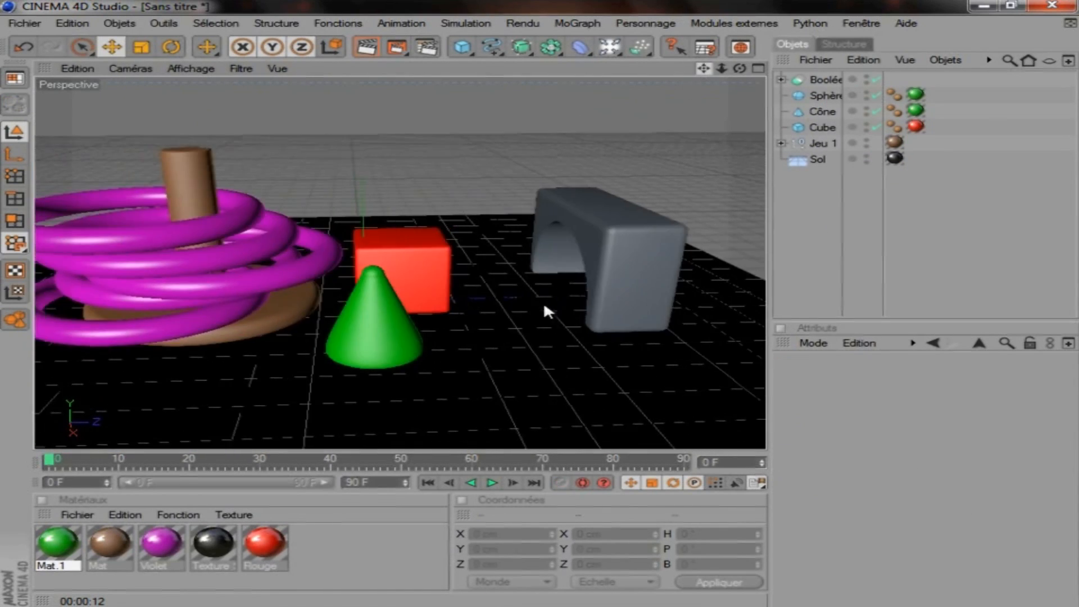
scroll(554, 169, "down", 1)
left_click_drag(702, 68, 541, 302)
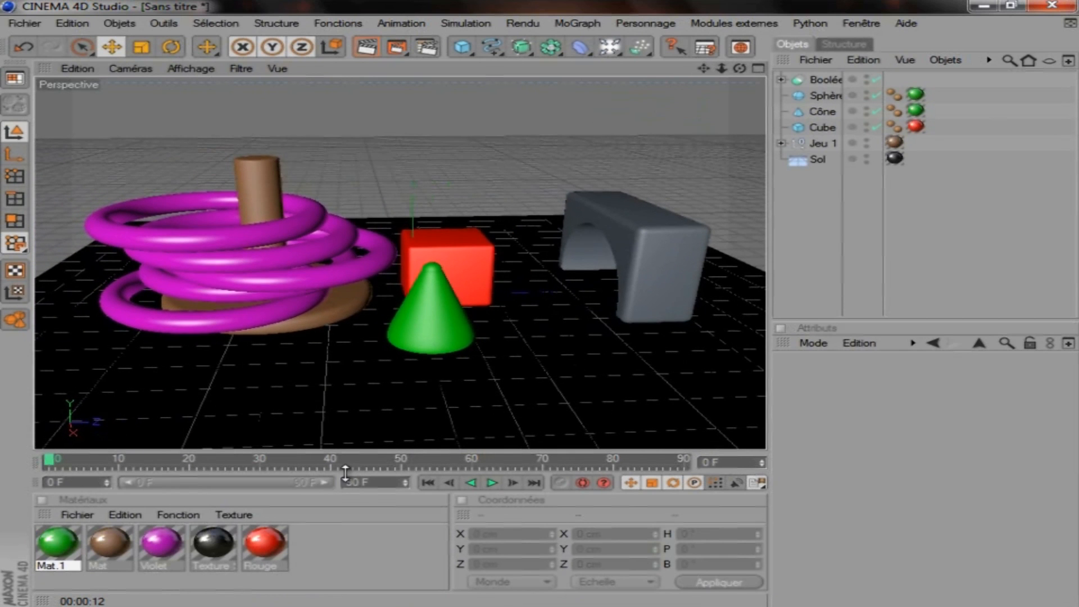
left_click(667, 215)
left_click(321, 537)
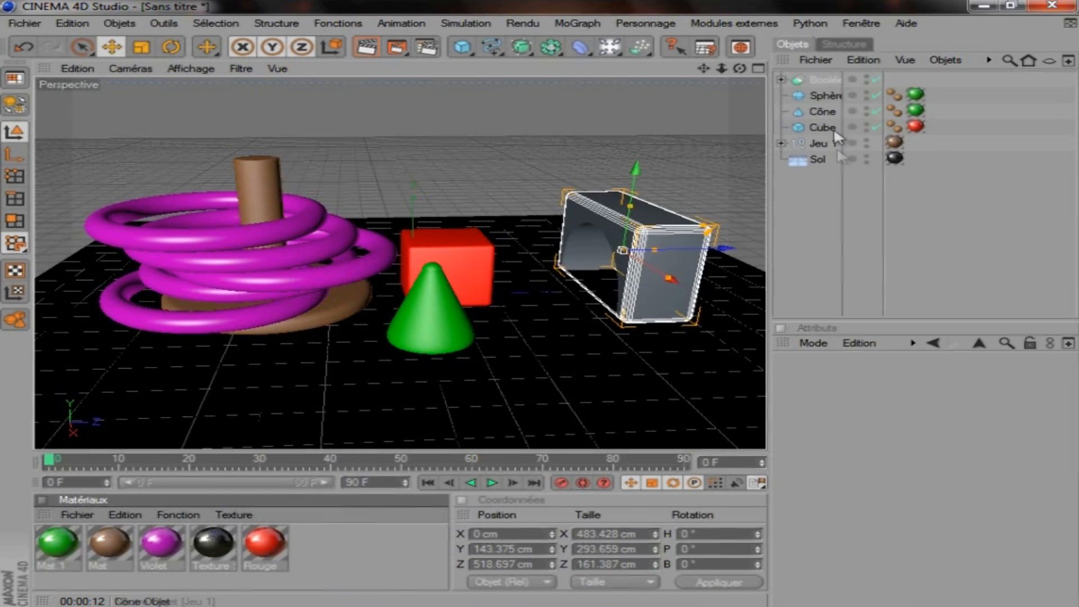
left_click(780, 79)
left_click(825, 96)
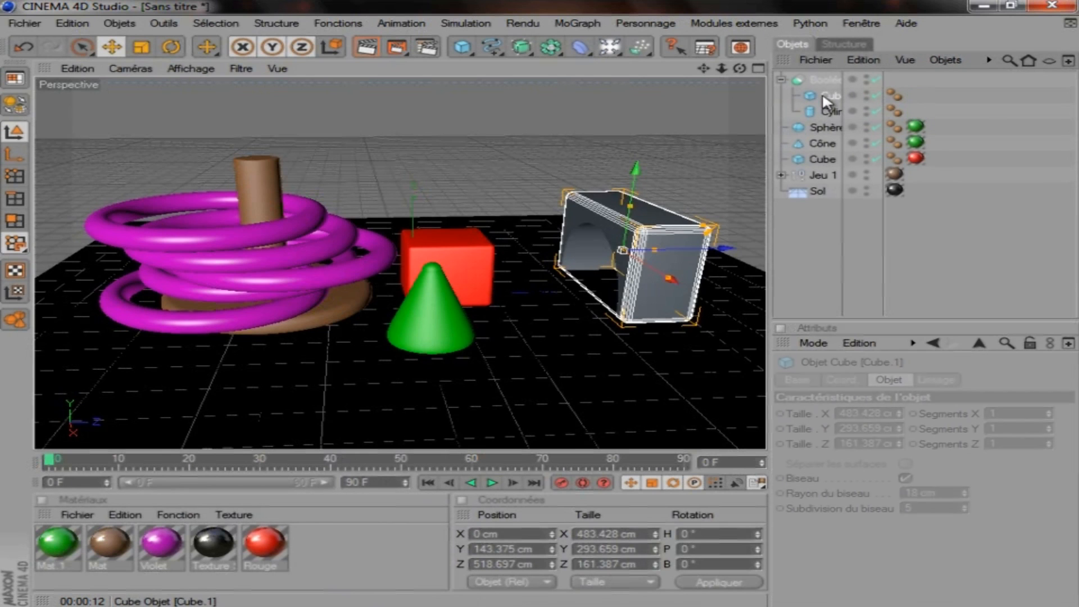
key("c")
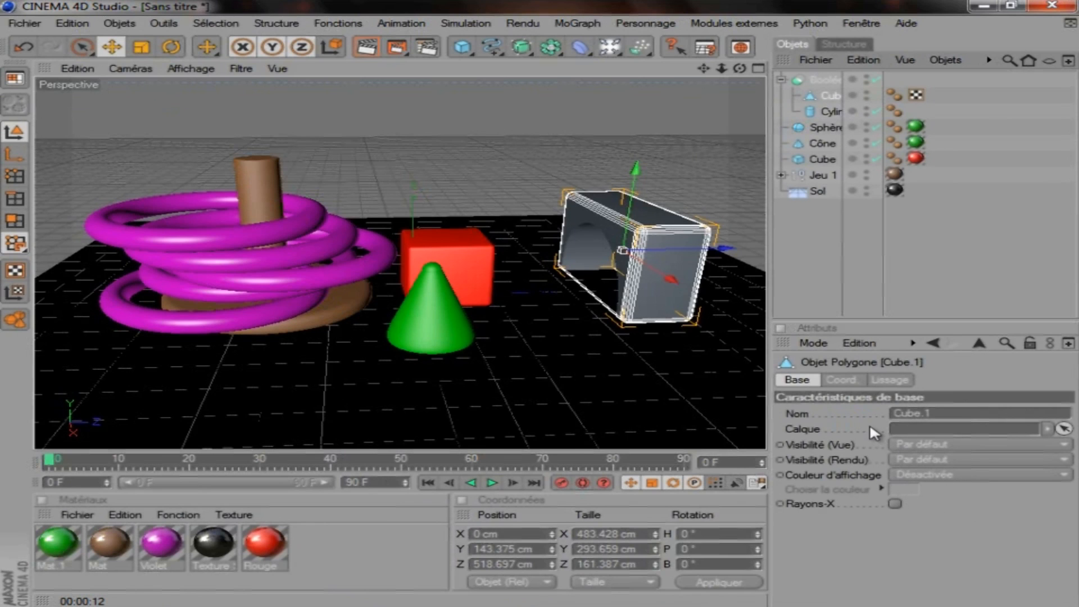
key("ctrl+z")
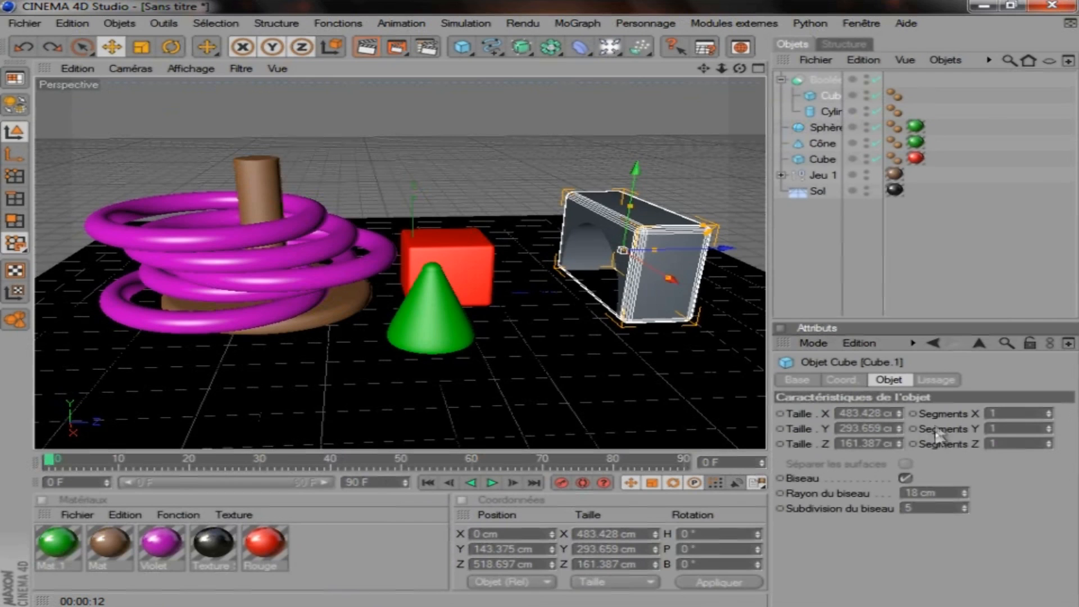
Step: Create a new material and rename the brown material as Marron
left_click(780, 79)
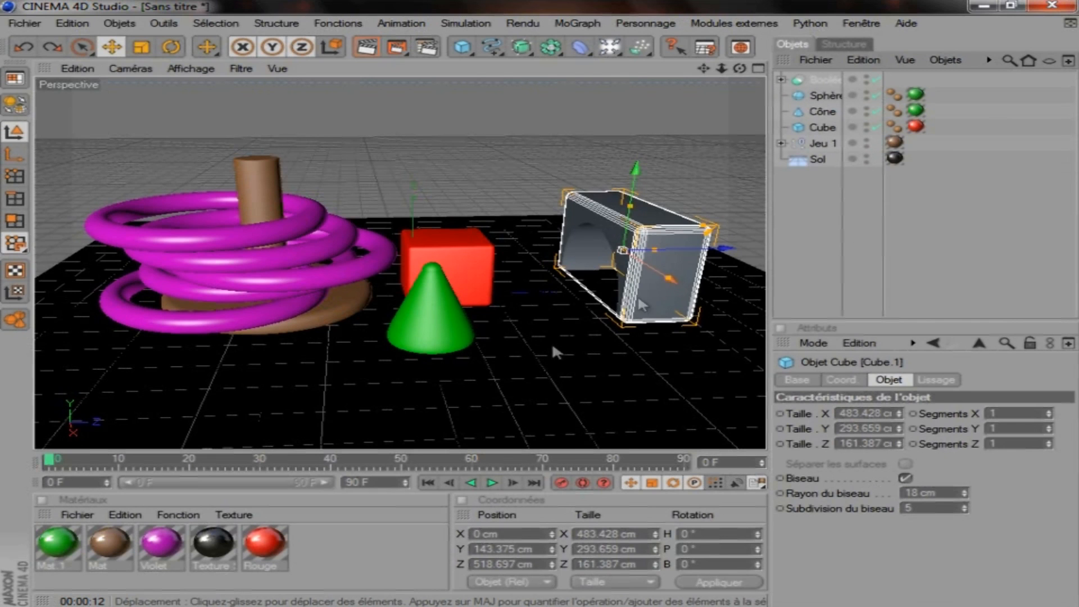
double_click(330, 552)
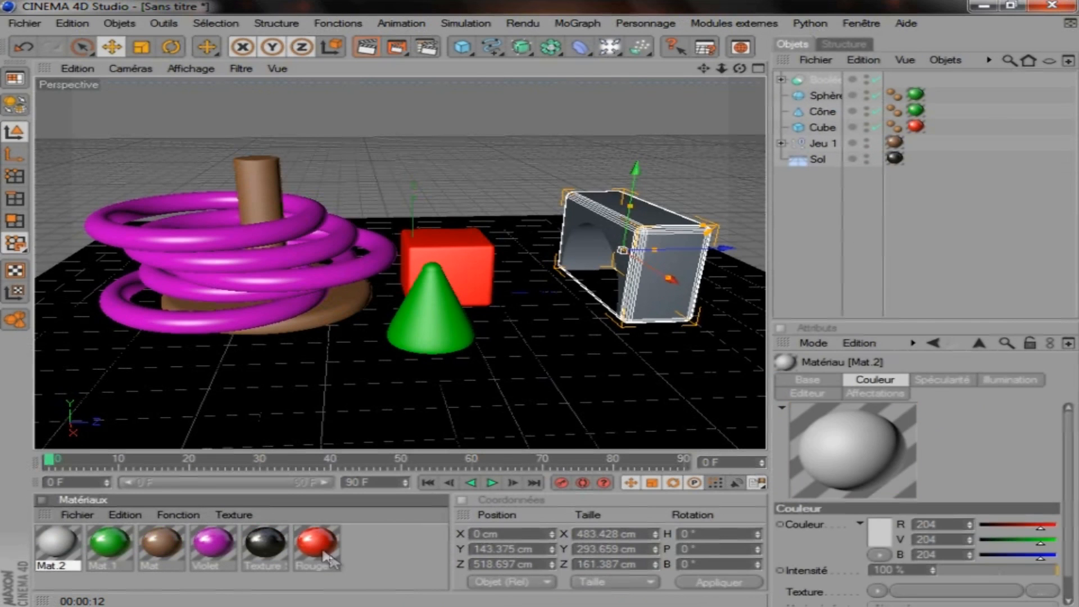
double_click(163, 562)
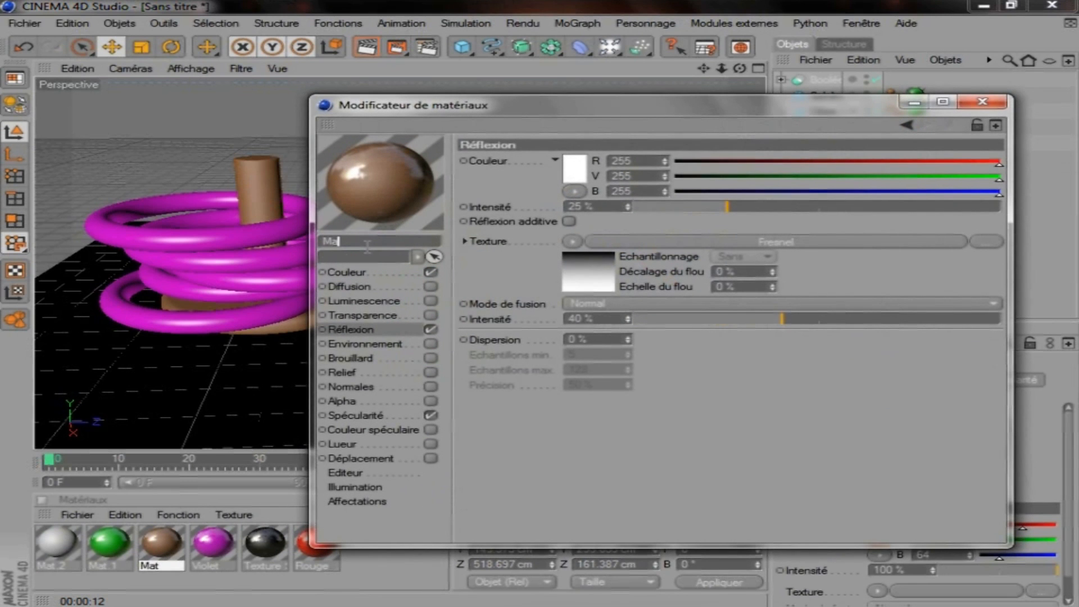
left_click(982, 101)
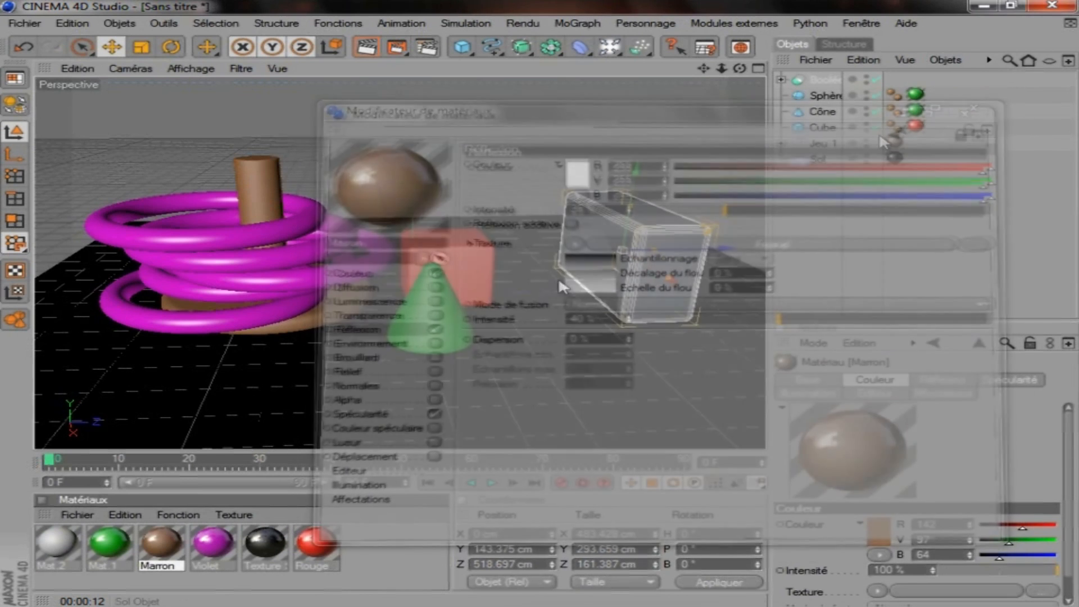
Step: Rename the green material Mat.1 as Vert
right_click(104, 569)
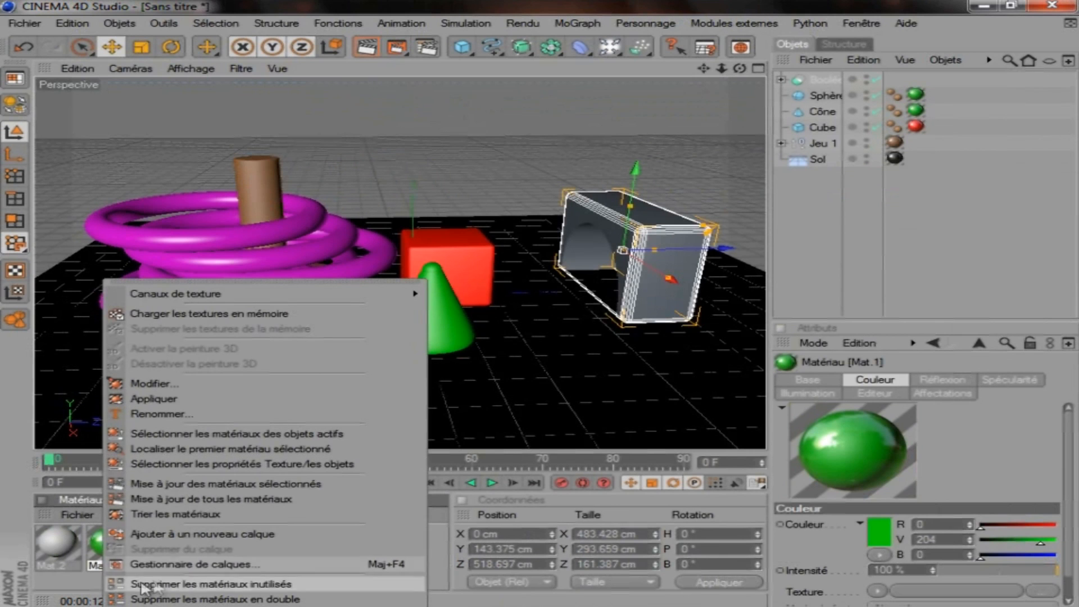
left_click(98, 551)
double_click(99, 550)
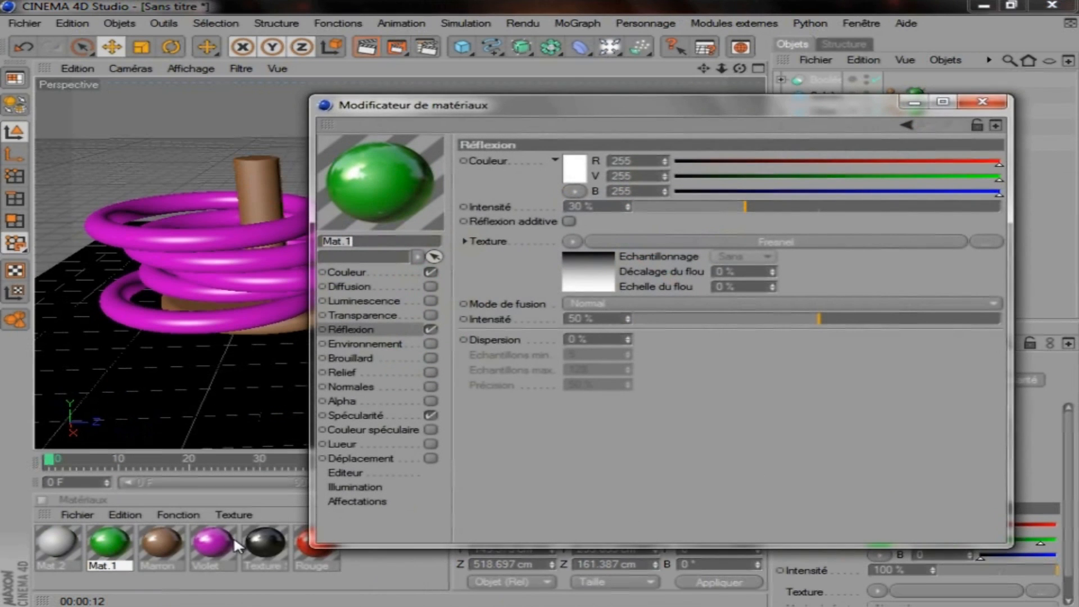
key("v")
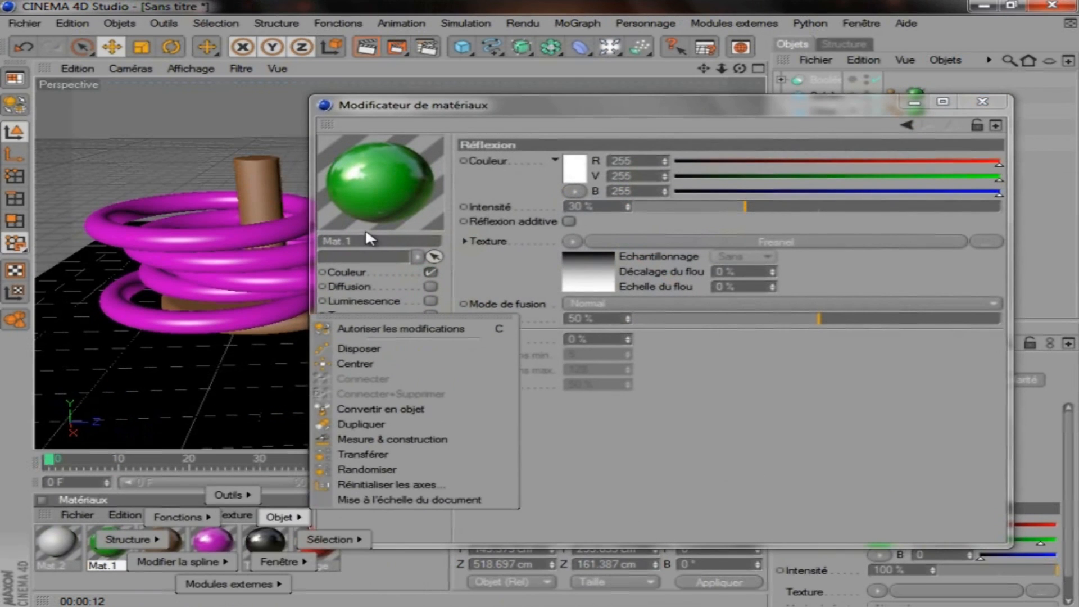
left_click(352, 242)
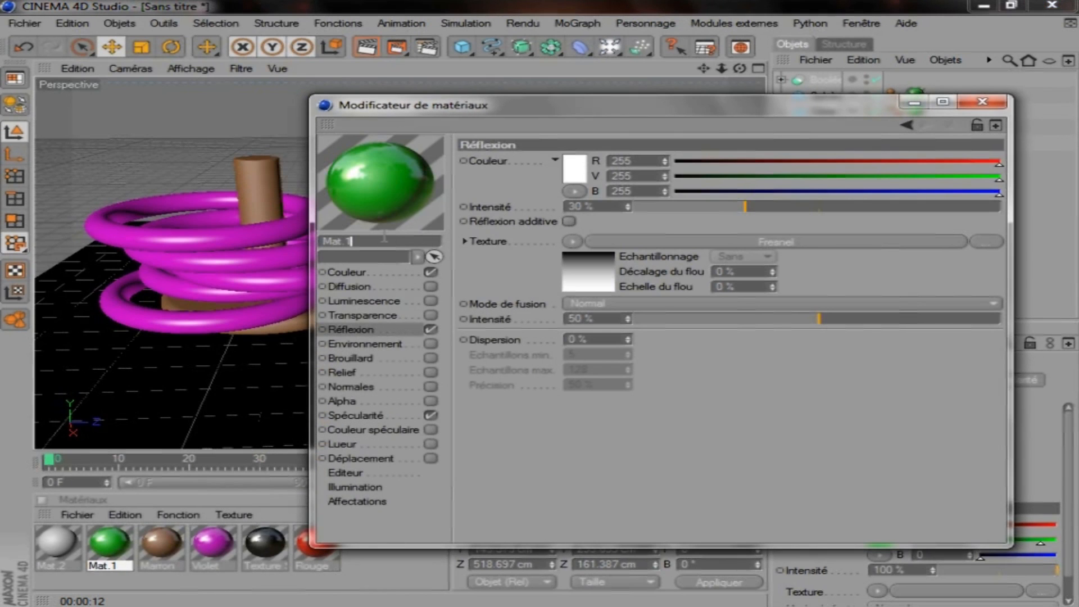
left_click_drag(353, 241, 243, 234)
key("v")
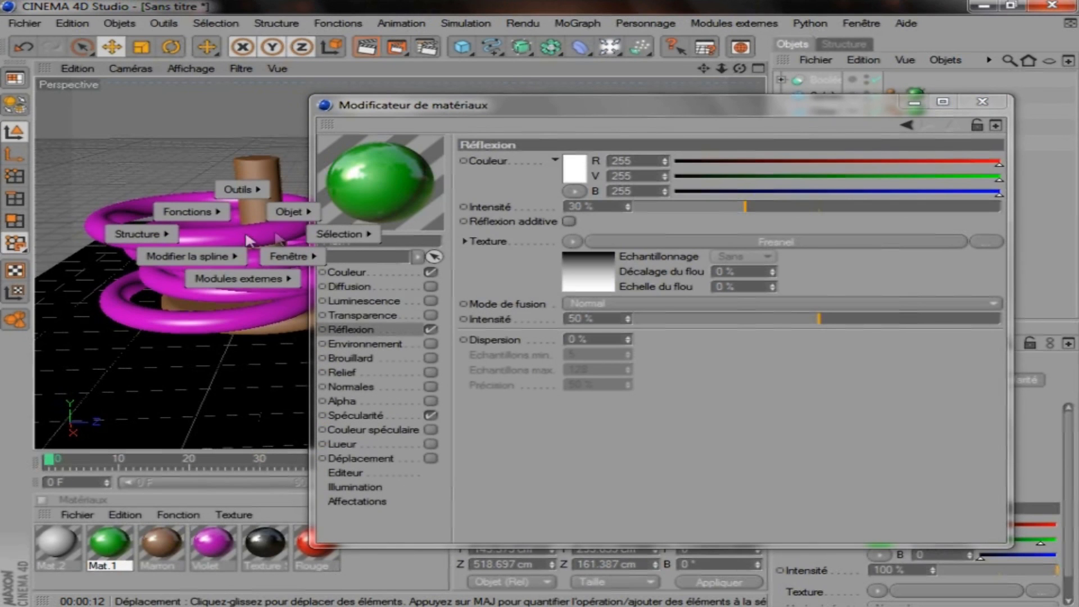
mouse_move(288, 256)
left_click(414, 235)
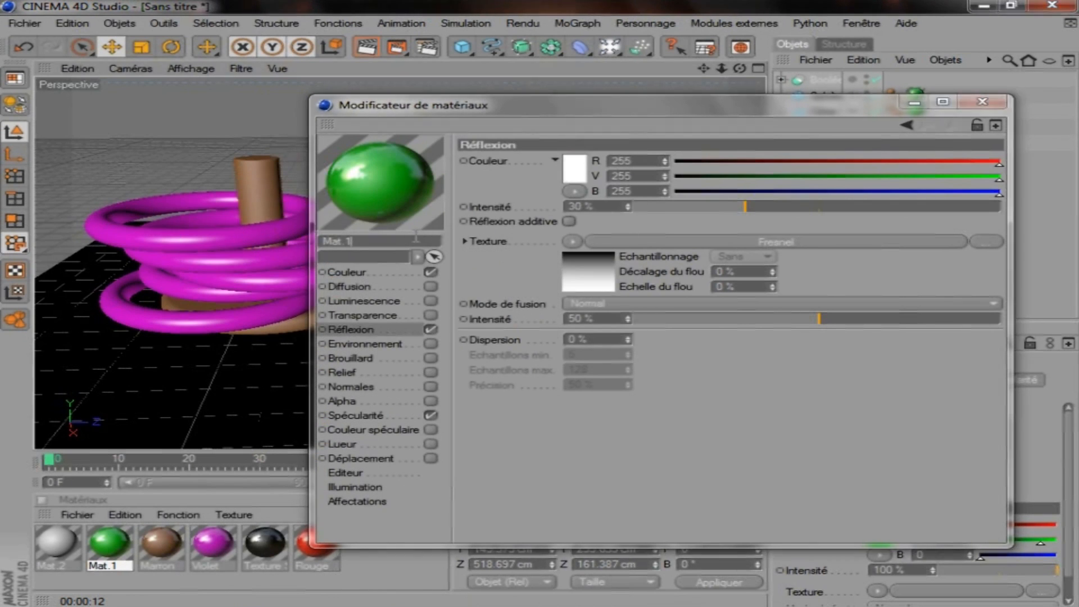
left_click(415, 240)
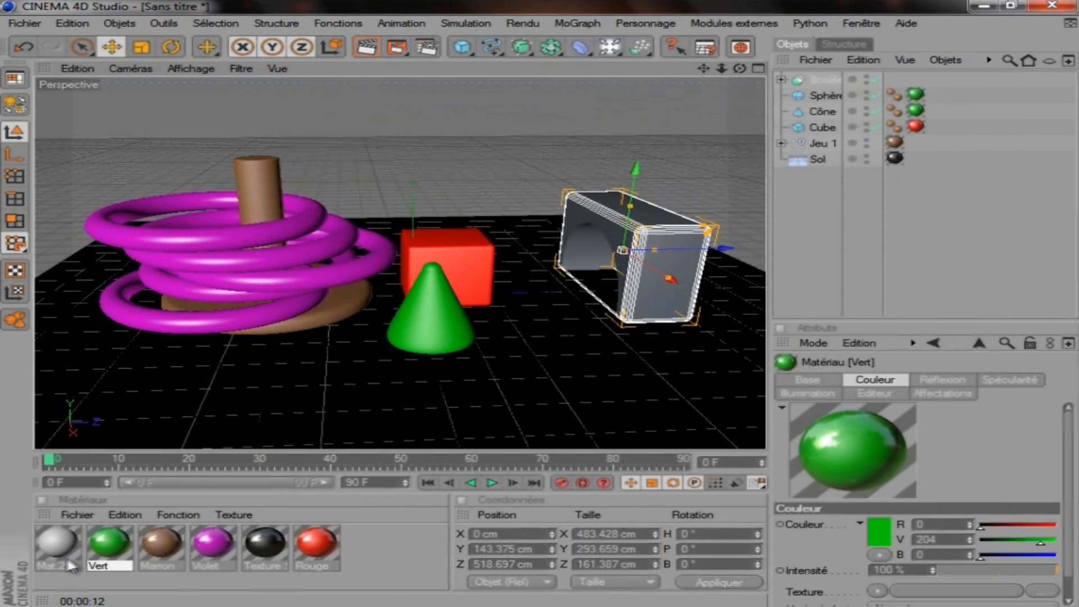
Step: Set the colour of the new material Mat.2 to bright blue with R 0, V 170 and B 255
double_click(55, 544)
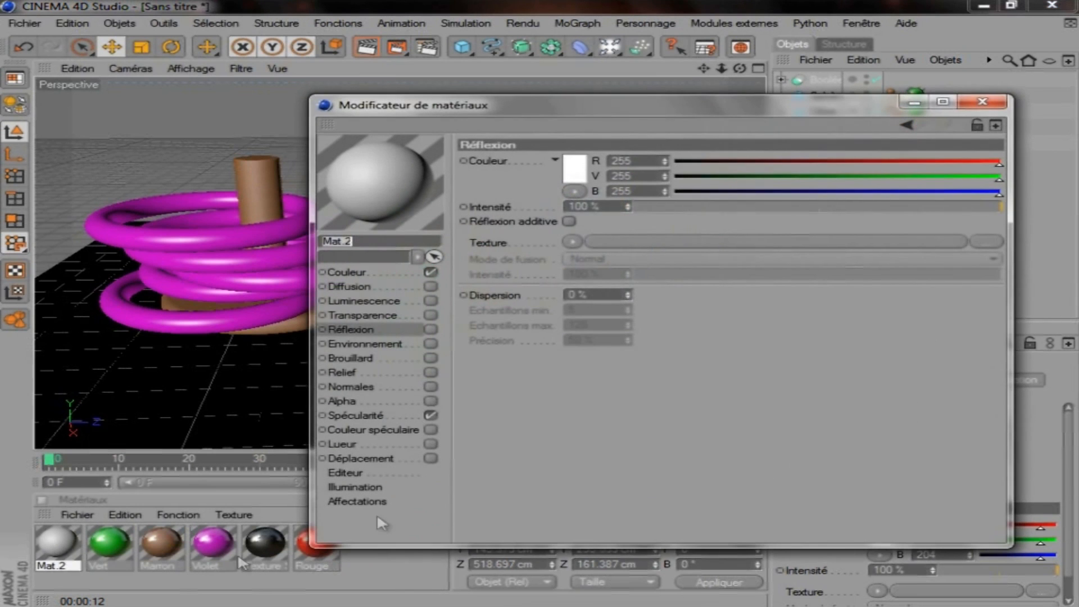
left_click_drag(511, 104, 317, 295)
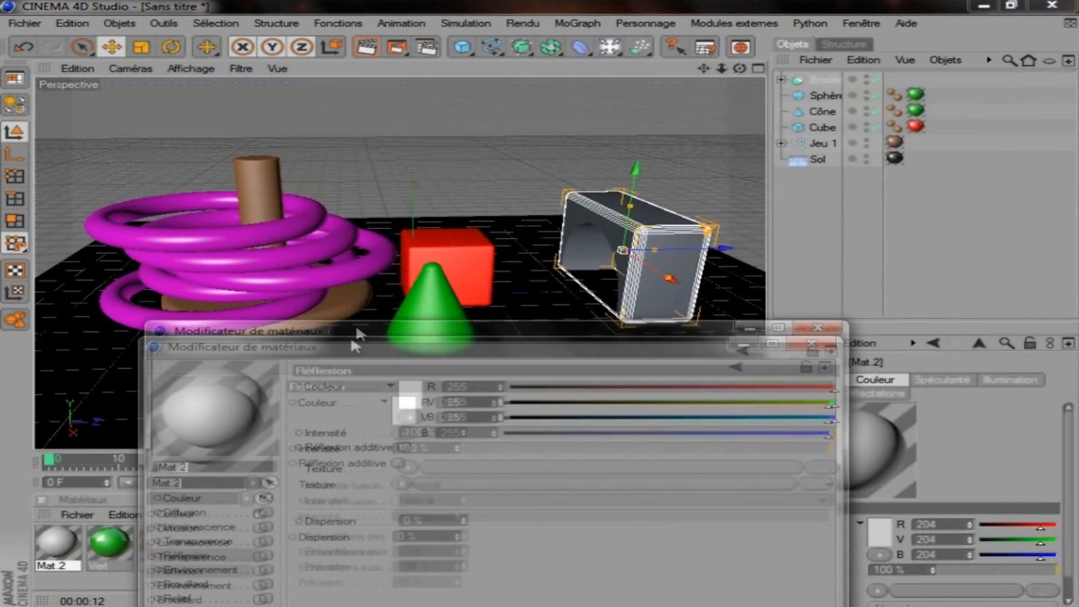
left_click(167, 468)
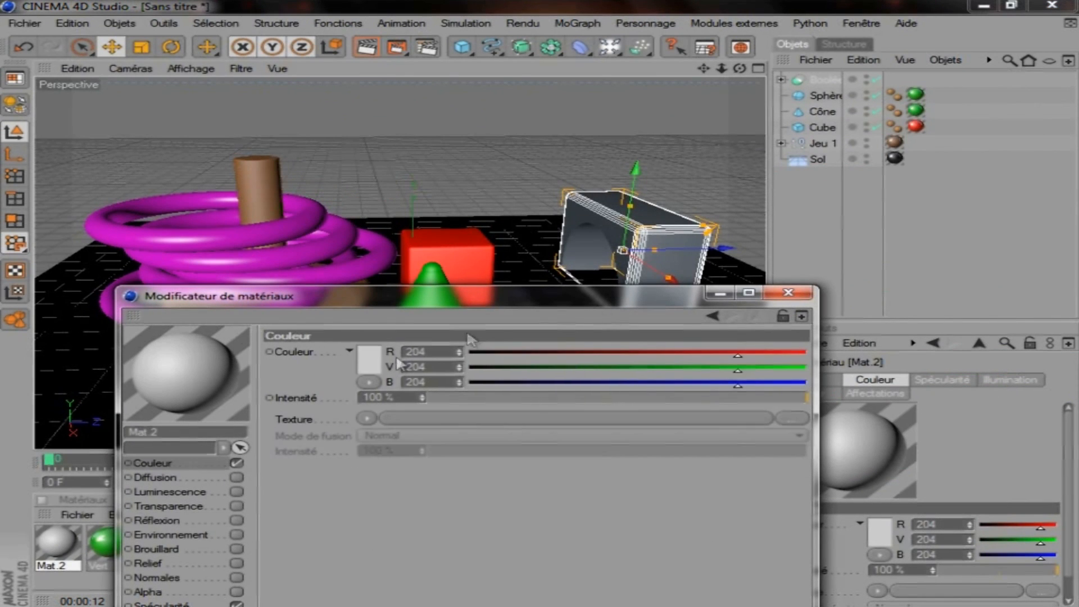
left_click(371, 361)
left_click(423, 297)
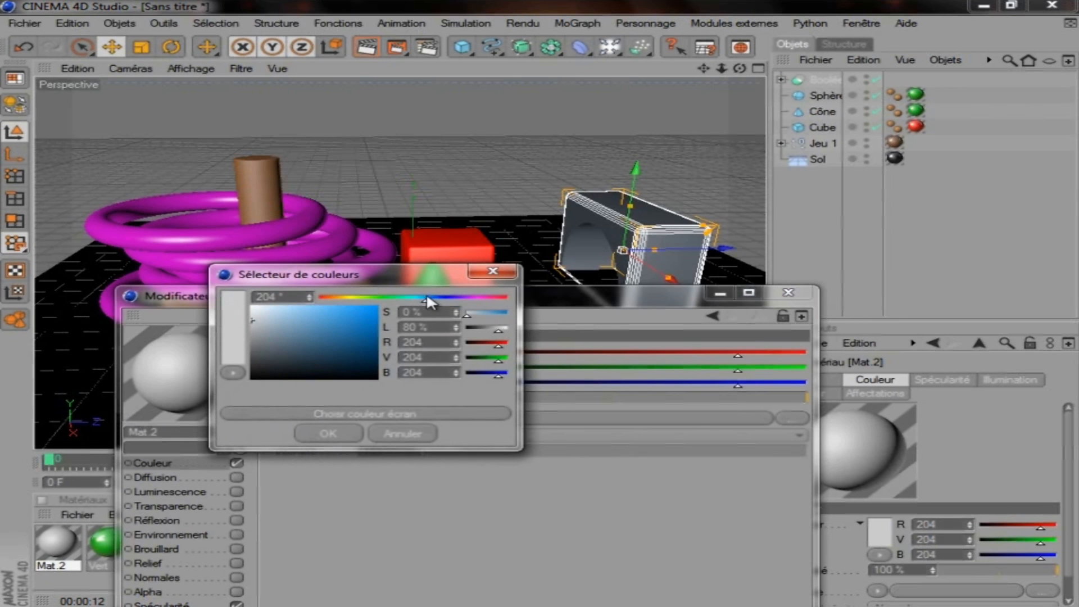
left_click(376, 306)
left_click(325, 433)
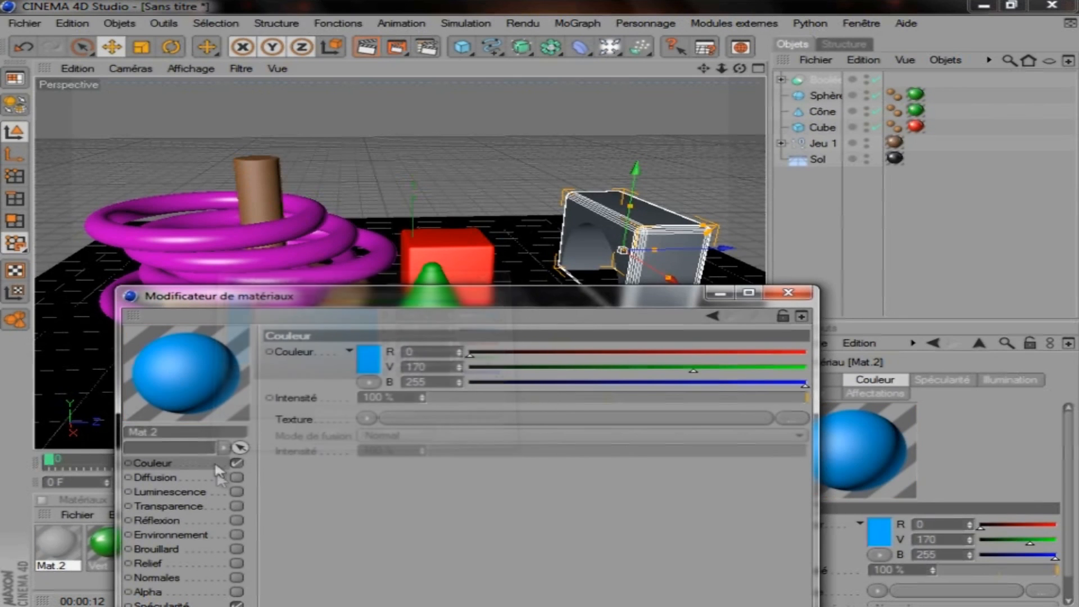
Step: Enable reflection on the blue material with an intensity of 35 %
left_click_drag(298, 300, 398, 139)
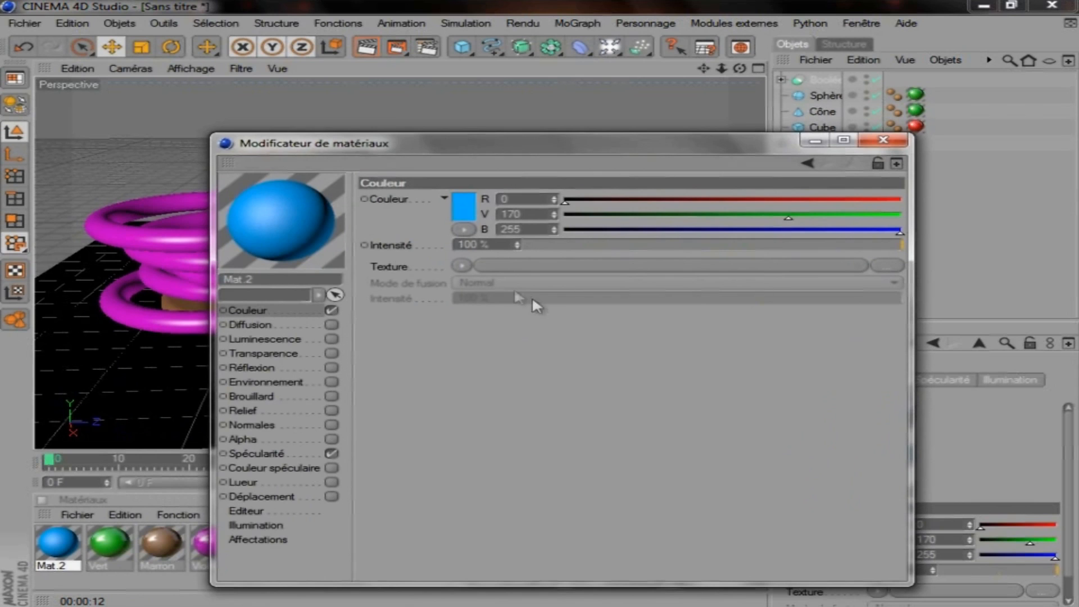
left_click(332, 367)
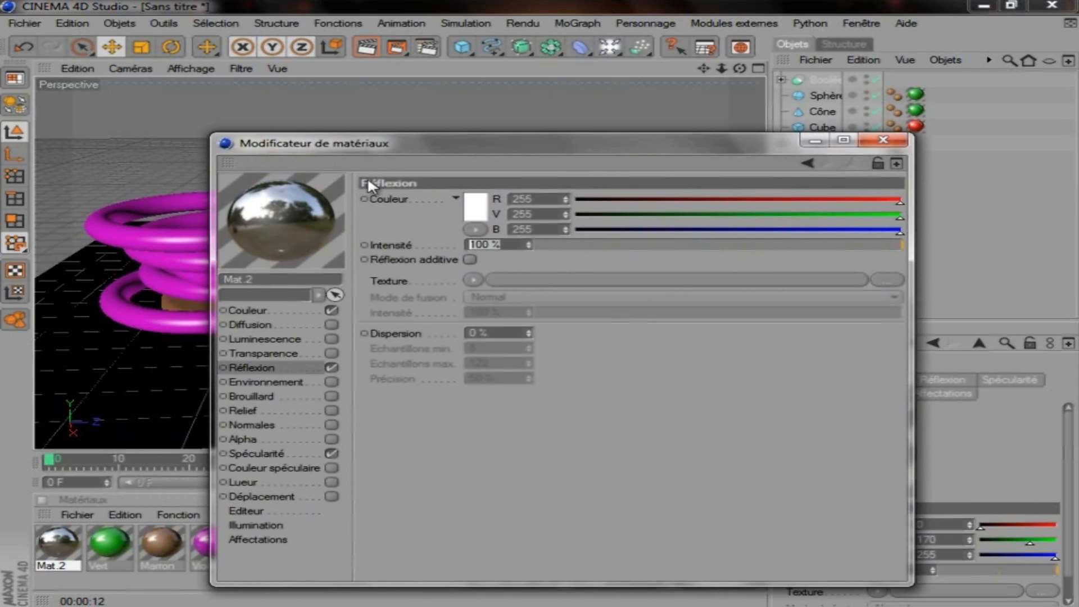
left_click(519, 249)
type("35")
left_click(598, 329)
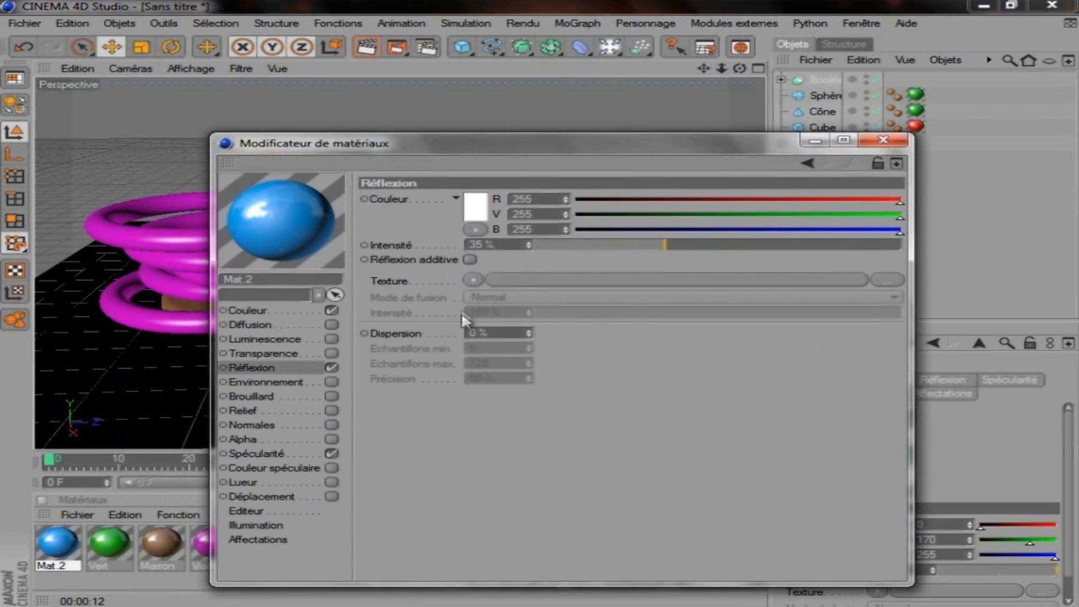
Step: Add a Fresnel texture to the blue material's reflection with a texture intensity of 60 % and close the material editor
left_click(473, 280)
left_click(514, 441)
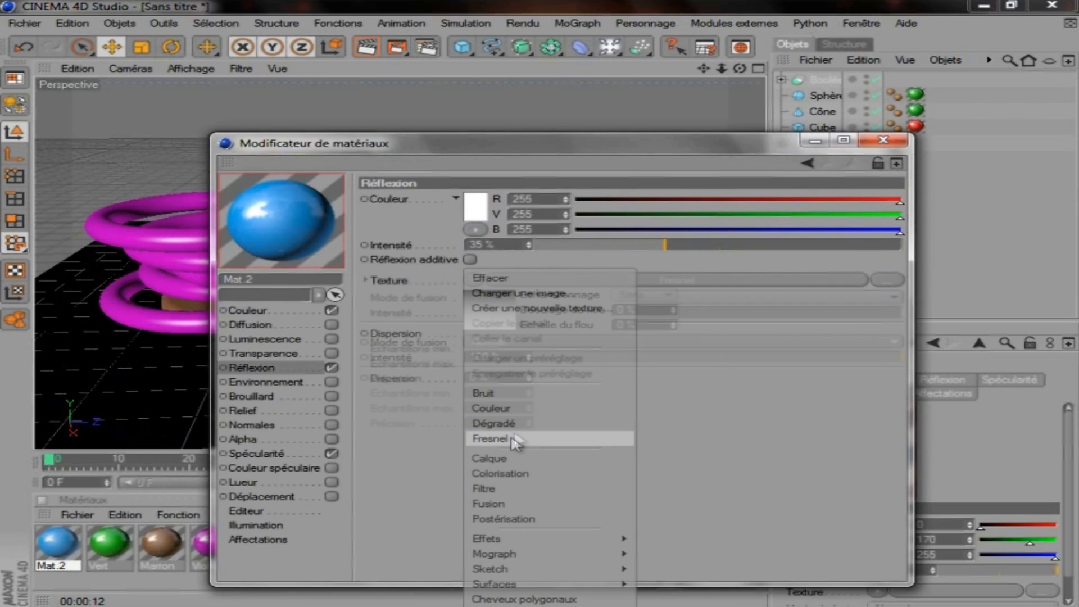
left_click(508, 357)
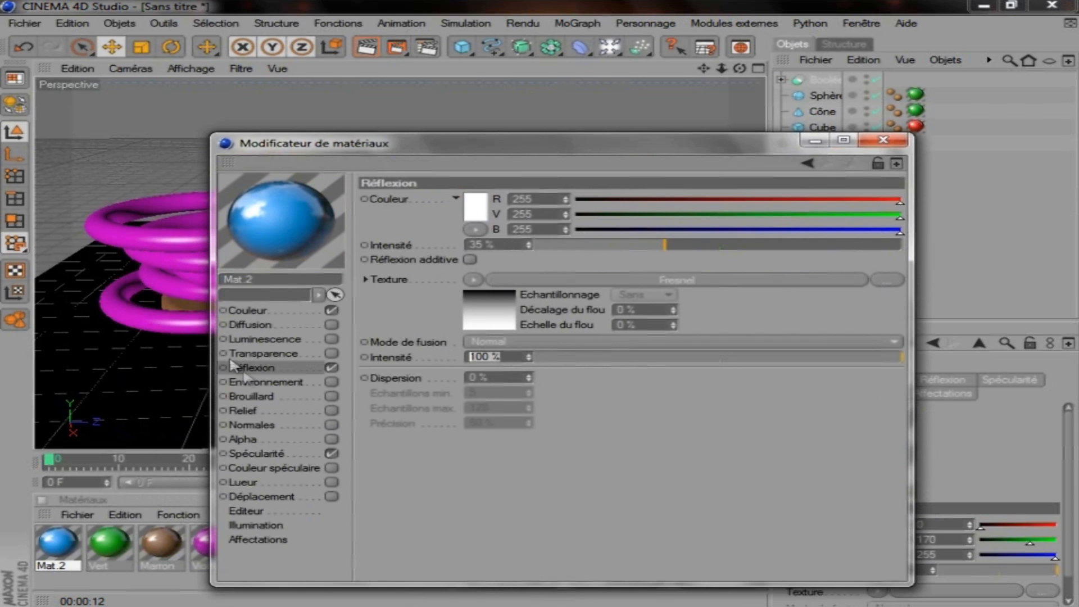
type("60")
key("Return")
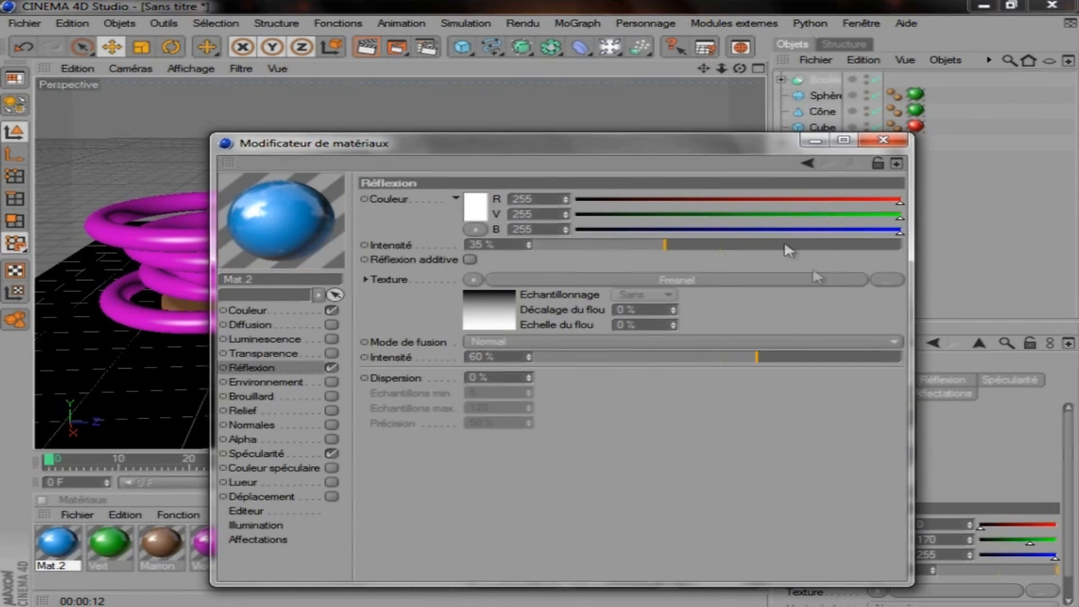
left_click(882, 140)
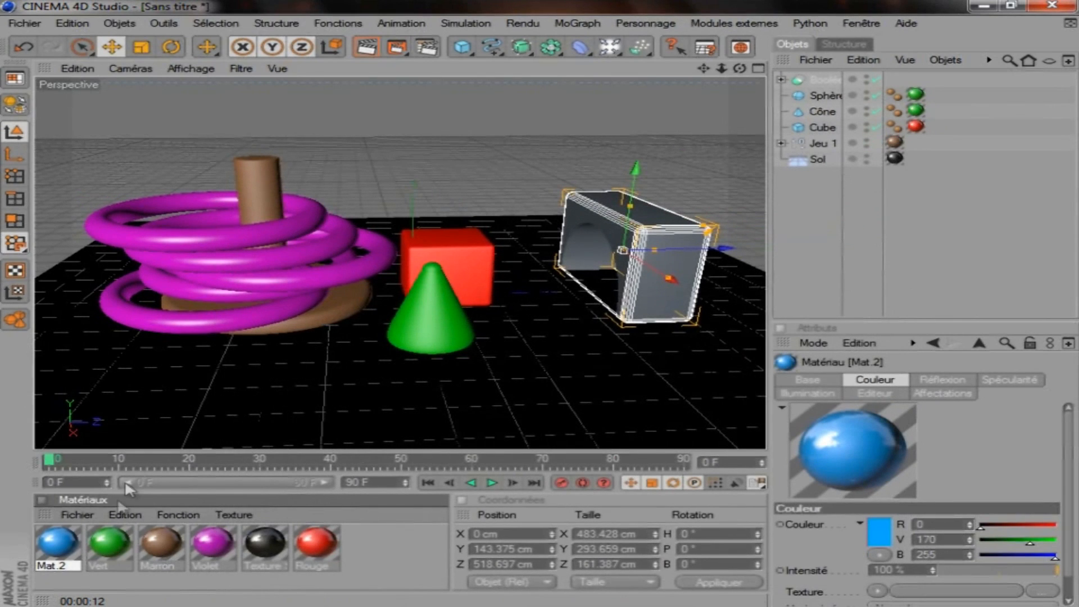
Step: Apply the blue material to both the arch's box and the cylinder in the Boolean group
left_click_drag(69, 548, 673, 260)
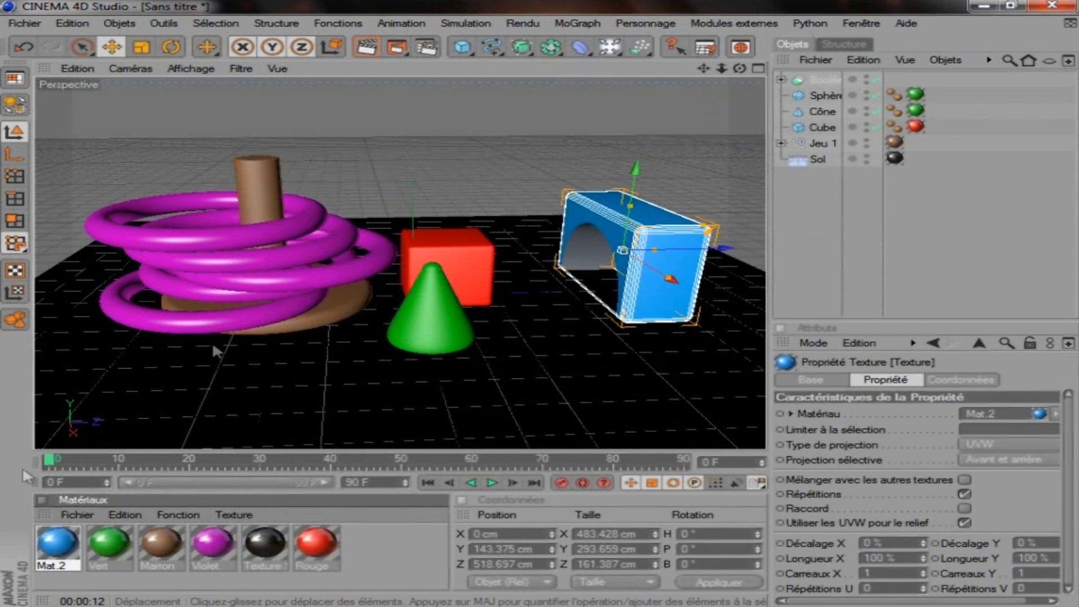
left_click_drag(741, 69, 540, 309)
left_click(781, 79)
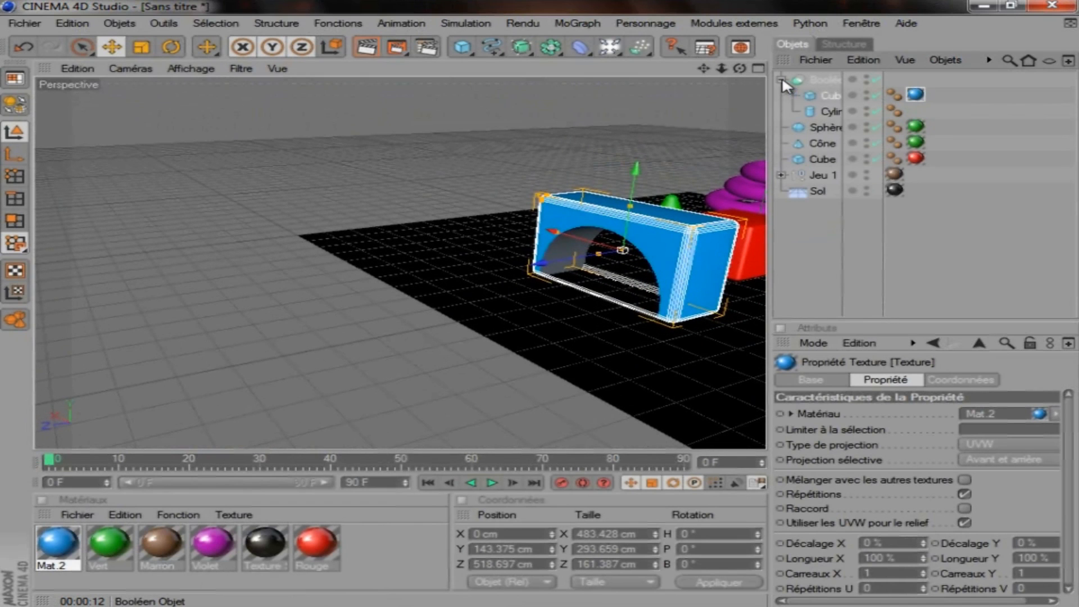
left_click(832, 111)
left_click_drag(75, 551, 596, 281)
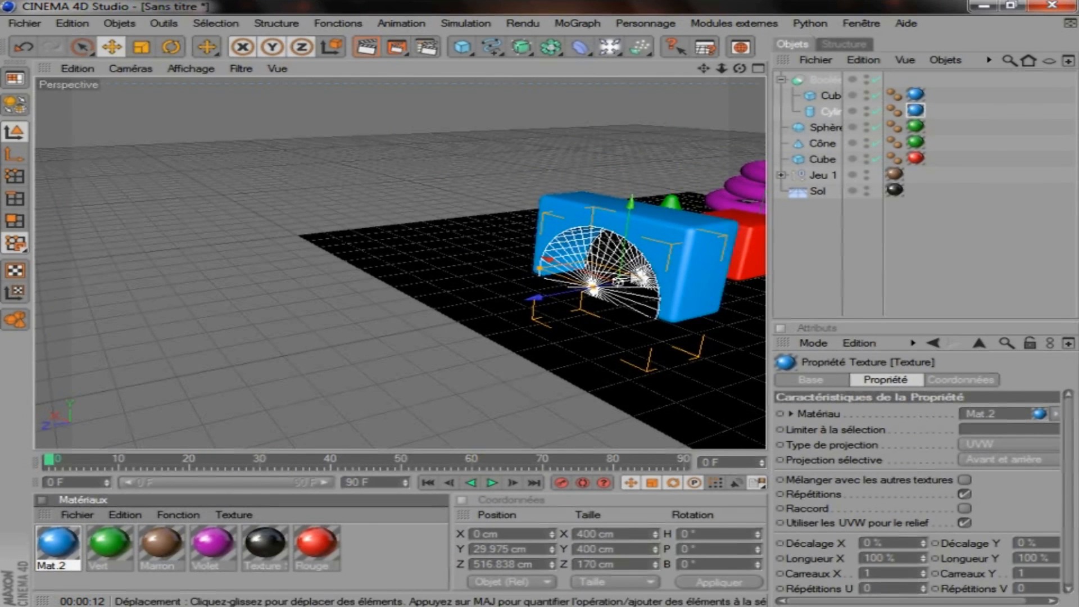
left_click(77, 68)
left_click(279, 116)
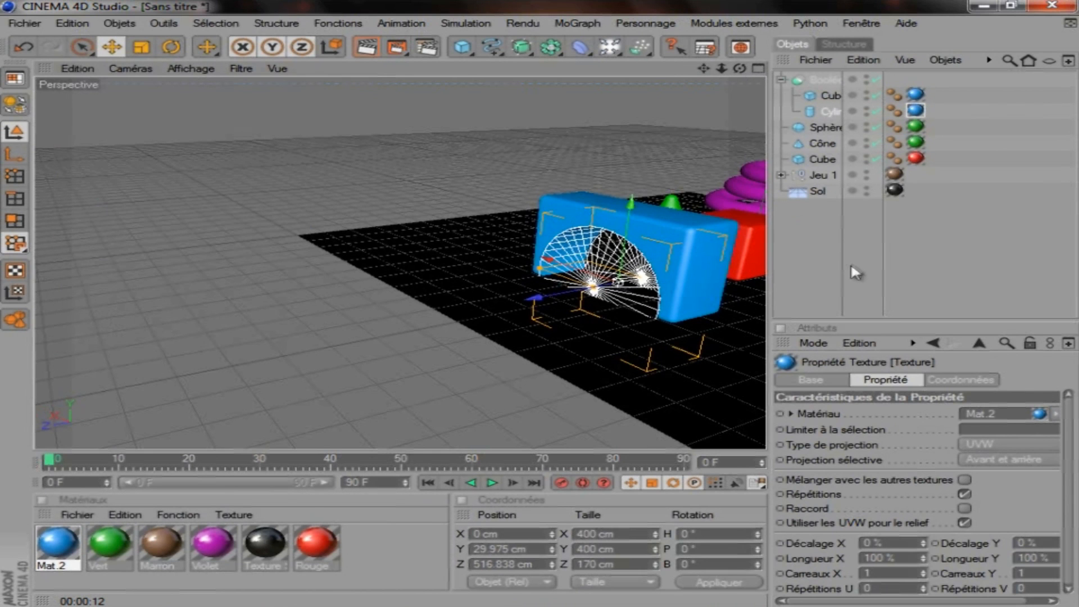
left_click(791, 211)
Step: Collapse the Boolean group and rename it as Pont
left_click_drag(703, 68, 554, 304)
left_click_drag(739, 68, 549, 302)
left_click(582, 245)
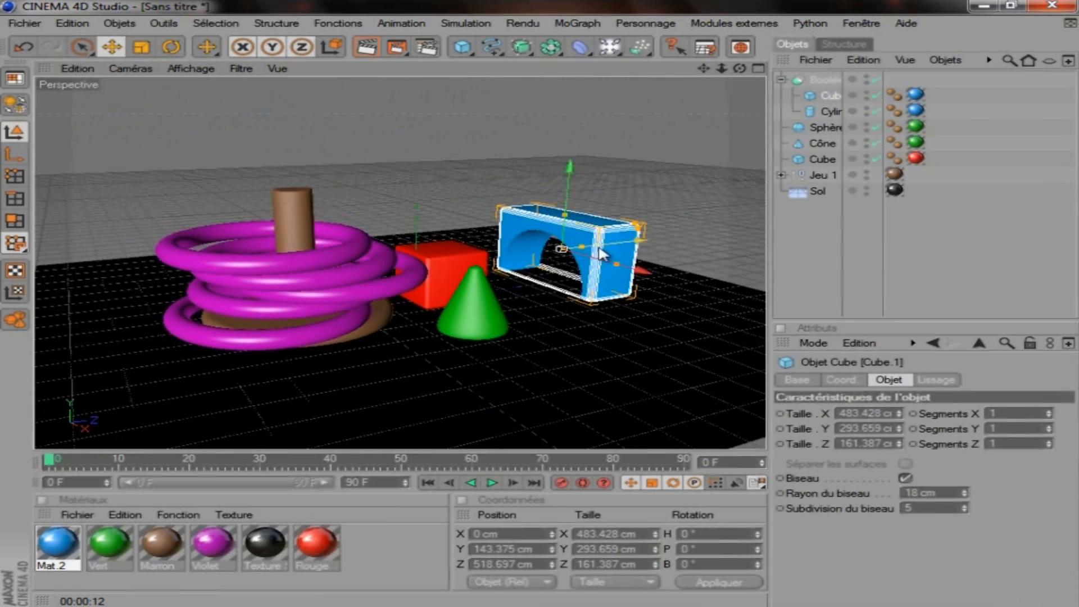
left_click(826, 80)
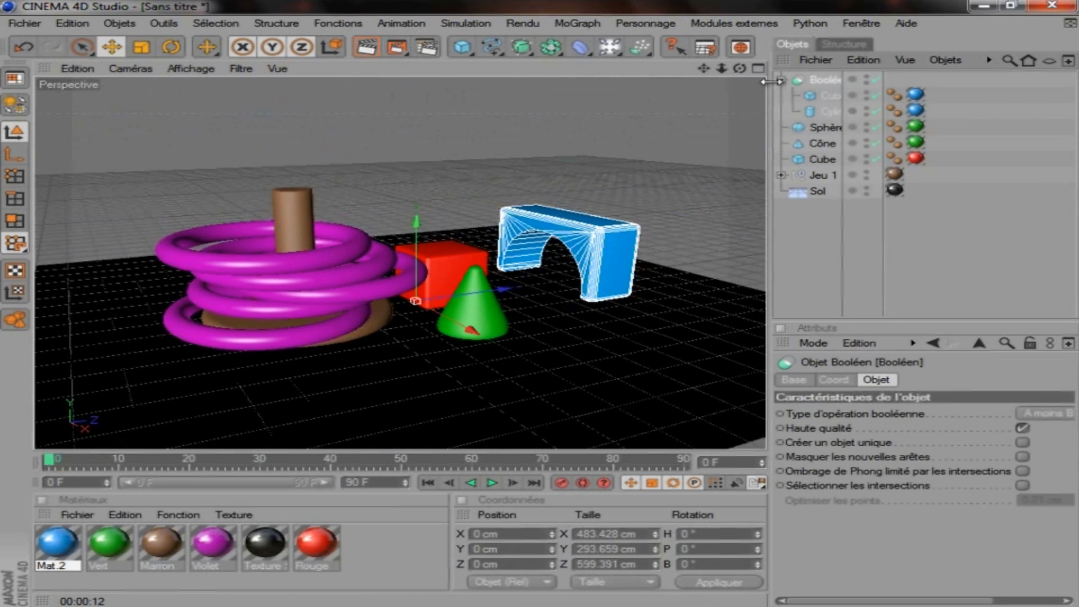
left_click(780, 83)
left_click(779, 80)
left_click(808, 85)
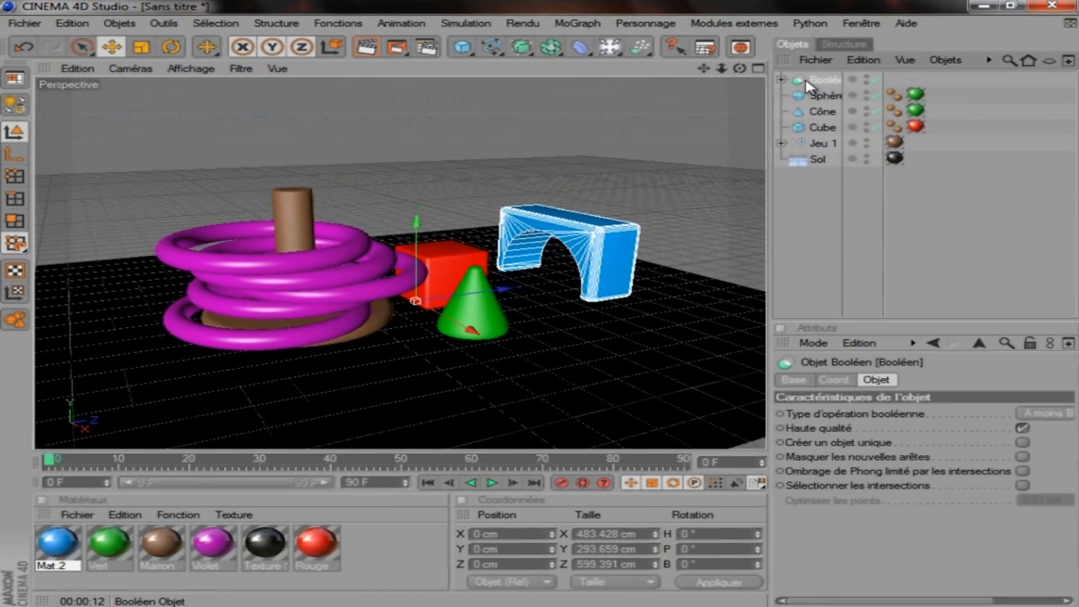
double_click(826, 80)
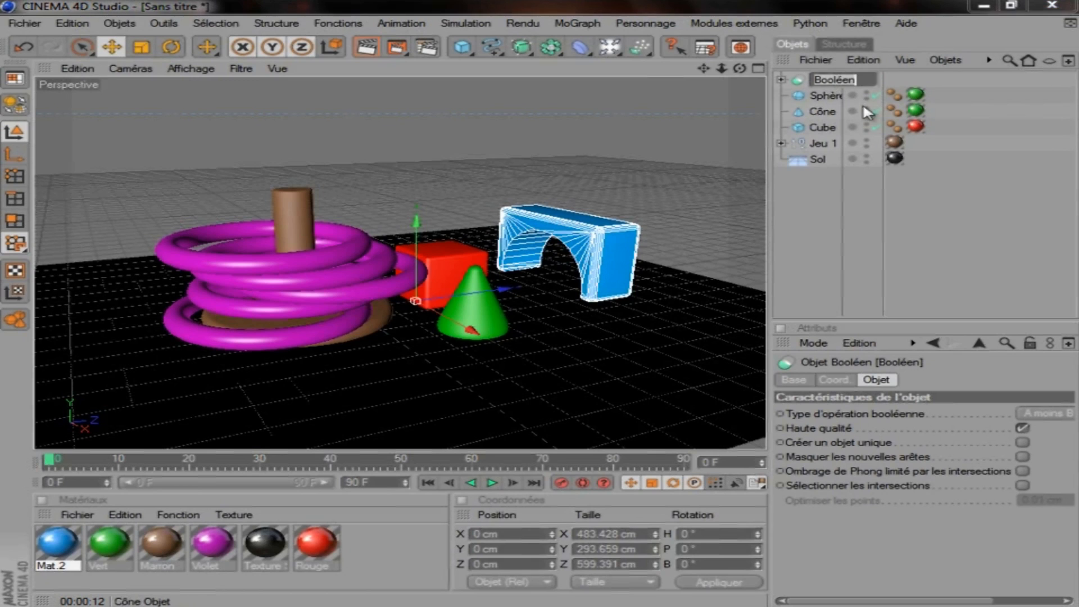
type("Pont")
key("Return")
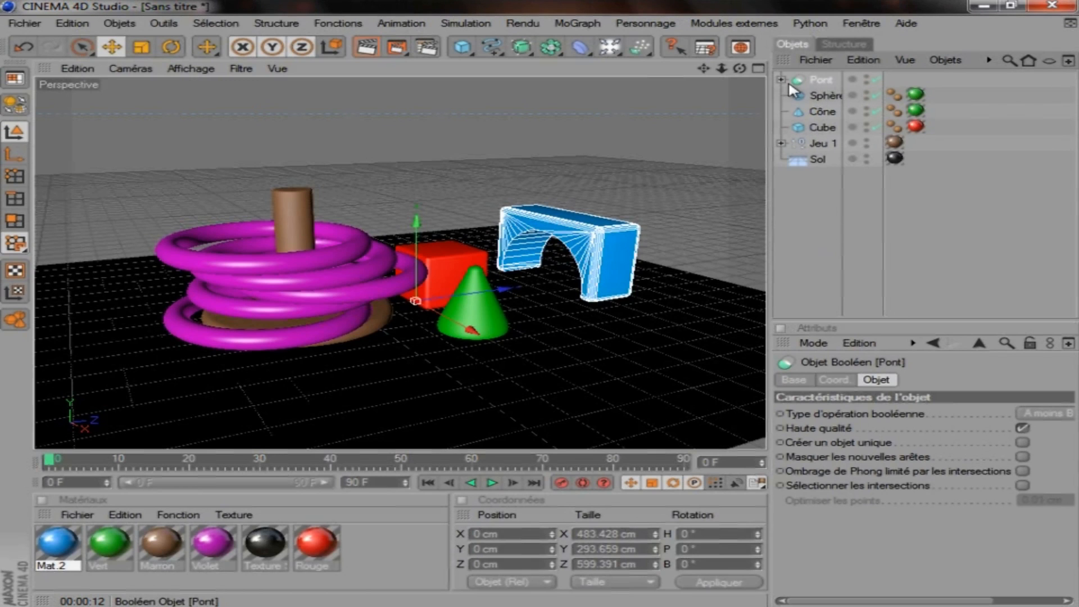
Step: Rotate the bridge to a heading of about -39.5° and move its axis onto it, at about X 349 cm, Z 424 cm
key("r")
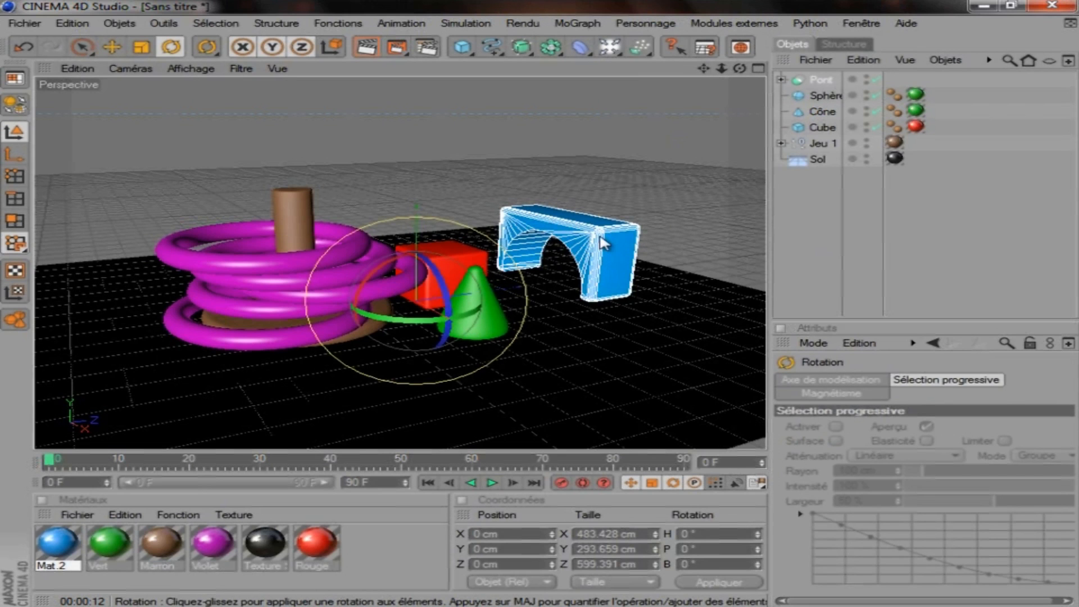
left_click_drag(393, 318, 462, 323)
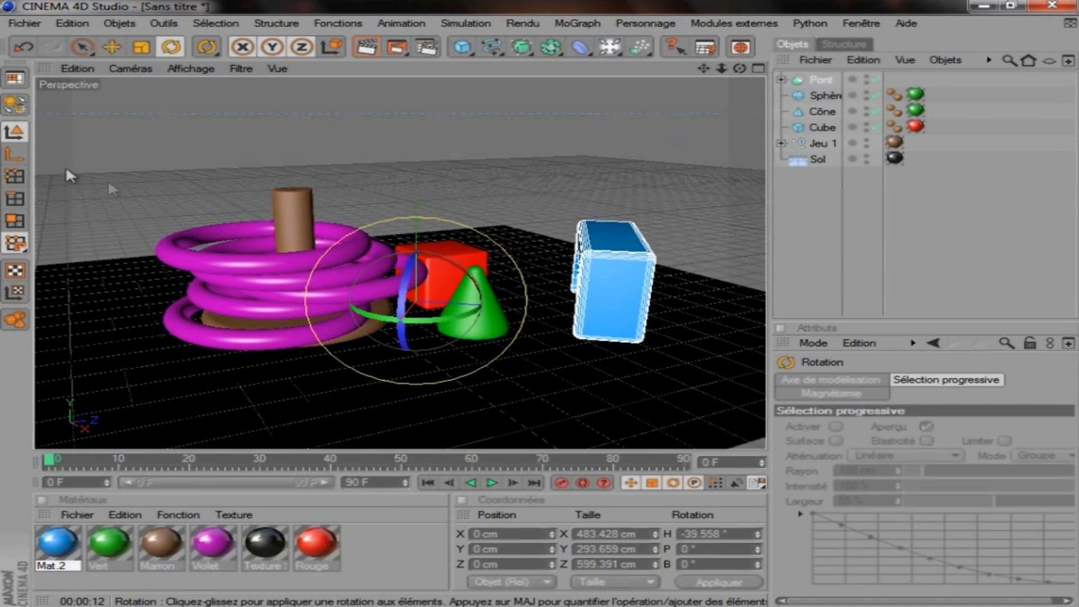
key("l")
left_click_drag(609, 293, 607, 293)
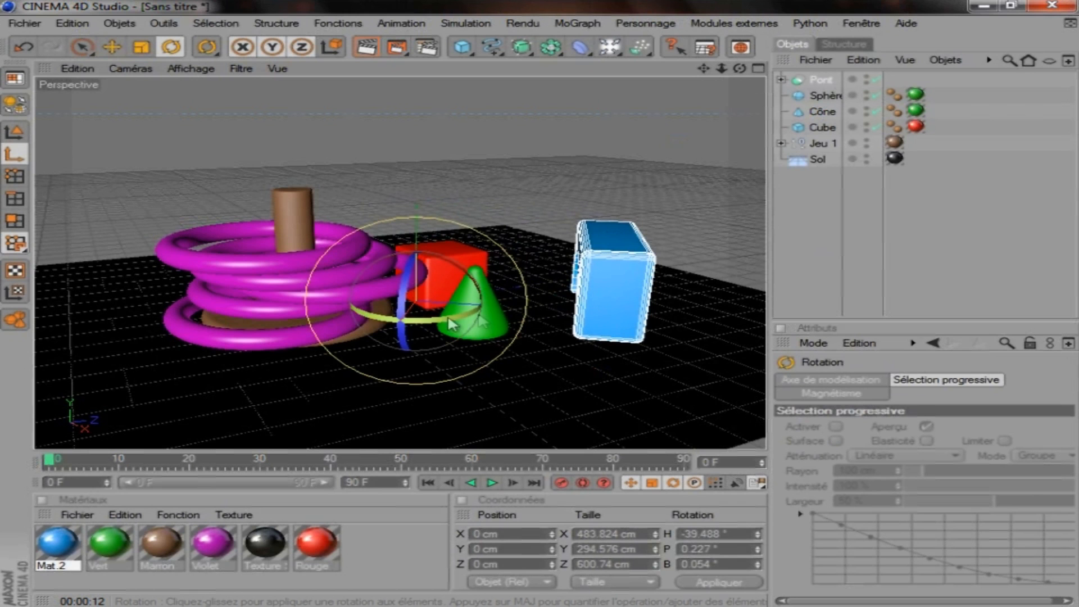
key("e")
left_click_drag(406, 296, 508, 295)
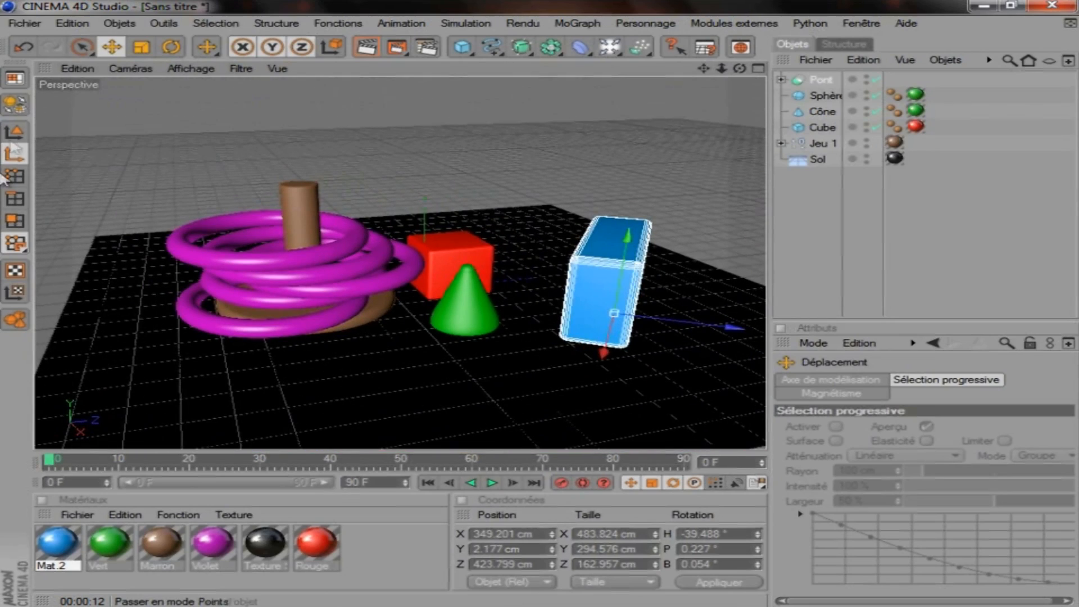
Step: Rotate the bridge around its own axis to a heading of about -147° so its arch opening faces the view
left_click(14, 131)
key("r")
left_click_drag(542, 264, 470, 297)
scroll(368, 324, "up", 3)
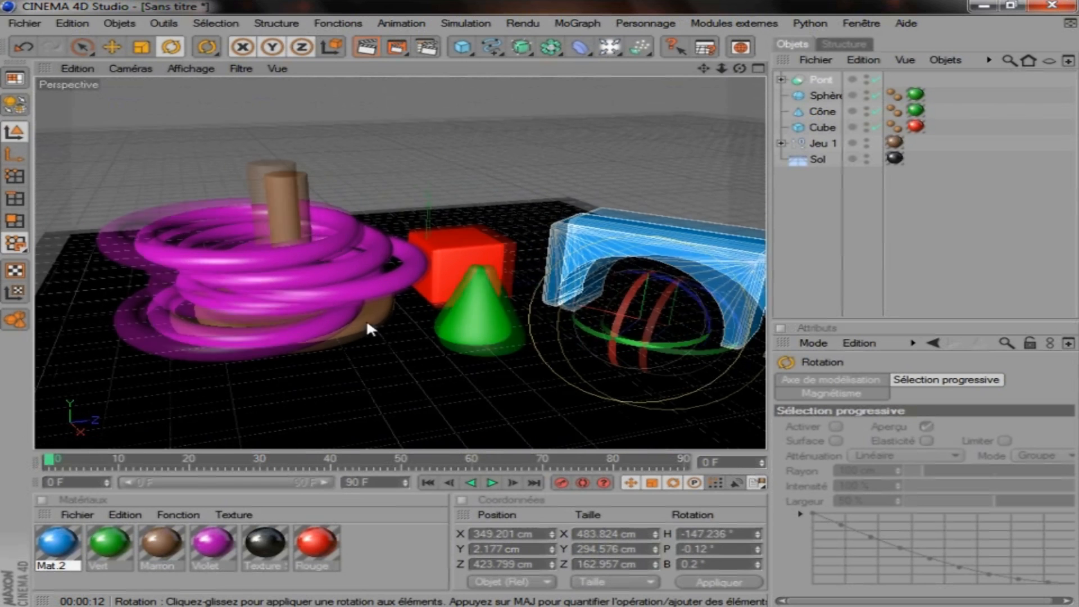
scroll(600, 246, "down", 2)
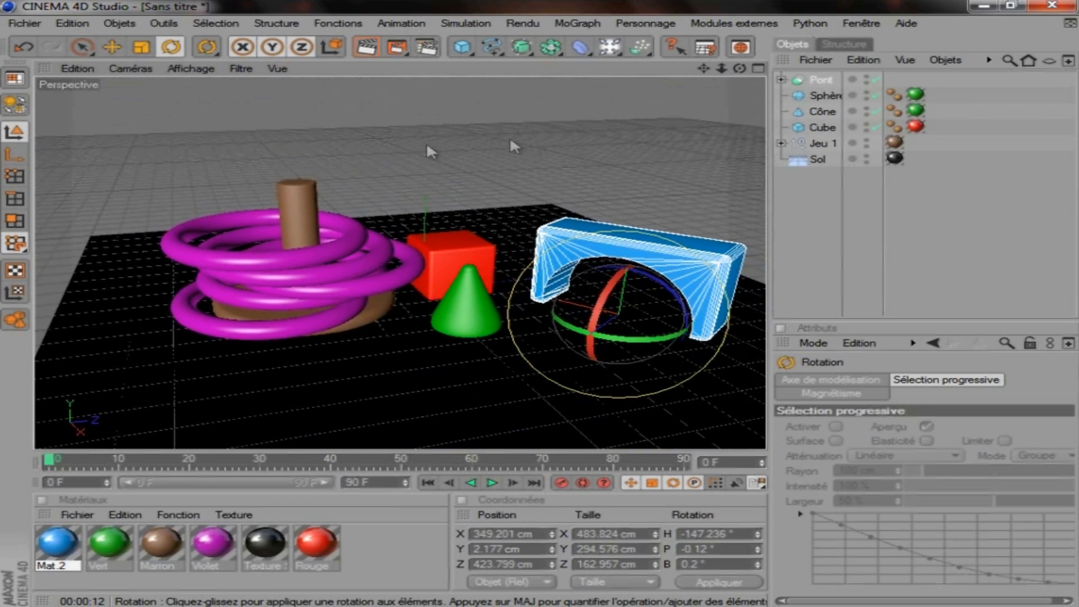
Step: Slide the bridge along its own X axis to about X 322 cm, Z 407 cm, and return to object editing mode
left_click(12, 155)
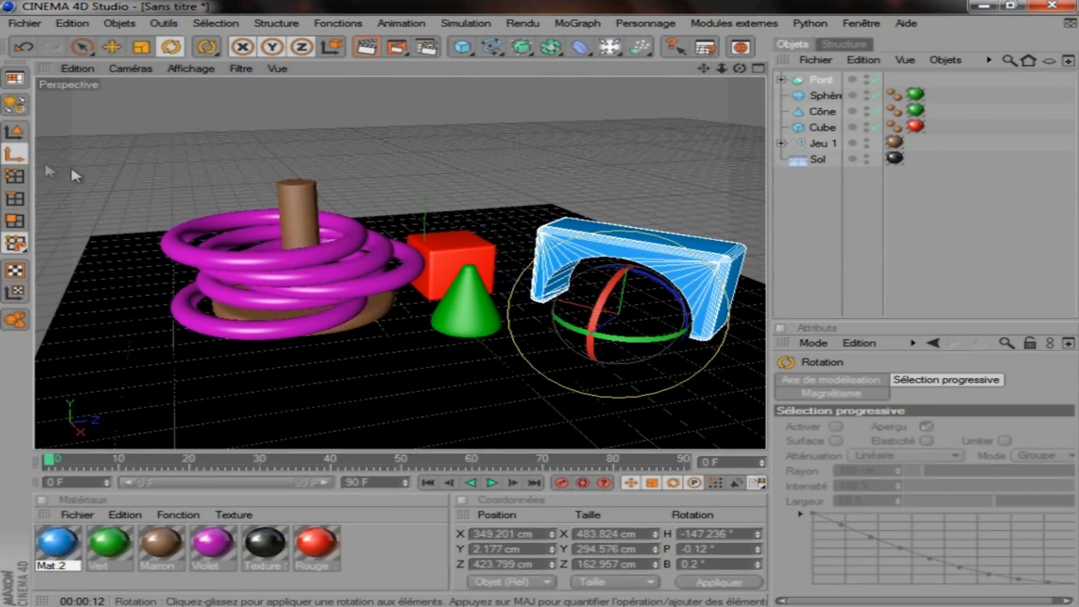
left_click_drag(207, 46, 329, 94)
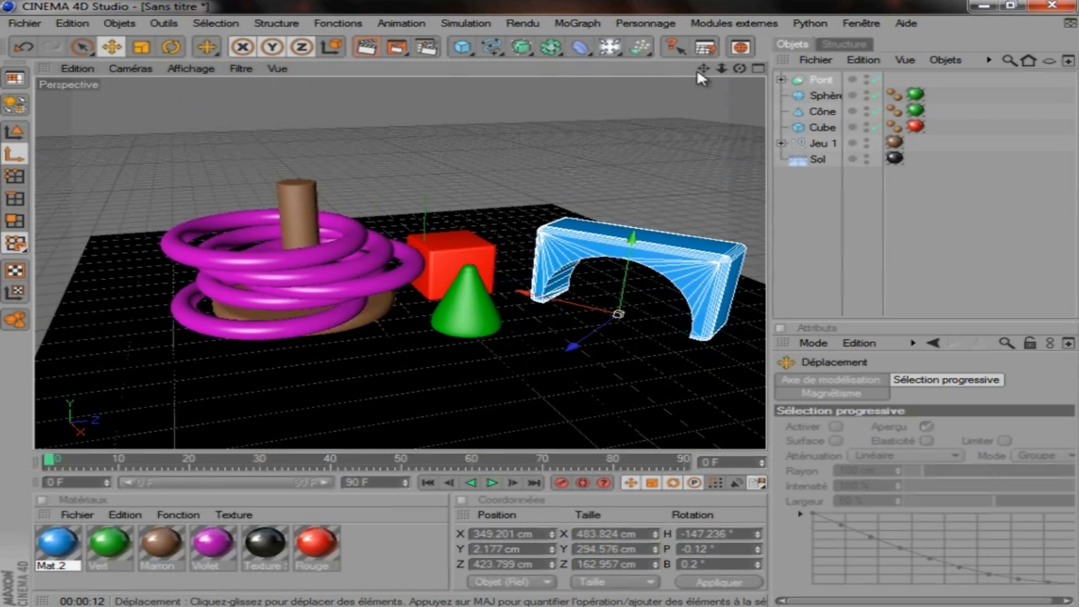
left_click_drag(703, 68, 669, 93)
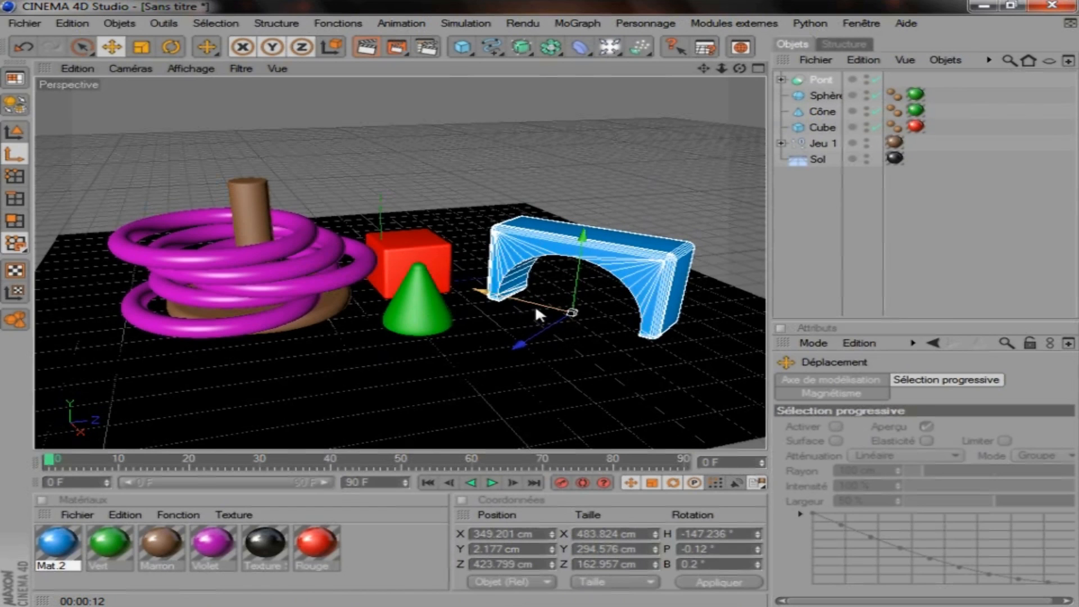
left_click_drag(513, 299, 538, 299)
left_click(14, 132)
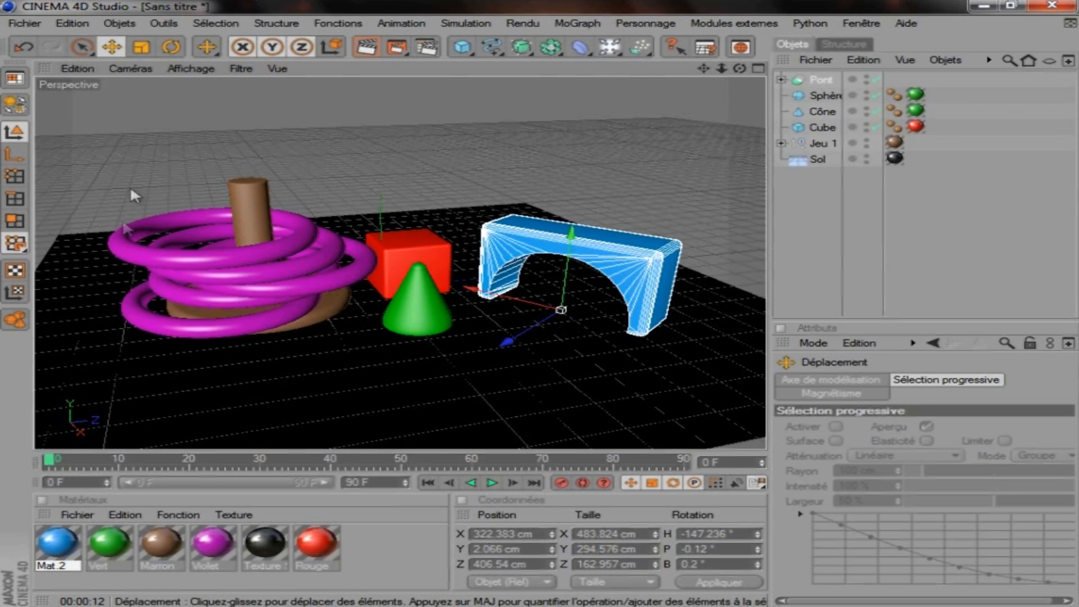
Step: Add a sky object (Objet Ciel) with its sun to light the toy scene
left_click(618, 50)
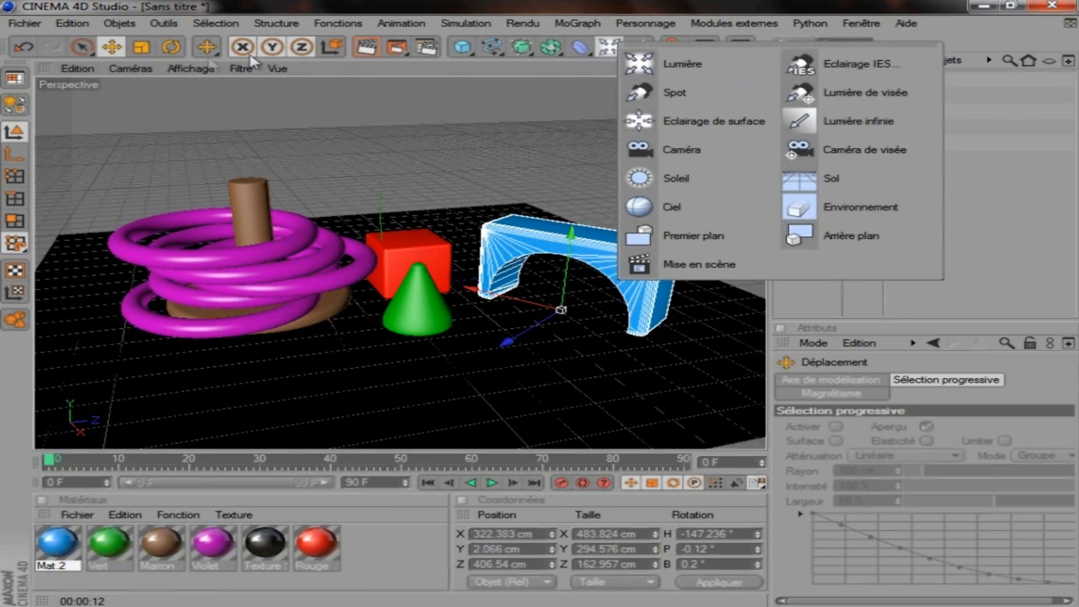
left_click(133, 20)
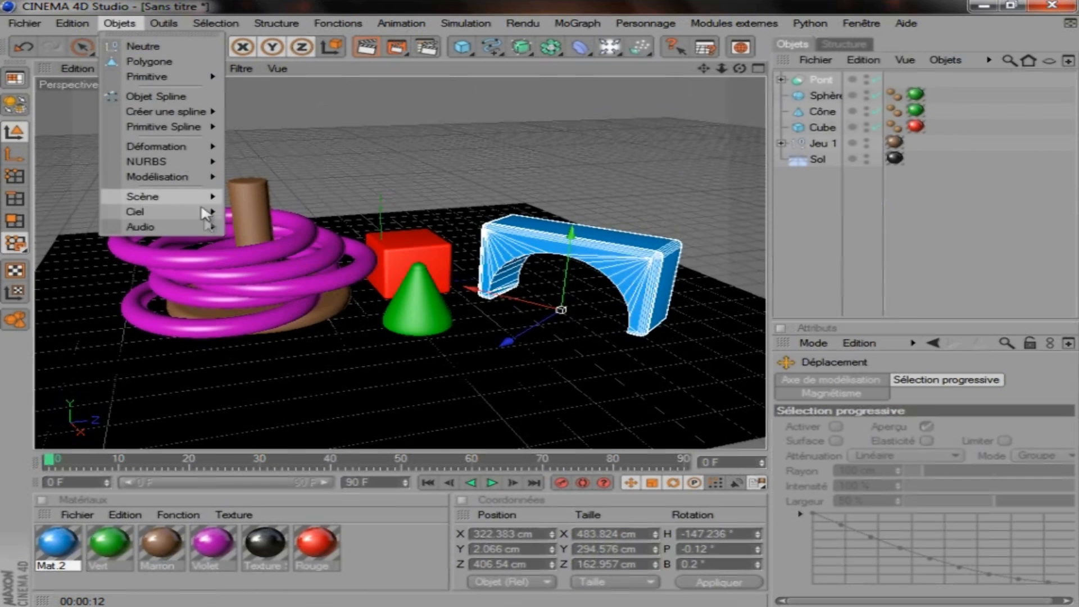
mouse_move(186, 212)
left_click(259, 219)
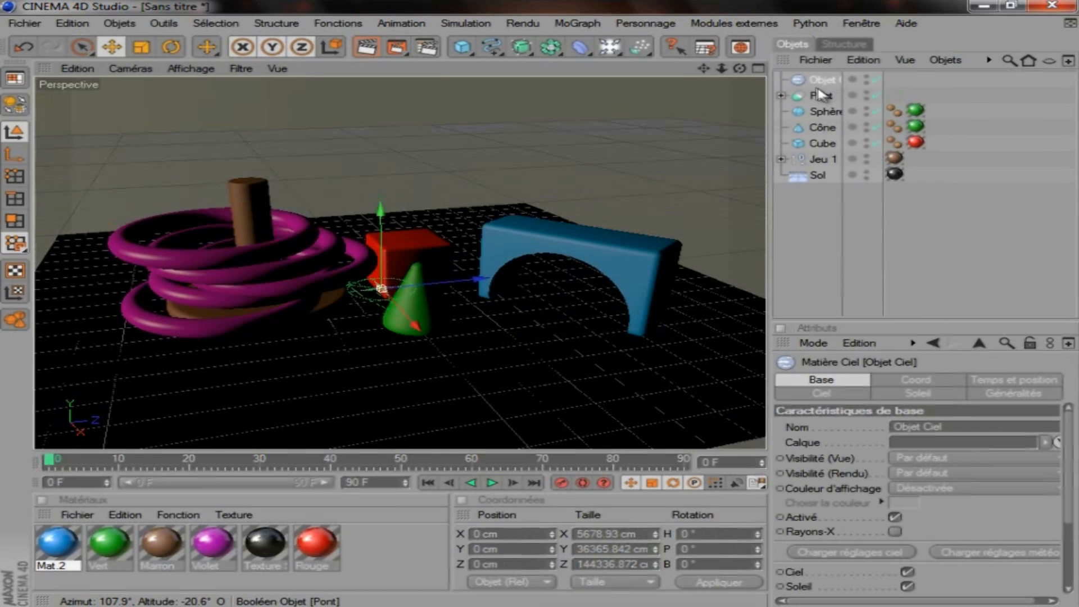
Step: Set the month of the sky object's date to Août in its time and position settings
left_click(1003, 378)
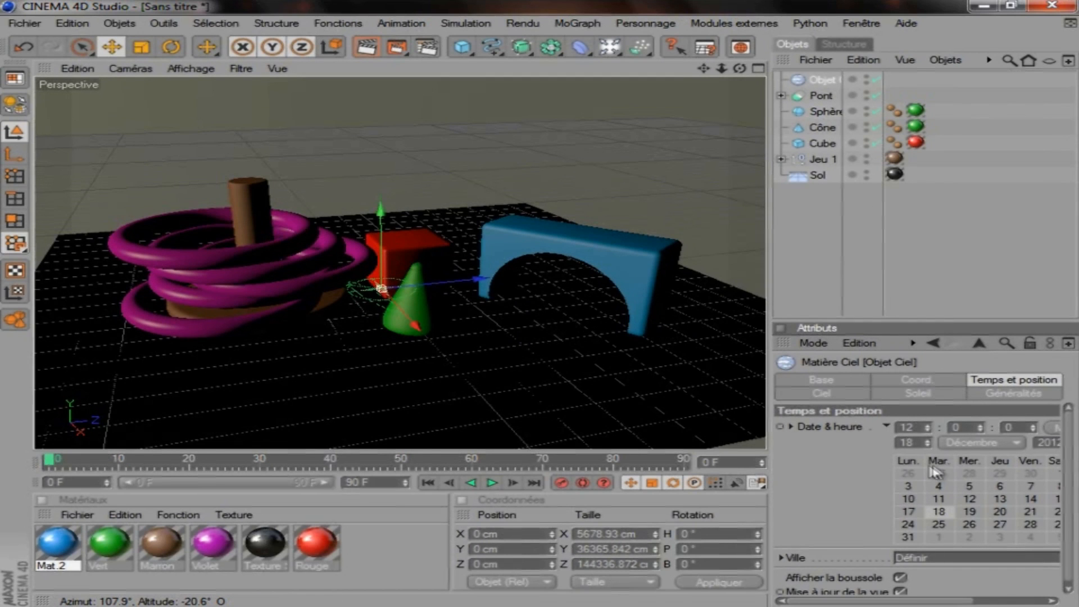
left_click_drag(910, 601, 956, 599)
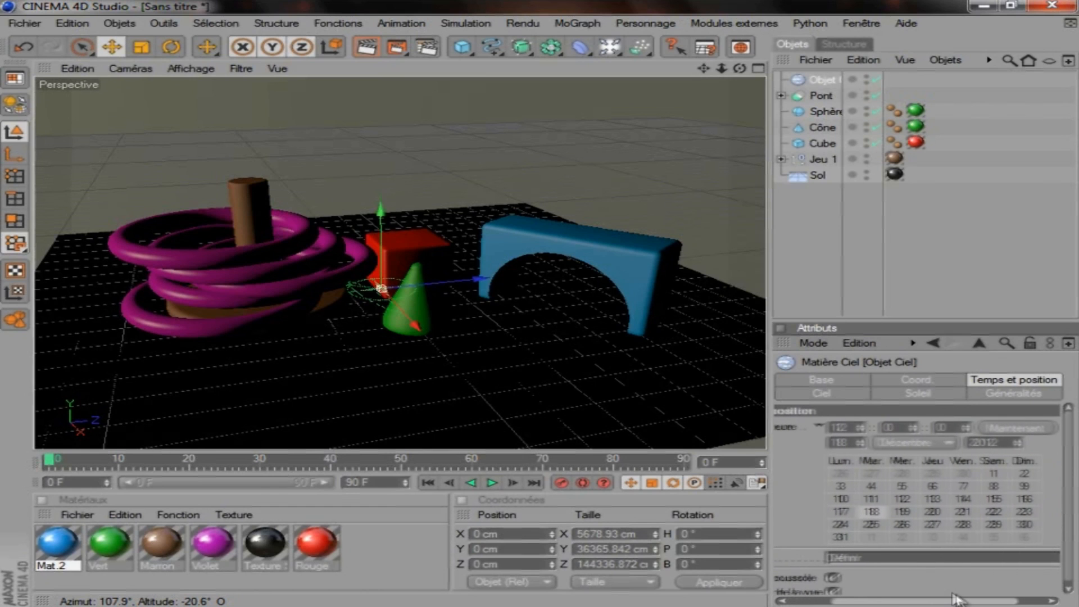
left_click(932, 442)
left_click(958, 371)
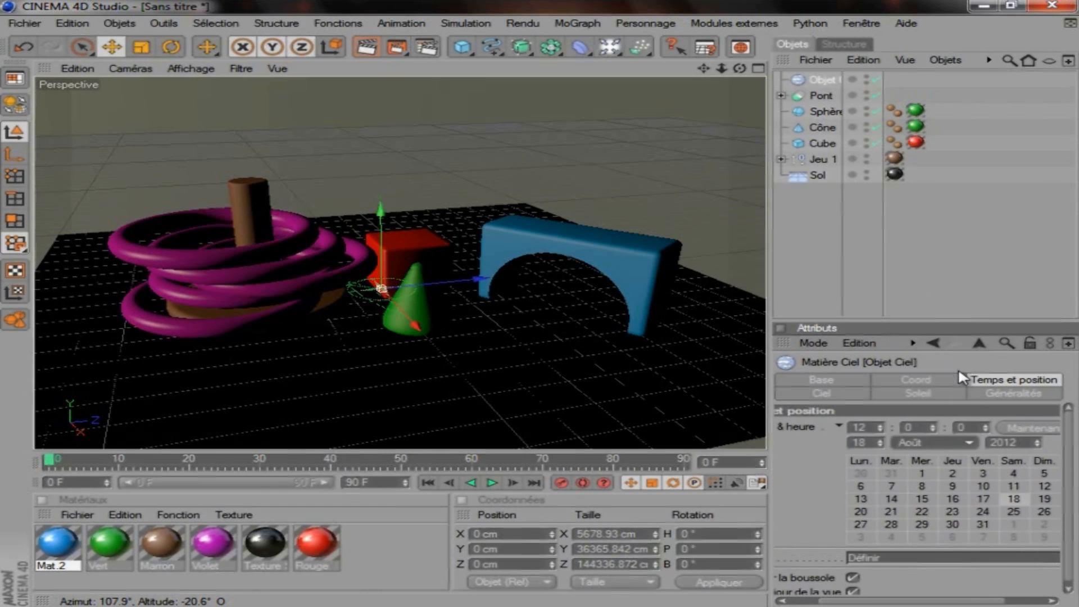
Step: Try a time of 8 o'clock for the sky object
left_click(876, 428)
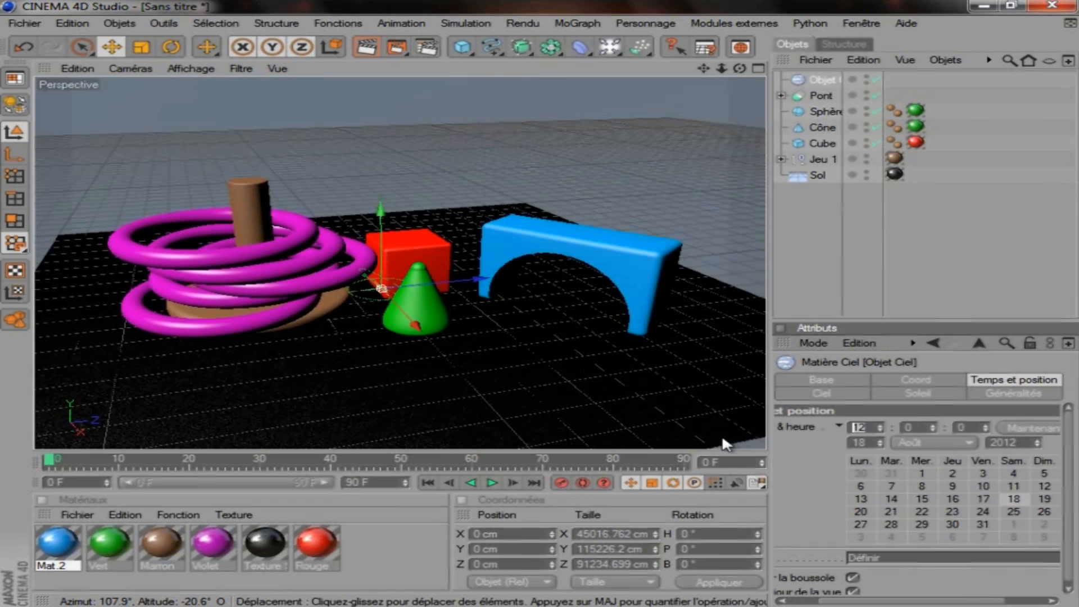
type("8")
key("Return")
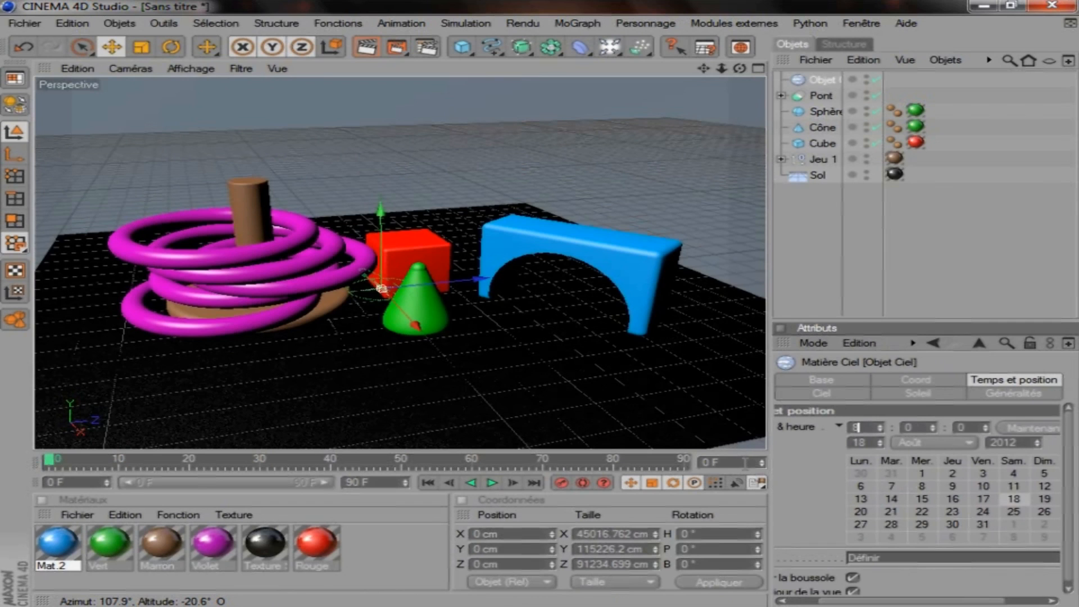
Step: Set the sky object's hour to 10
left_click_drag(871, 427, 773, 428)
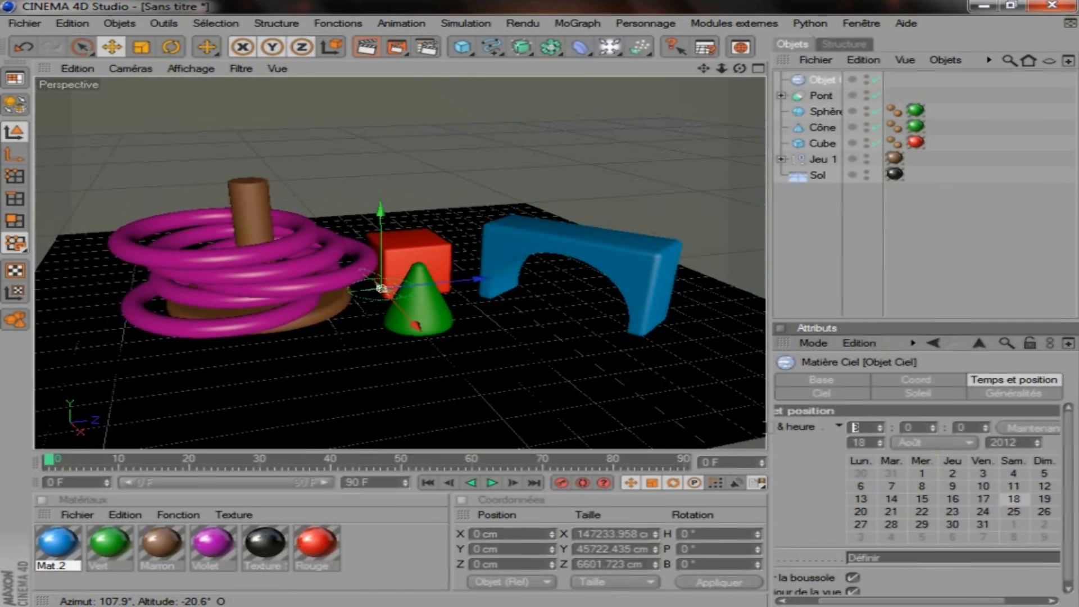
type("10")
key("Return")
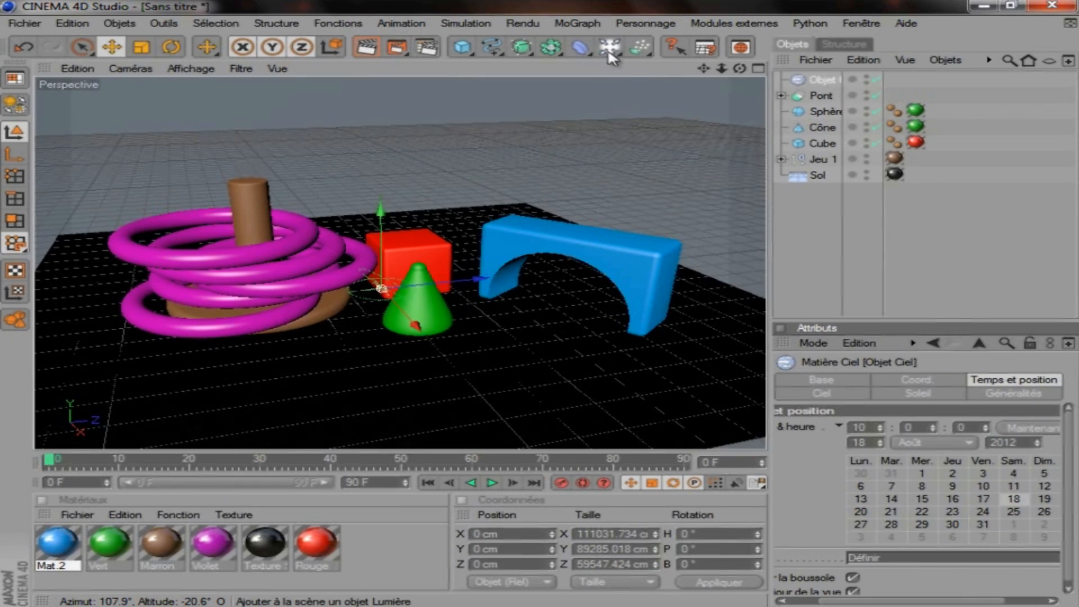
Step: Add the Illumination globale effect to the render settings and close them
left_click(428, 45)
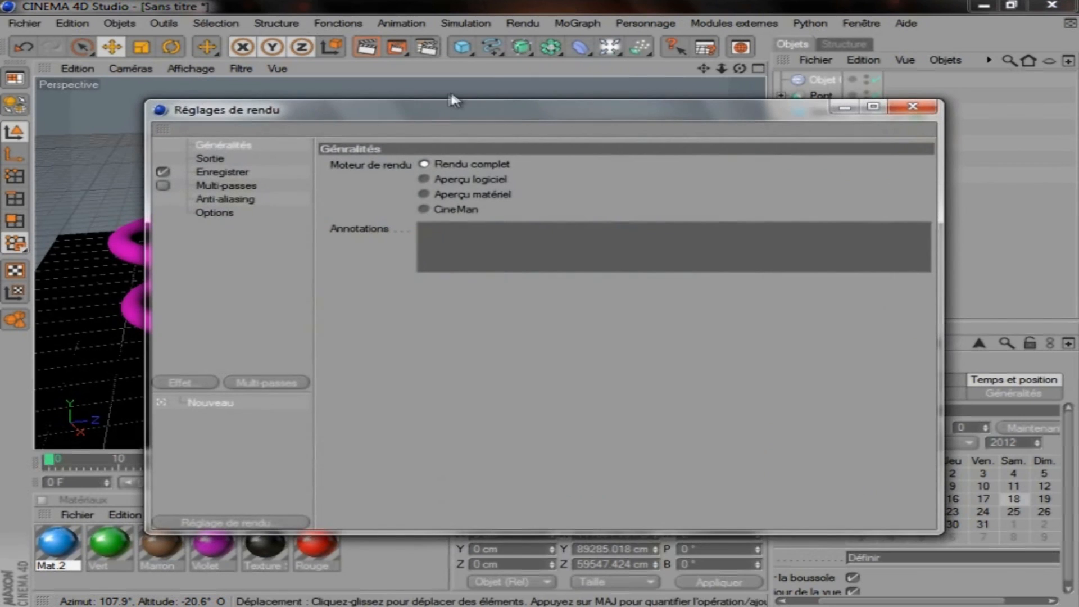
left_click_drag(450, 115, 521, 99)
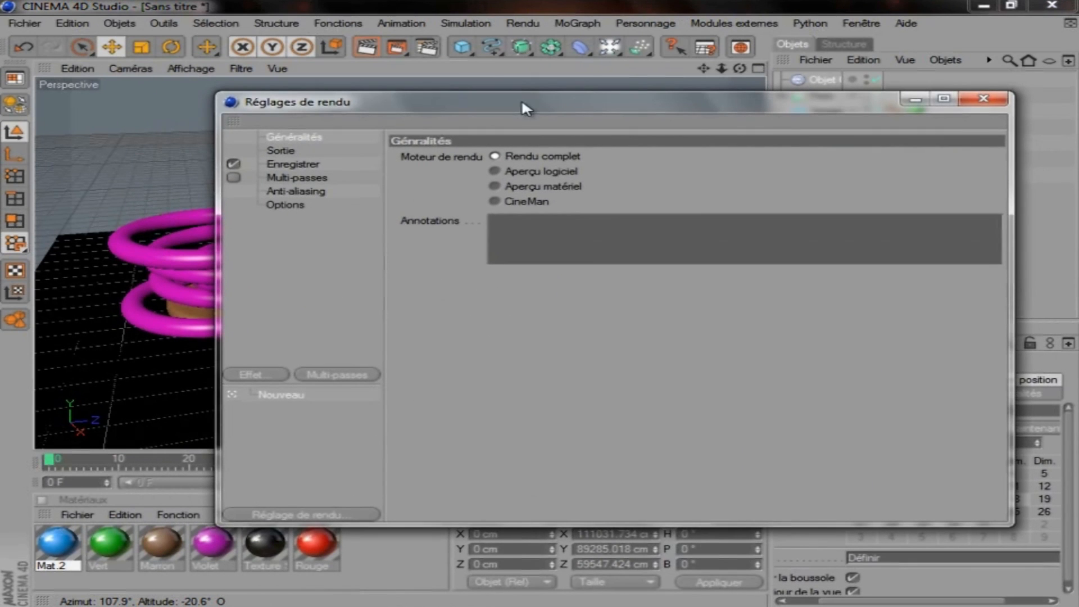
left_click(236, 374)
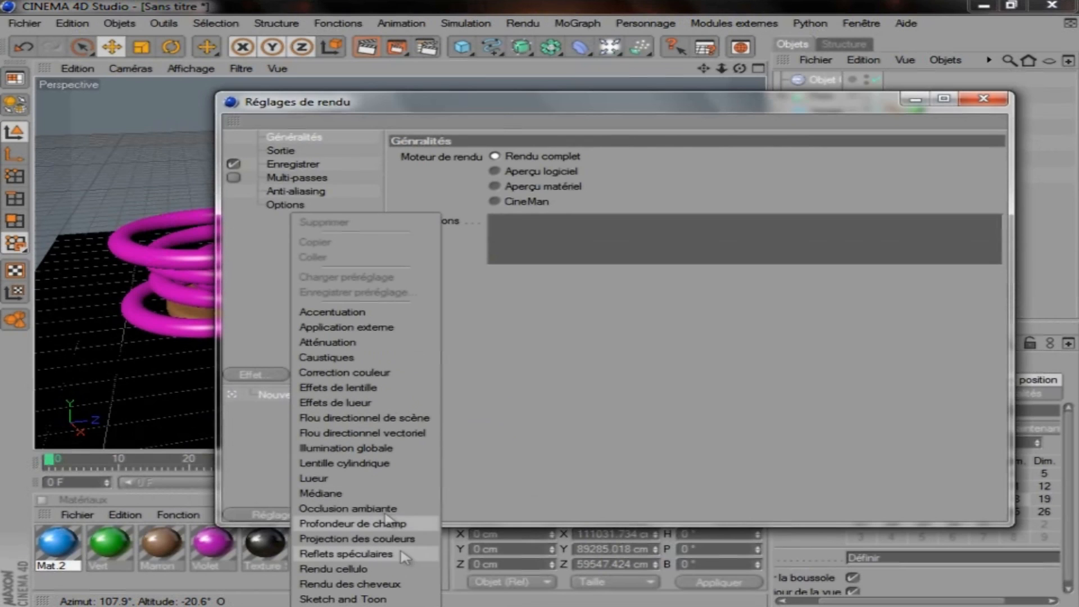
left_click(351, 447)
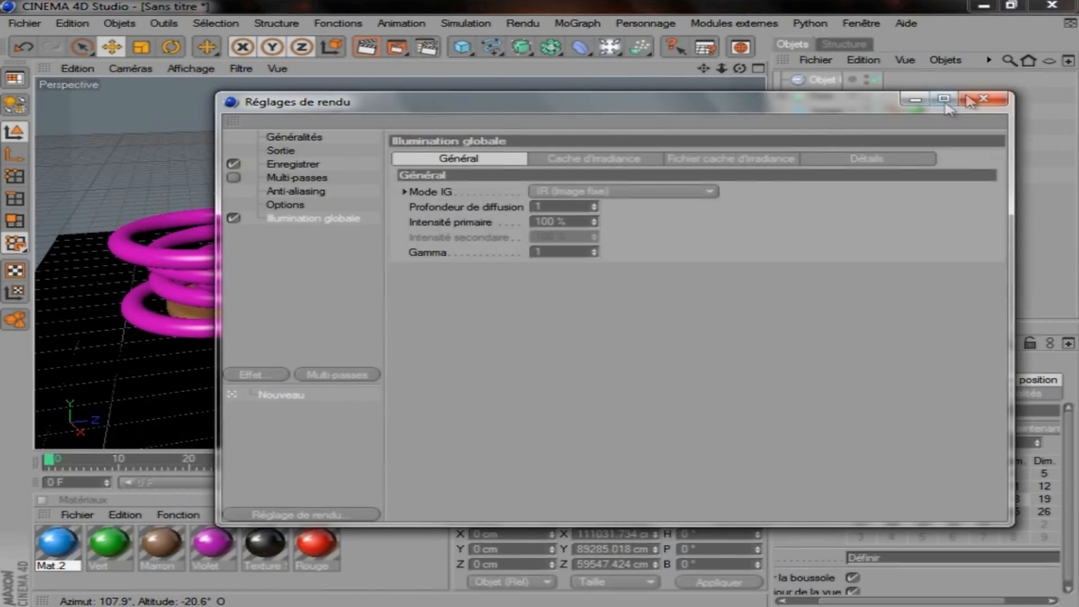
left_click(982, 99)
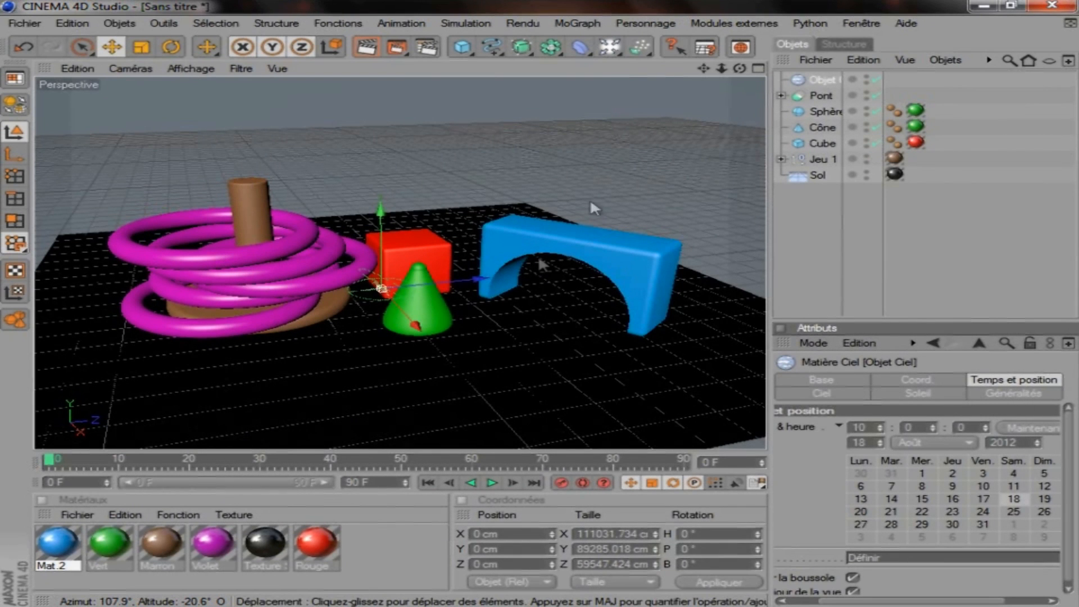
Step: Reframe the toys in the perspective view and render it in place to check the sky lighting
left_click_drag(703, 69, 543, 302)
left_click_drag(720, 68, 544, 301)
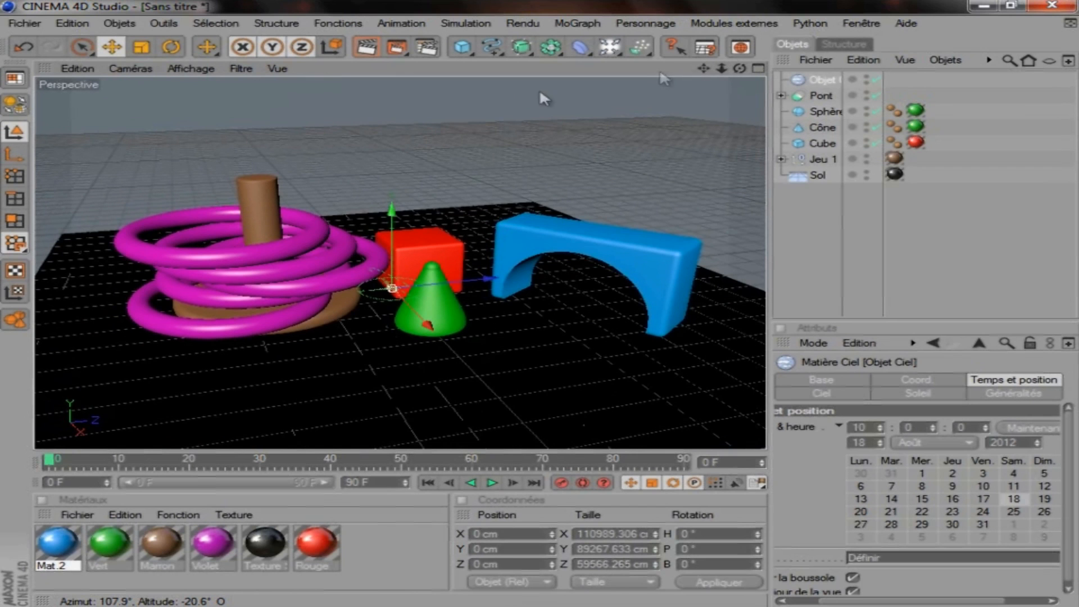
left_click(366, 47)
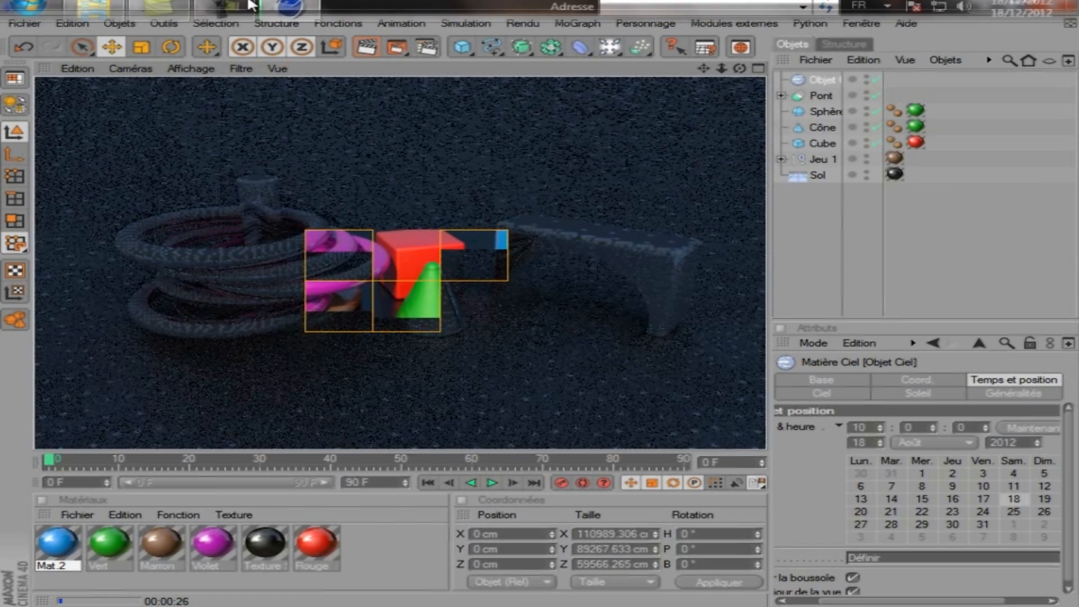
left_click(220, 8)
left_click(972, 551)
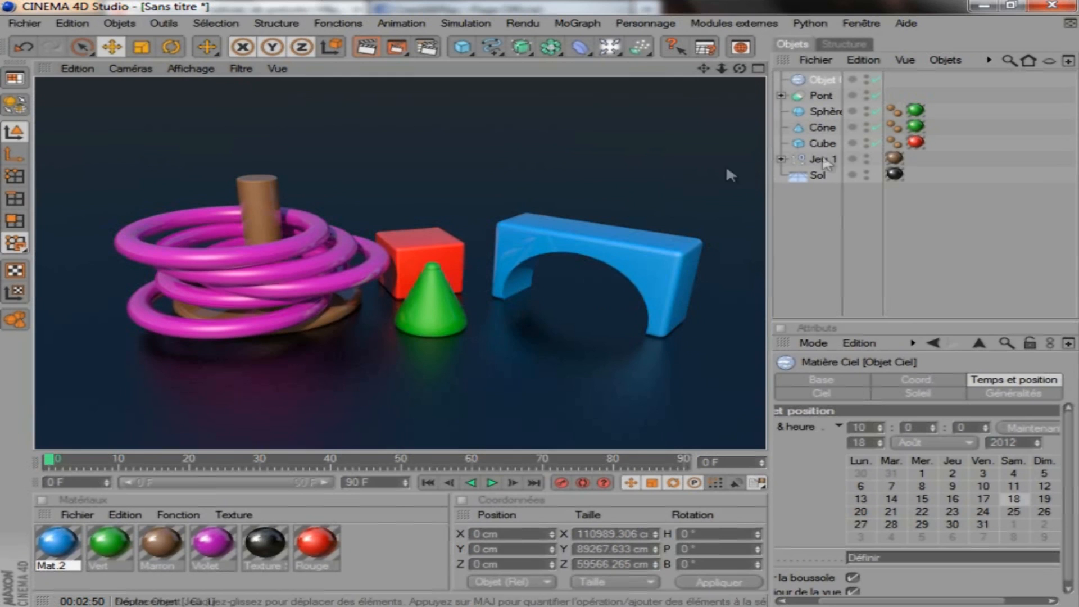
Step: Clear the object selection and add a Pantin figure to the scene
left_click(820, 236)
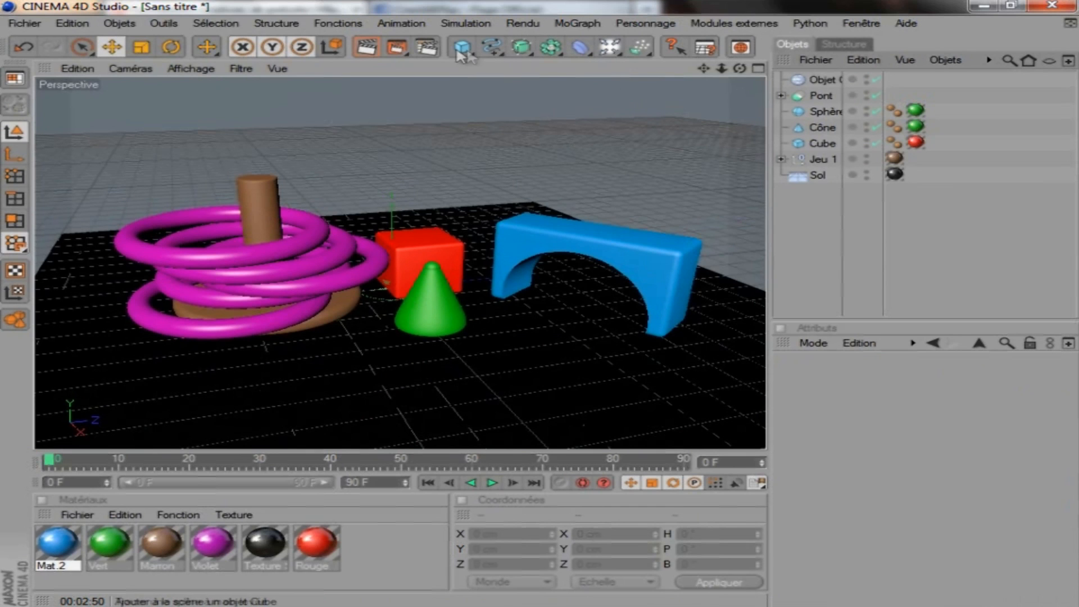
left_click_drag(464, 48, 718, 188)
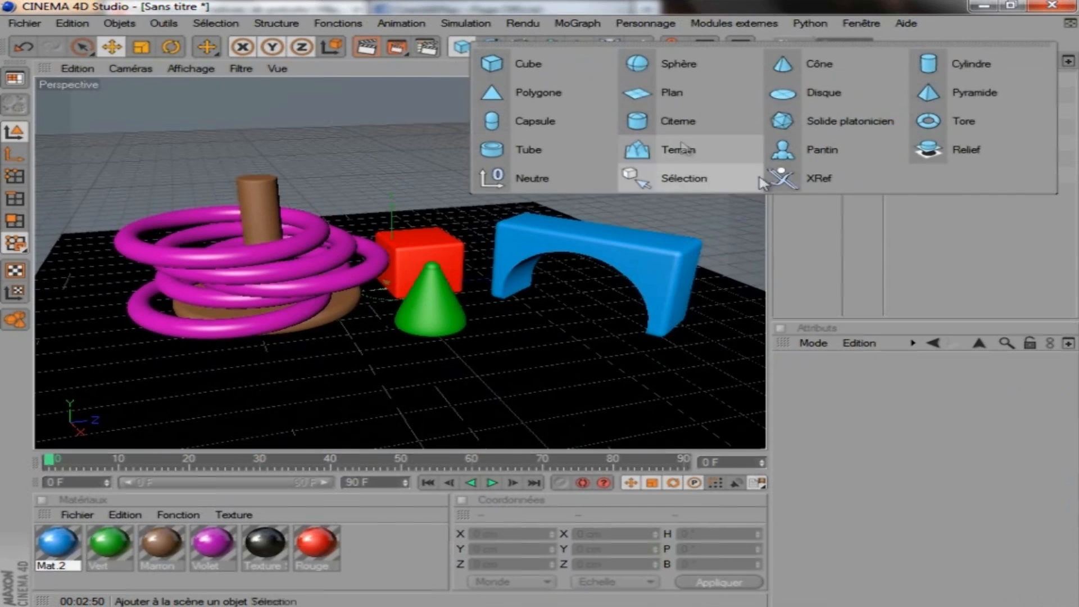
left_click(783, 149)
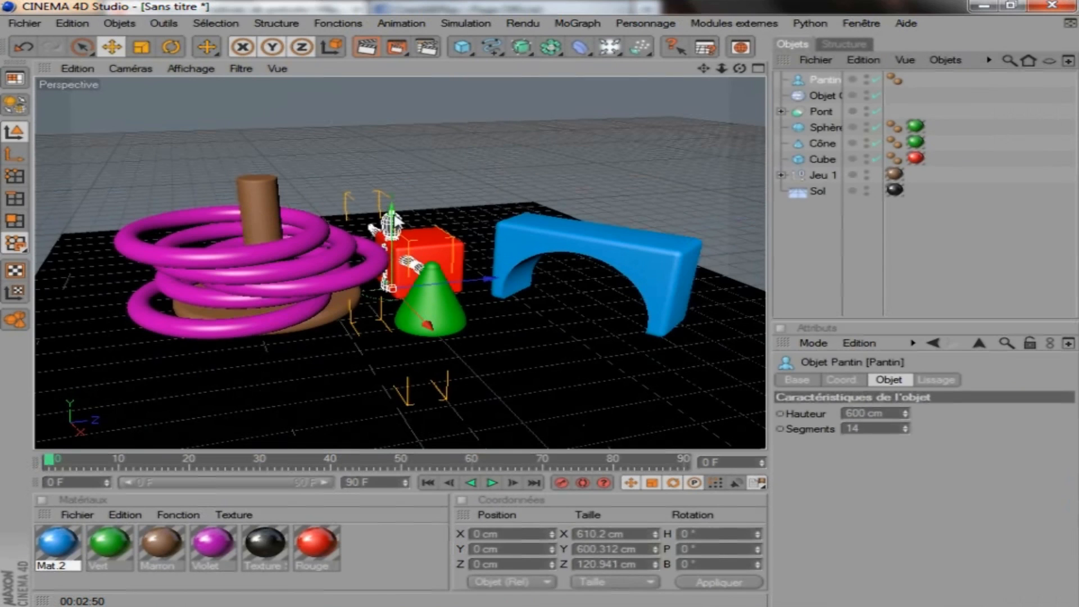
Step: Set the figure's Y position to 100 cm and move it along X to about 524 cm, in front of the toys
left_click(489, 549)
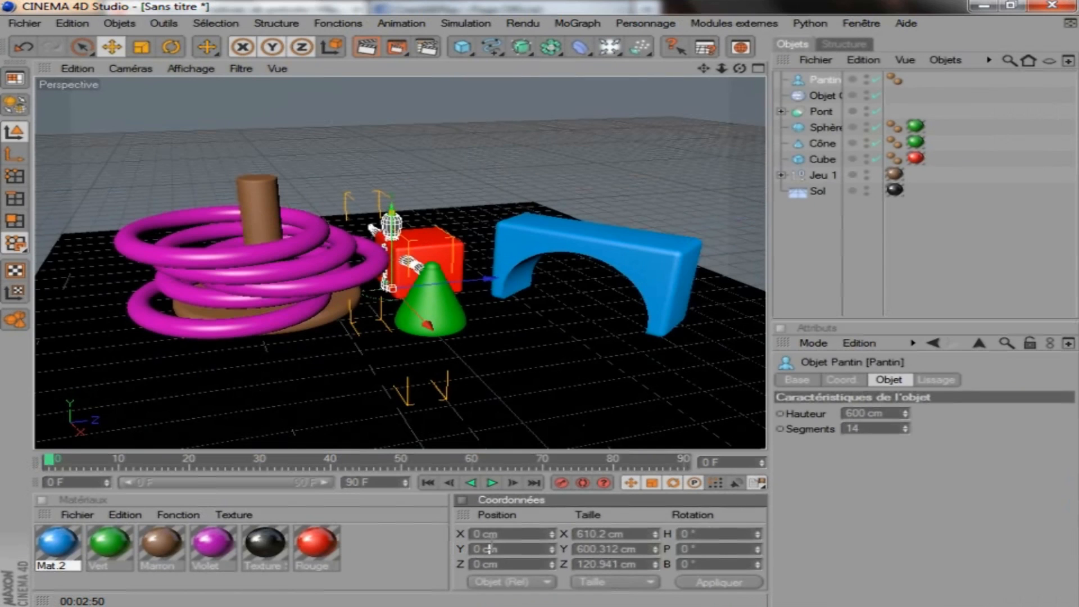
type("100")
key("Return")
left_click_drag(436, 281, 541, 301)
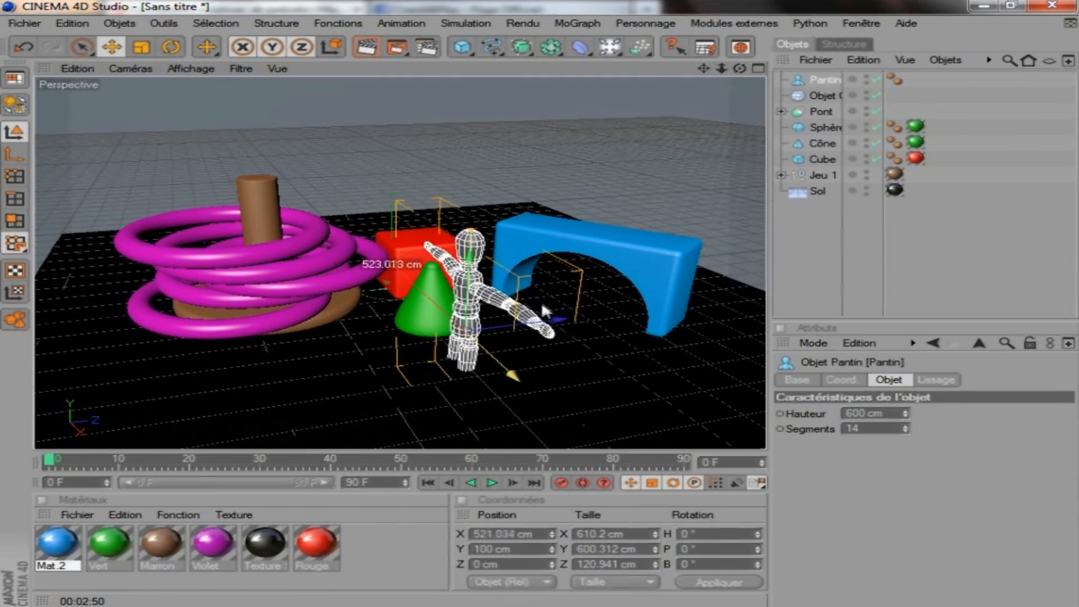
Step: Raise the figure by setting its Y position to 2 m
left_click(496, 549)
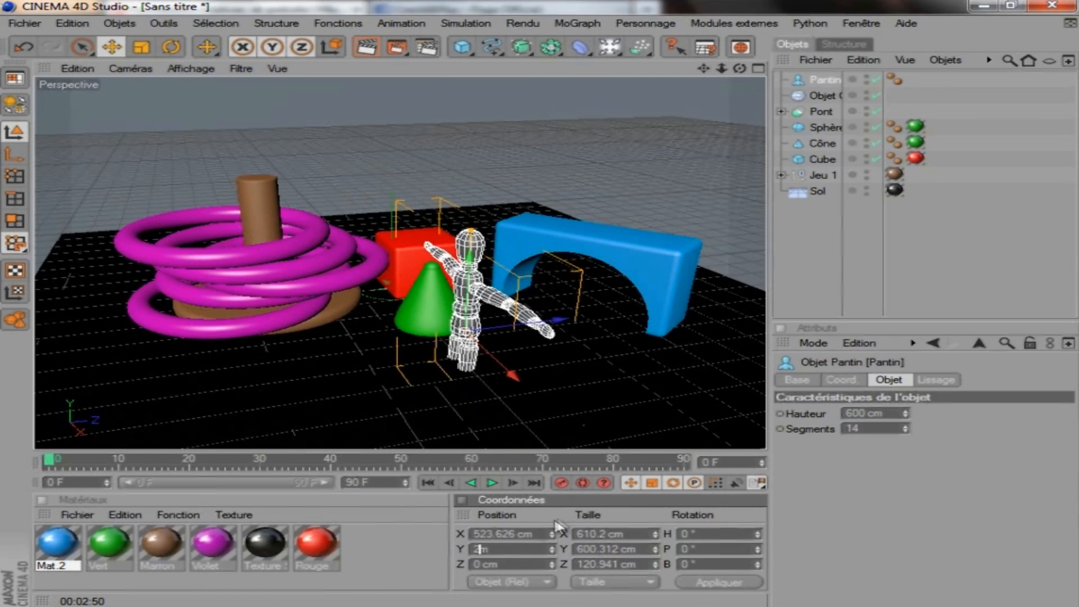
type("2m")
key("Return")
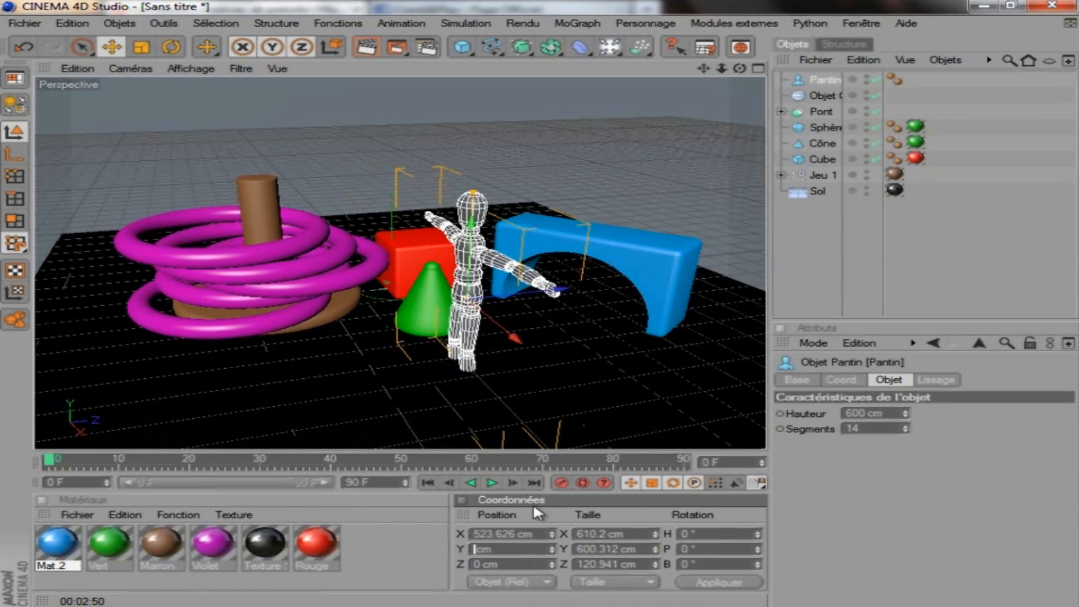
Step: Raise the figure above the floor and set its Y position to 300 cm
type("250")
key("Return")
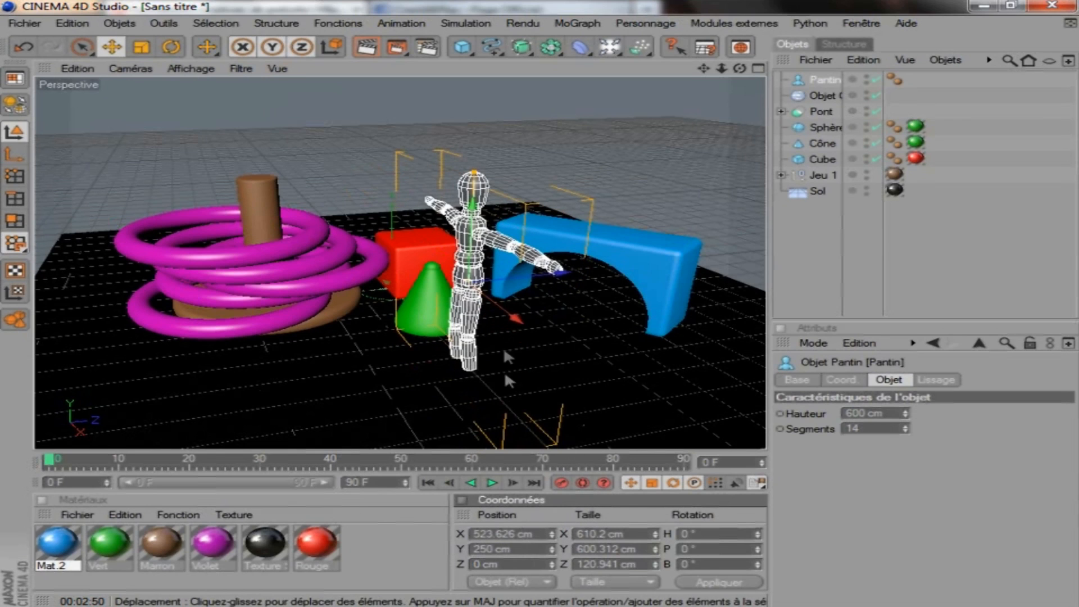
left_click_drag(480, 215, 540, 301)
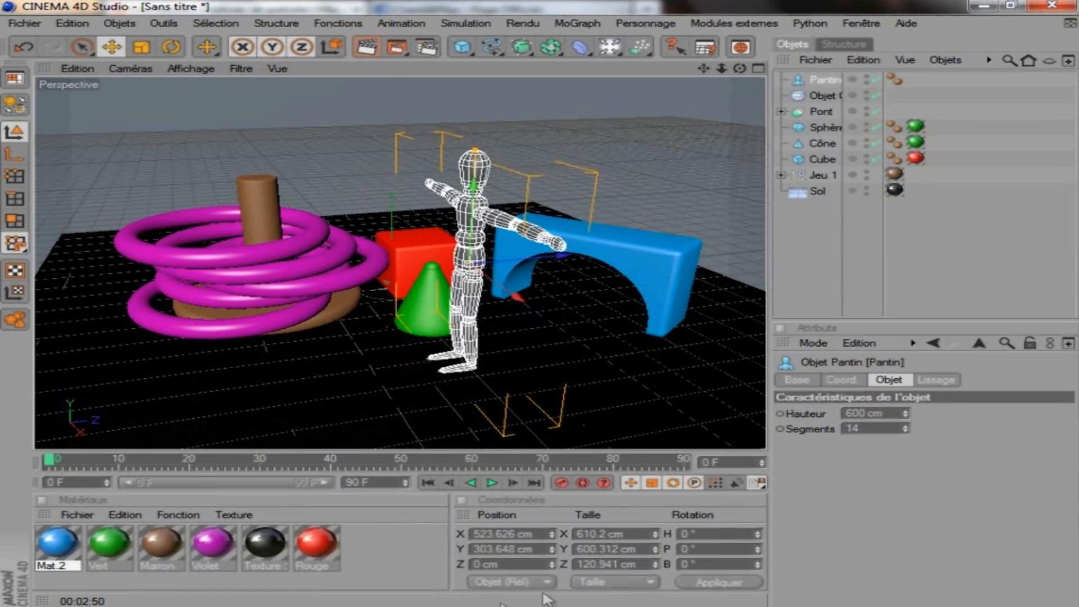
double_click(477, 563)
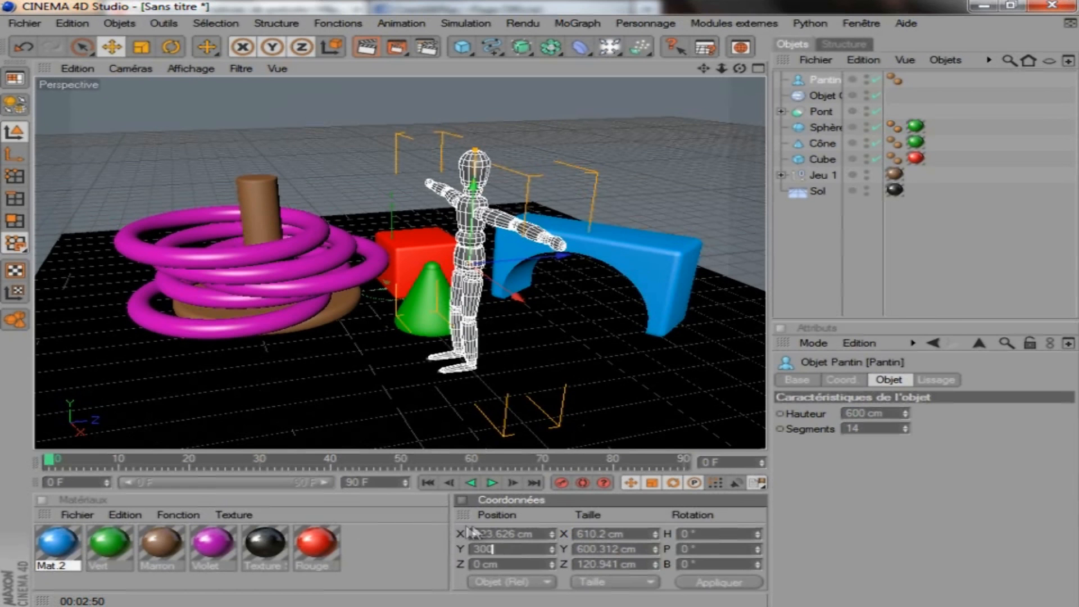
key("Return")
Step: Rotate the figure's heading to about 34° and move it beside the bridge, at about X 462, Y 425 and Z 402 cm
left_click_drag(739, 68, 618, 292)
scroll(618, 292, "down", 2)
left_click_drag(739, 68, 652, 152)
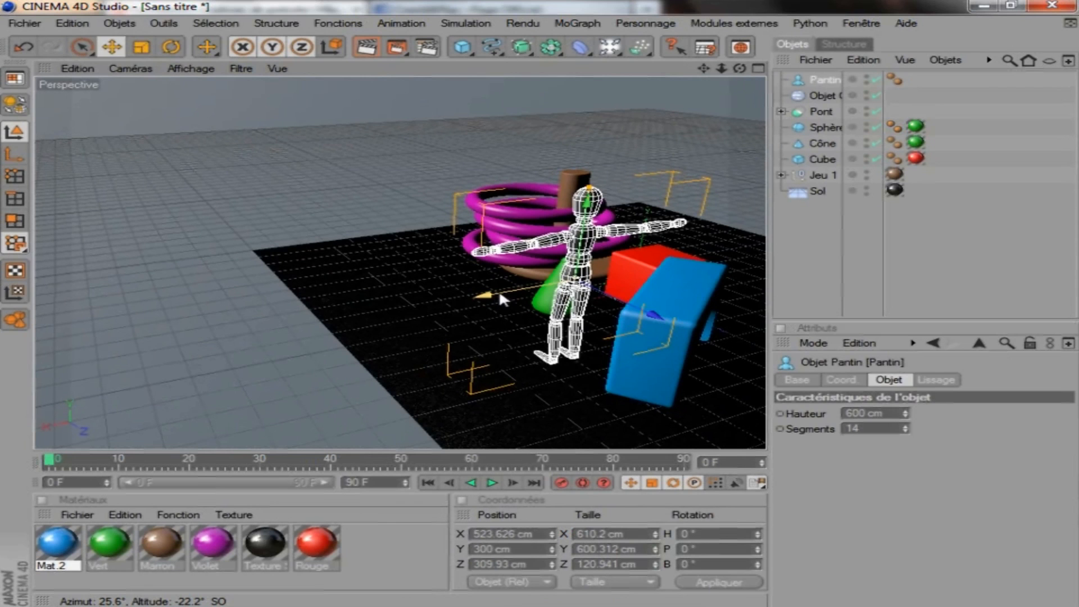
key("r")
left_click_drag(562, 297, 619, 313)
key("e")
left_click_drag(533, 299, 550, 313)
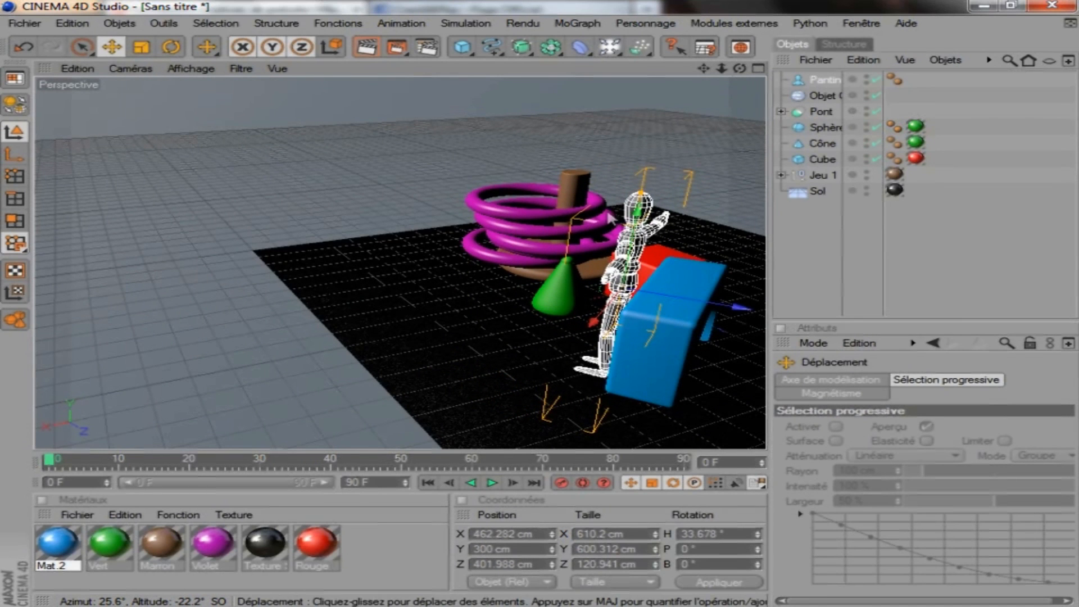
left_click_drag(634, 224, 642, 183)
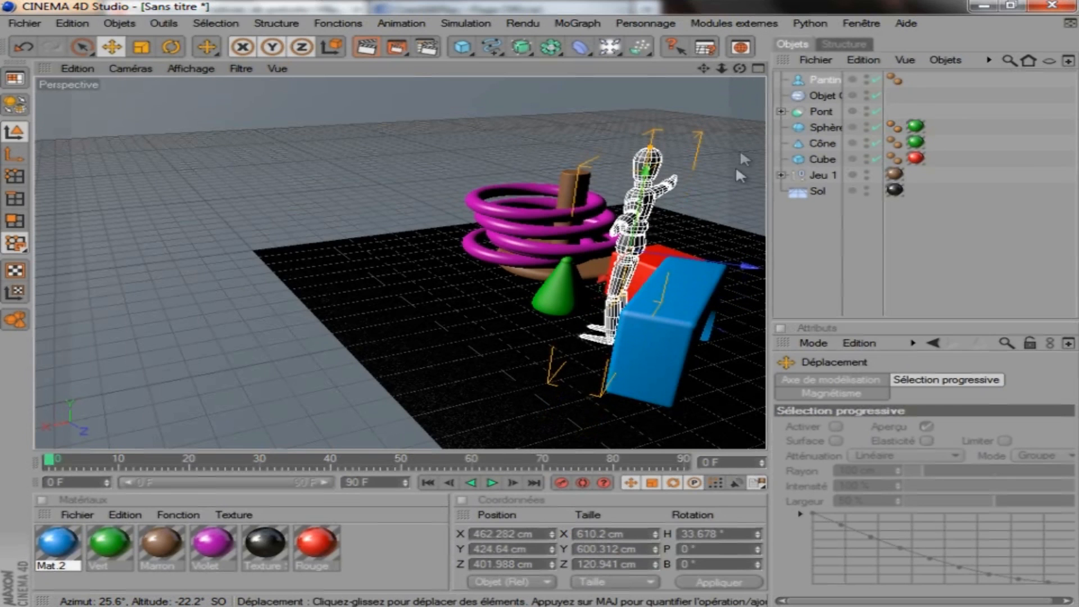
Step: Set the Pantin figure's segments to 28 and convert it into an editable polygon object
left_click(844, 85)
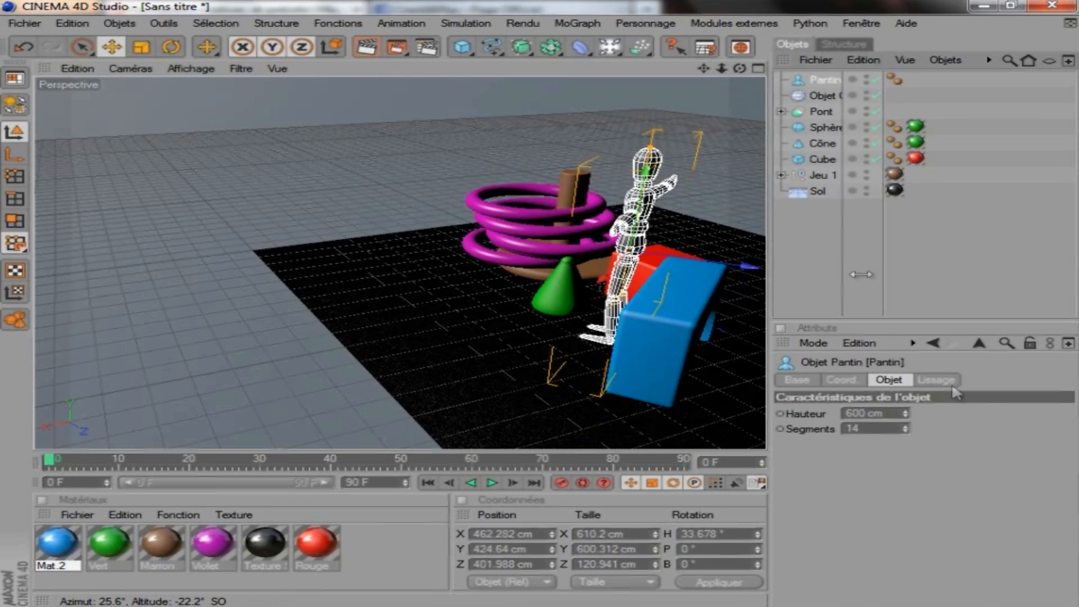
left_click(867, 431)
type("2")
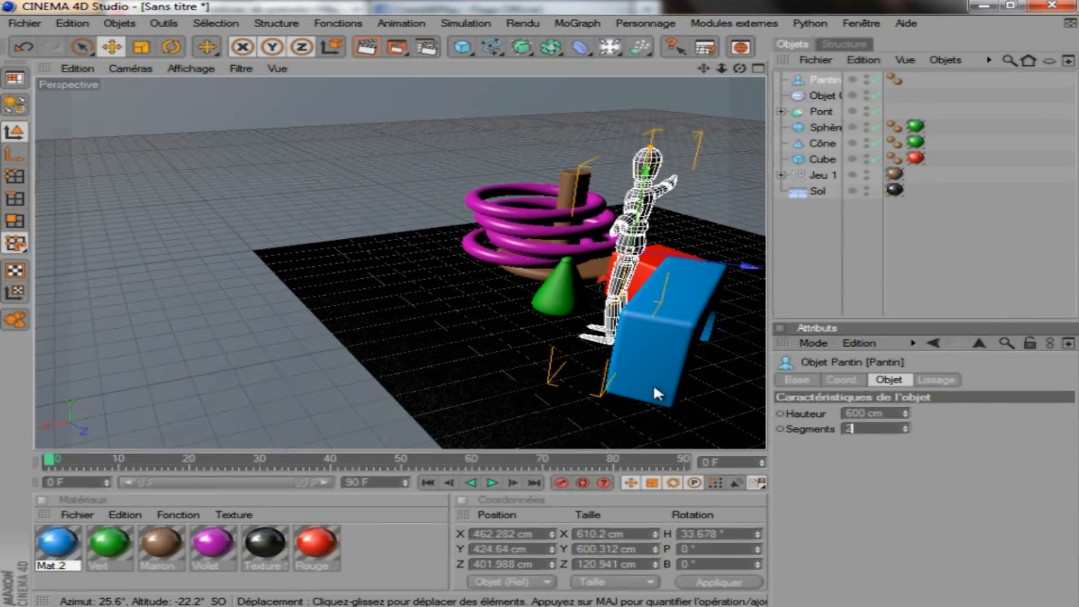
type("8")
key("Return")
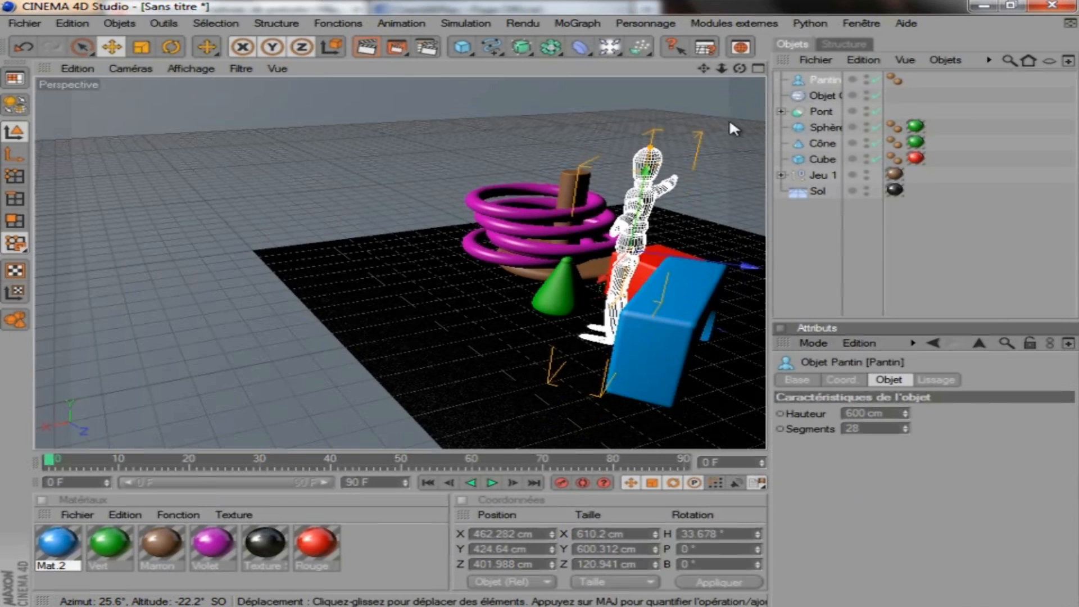
left_click(15, 104)
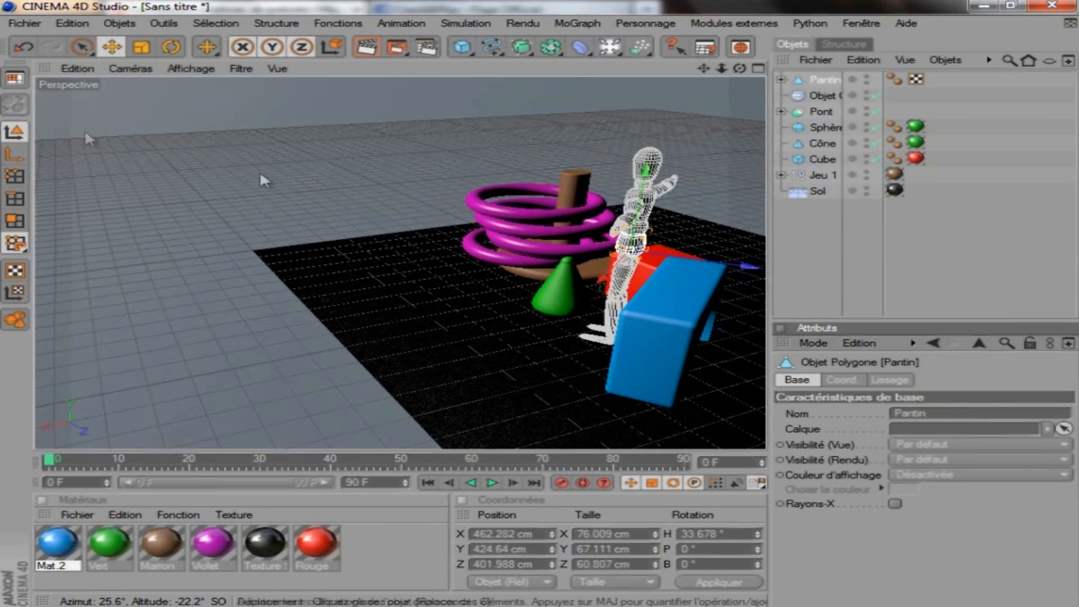
Step: Examine the Pantin's left leg hierarchy from thigh to foot joint, collapse it again and clear the selection
left_click(781, 79)
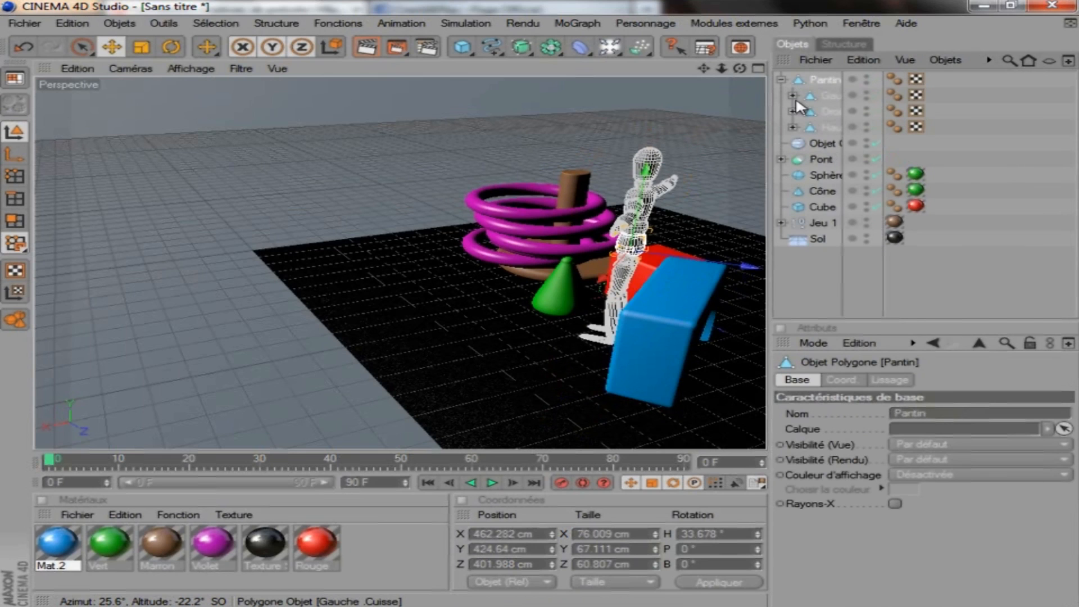
left_click(792, 95)
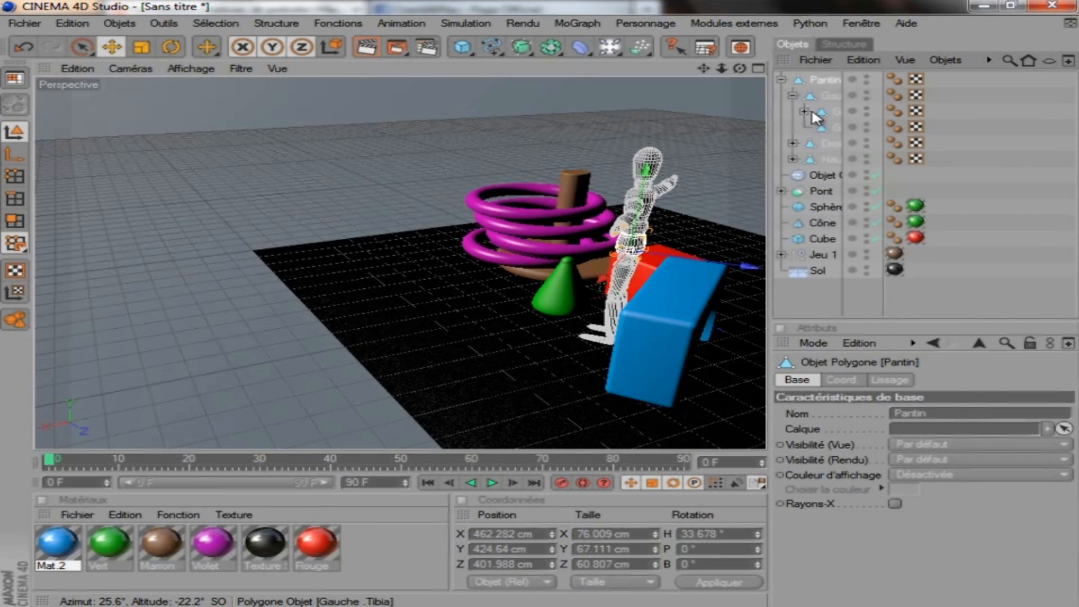
left_click(804, 111)
left_click(816, 127)
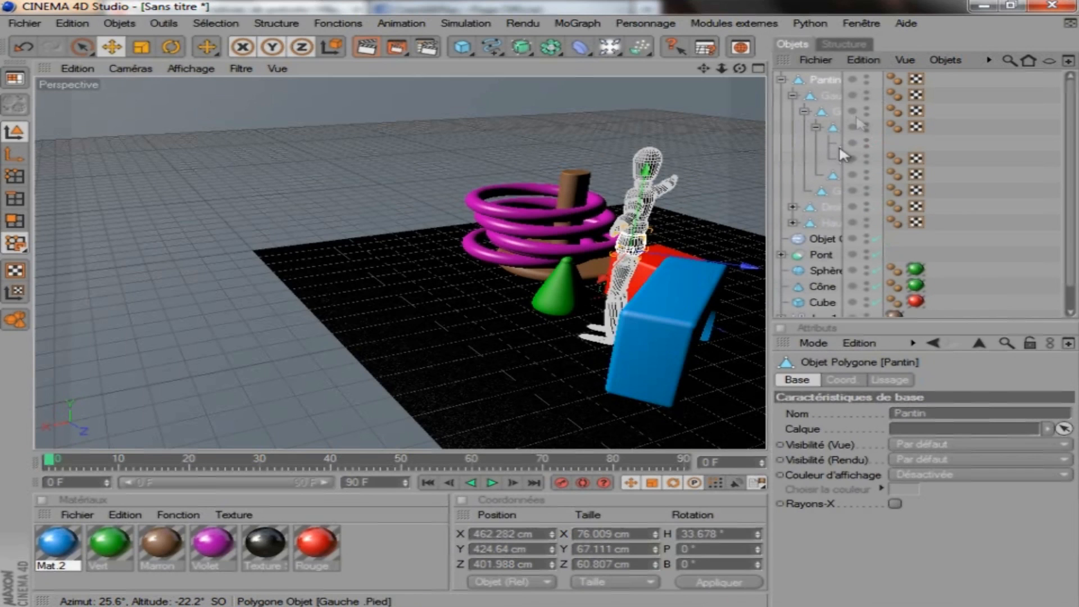
left_click(848, 160)
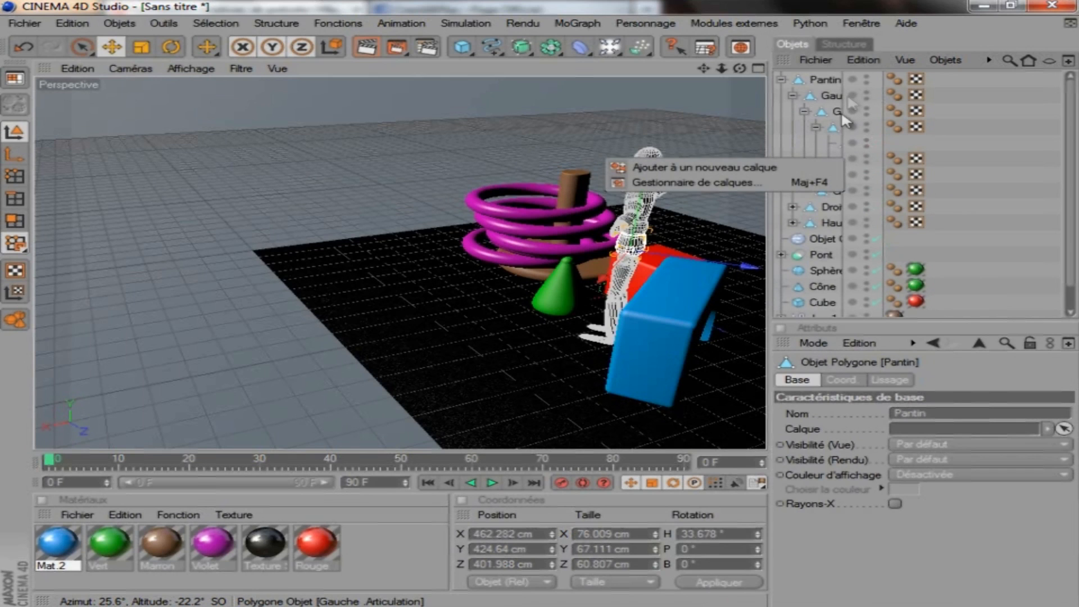
left_click(815, 124)
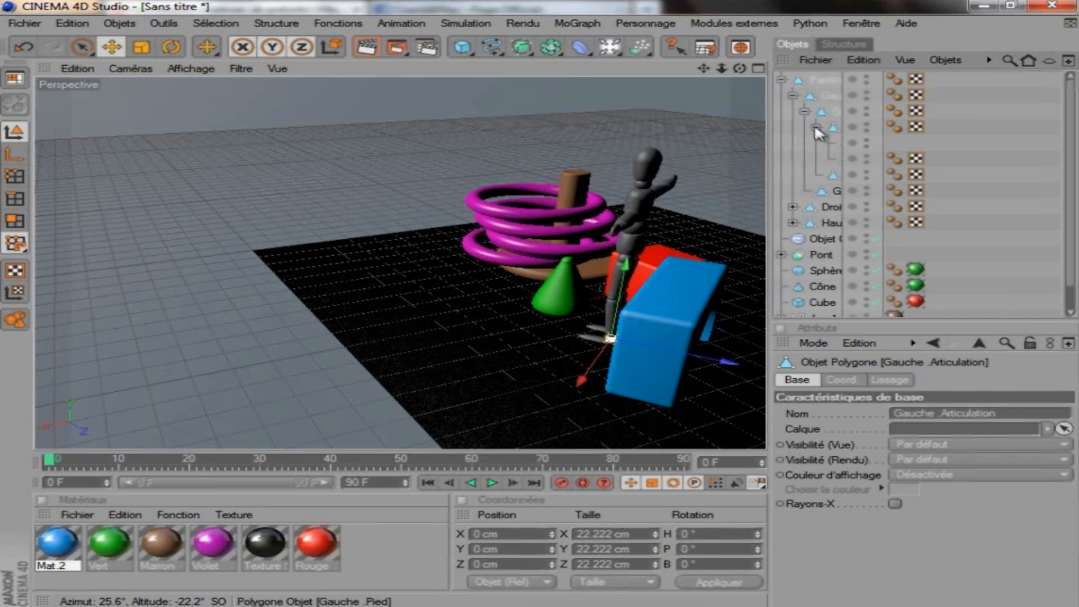
left_click(815, 126)
left_click(803, 111)
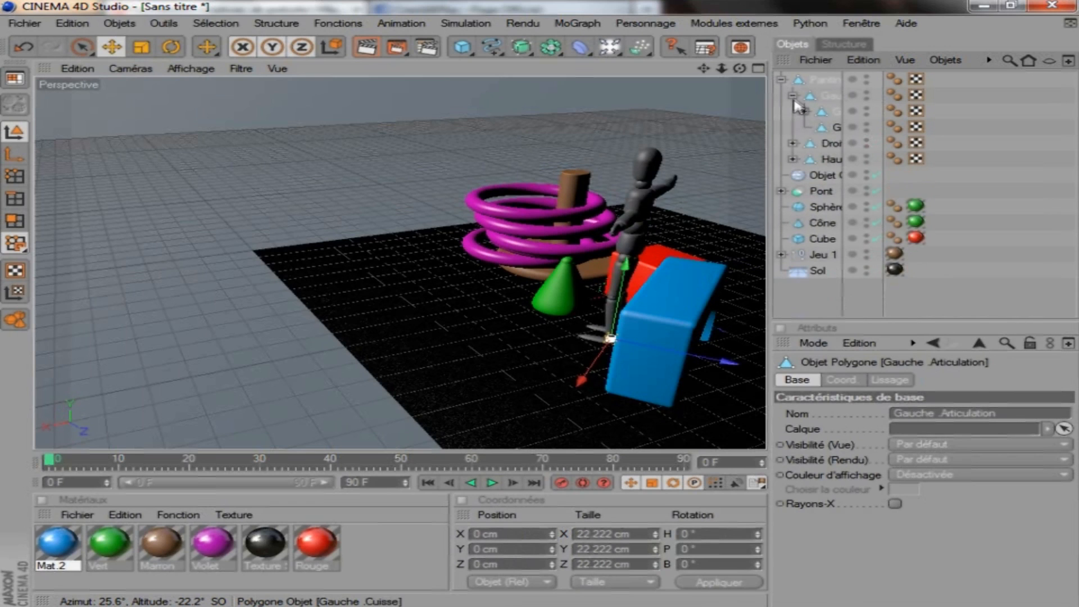
left_click(792, 95)
left_click(780, 80)
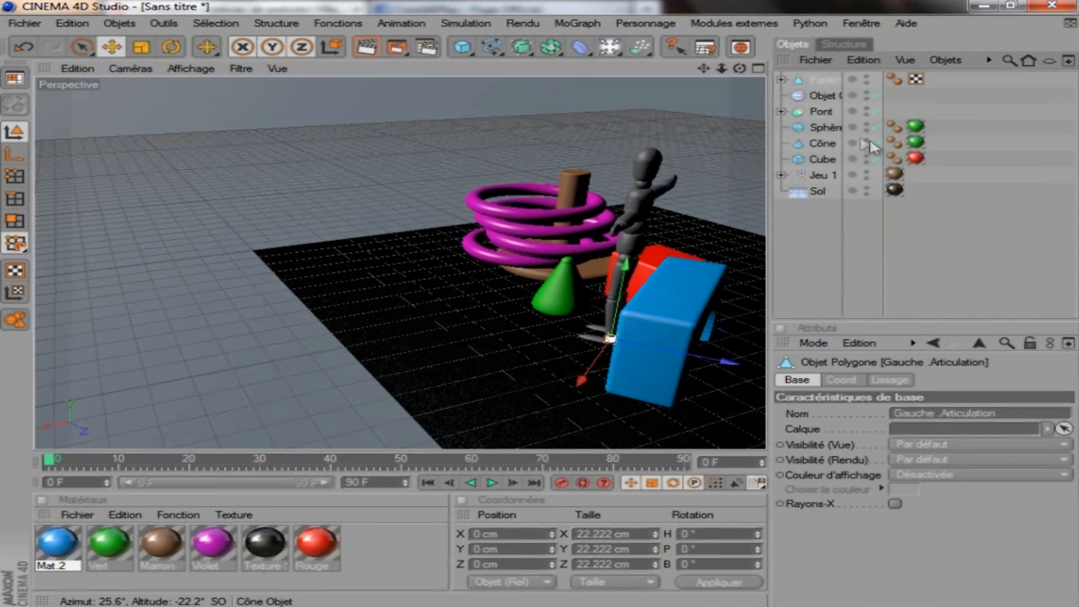
left_click(845, 234)
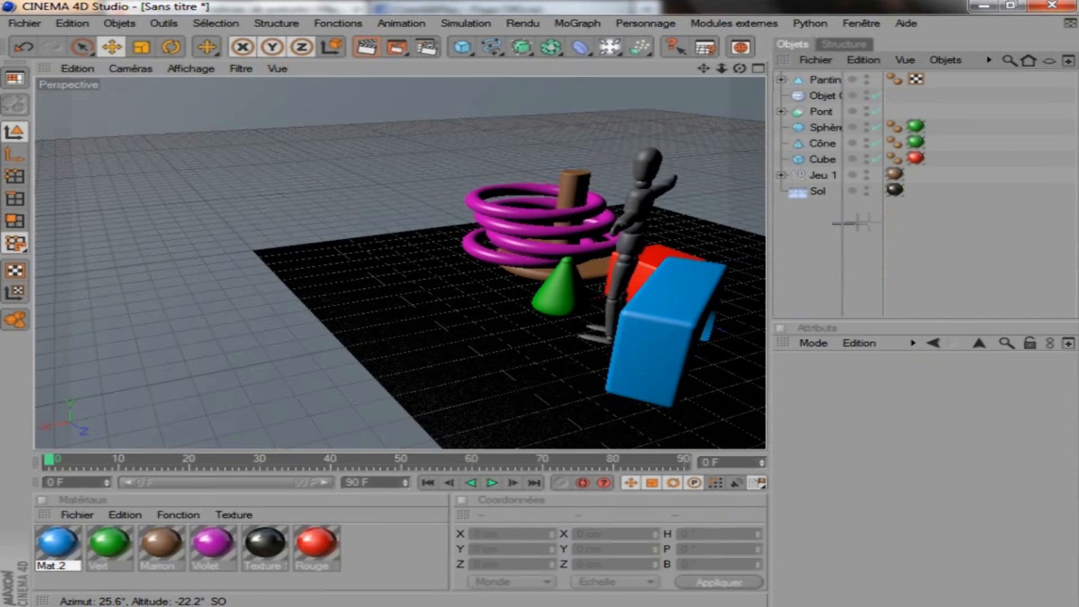
Step: Widen the viewport, expand the Pantin hierarchy and select its thighs and upper body individually to see which parts they control
left_click_drag(767, 180, 818, 189)
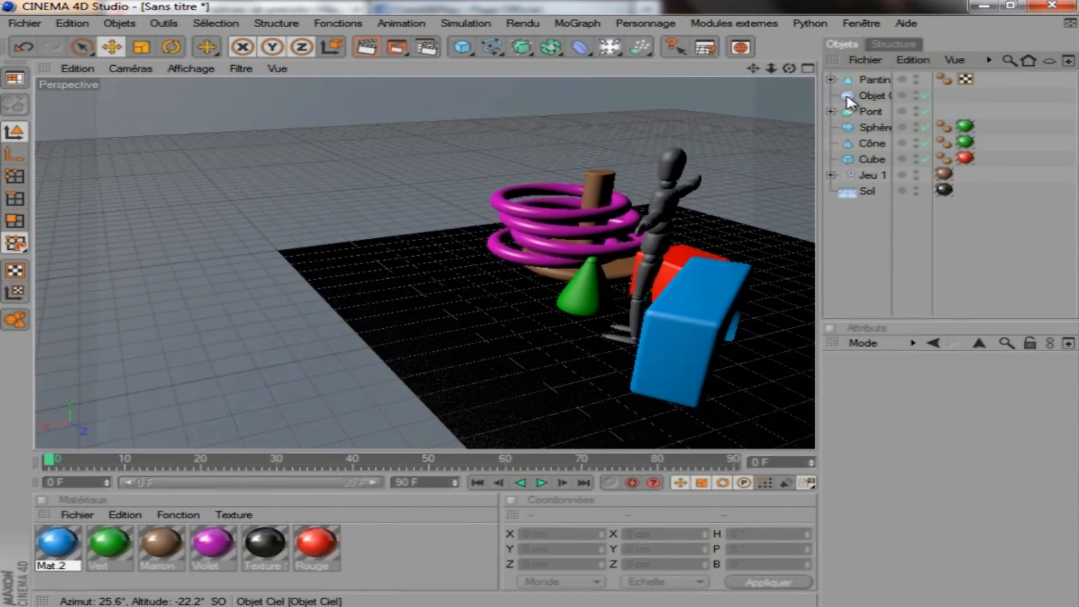
left_click(876, 60)
left_click(877, 60)
left_click(830, 80)
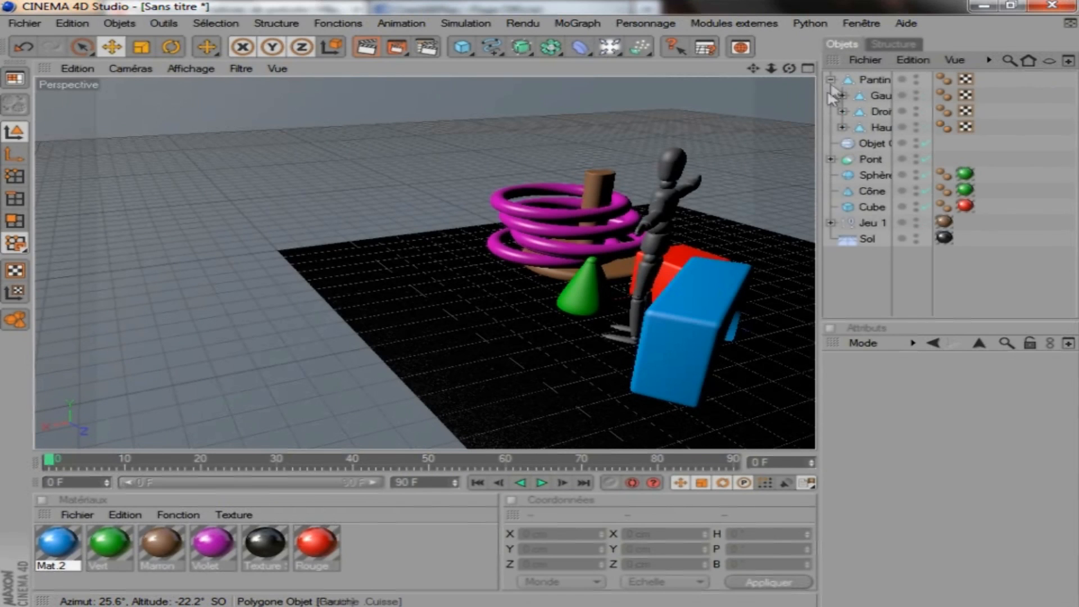
left_click(876, 112)
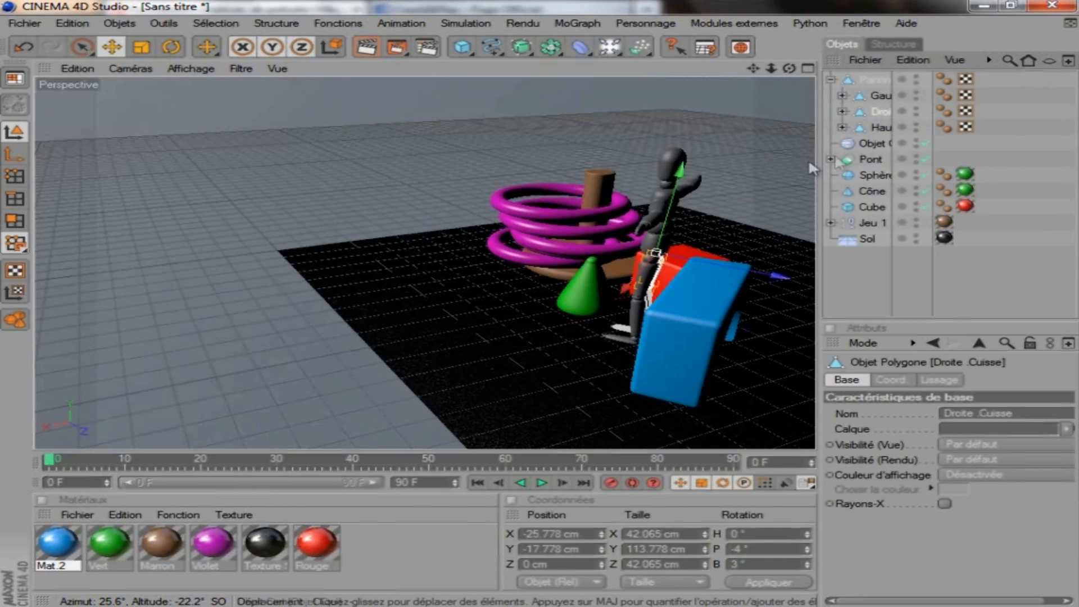
left_click(874, 127)
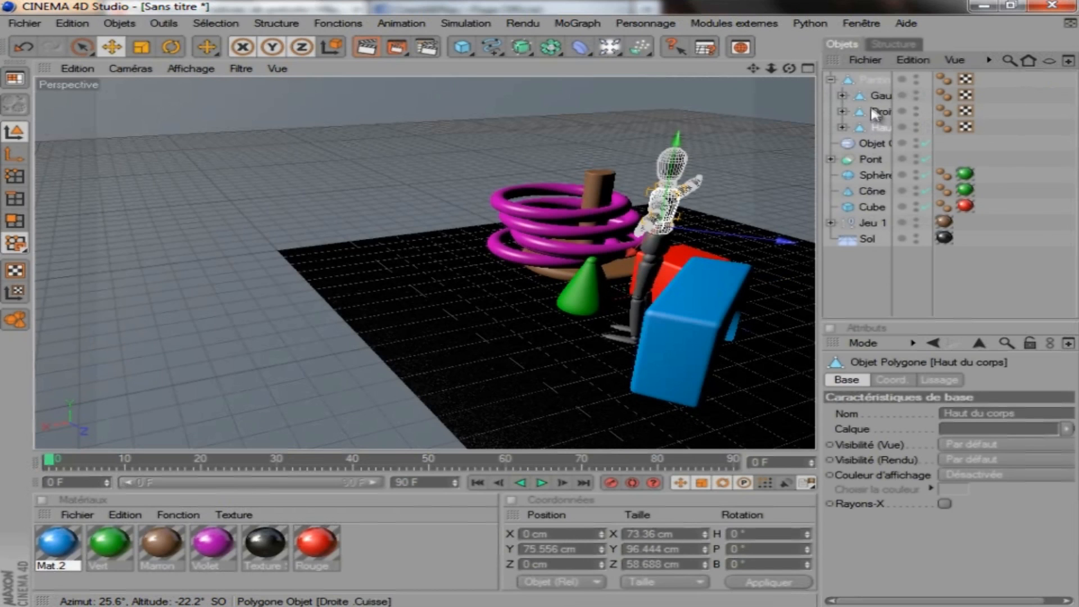
left_click(883, 113)
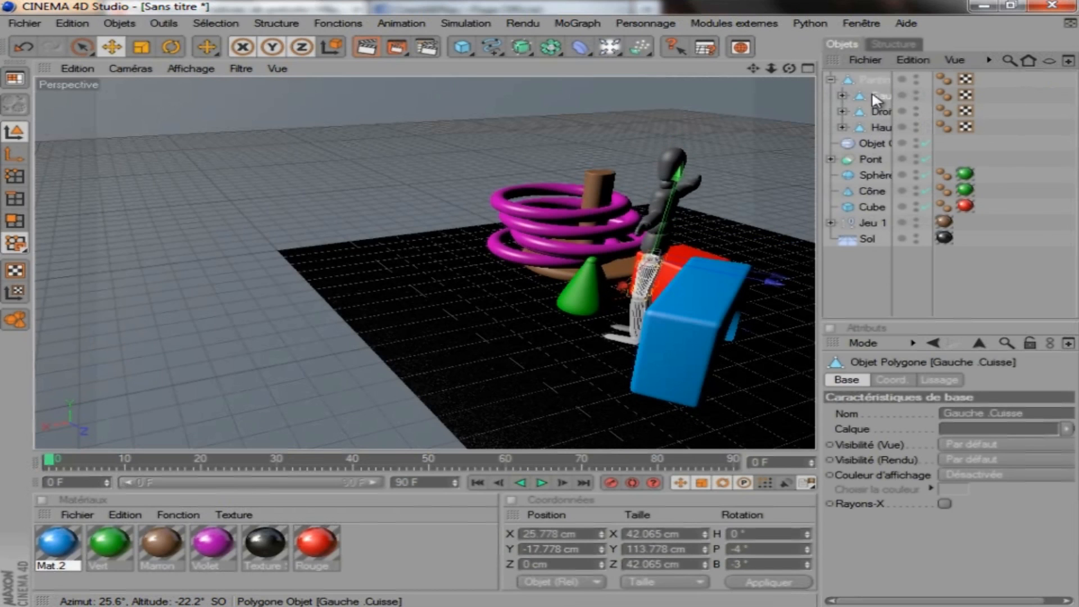
left_click(878, 97)
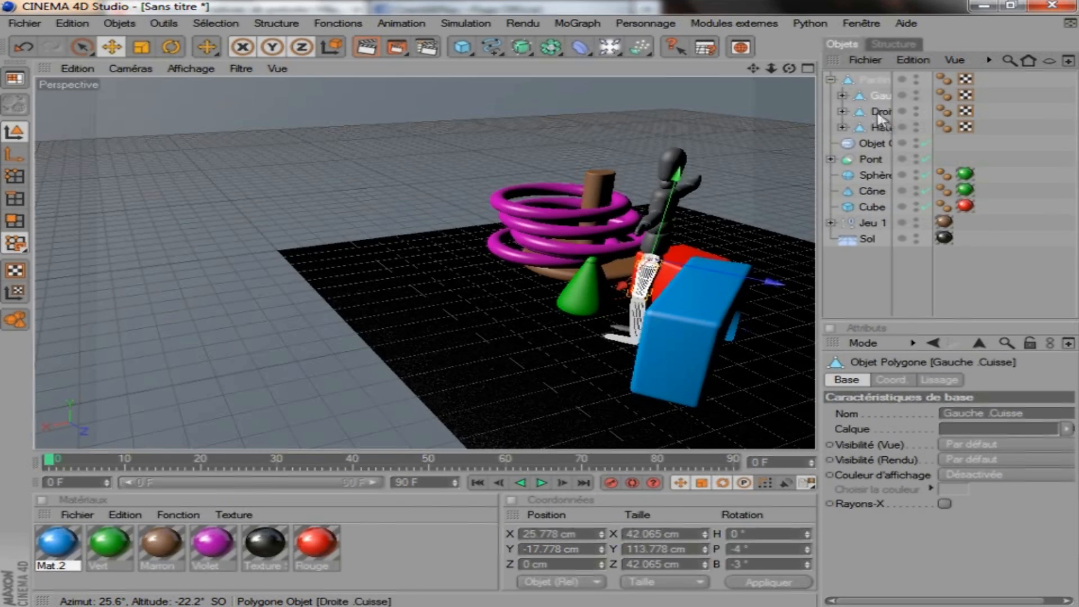
left_click(886, 128)
left_click(869, 82)
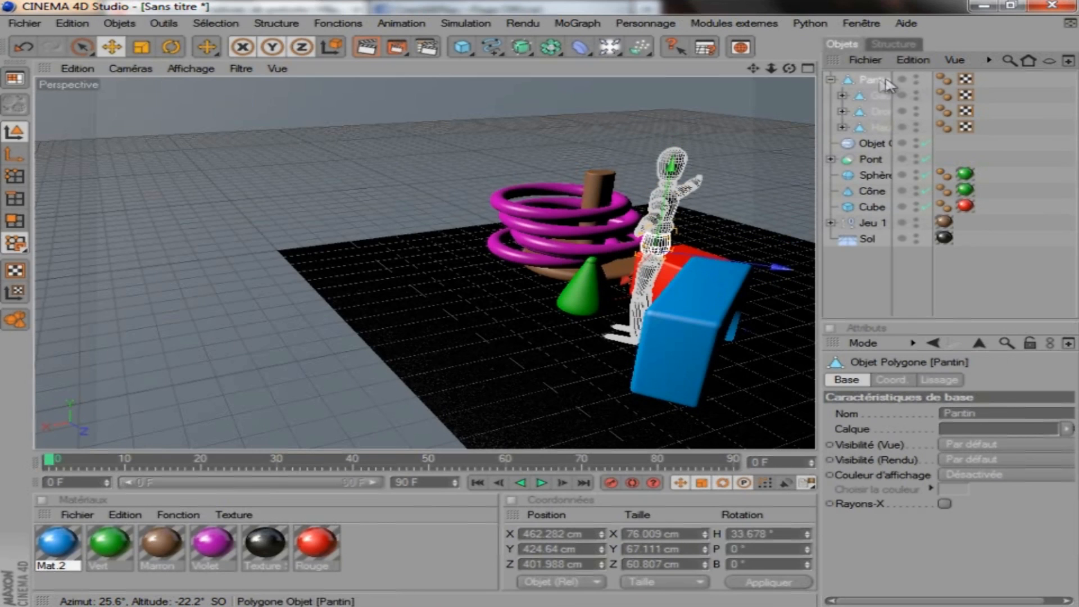
Step: Expand the Haut du corps group and examine its arms, head and joint by selecting them individually
left_click(872, 97)
left_click(875, 113)
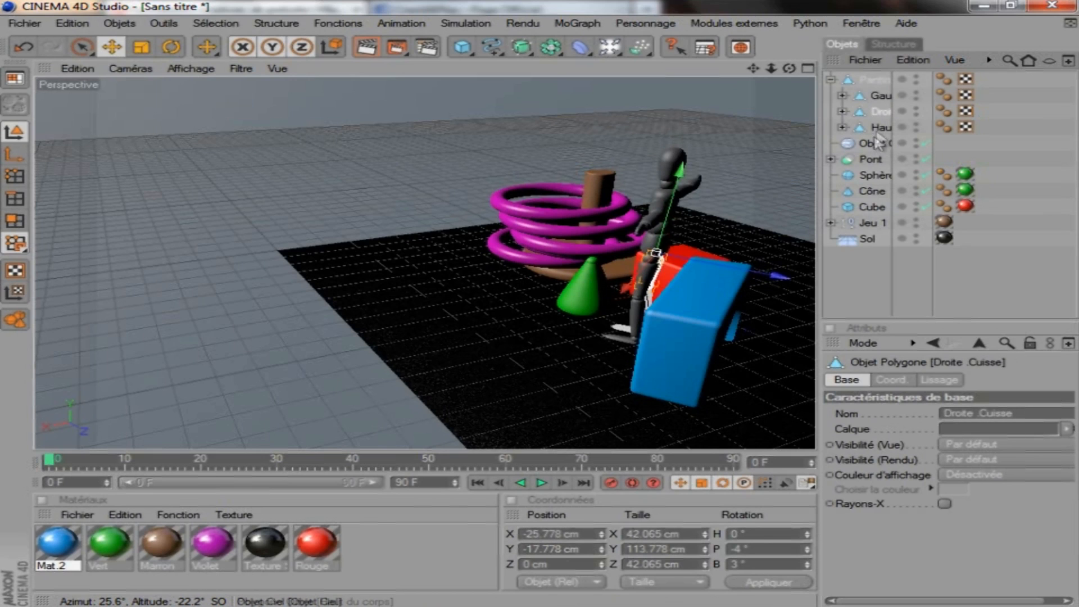
left_click(880, 127)
left_click(842, 127)
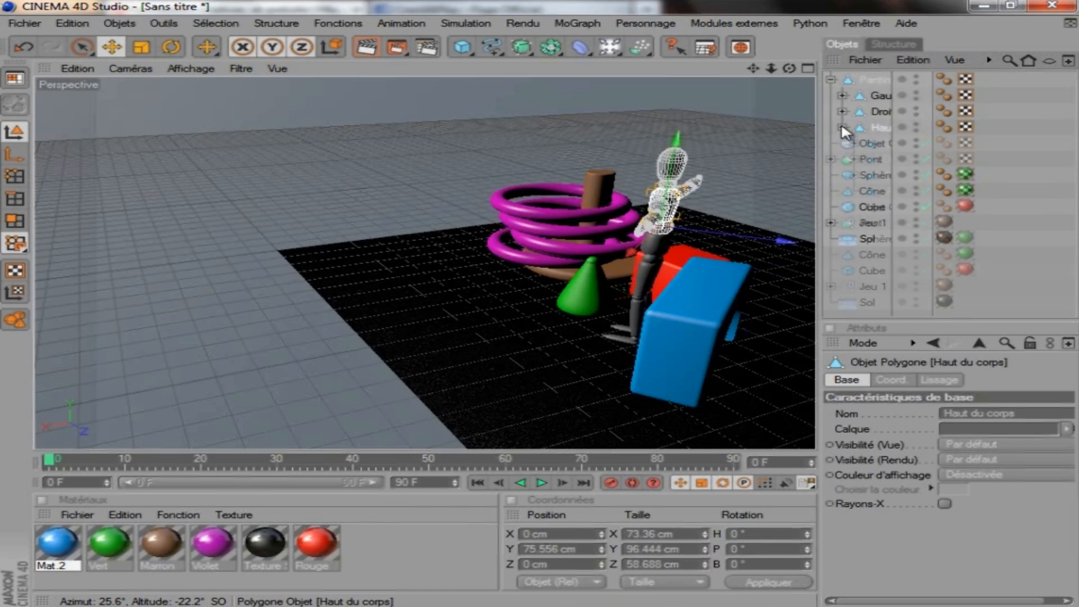
left_click(880, 144)
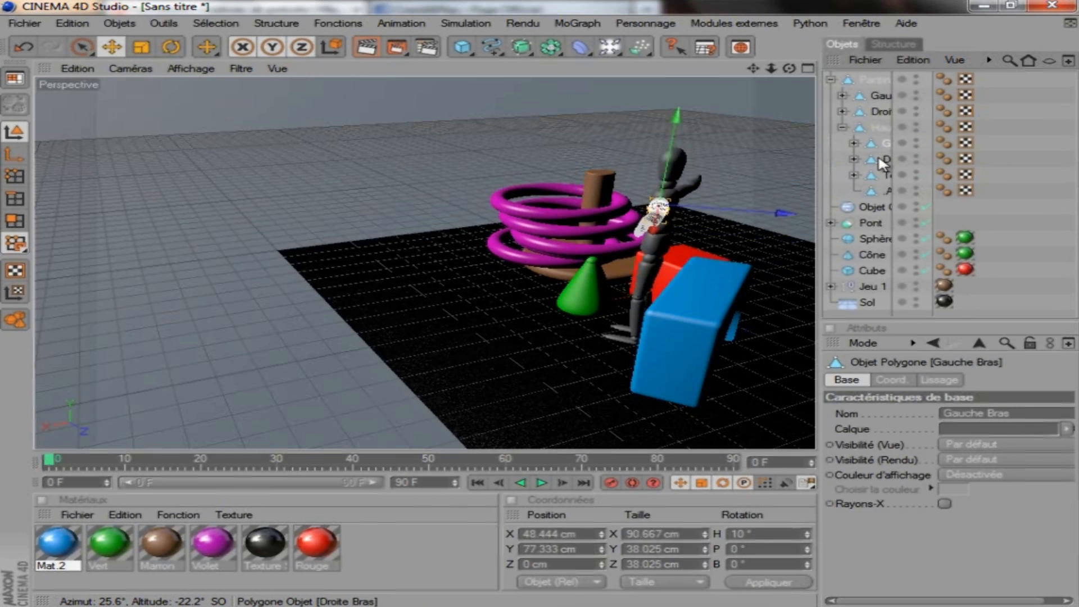
left_click(883, 161)
left_click(881, 175)
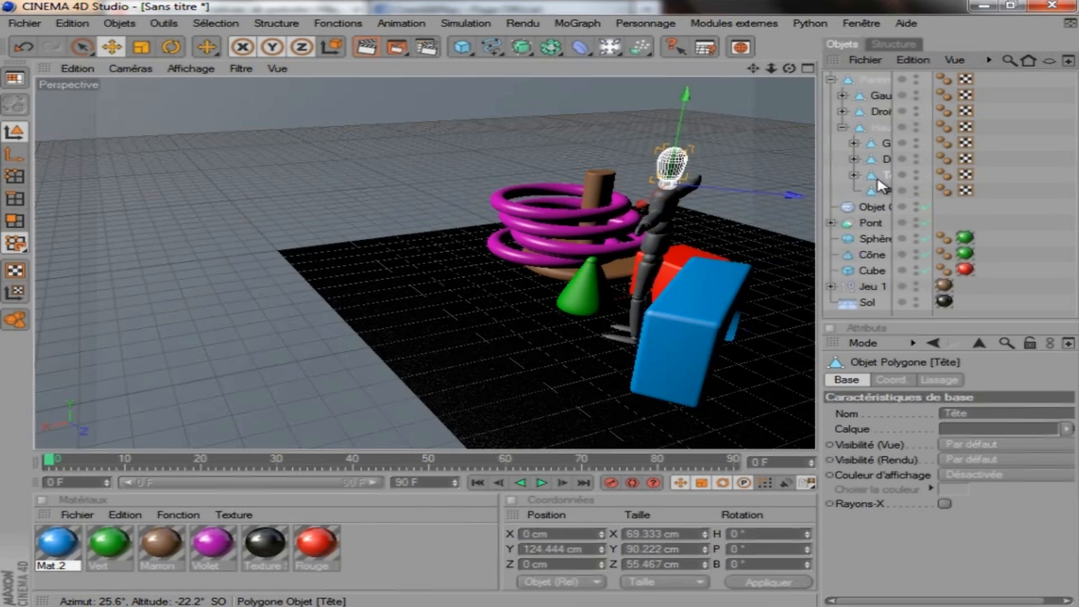
left_click(885, 193)
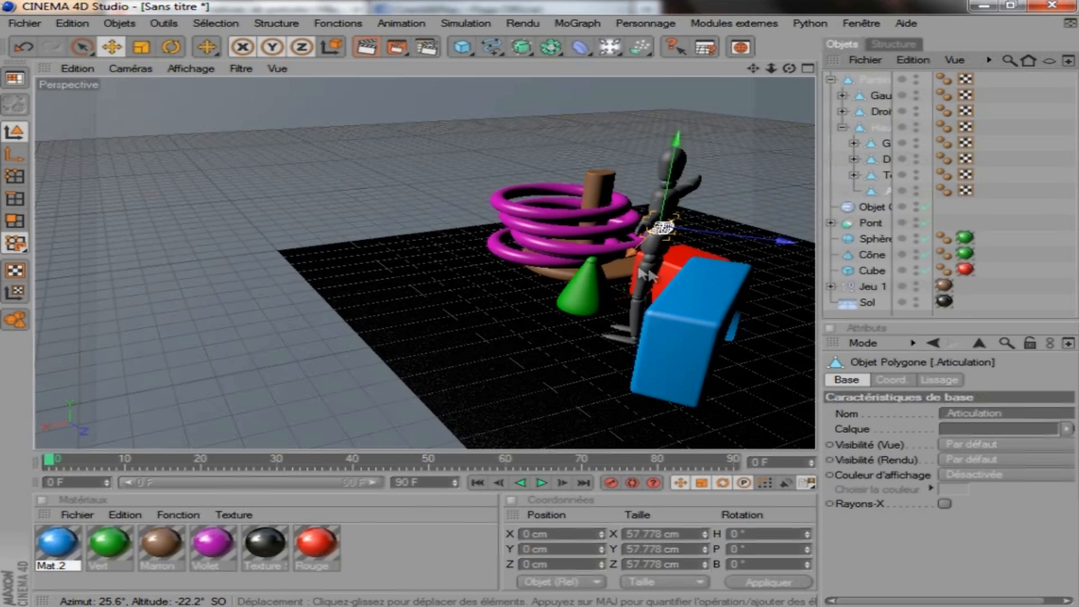
Step: Select the whole Pantin, move it to about X 480 cm and Z 446 cm, and rotate its heading to about 28°
left_click(650, 256)
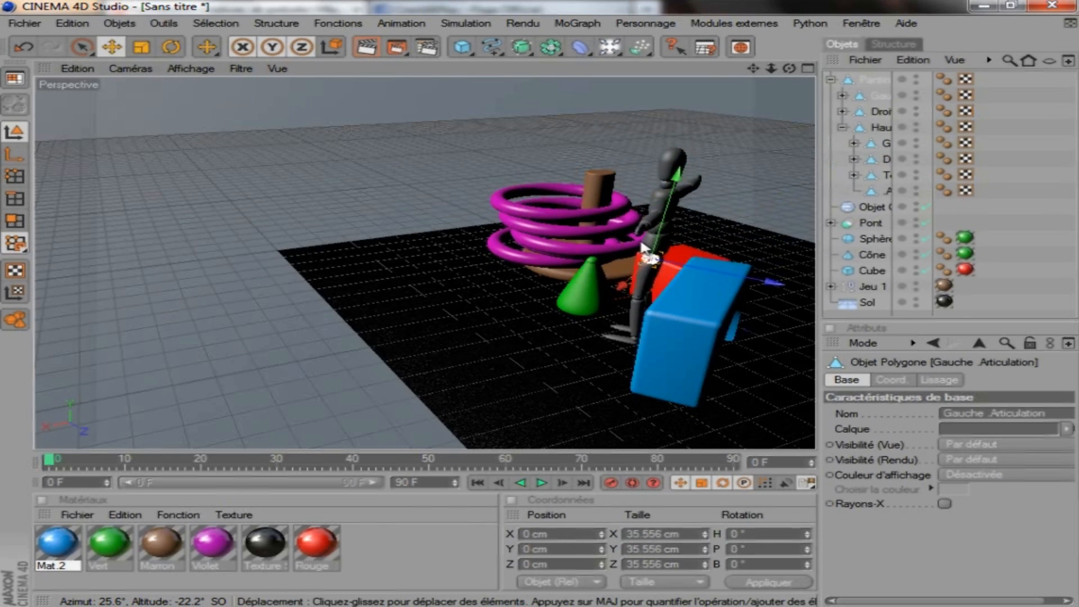
left_click(652, 252)
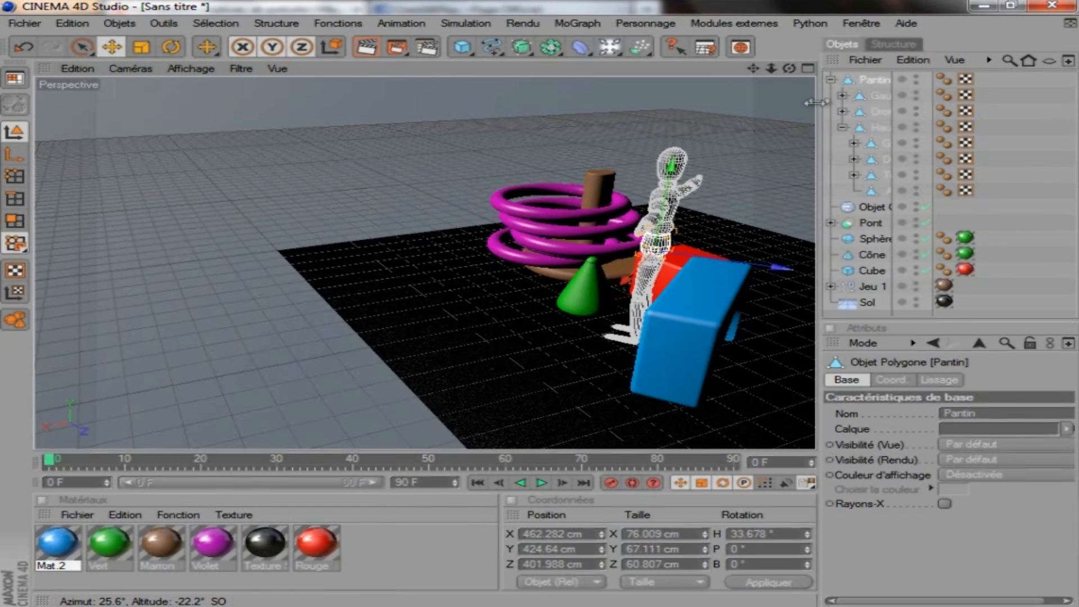
left_click_drag(726, 259, 538, 299)
left_click_drag(687, 260, 542, 302)
left_click(714, 256)
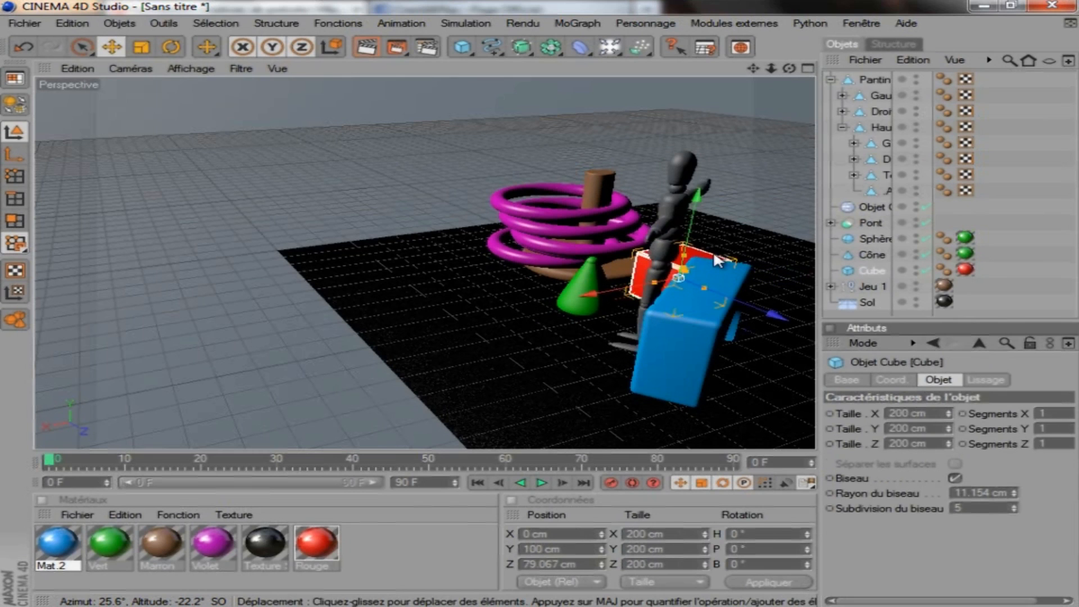
key("ctrl+z")
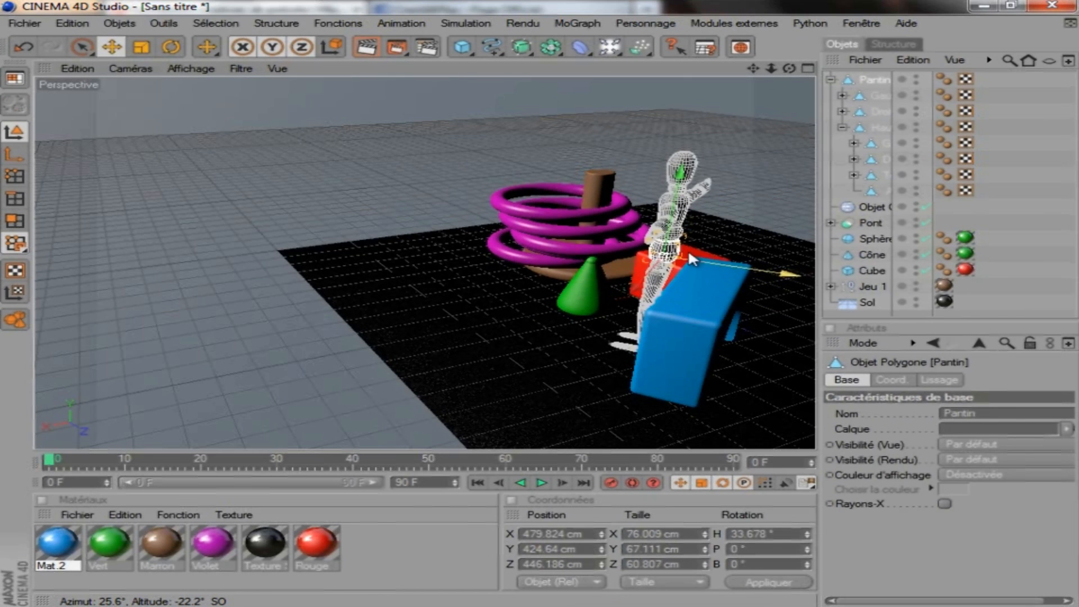
key("r")
left_click_drag(682, 281, 677, 281)
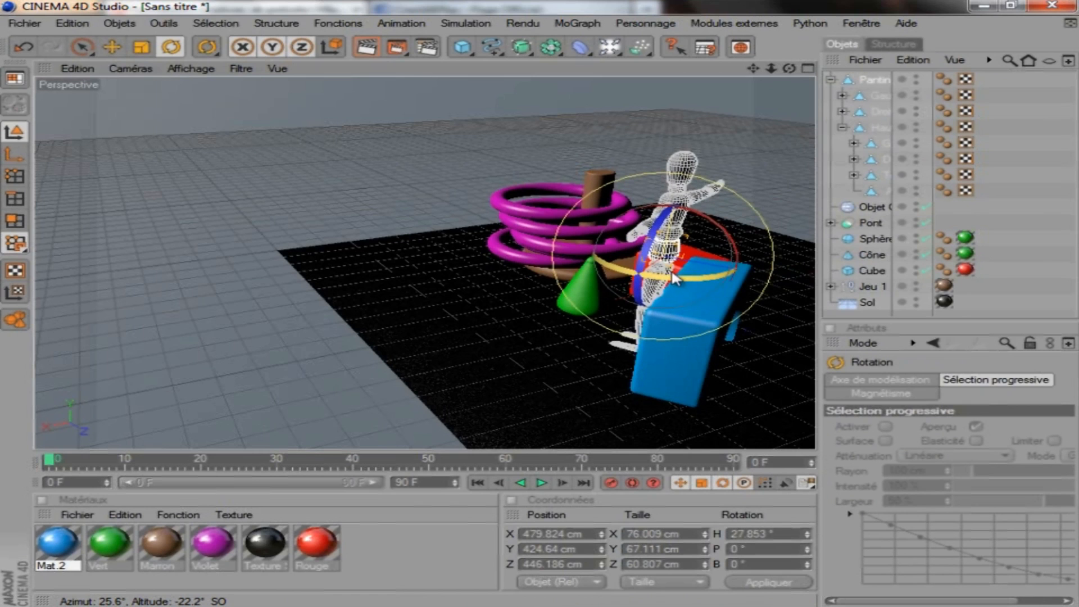
Step: Undo the last rotation of the whole Pantin and turn its heading to about 28.7°
key("ctrl+z")
left_click(863, 89)
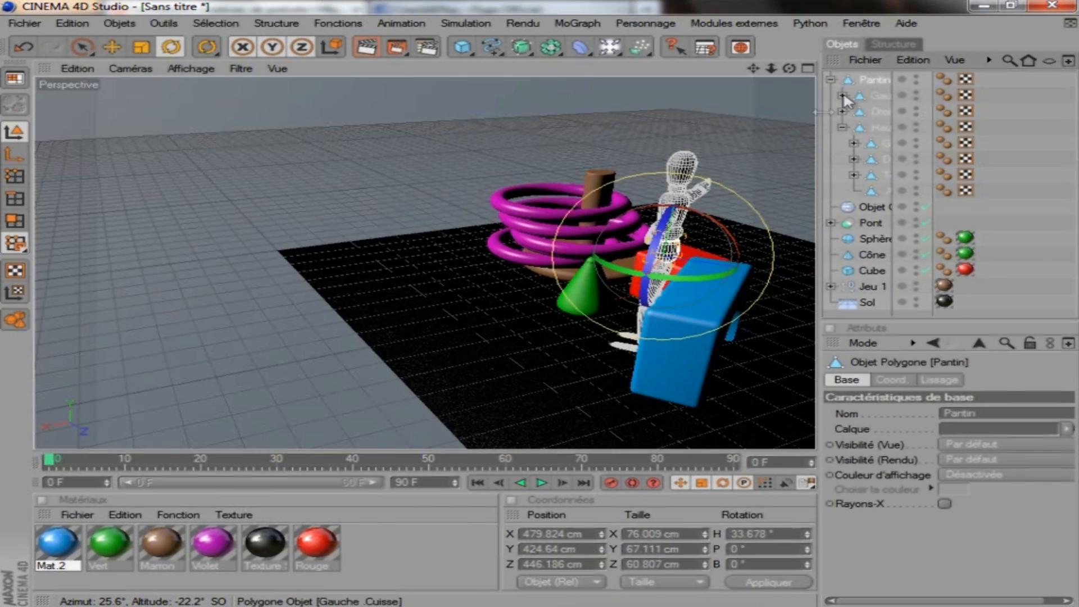
left_click_drag(684, 281, 669, 285)
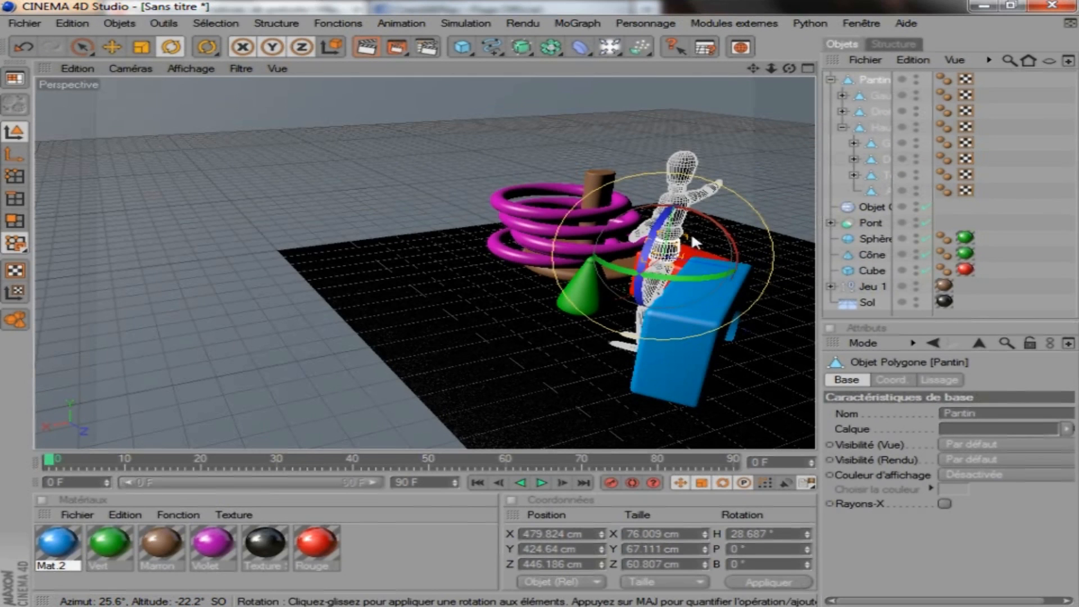
Step: Select both thighs, rotate them up in front of the body to a seated position and shift them to about Z 461 cm
left_click(869, 95)
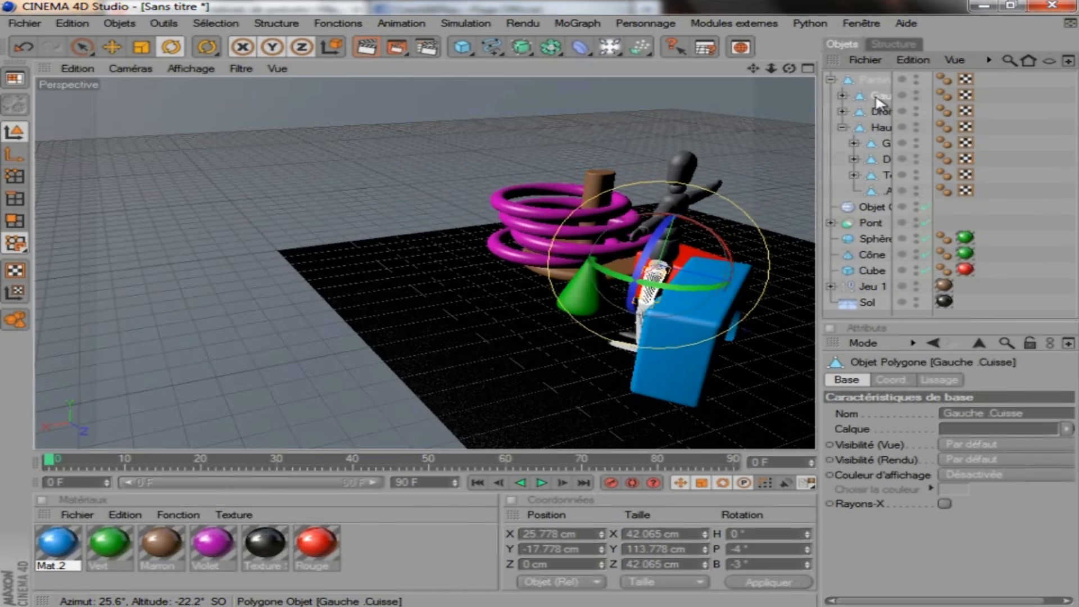
left_click(881, 111, "ctrl")
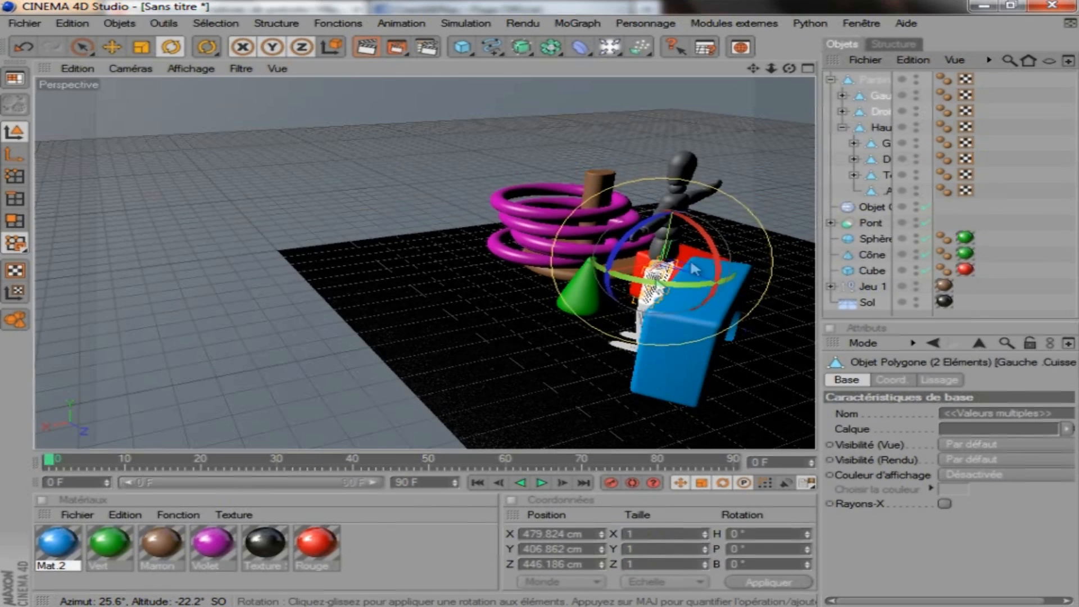
left_click_drag(709, 249, 684, 287)
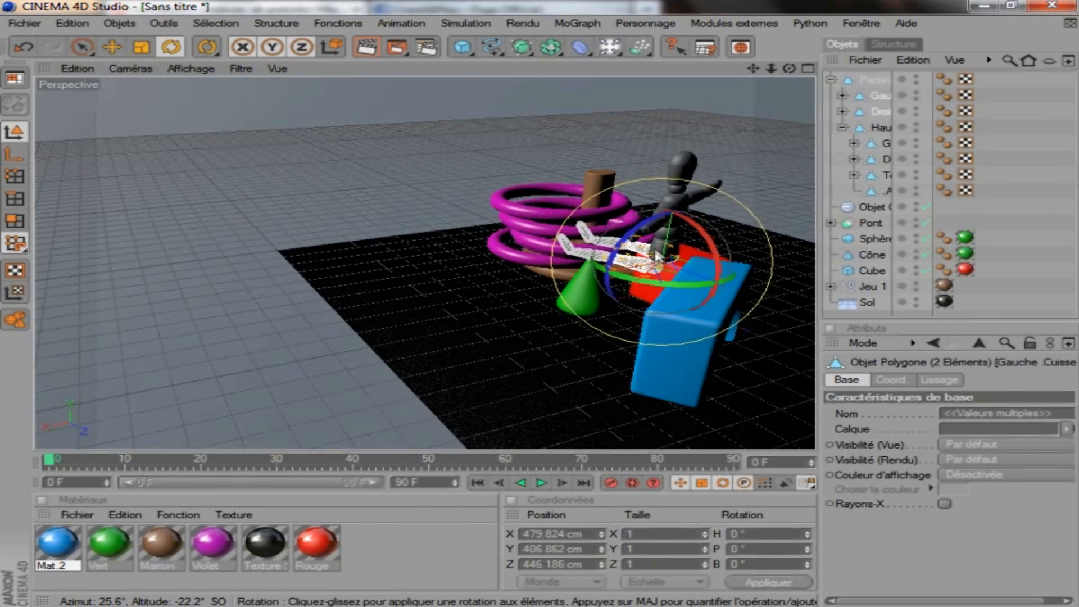
key("e")
mouse_move(726, 274)
left_mouse_down()
mouse_move(534, 300)
mouse_move(725, 274)
left_mouse_up()
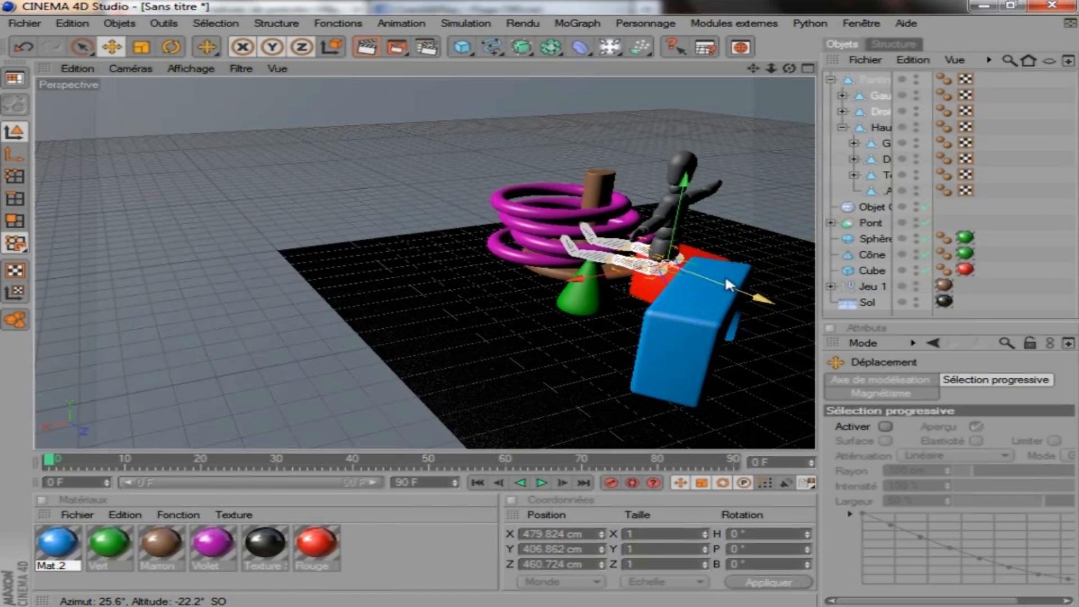
Step: Move the whole Pantin above the blue bridge, to about X 366 cm, Y 351 cm and Z 518 cm
left_click(870, 80)
left_click_drag(787, 277, 556, 305)
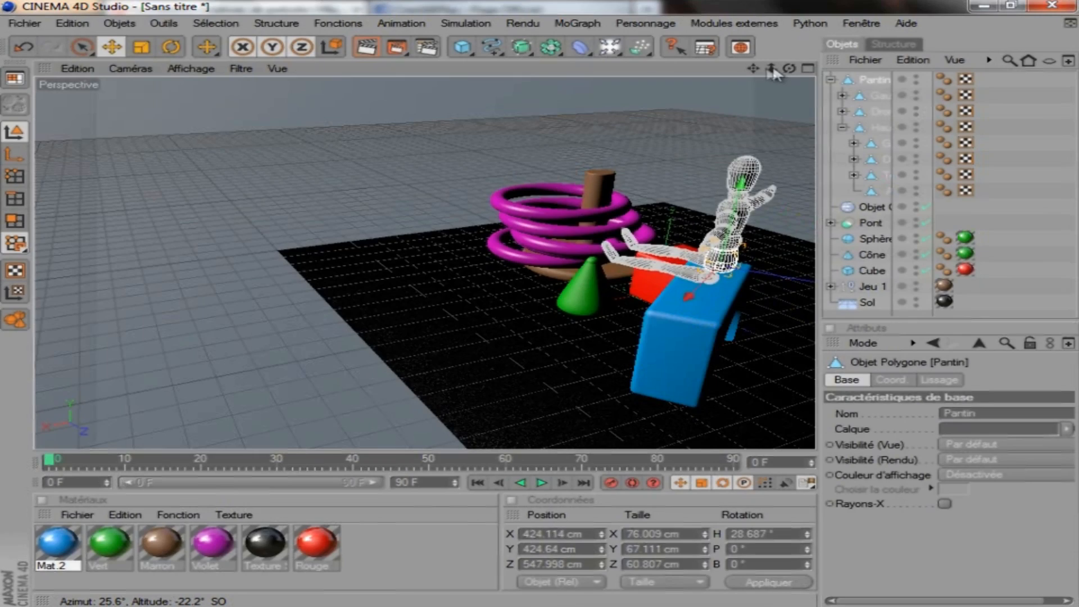
left_click_drag(789, 68, 540, 306)
mouse_move(520, 299)
left_mouse_down("alt")
mouse_move(473, 309)
mouse_move(539, 306)
left_mouse_up("alt")
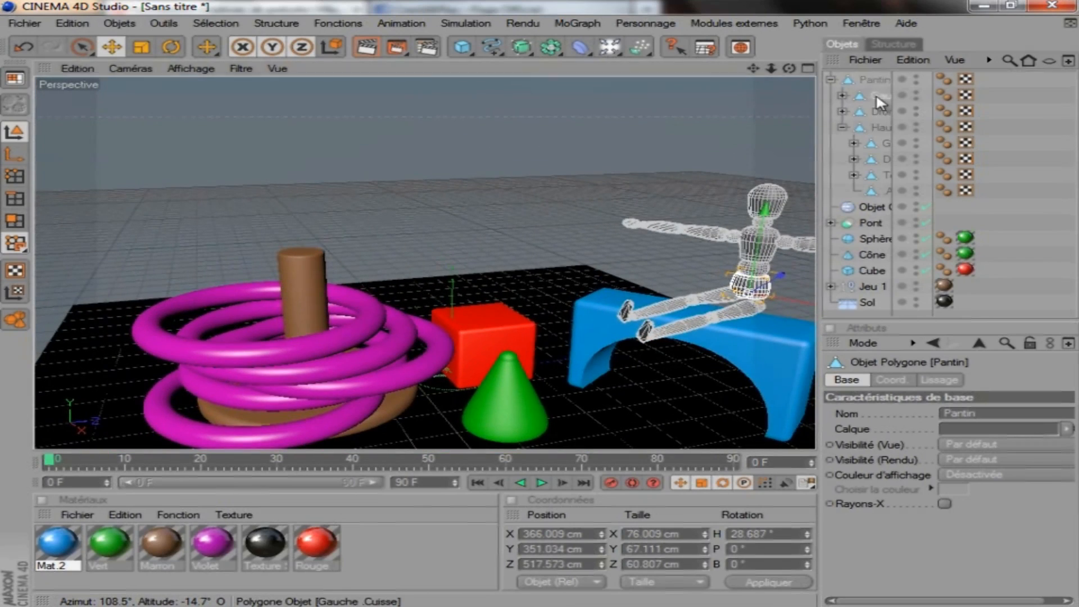
Step: Select the Pantin's left and right thighs together and adjust the rotation of the outstretched legs
left_click(878, 96)
left_click(874, 111, "ctrl")
key("r")
left_click_drag(792, 278, 780, 268)
key("ctrl+z")
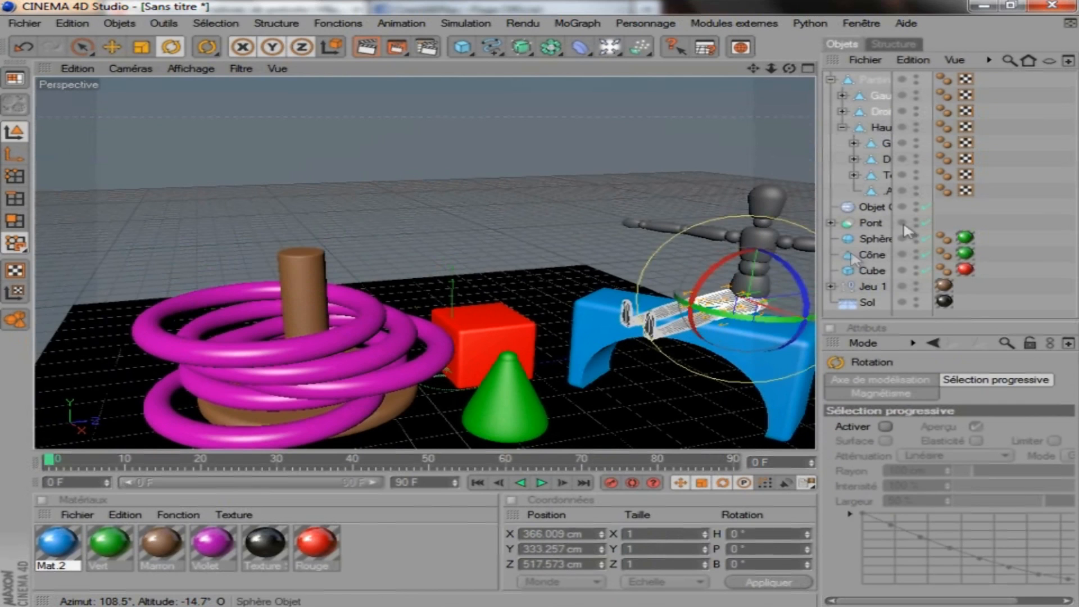
Step: Expand both leg groups, select the left and right tibias together and rotate them downward to bend the knees
left_click(842, 96)
left_click(878, 113)
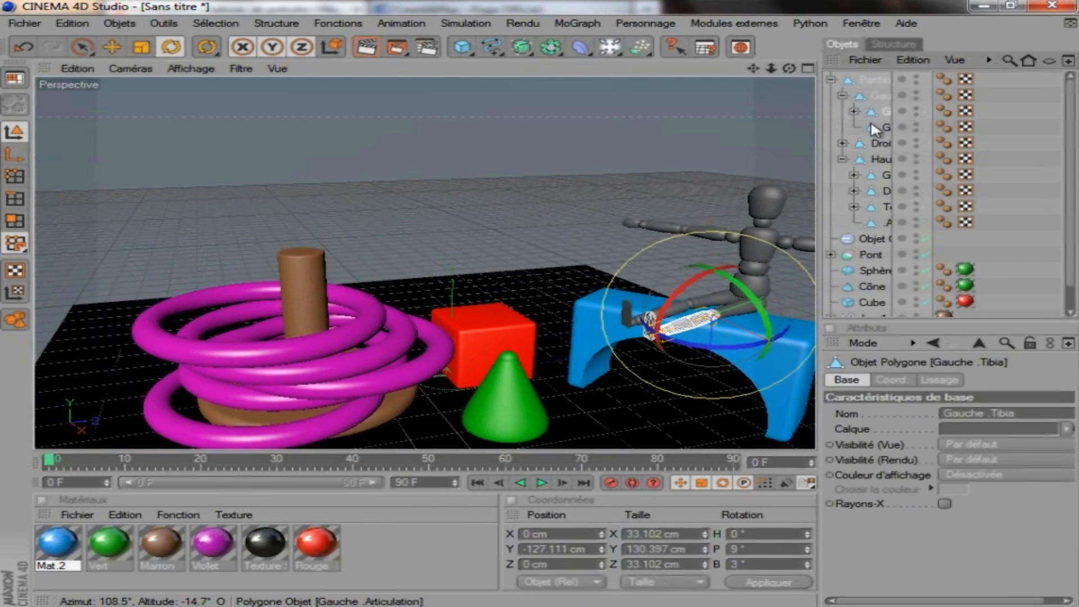
left_click(842, 143)
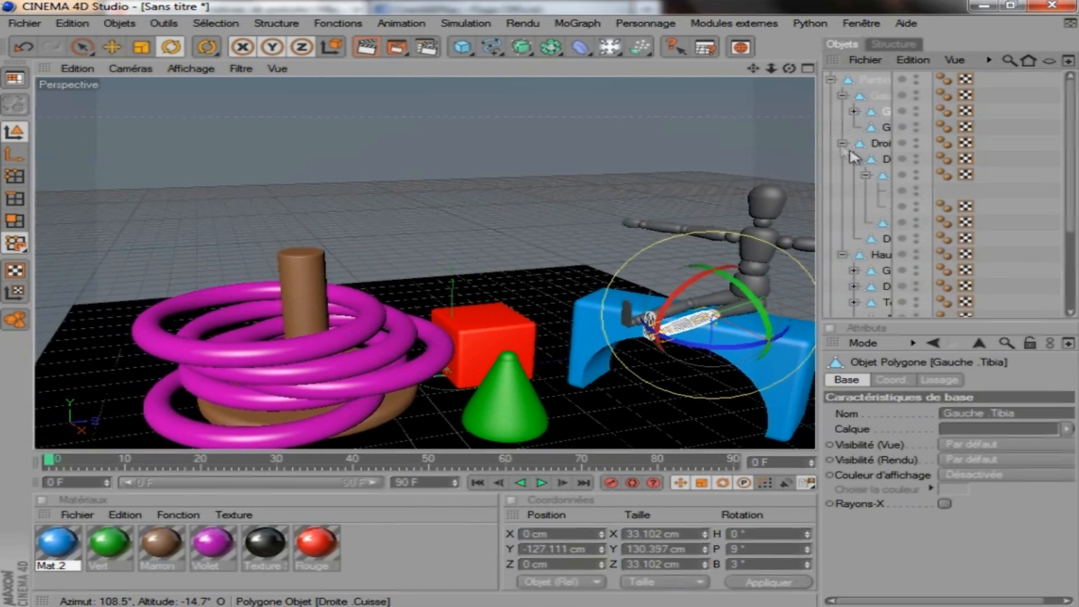
left_click(885, 162, "ctrl")
left_click_drag(675, 274, 646, 308)
Step: Select the whole Pantin and seat it on the blue bridge at about X 340 cm, Y 322 cm and Z 458 cm
left_click(700, 328)
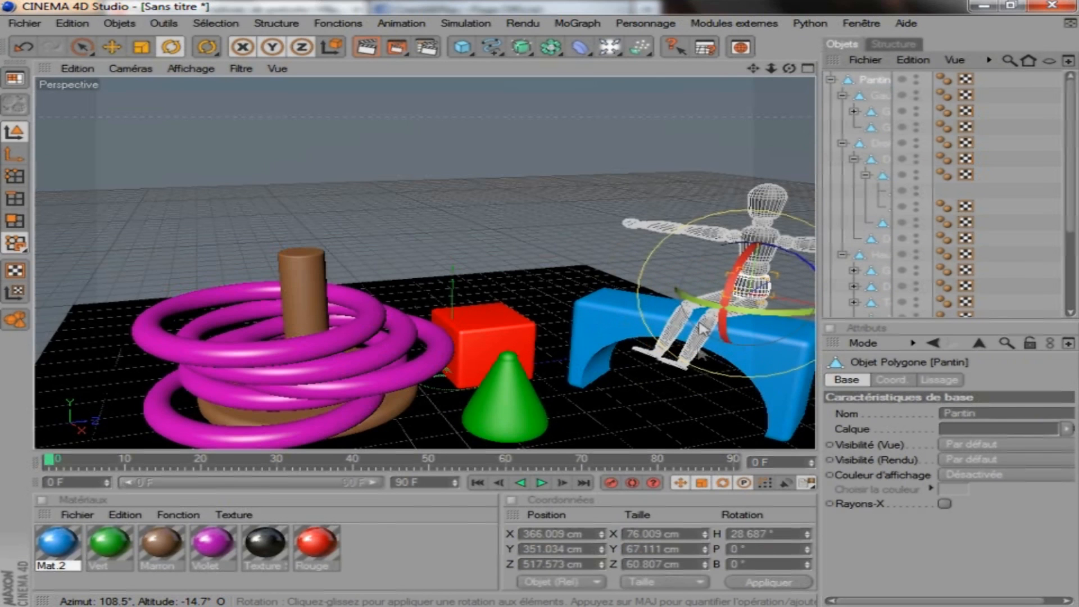
key("e")
left_click_drag(781, 272, 538, 301)
left_click_drag(789, 68, 539, 308)
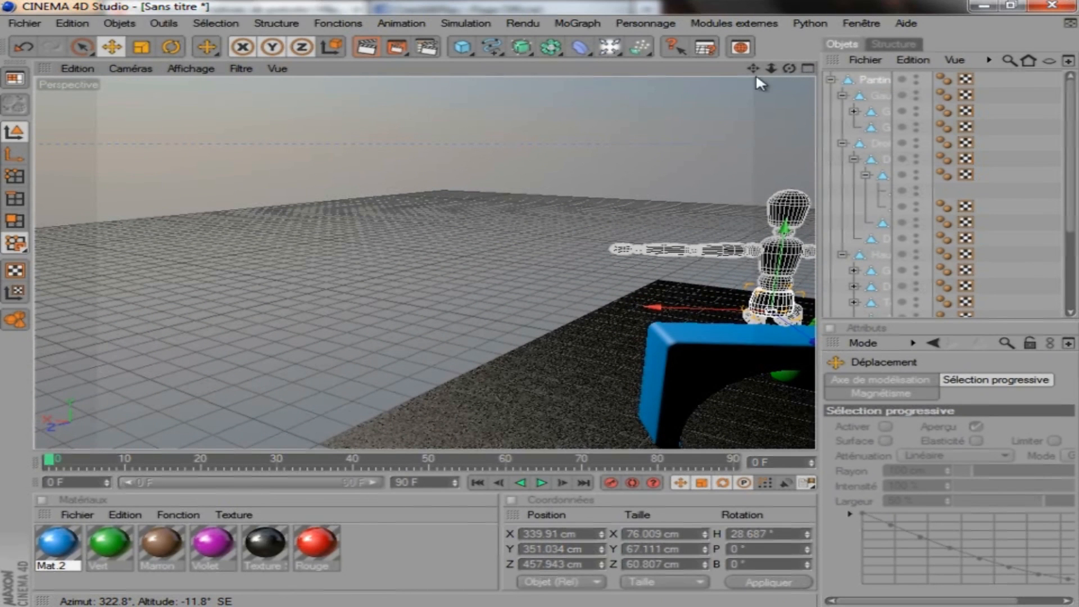
left_click_drag(754, 73, 750, 72)
scroll(290, 318, "up", 5)
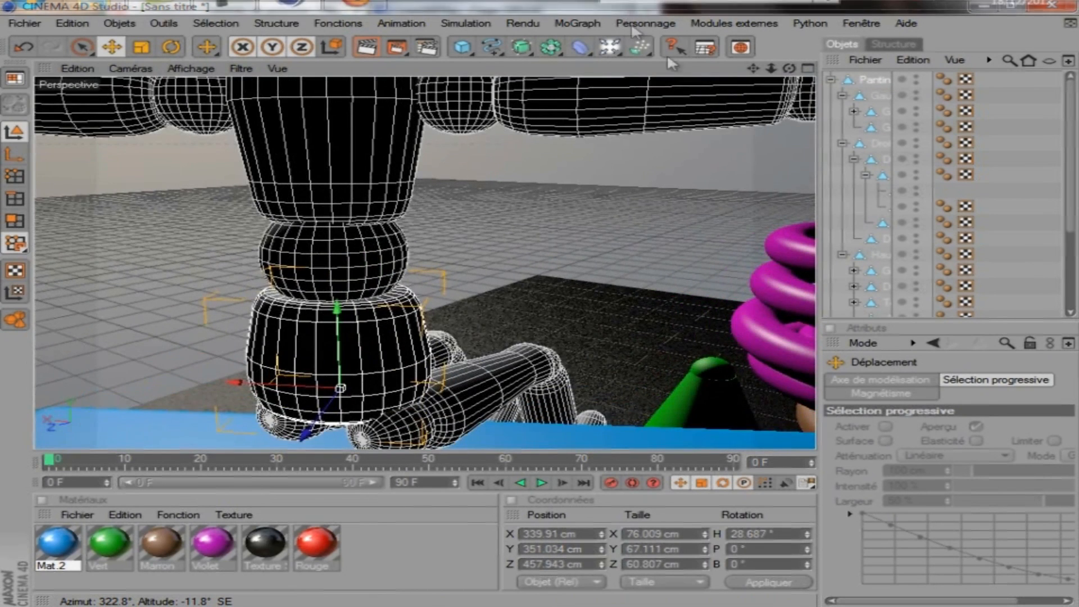
left_click_drag(752, 68, 541, 303)
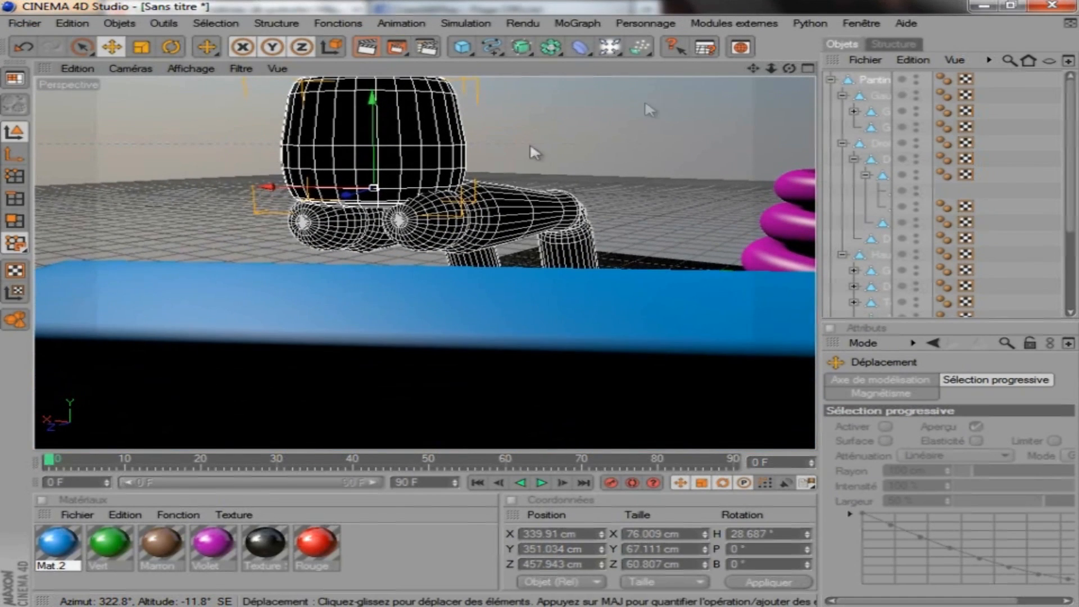
left_click_drag(378, 133, 540, 305)
scroll(518, 138, "down", 5)
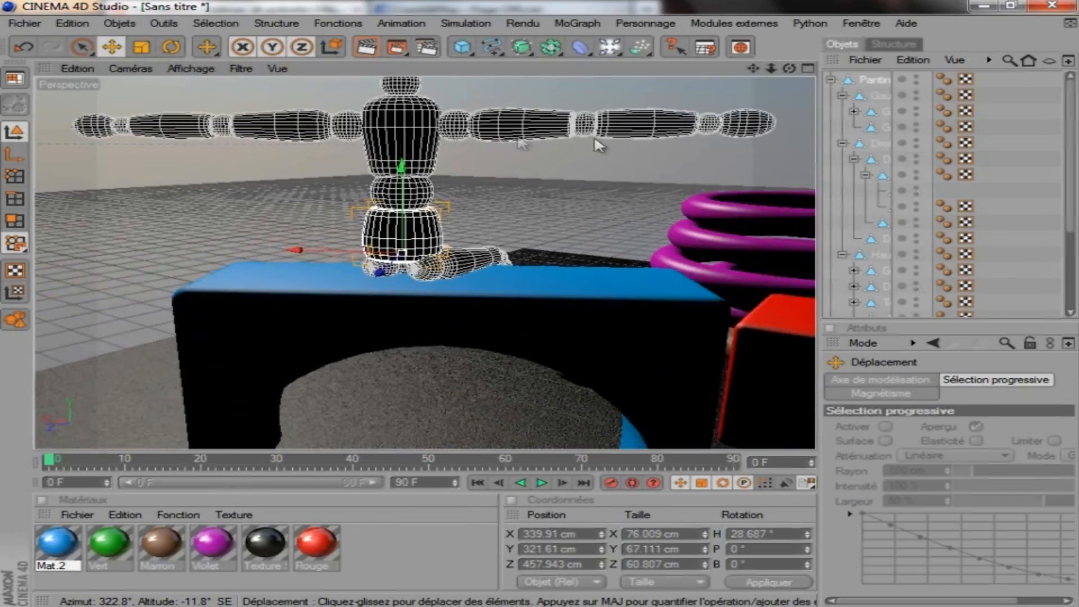
Step: Select the left thigh and raise the leg onto the bridge surface, to about X 24 cm, Y -8 cm and Z -12 cm
left_click_drag(790, 68, 557, 312)
left_click(331, 291)
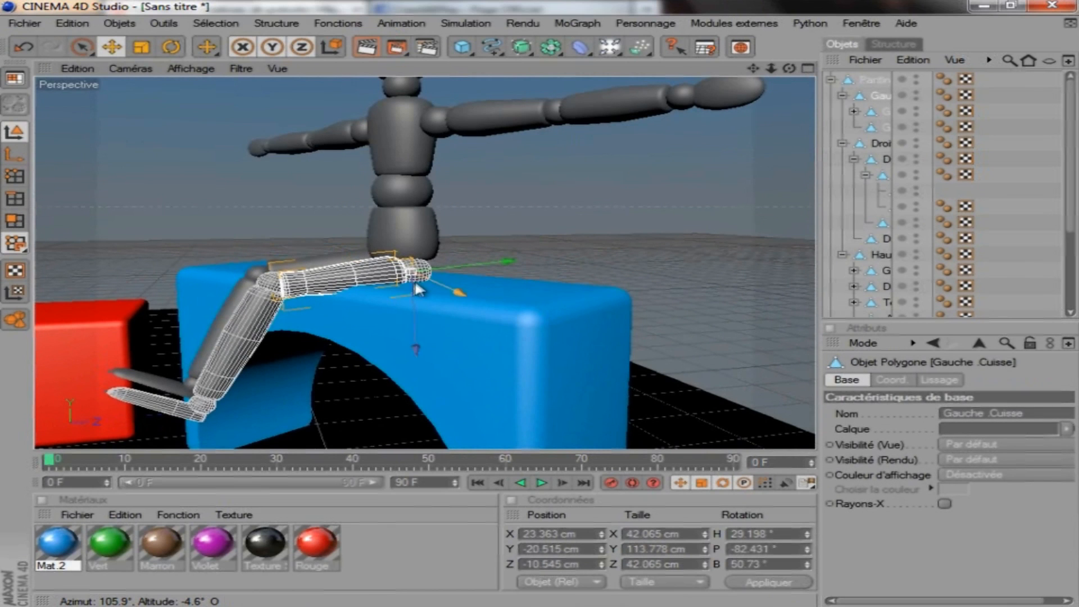
left_click_drag(428, 244, 540, 307)
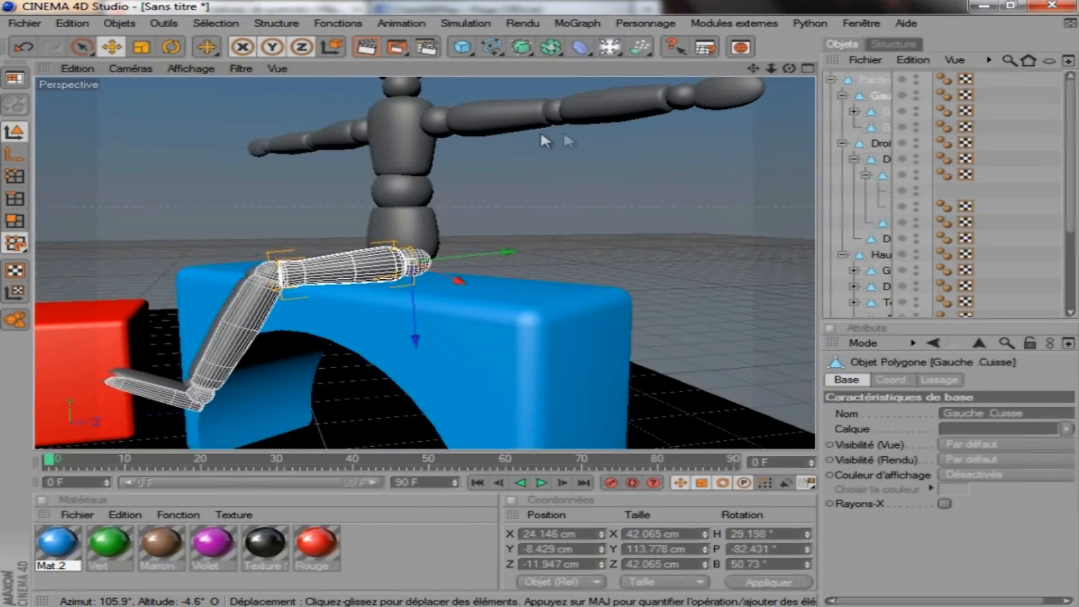
scroll(617, 132, "down", 3)
left_click_drag(753, 69, 541, 305)
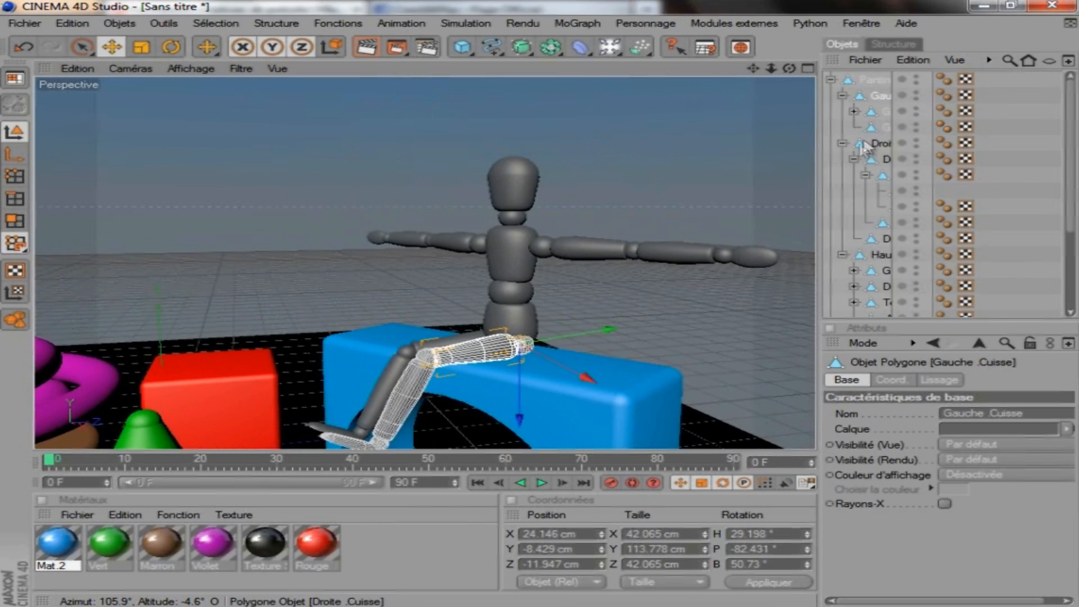
Step: Collapse the leg groups and rotate each arm forward, giving the right arm a heading of about 96.5° and a pitch of about 0.9°
left_click(842, 143)
left_click(842, 96)
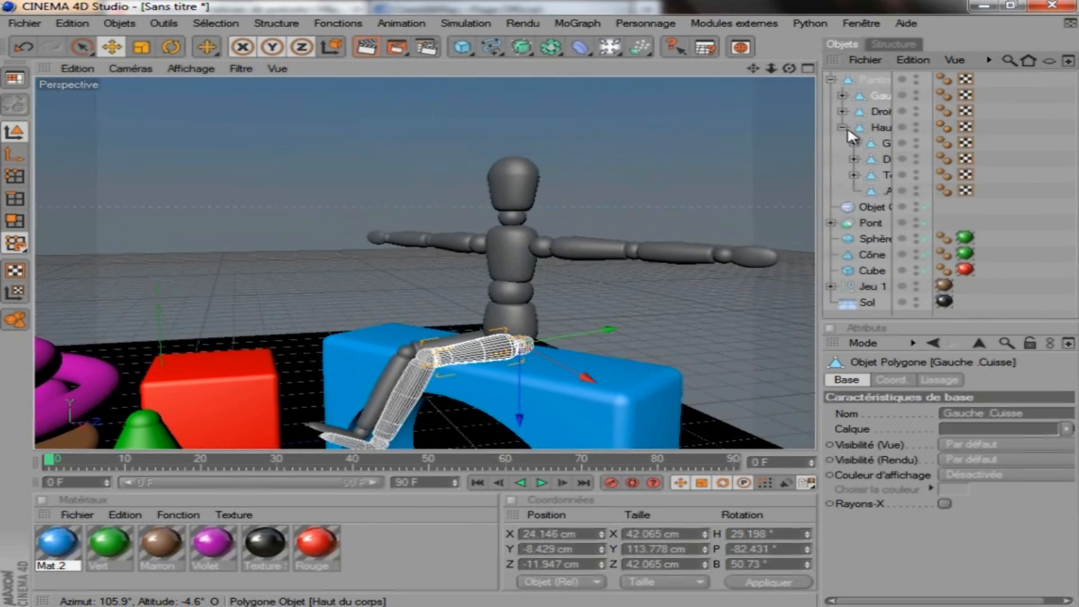
left_click(877, 145)
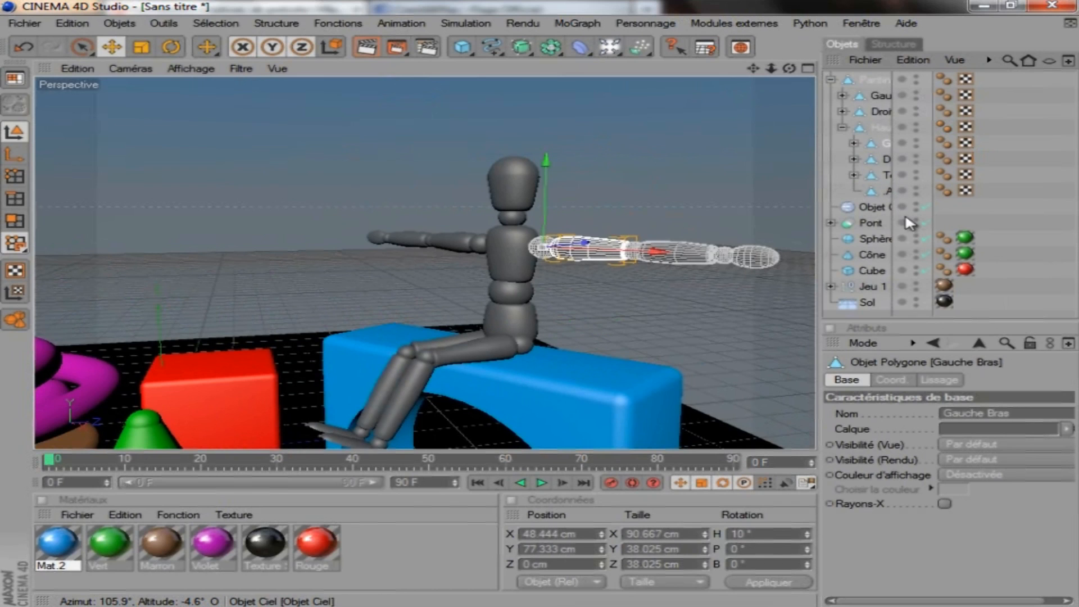
left_click(881, 159, "ctrl")
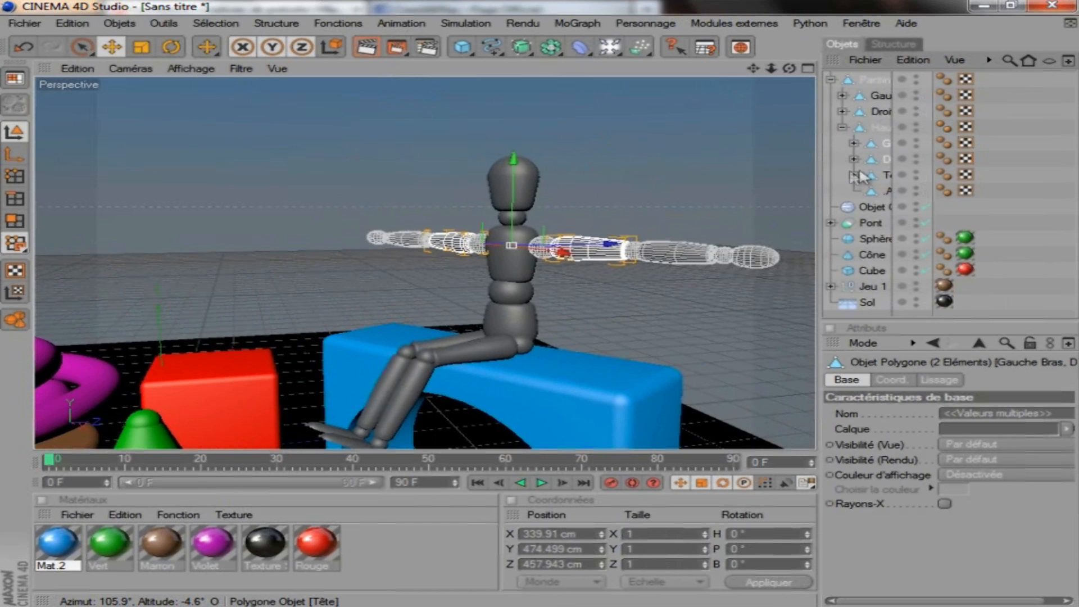
left_click(880, 145)
key("r")
left_click_drag(603, 255, 553, 259)
left_click(886, 160)
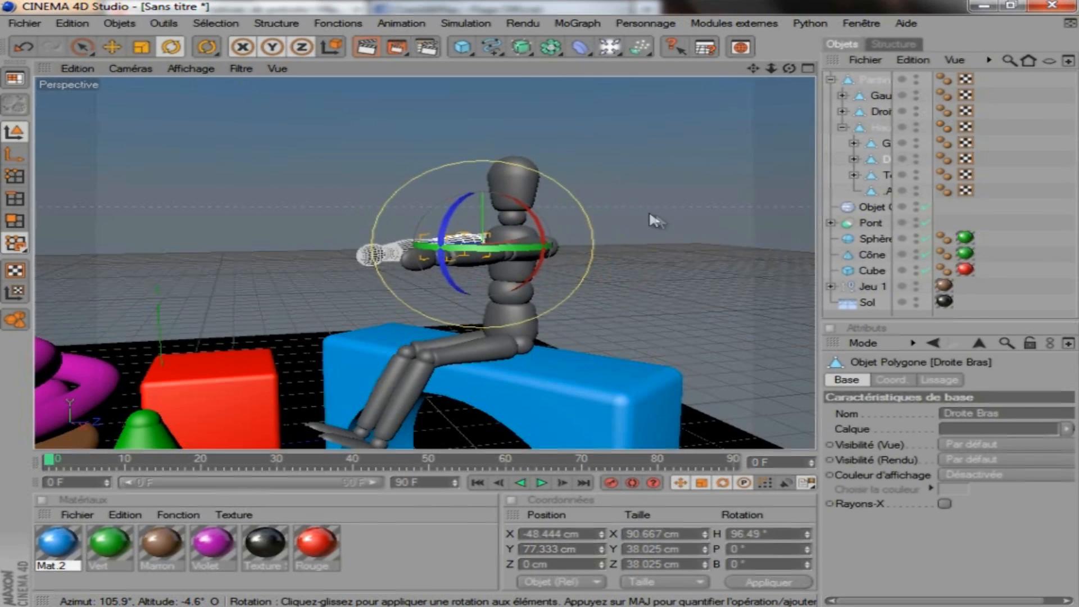
left_click_drag(524, 230, 499, 229)
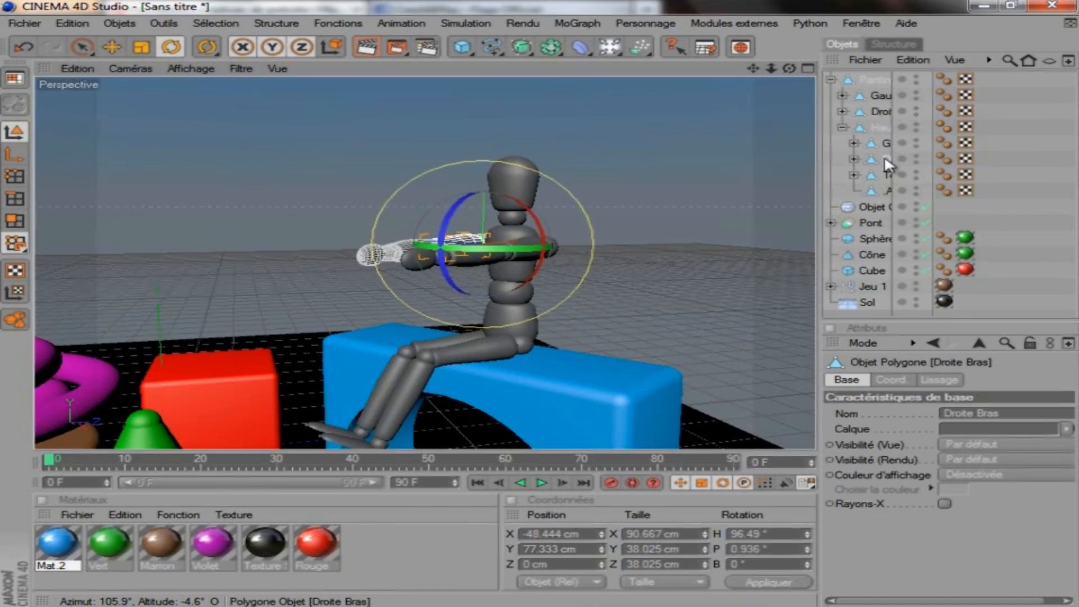
Step: Expand both arm groups, select the left and right forearms together, rotate them slightly and collapse the left arm group
left_click(854, 159)
left_click(854, 143)
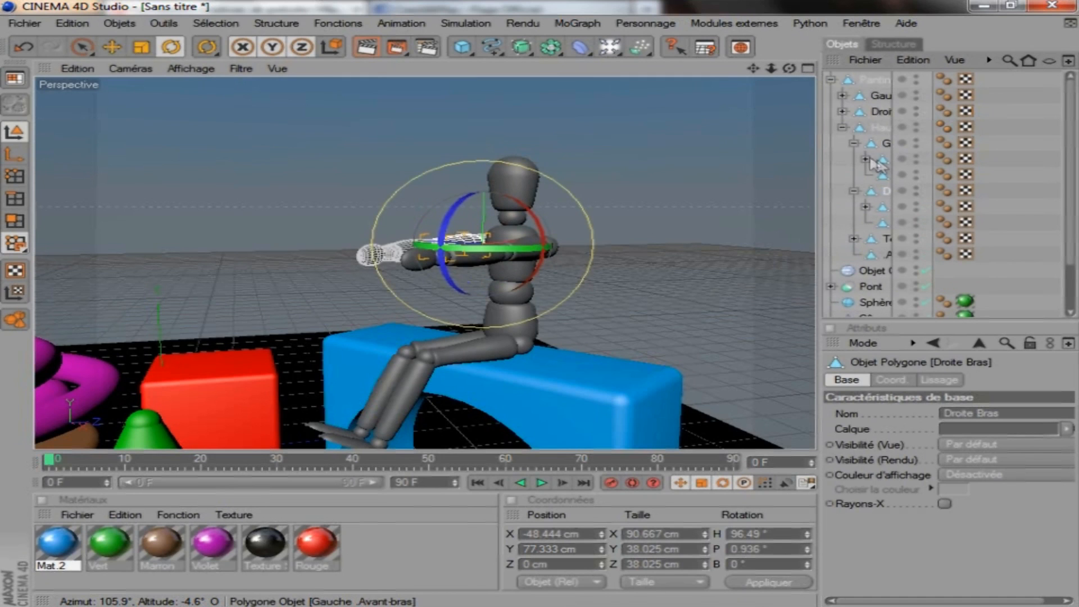
left_click(884, 161)
left_click(881, 207, "ctrl")
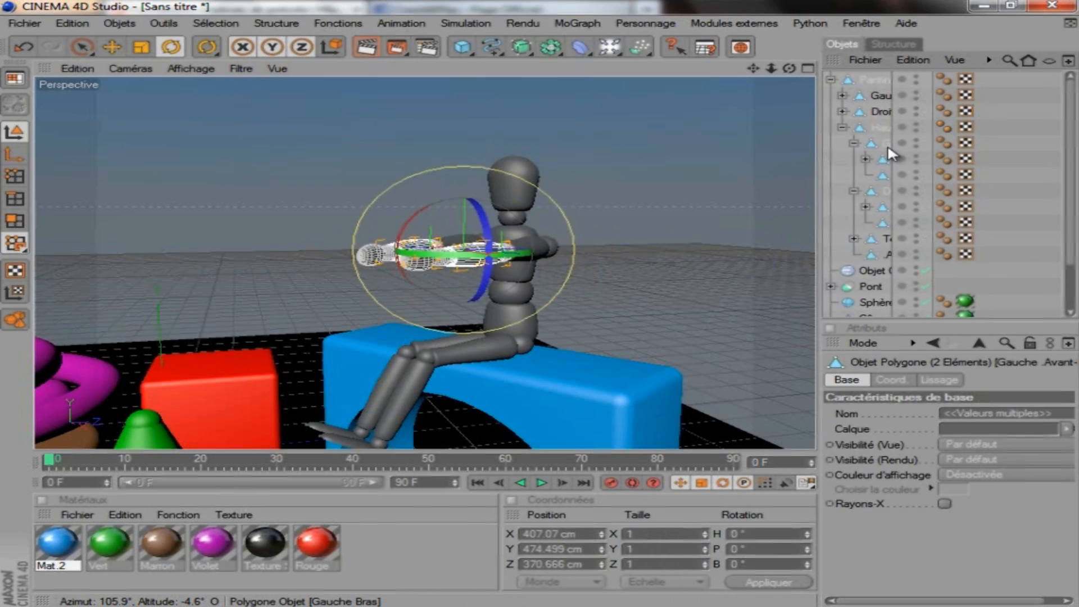
left_click_drag(435, 198, 419, 177)
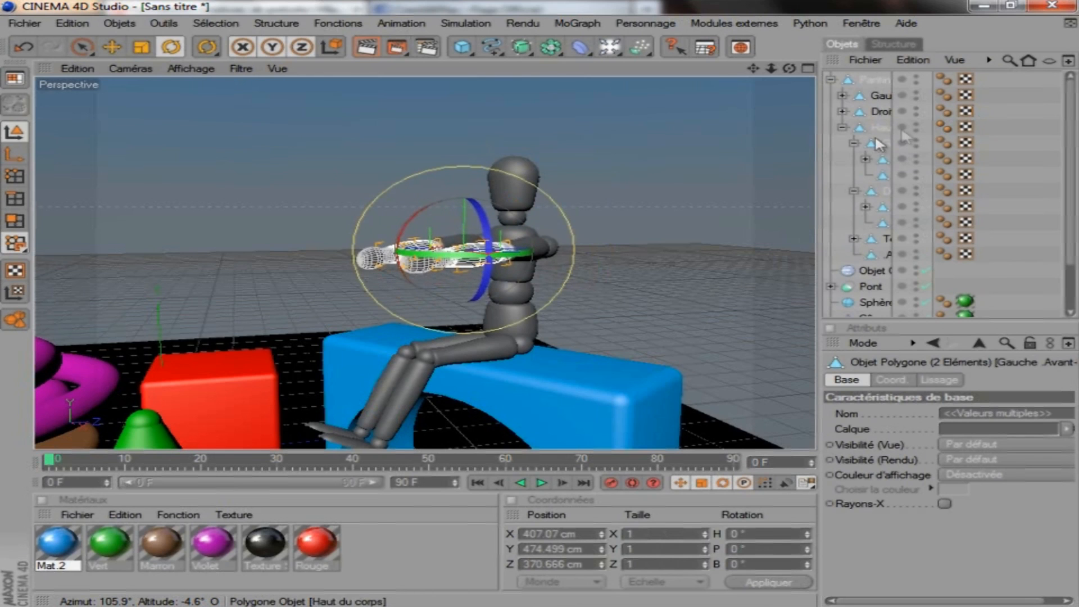
left_click(853, 143)
Step: Select both arms, rotate them down and sideways so the hands reach the legs, and clear the selection
left_click(866, 131)
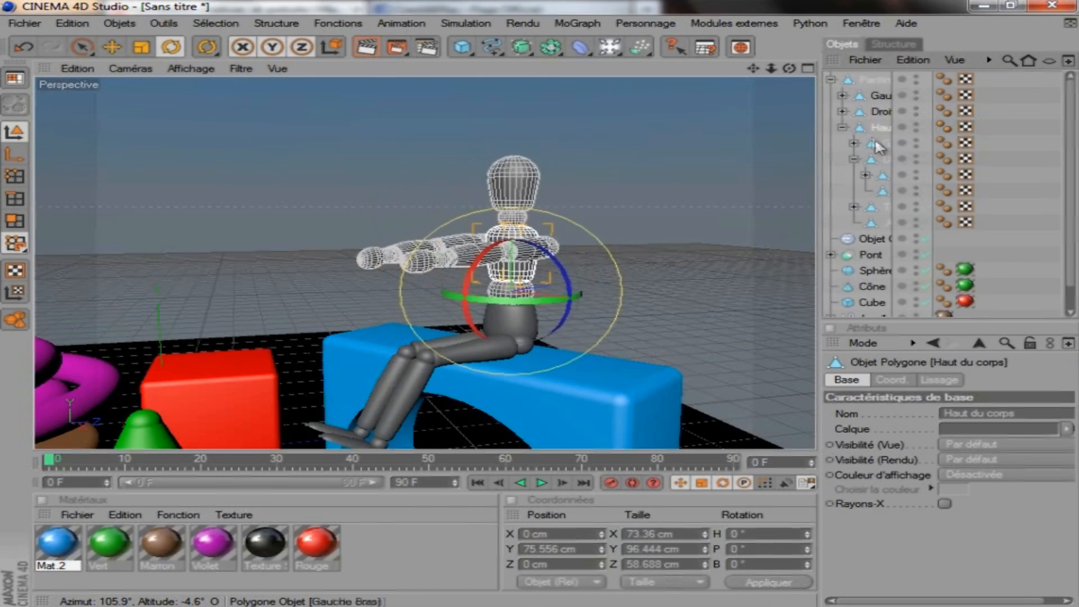
left_click(878, 144)
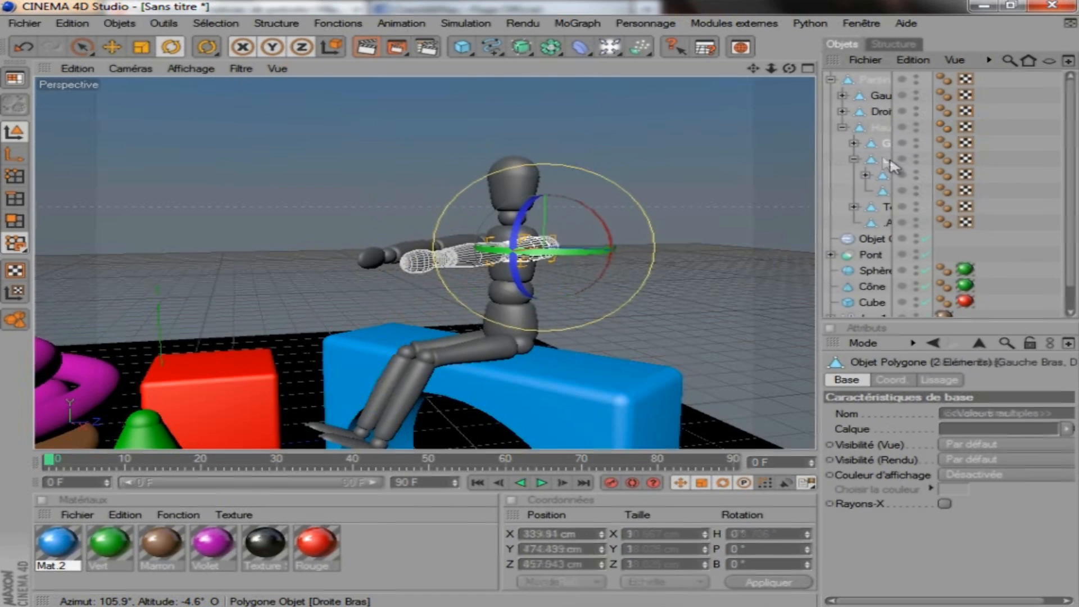
left_click(886, 160, "ctrl")
left_click_drag(468, 203, 458, 242)
left_click_drag(786, 71, 562, 303)
left_click_drag(522, 269, 546, 310)
left_click_drag(791, 70, 531, 301)
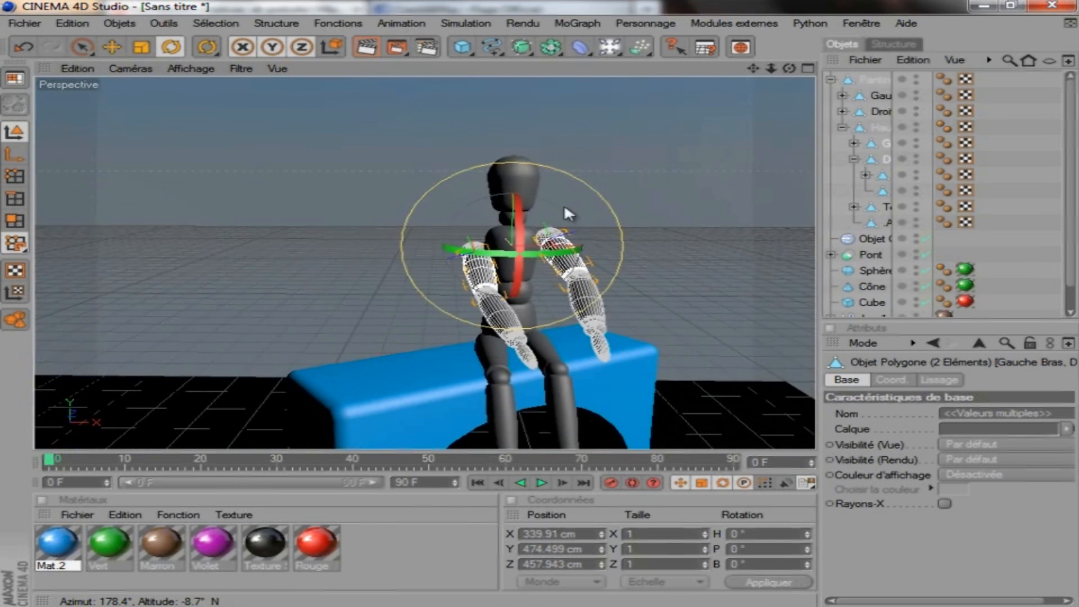
left_click_drag(561, 207, 527, 221)
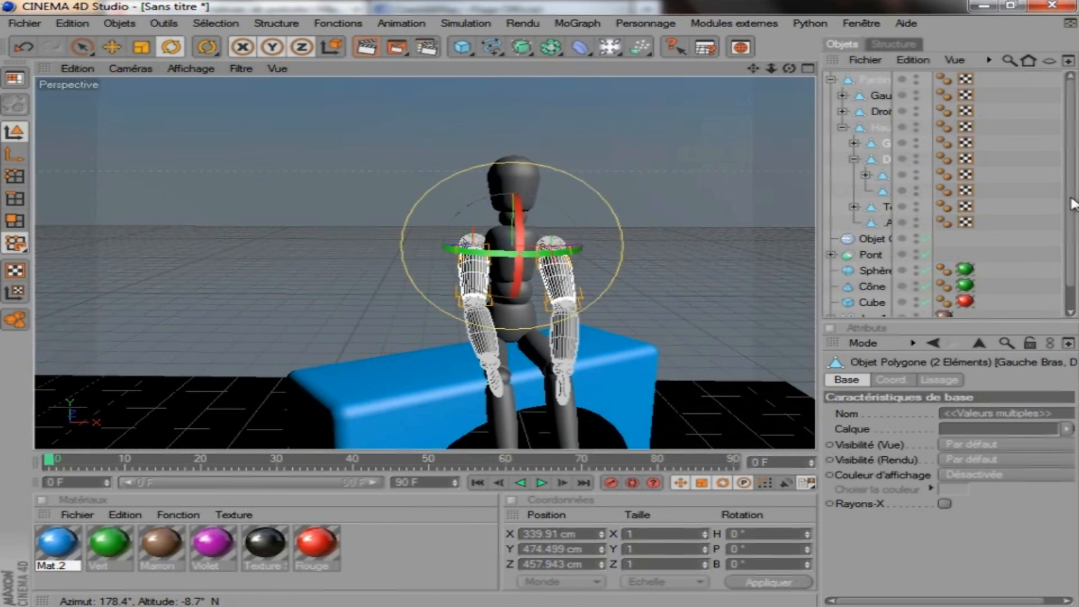
left_click(1033, 197)
left_click_drag(789, 69, 544, 306)
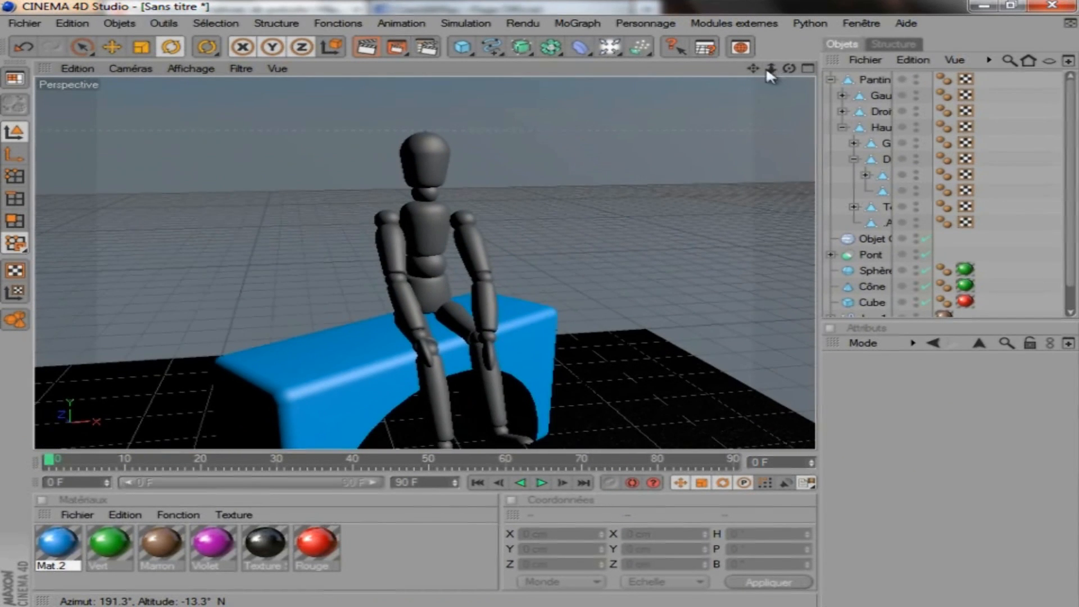
Step: Collapse the Pantin hierarchy, select every object except the Sol floor and frame them in an angled perspective view
left_click(831, 79)
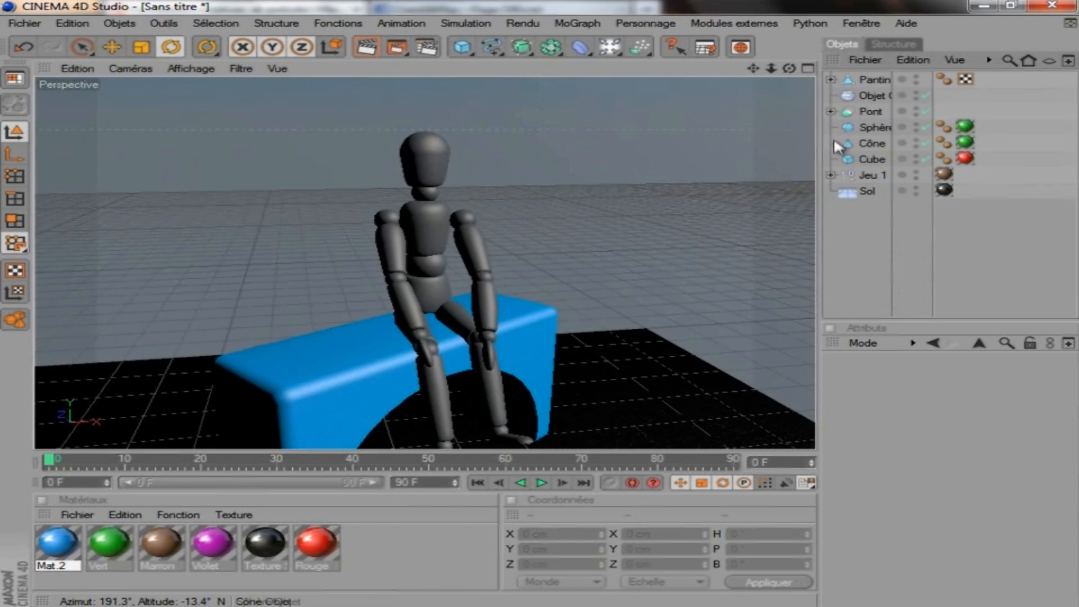
left_click_drag(910, 116, 859, 77)
key("o")
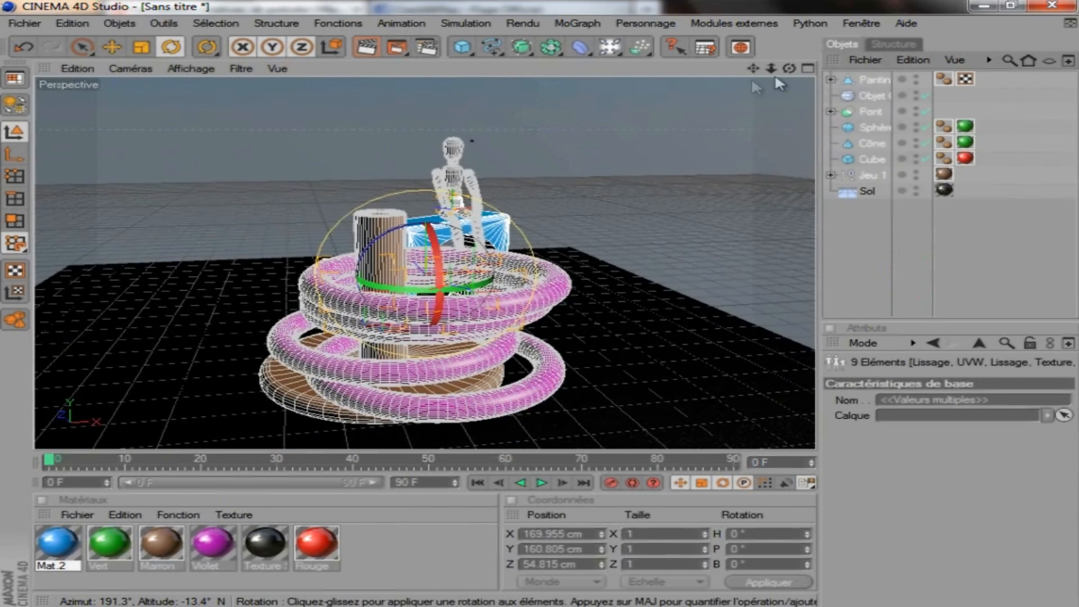
left_click_drag(790, 69, 541, 302)
scroll(530, 158, "up", 2)
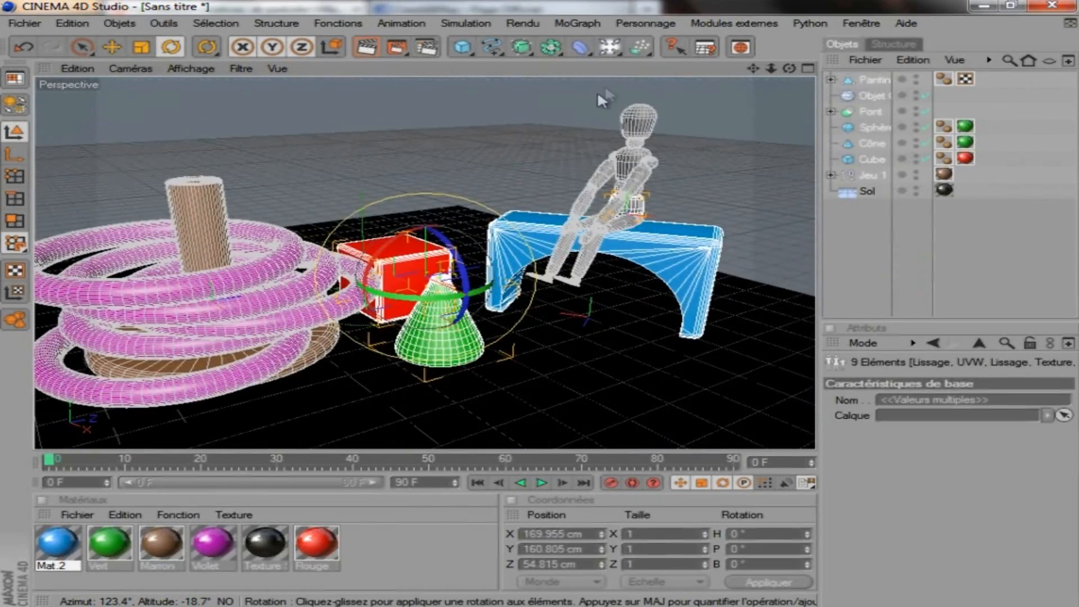
Step: Reframe the perspective view so all toys and the seated Pantin are fully visible, and clear the selection
left_click_drag(754, 72, 539, 302)
scroll(697, 123, "down", 1)
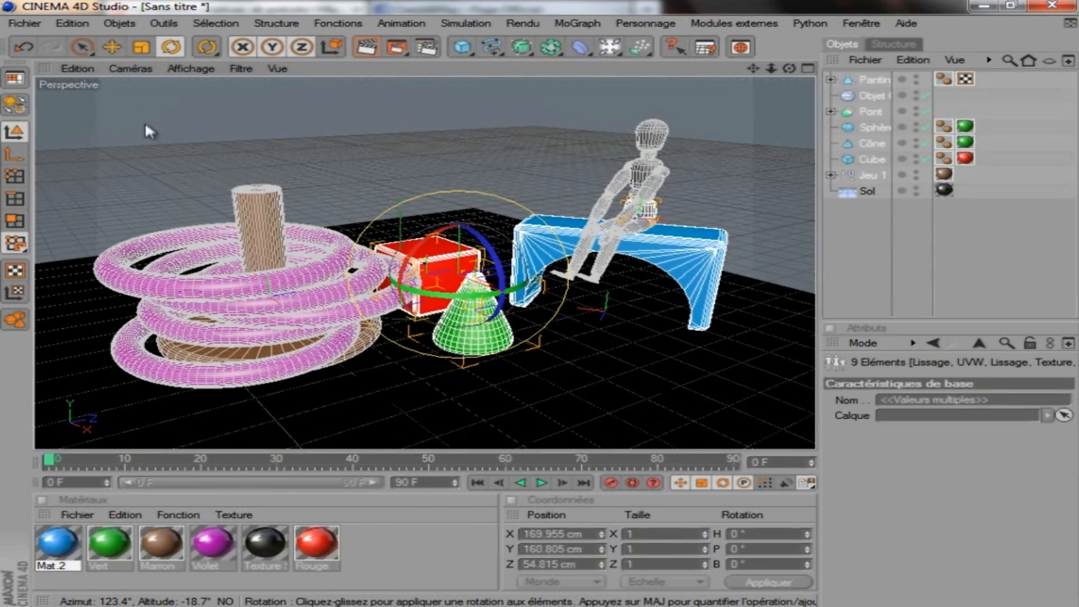
left_click_drag(753, 67, 542, 301)
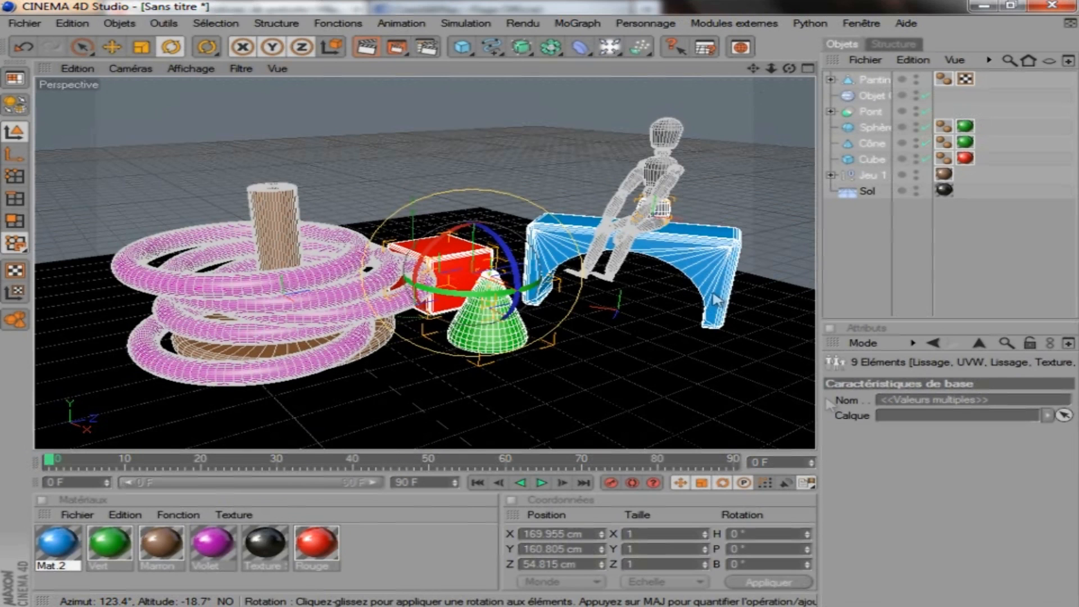
left_click(920, 285)
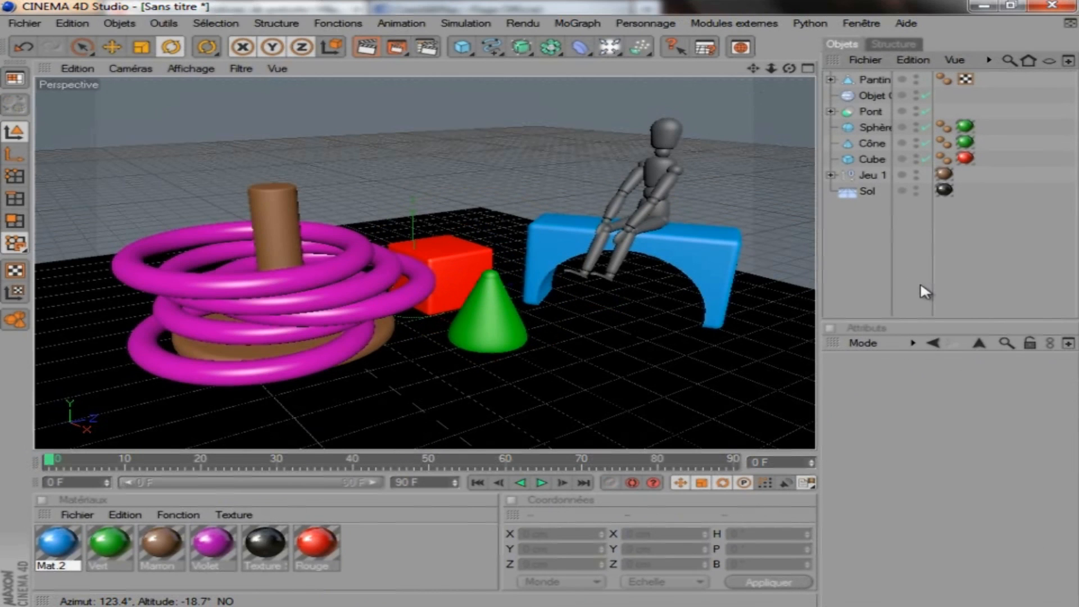
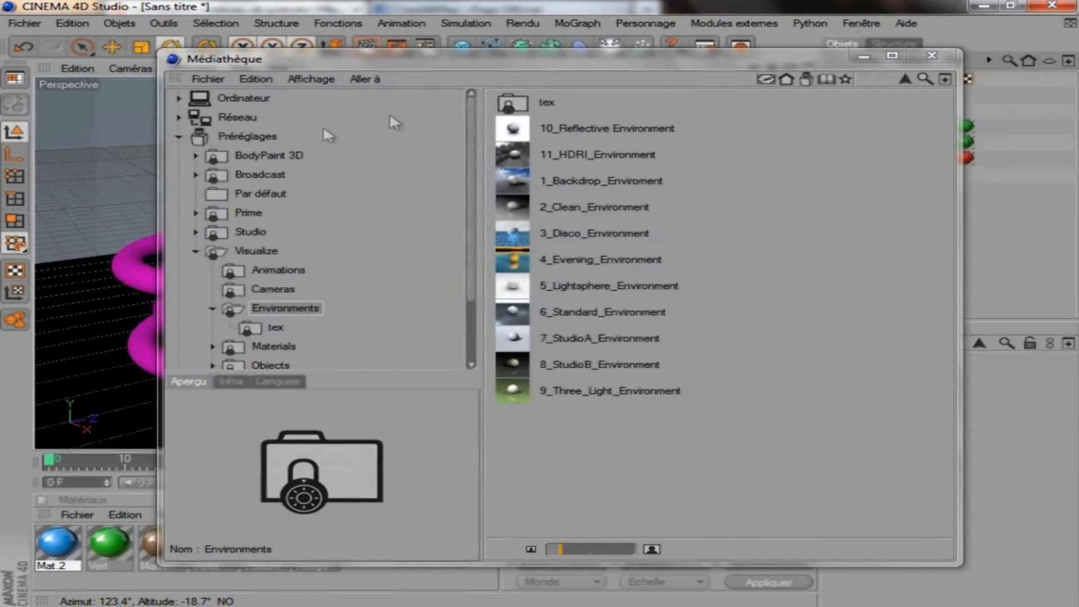
Step: Open the Wood materials folder in the media library's presets, under Broadcast, Resources, Materials, Natural
left_click(213, 309)
left_click(196, 251)
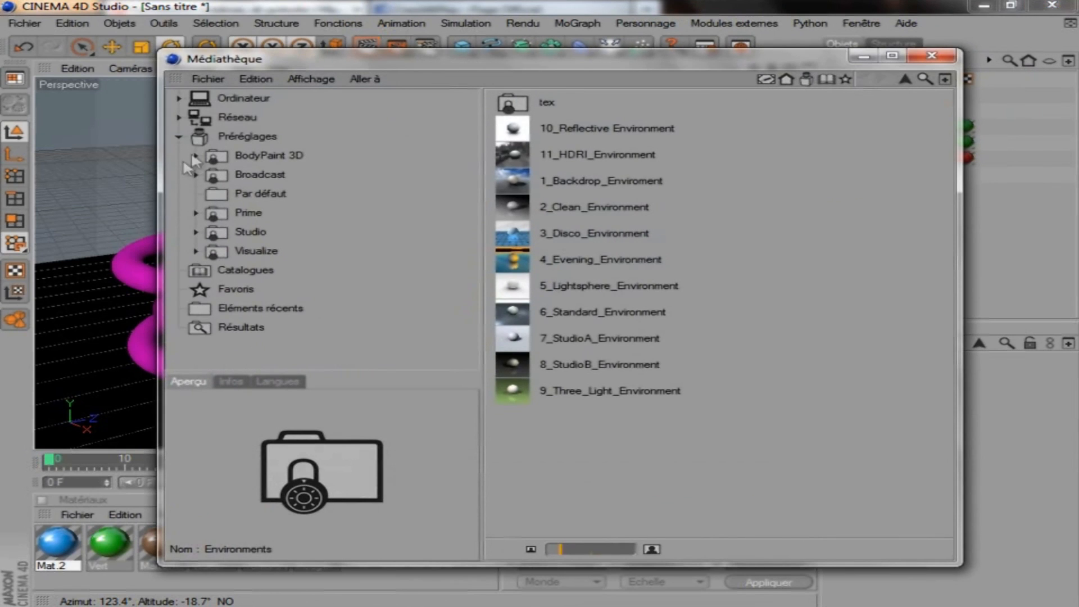
left_click(179, 139)
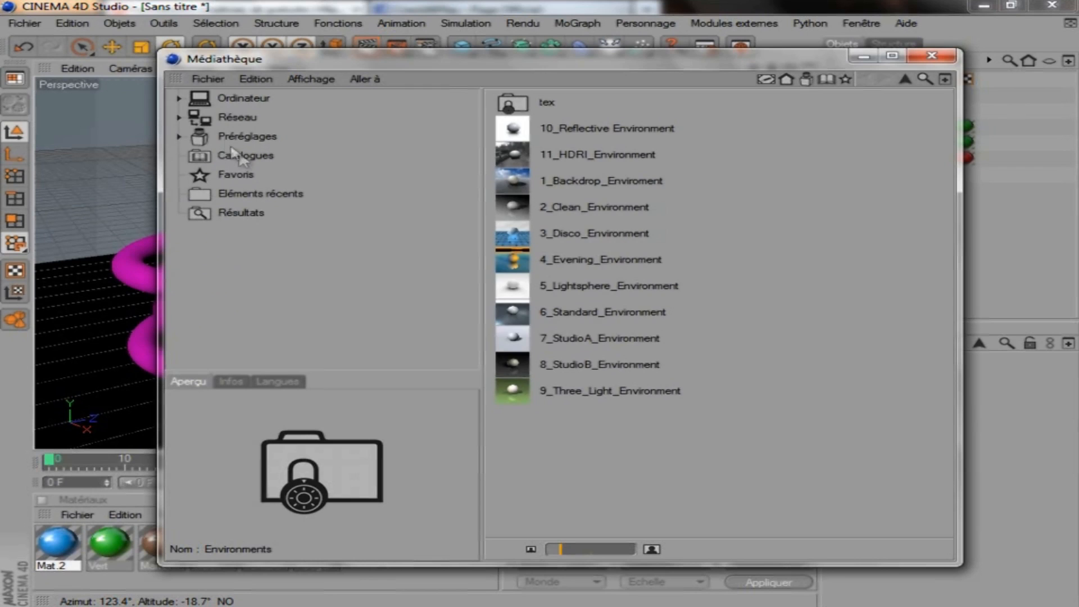
left_click(247, 137)
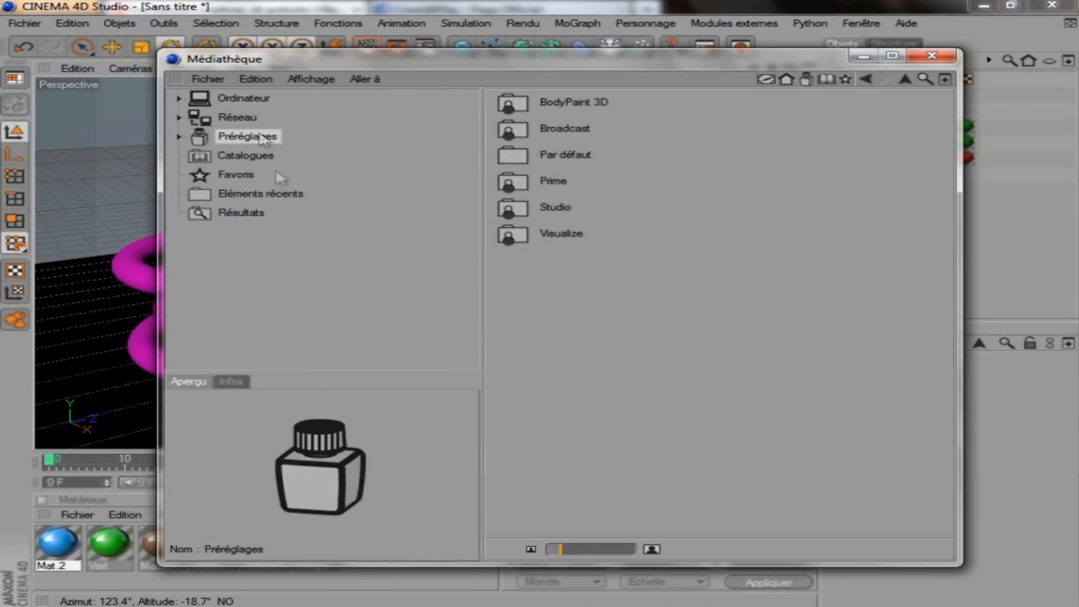
double_click(563, 126)
double_click(562, 155)
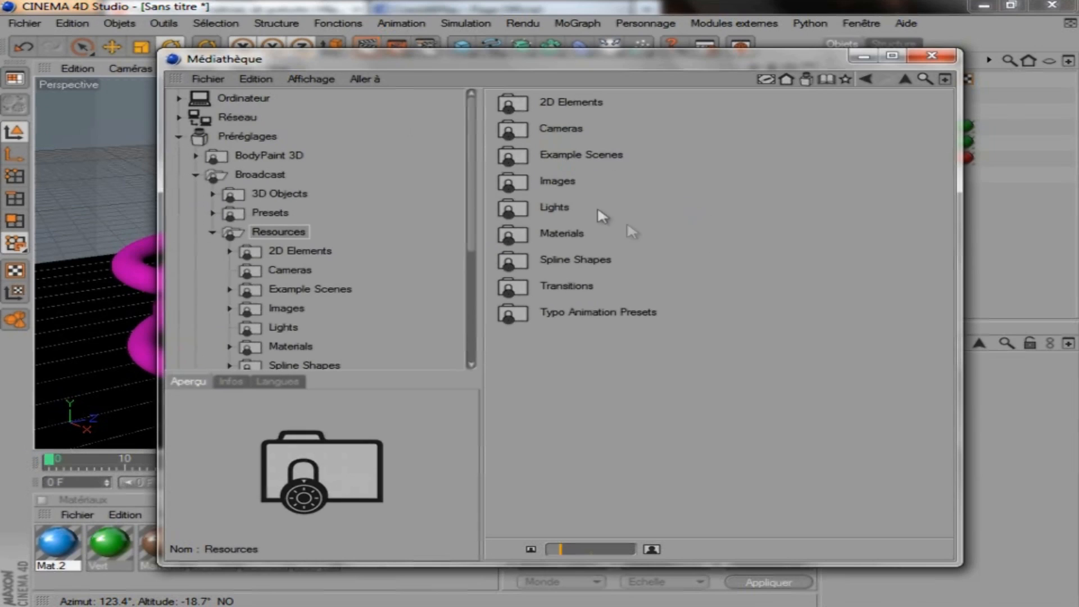
double_click(560, 232)
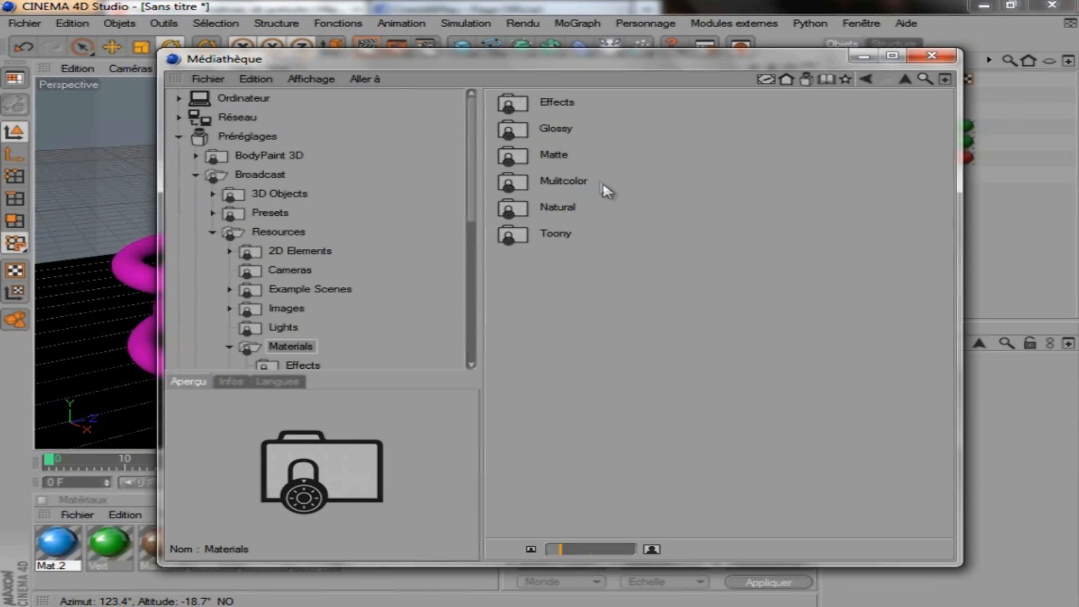
left_click(534, 209)
double_click(537, 211)
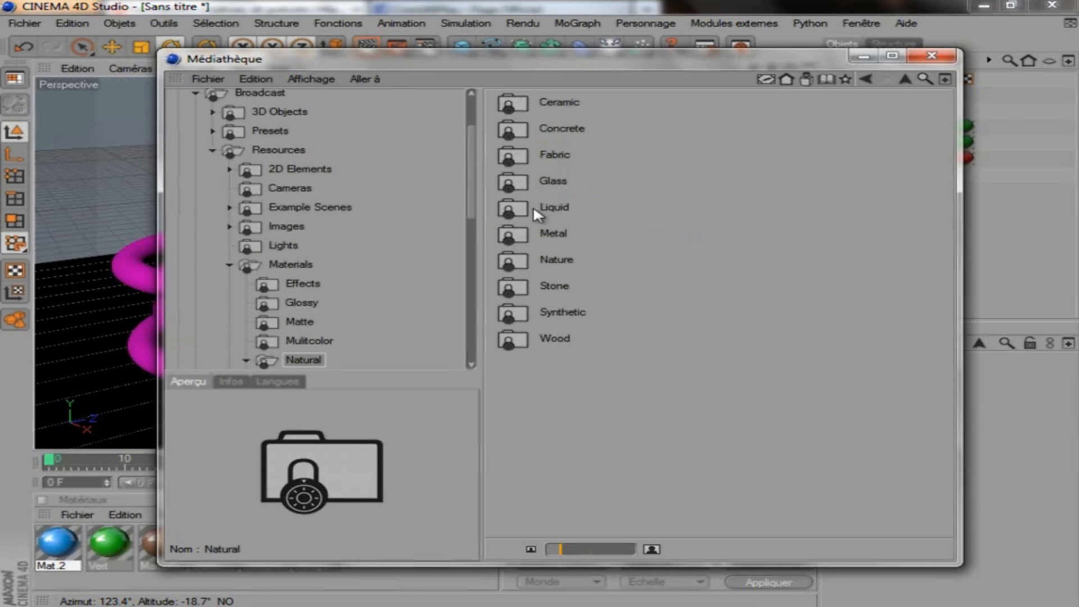
double_click(542, 339)
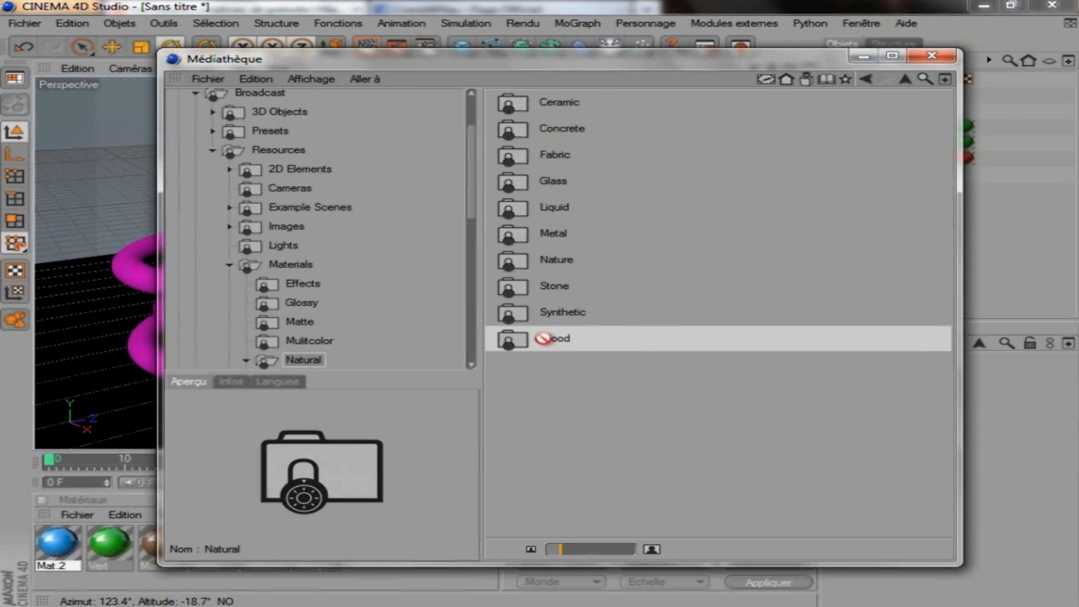
left_click(544, 339)
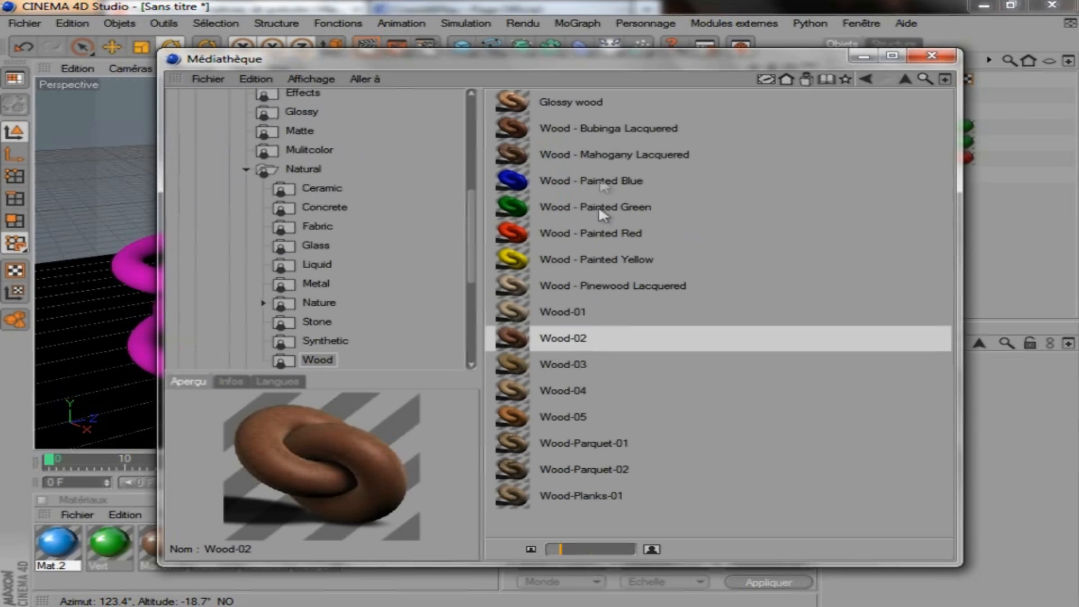
Step: Preview the wood materials one after another, from Glossy wood through the lacquered, painted and parquet variants to Wood-Planks-01
left_click(550, 104)
left_click(561, 125)
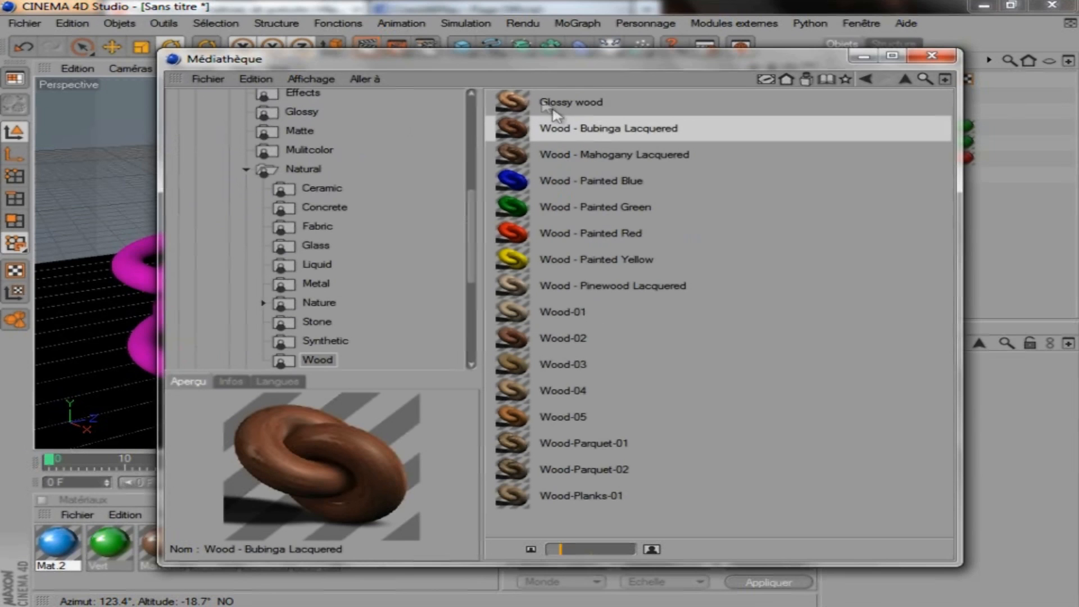
left_click(621, 153)
left_click(635, 179)
left_click(624, 207)
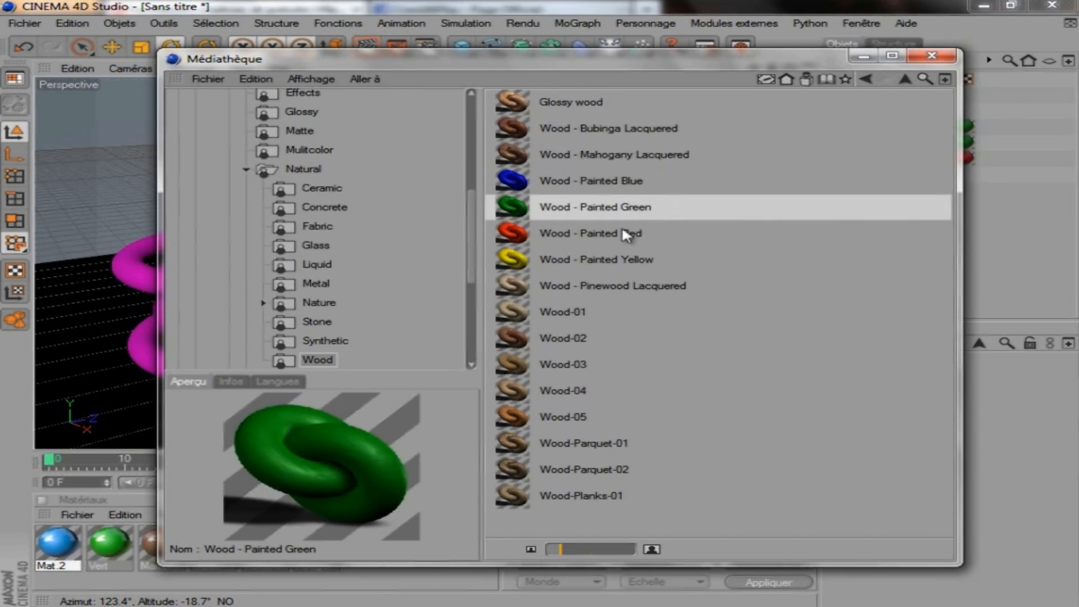
left_click(618, 236)
left_click(615, 260)
left_click(604, 287)
left_click(587, 312)
left_click(573, 338)
left_click(570, 362)
left_click(573, 388)
left_click(576, 416)
left_click(589, 444)
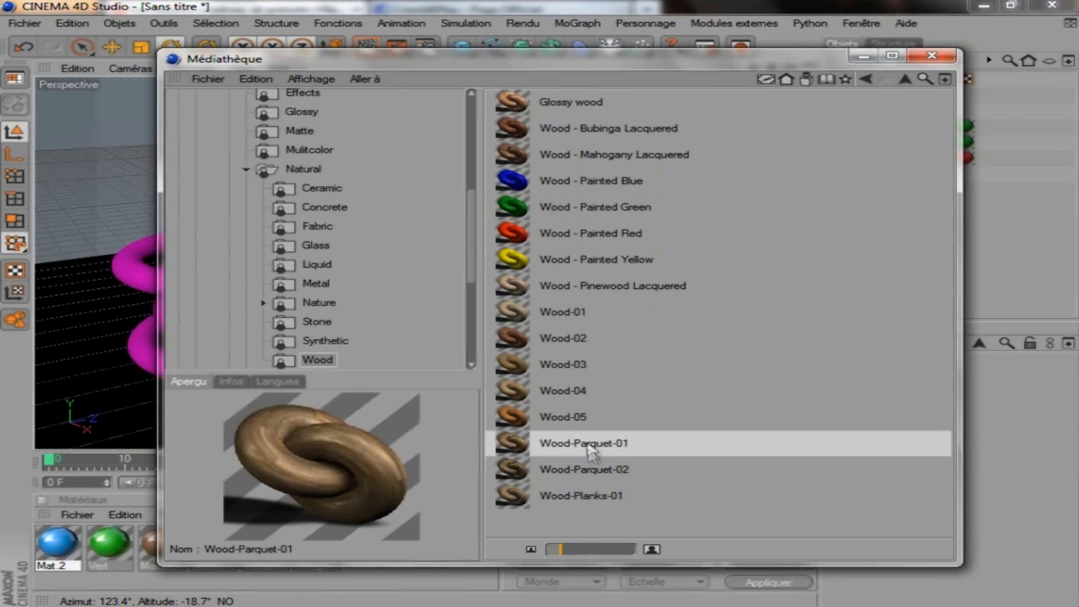
left_click(585, 470)
left_click(585, 496)
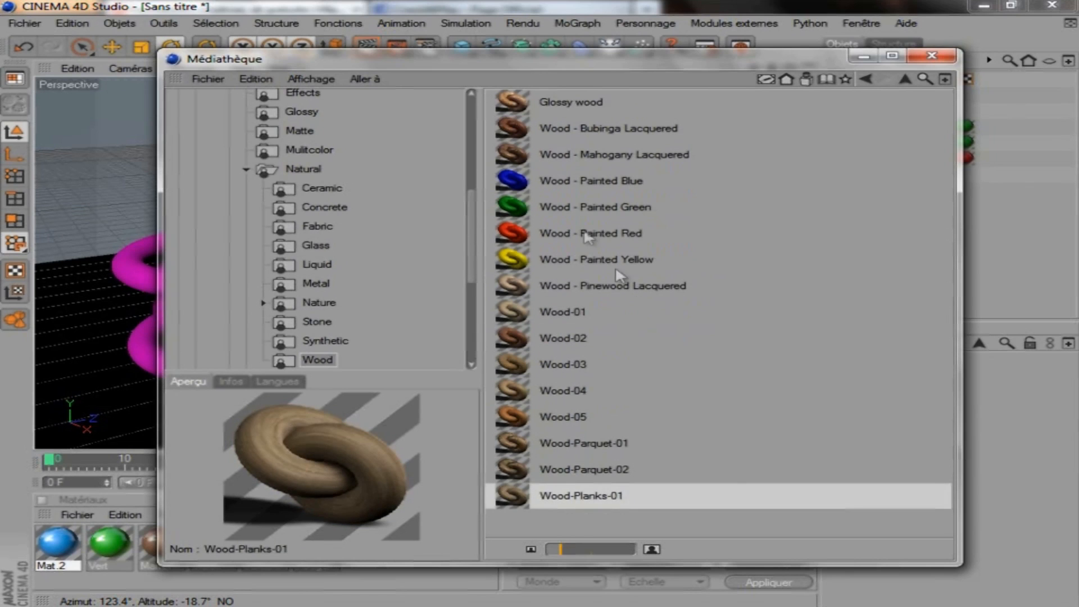
Step: Load the Glossy wood material into the scene, close the media library and apply the material to the whole Pantin object
double_click(578, 105)
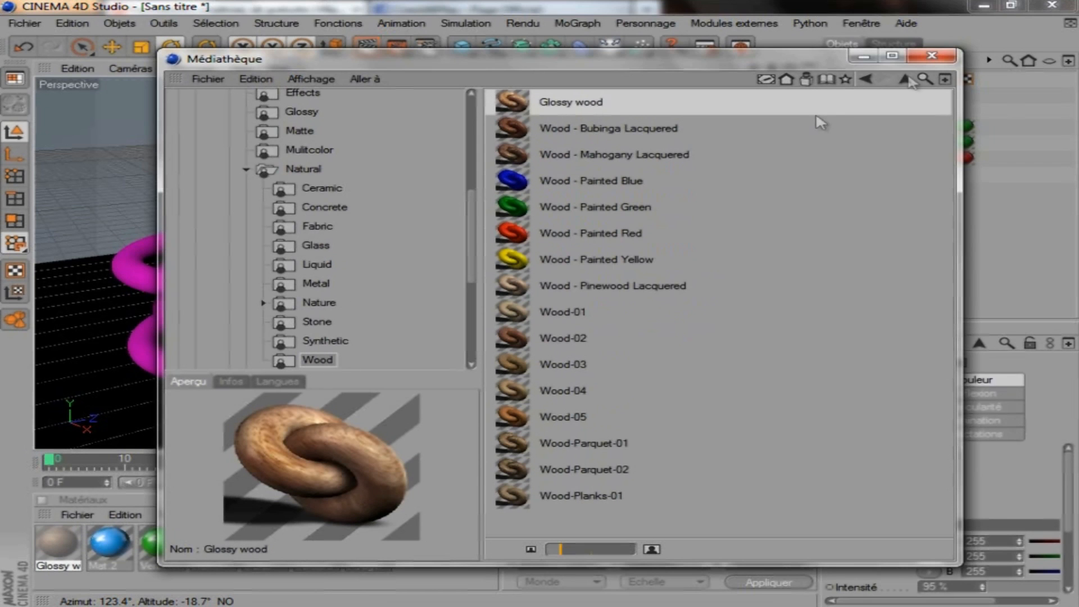
left_click(930, 57)
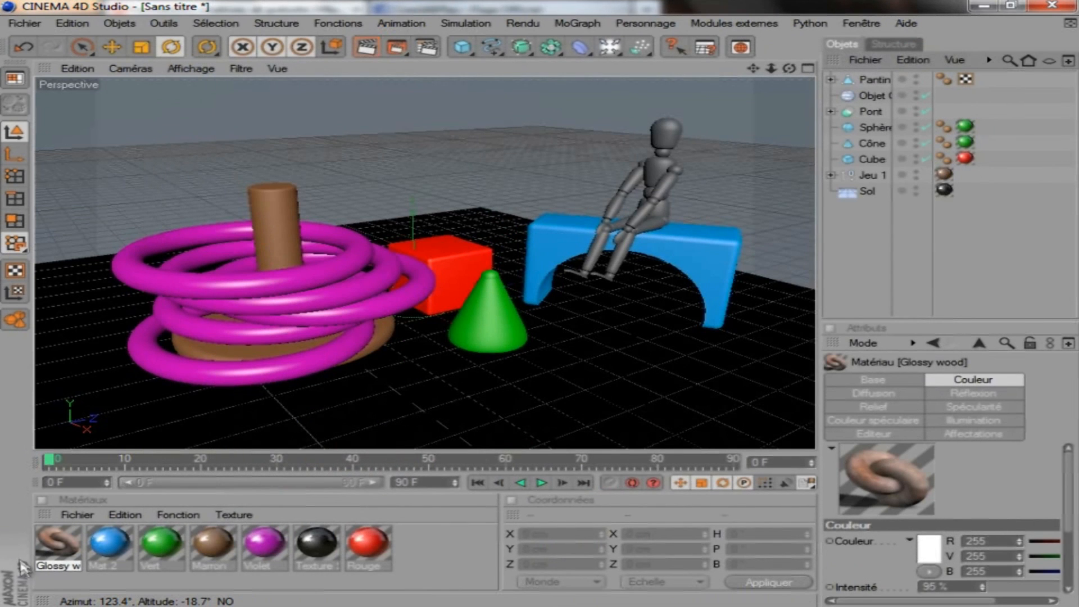
left_click(49, 556)
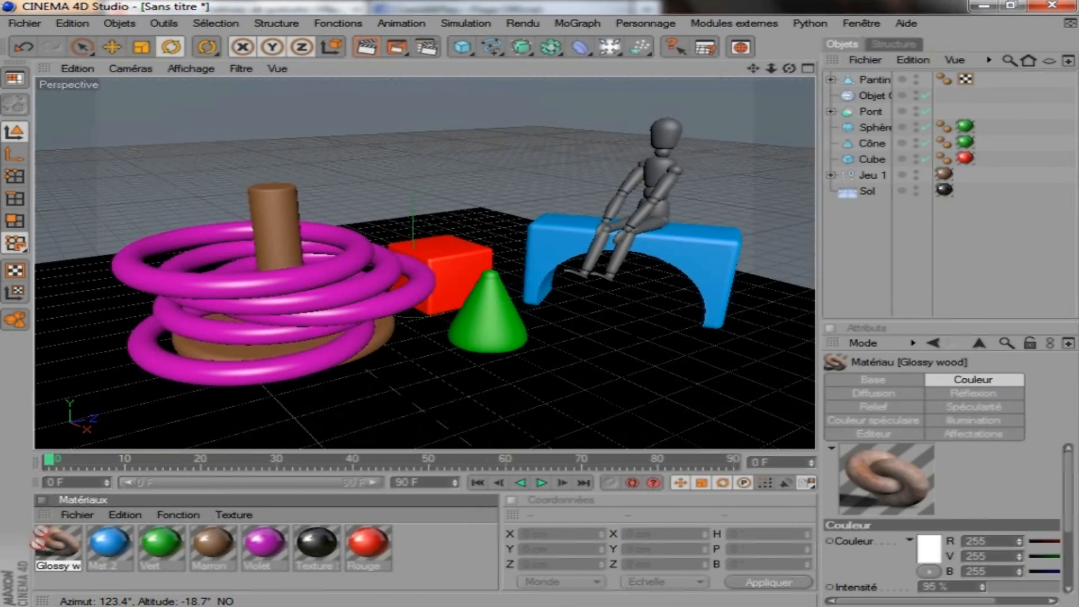
left_click_drag(61, 553, 484, 366)
left_click_drag(654, 167, 655, 168)
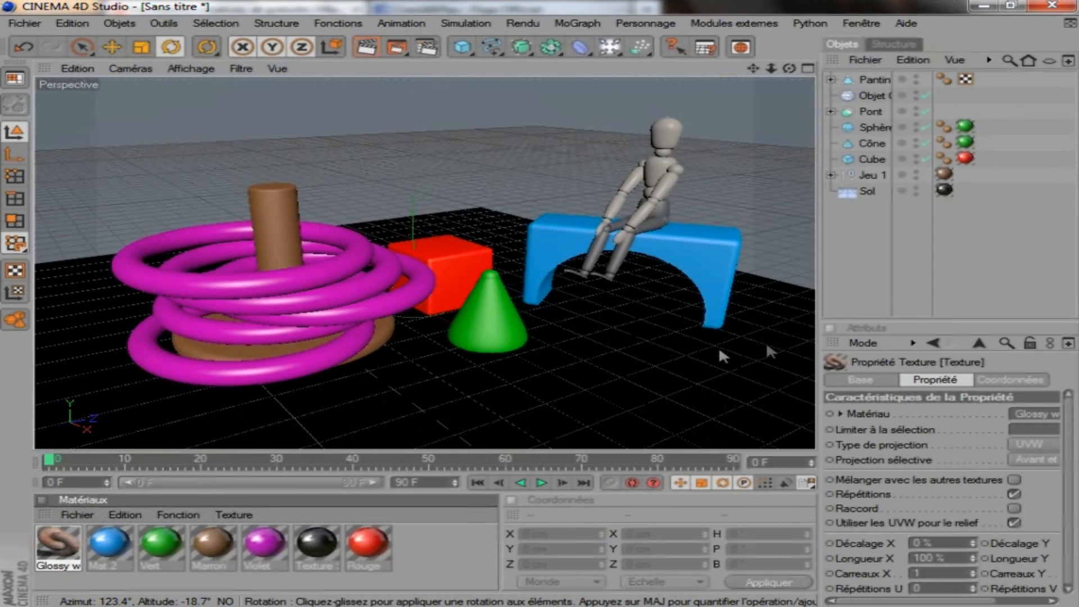
left_click_drag(50, 557, 885, 76)
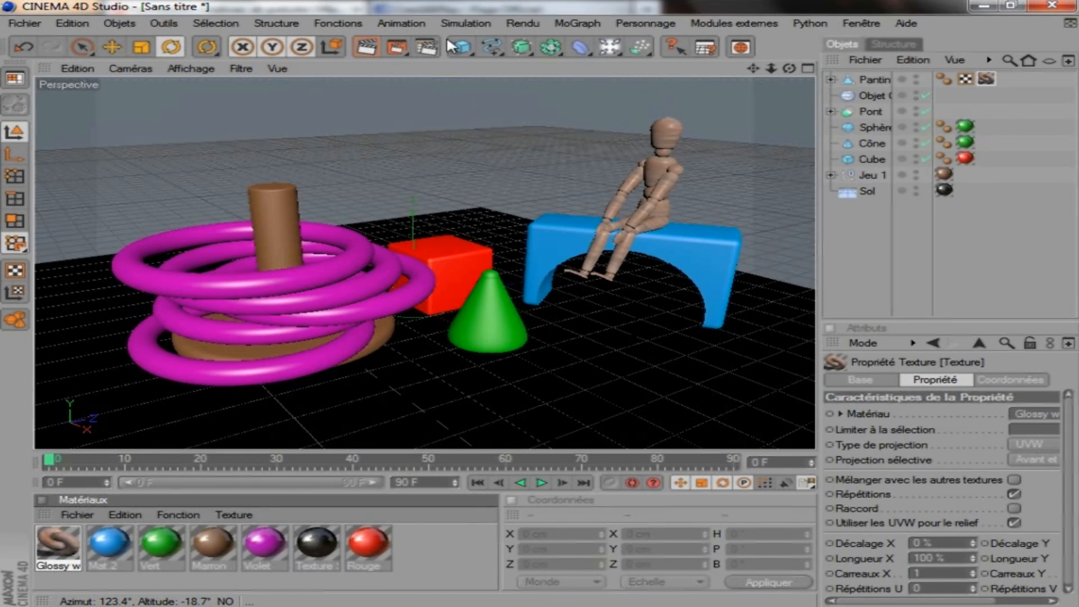
Step: Disable the global illumination effect in the render settings and close them
left_click(429, 46)
left_click(233, 218)
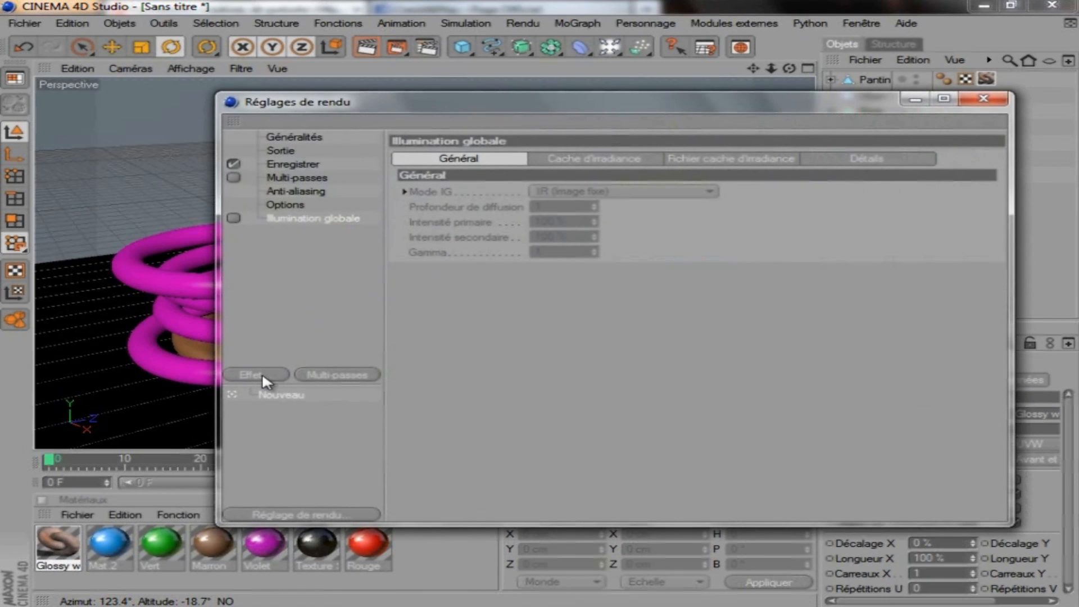
left_click(982, 98)
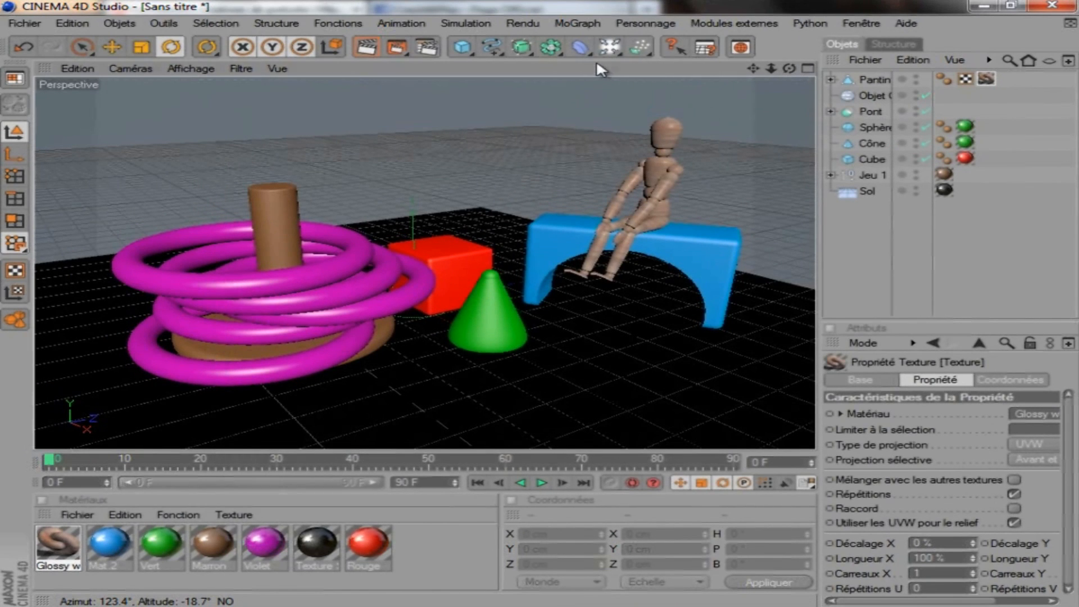
Step: Add an omni light to the scene and raise it above the toys to a Y position of about 503 cm
left_click(610, 47)
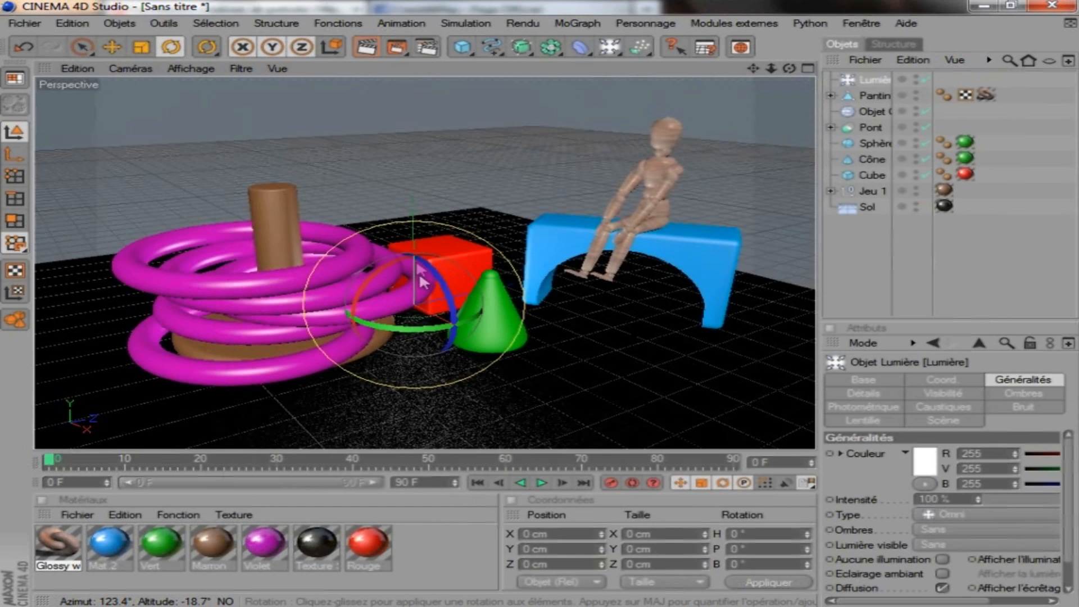
key("e")
left_click_drag(411, 218, 539, 301)
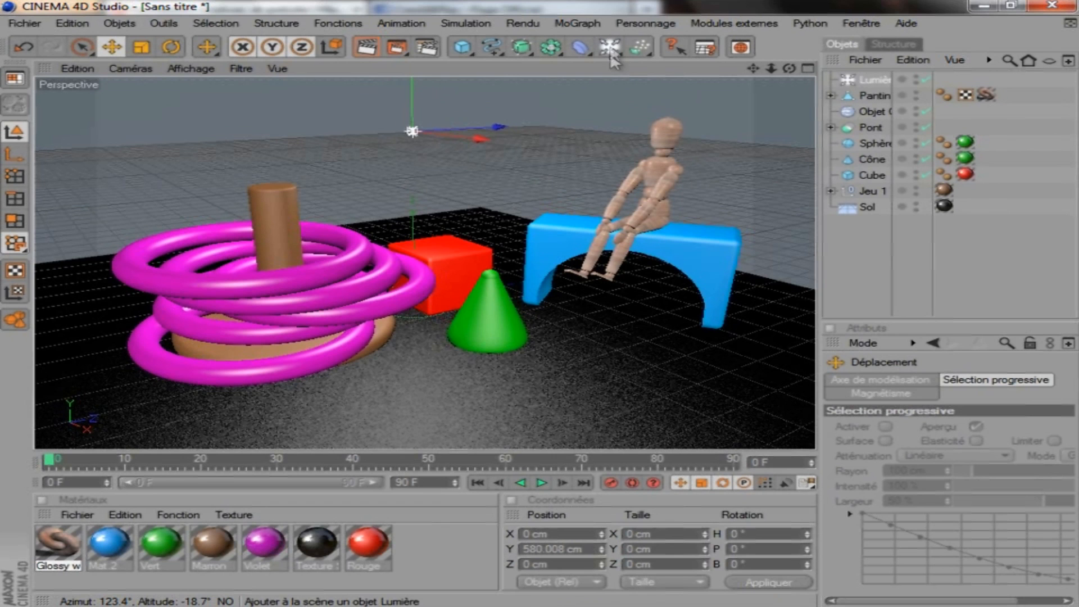
left_click_drag(408, 93, 540, 296)
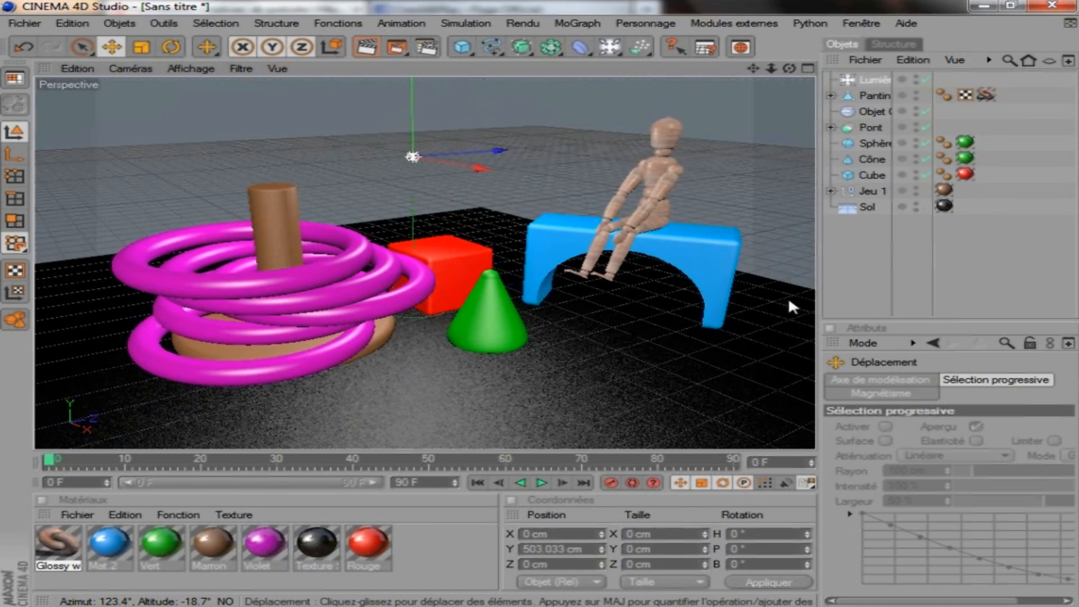
Step: Set the light's shadow type to soft shadow maps (Masques d'ombres, ombres diffuses)
left_click(850, 83)
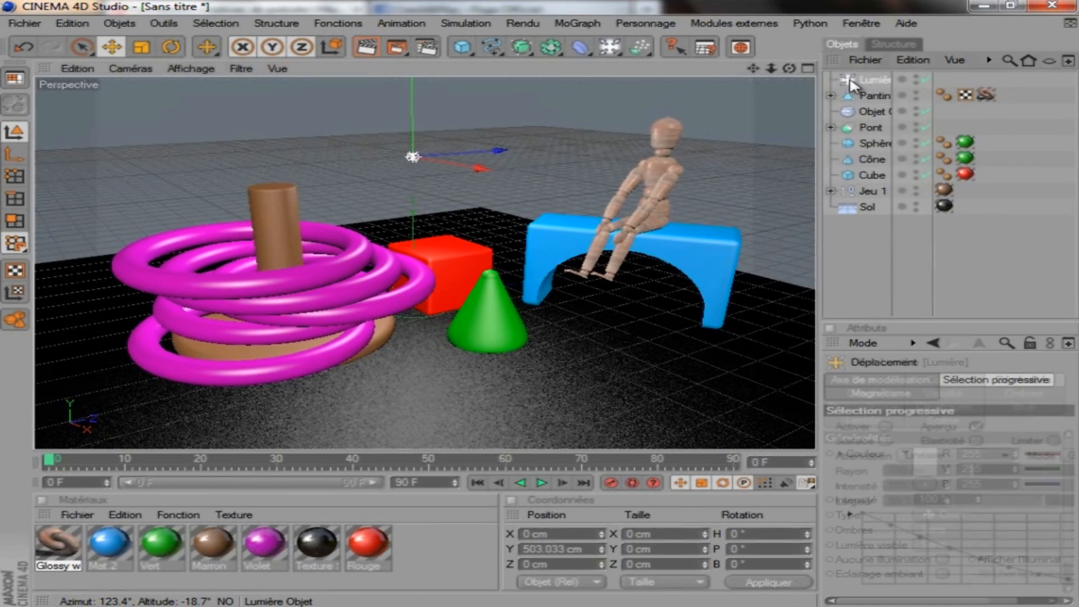
left_click(1021, 394)
left_click(998, 461)
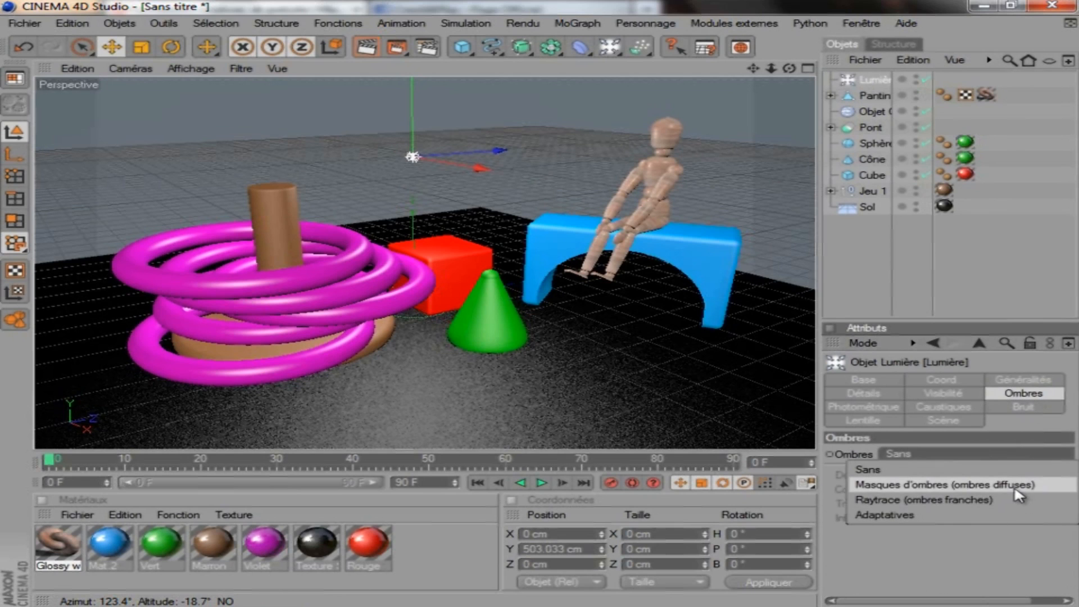
left_click(1013, 484)
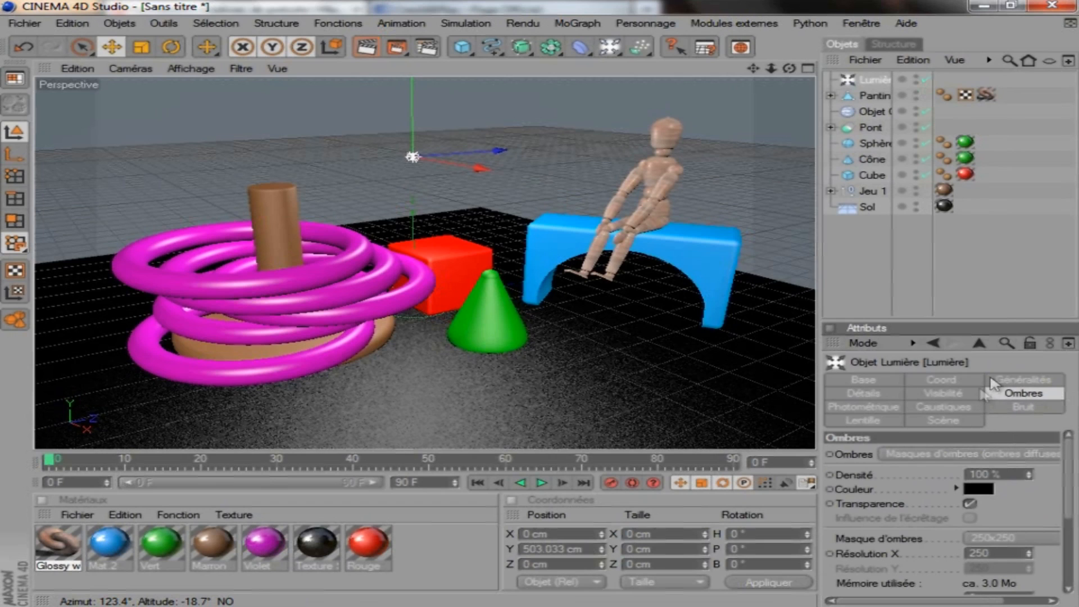
Step: Set the light's lens glow to Bleu 2 and render the scene in the picture viewer
left_click(880, 422)
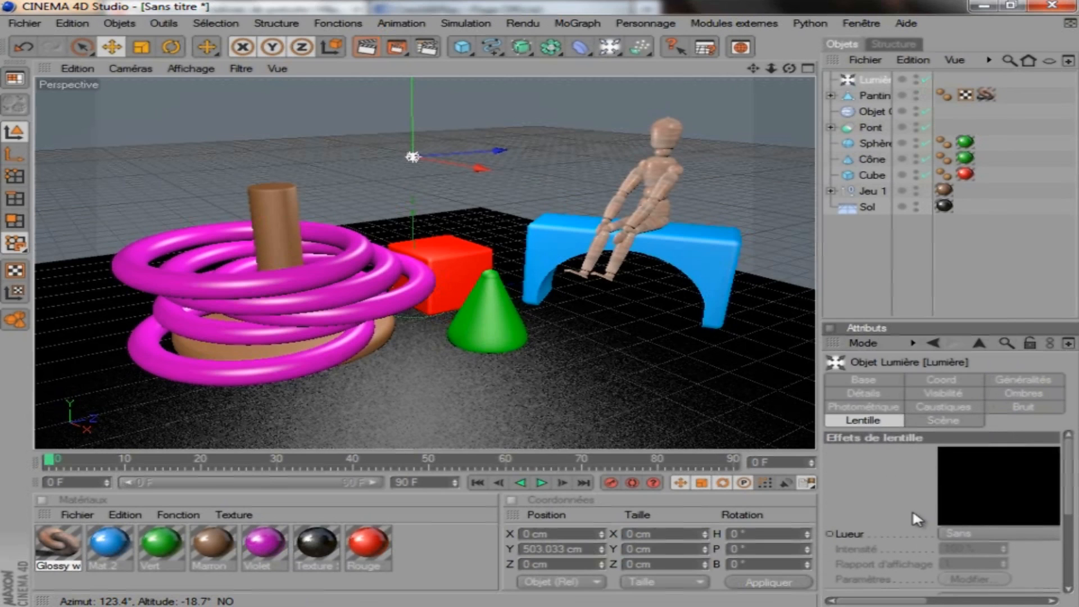
left_click(995, 533)
left_click(903, 457)
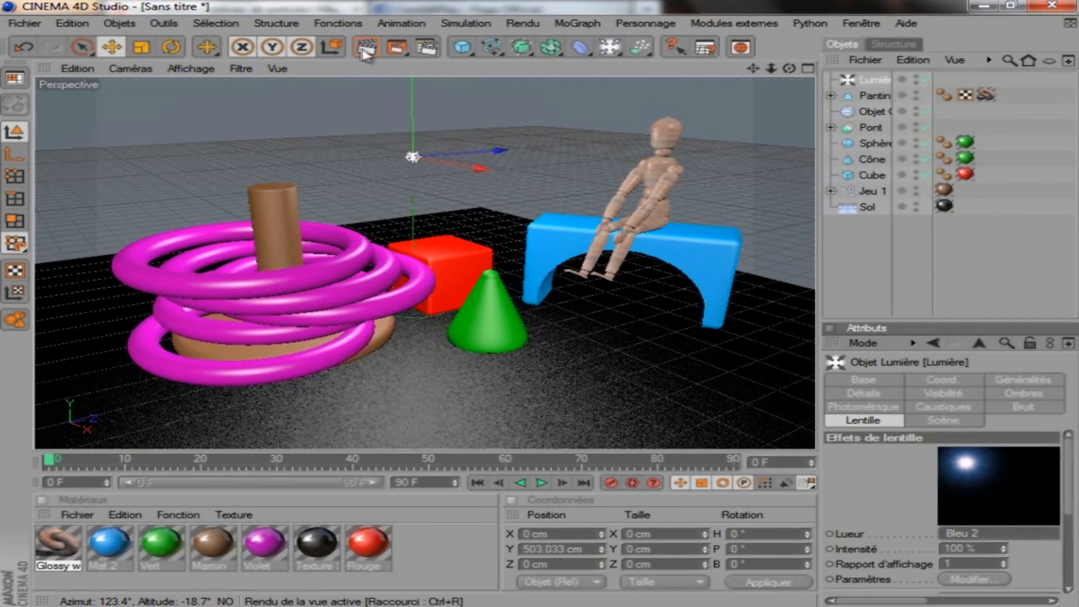
left_click(395, 45)
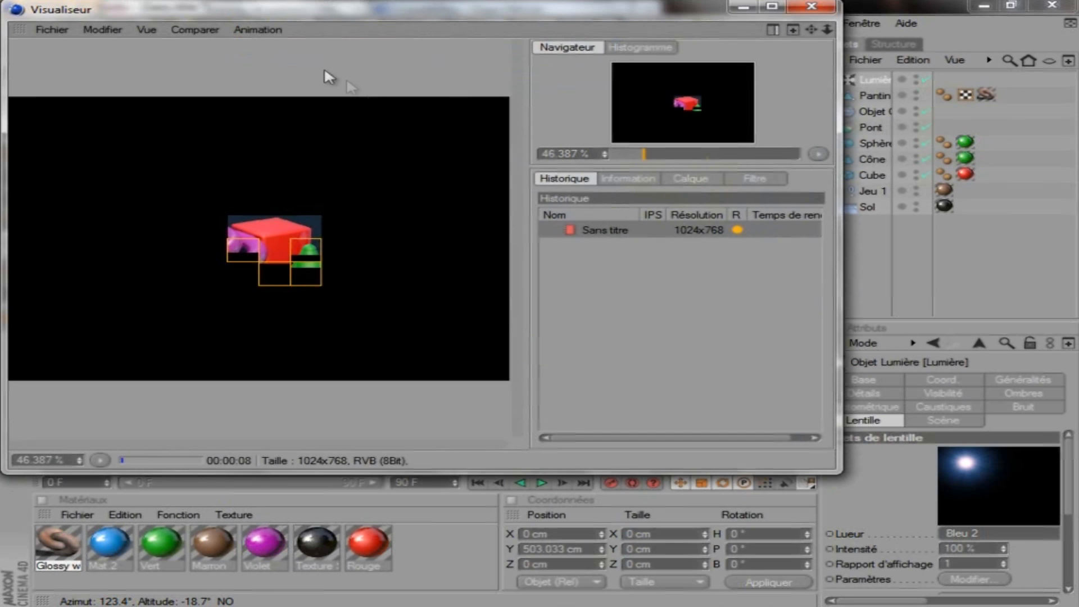
mouse_move(232, 12)
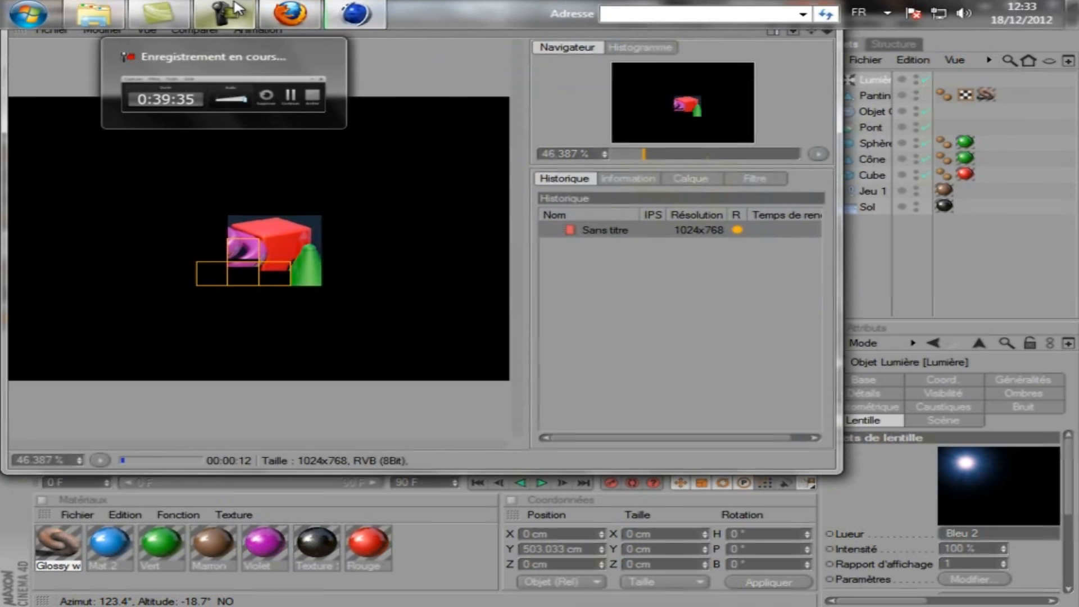
left_click(235, 9)
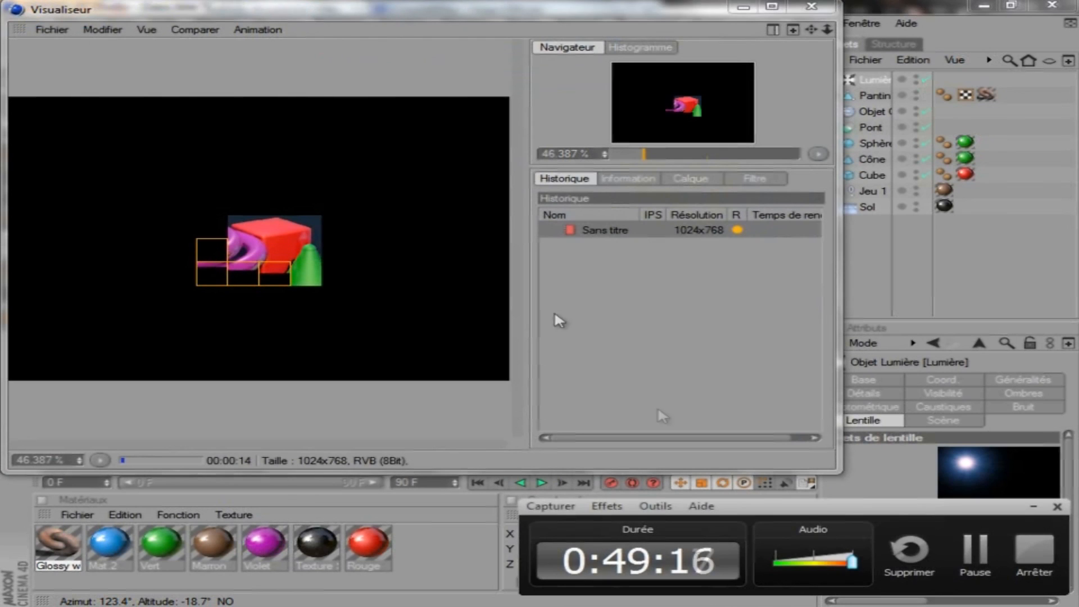
left_click(975, 556)
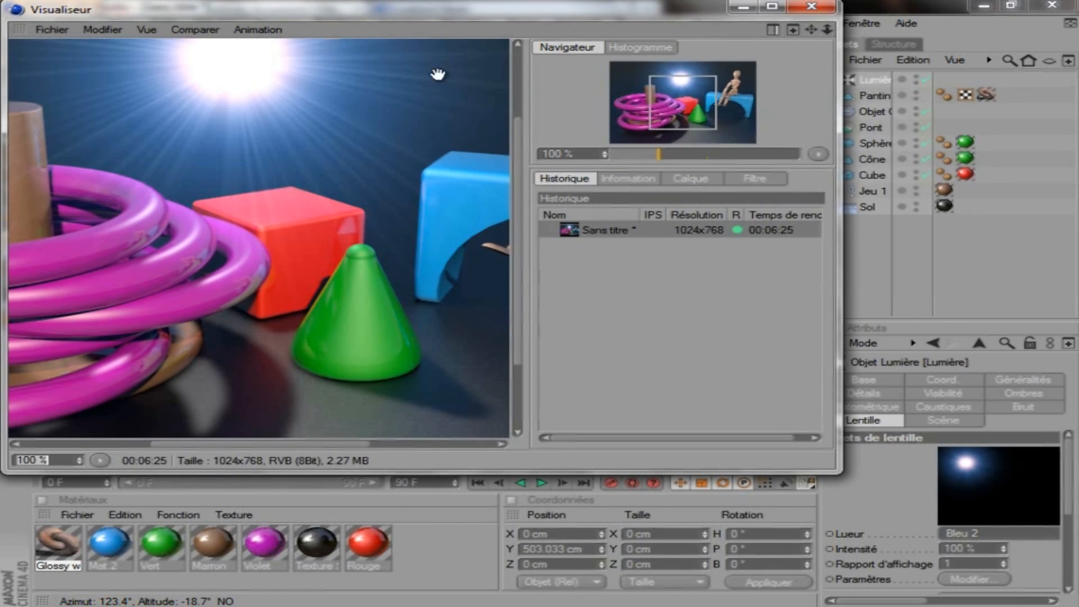
Step: Examine the rendered toy scene in the picture viewer at several magnifications, from a close-up of the rings and cube to the full image
scroll(389, 353, "down", 3)
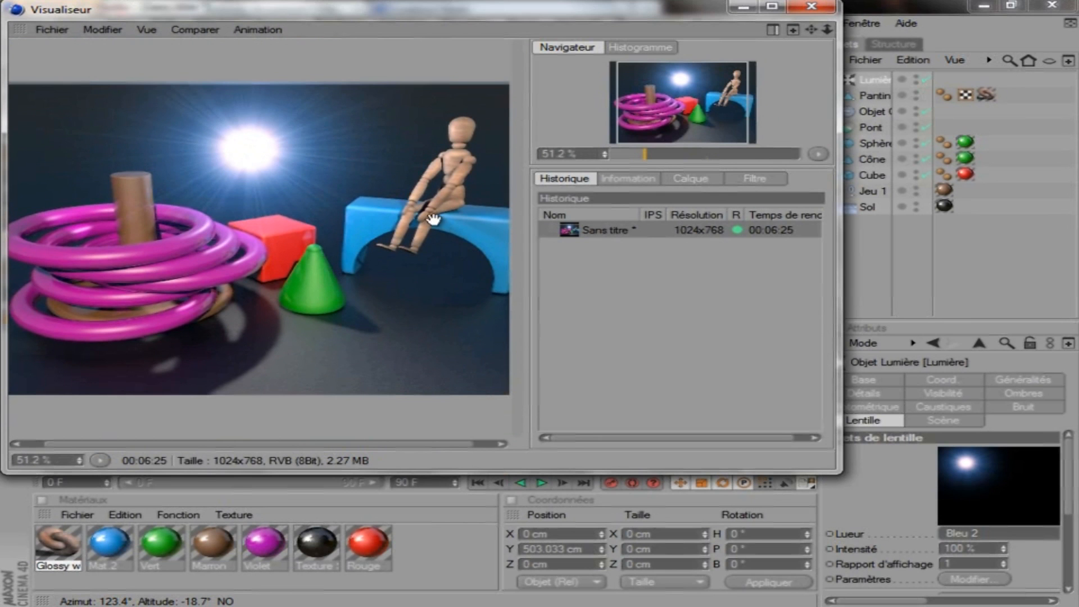
scroll(288, 257, "up", 10)
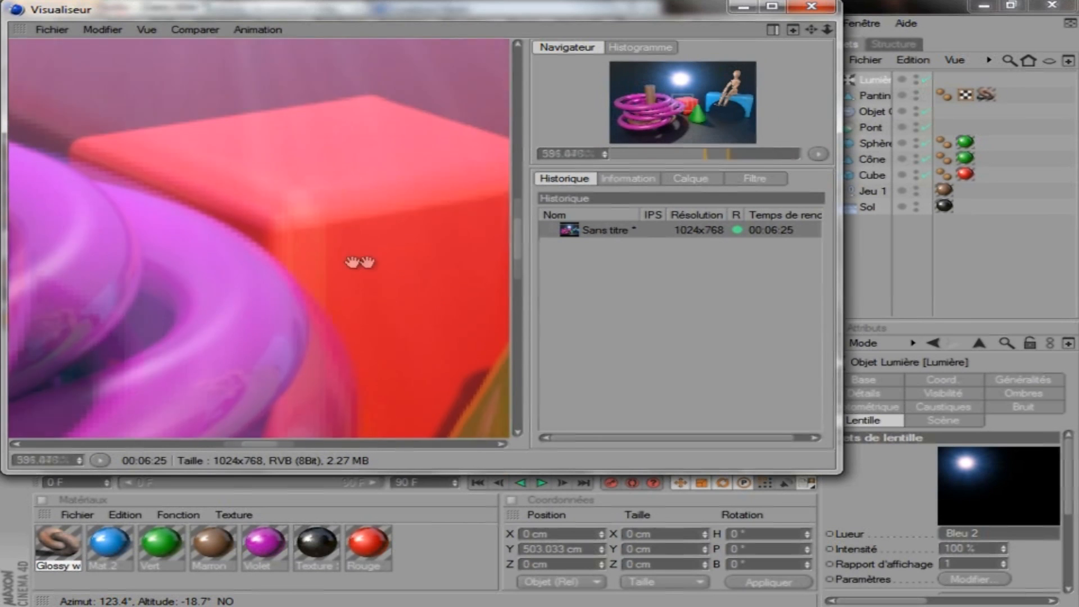
scroll(359, 262, "down", 12)
scroll(390, 214, "up", 3)
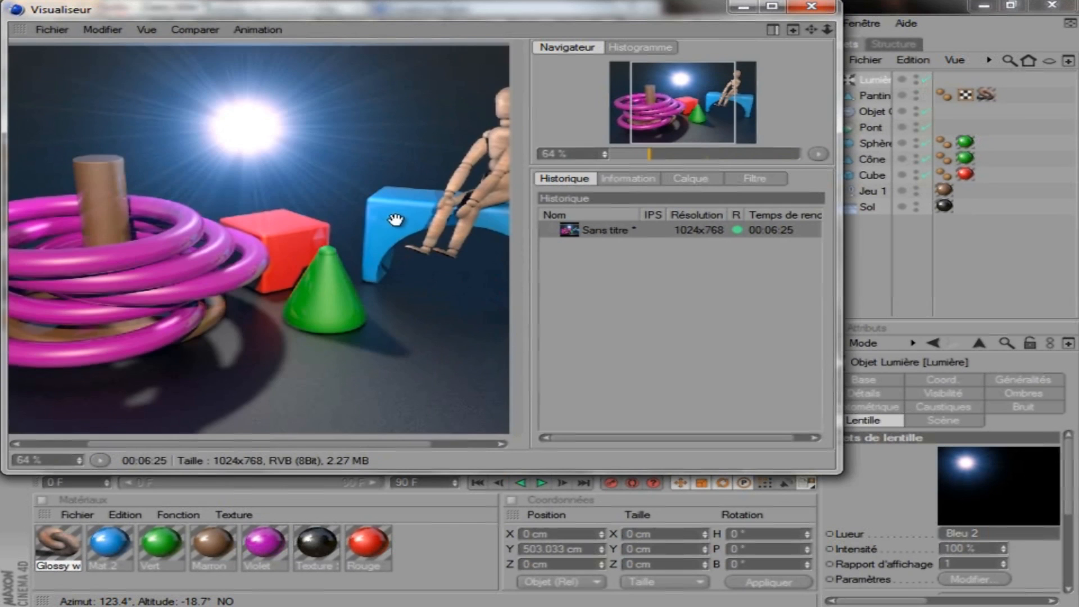
scroll(396, 219, "up", 4)
scroll(410, 228, "down", 2)
scroll(417, 249, "down", 4)
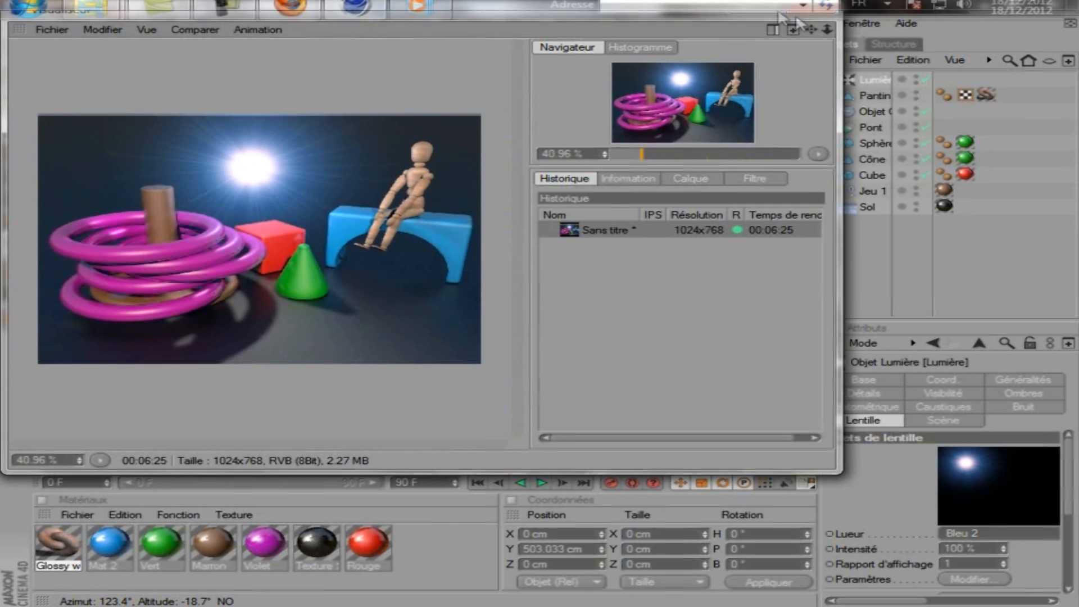
Step: Maximize the picture viewer and inspect the render at 80% from the stacked rings across to the seated Pantin
left_click(781, 5)
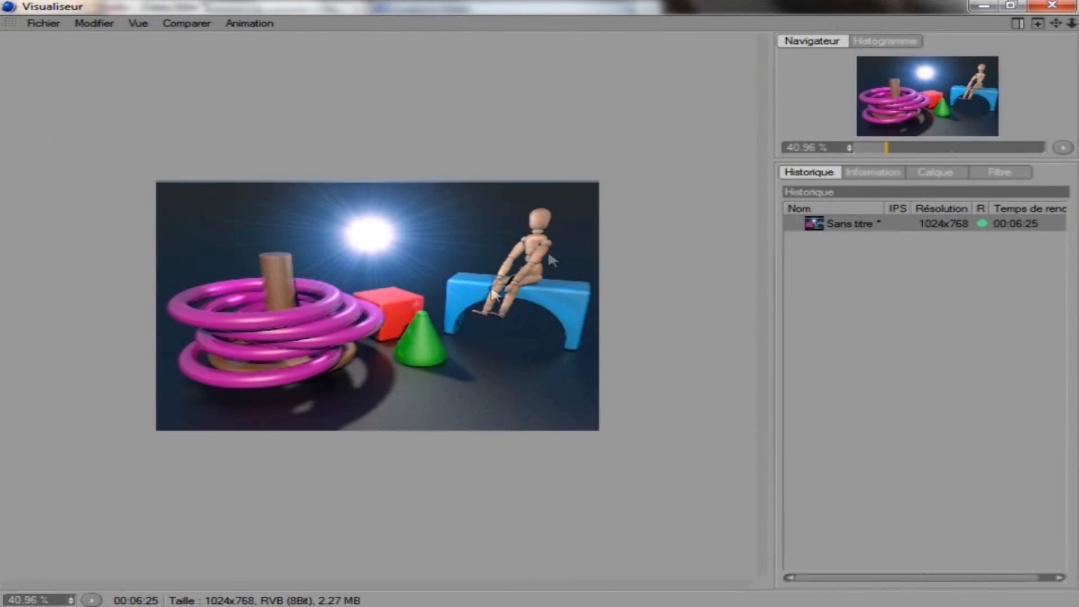
scroll(373, 318, "up", 2)
scroll(373, 313, "up", 1)
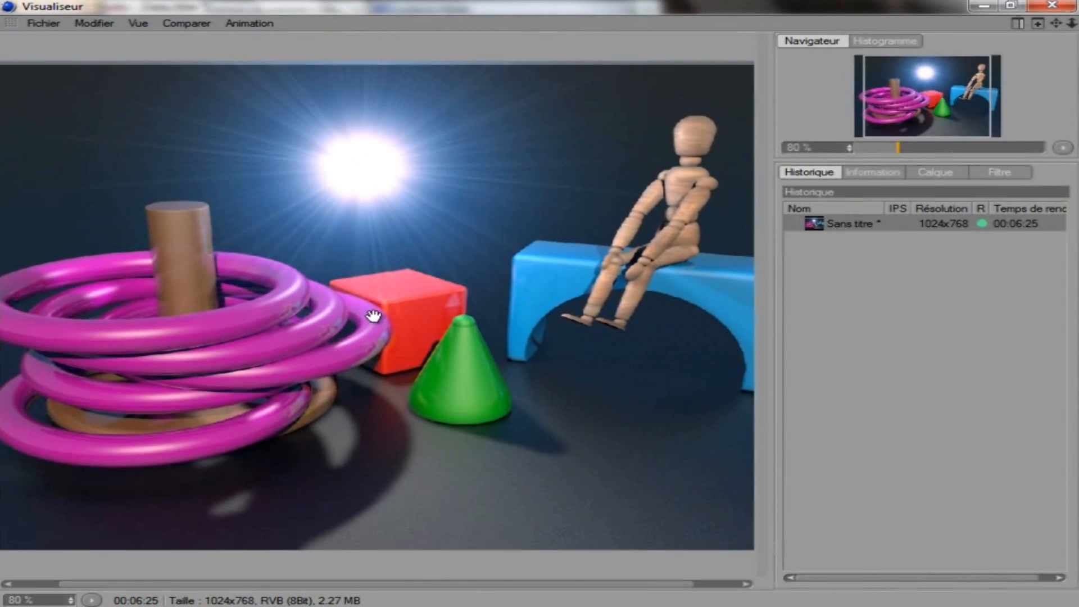
left_click_drag(435, 585, 387, 585)
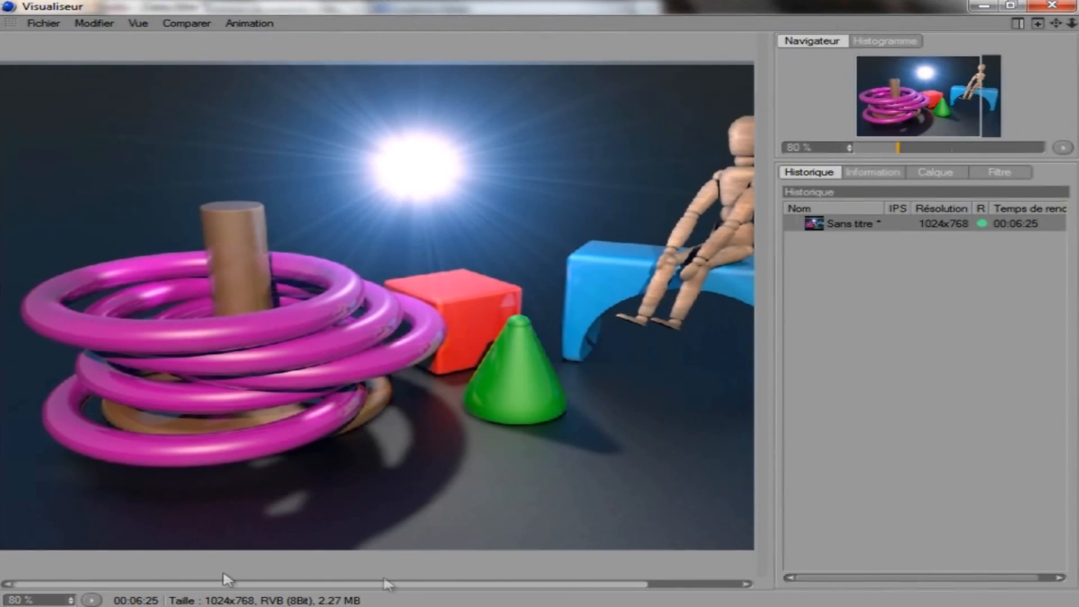
left_click_drag(211, 560, 548, 515)
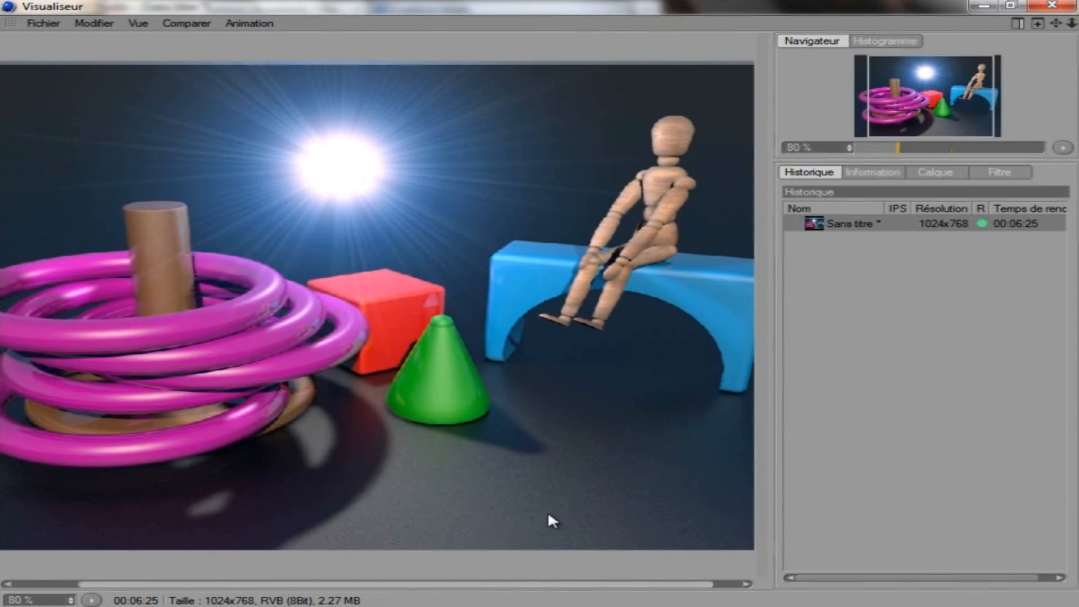
left_click_drag(549, 515, 565, 545)
left_click_drag(606, 583, 644, 595)
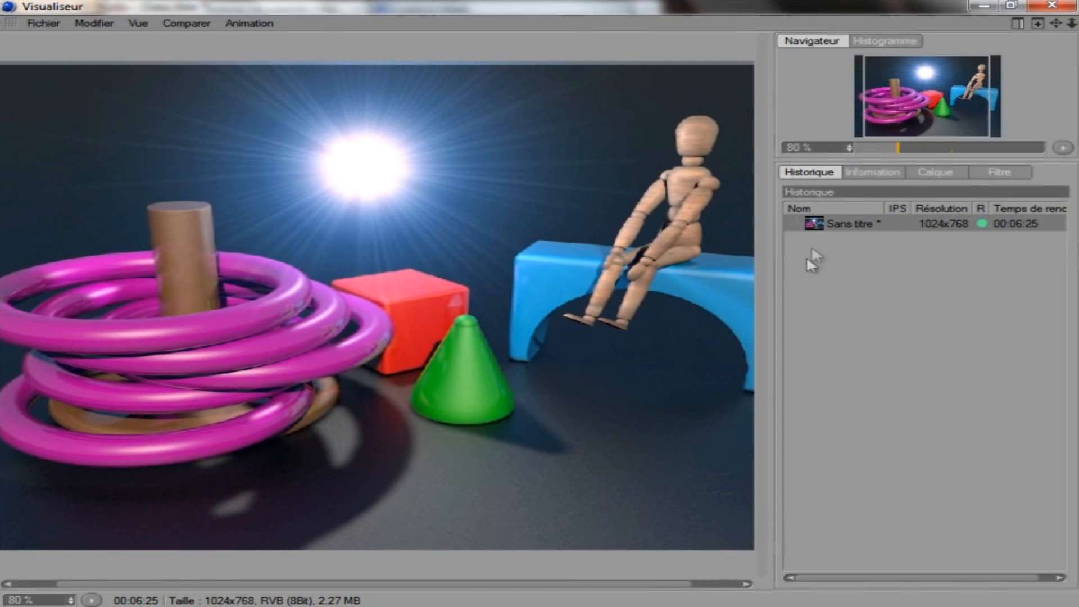
right_click(845, 222)
left_click(715, 396)
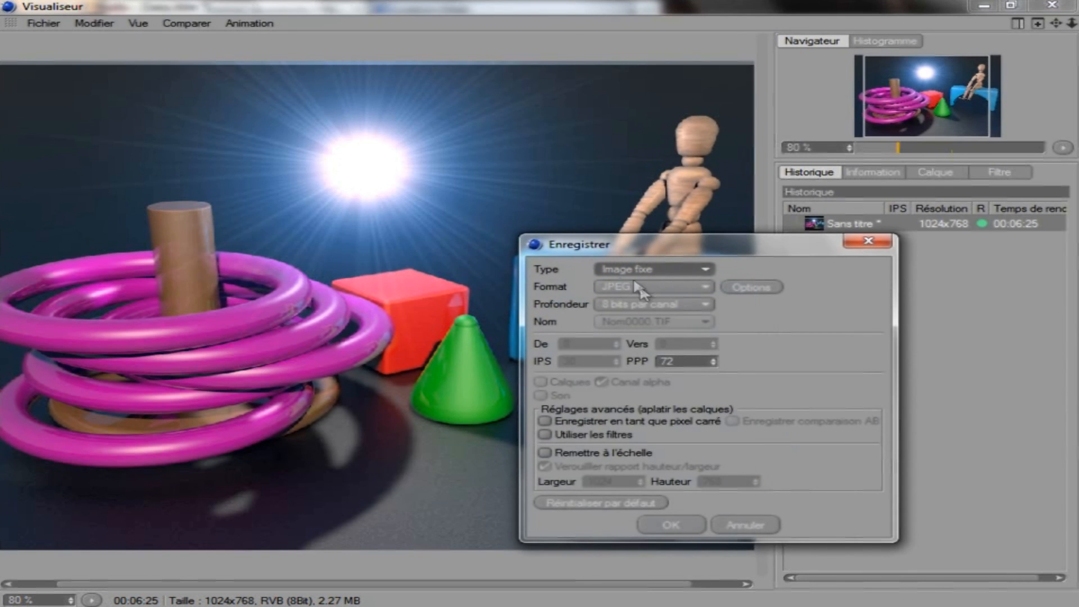
left_click(693, 521)
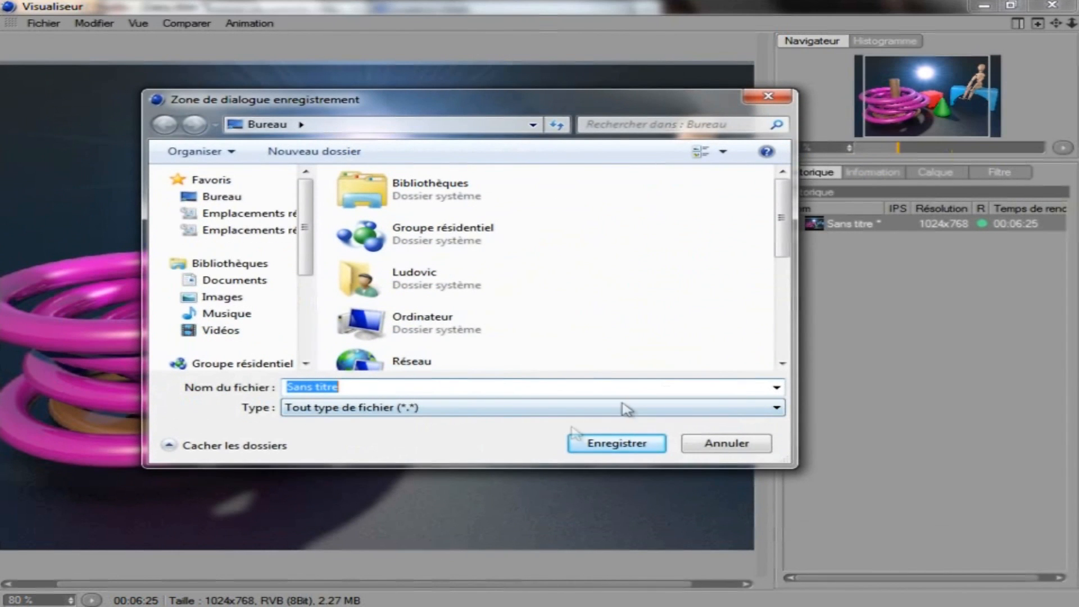
left_click(759, 100)
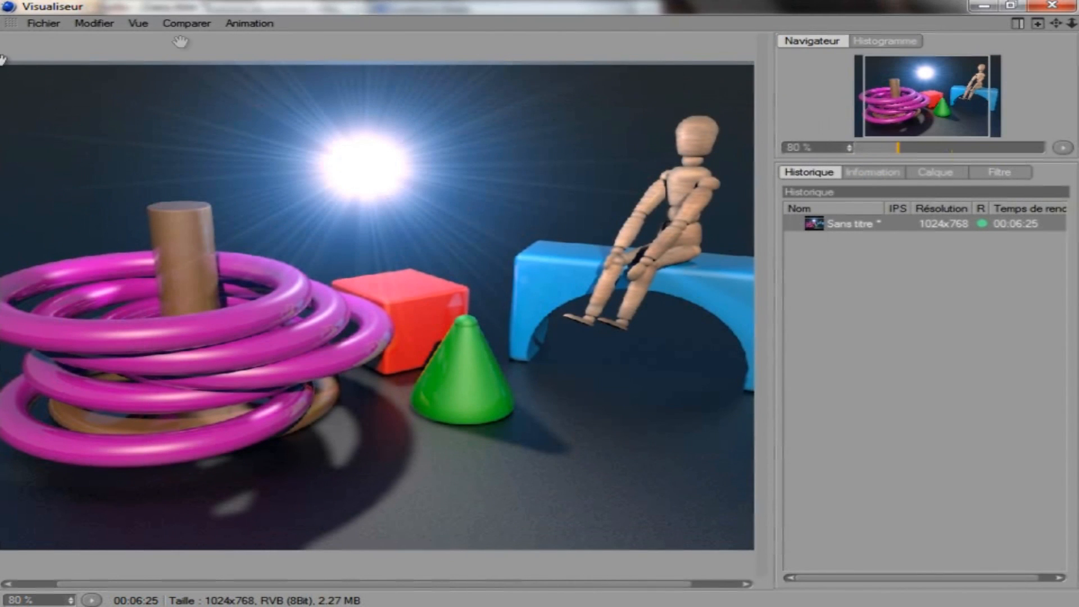
Step: Close the picture viewer to return to the 3D scene
left_click(1050, 6)
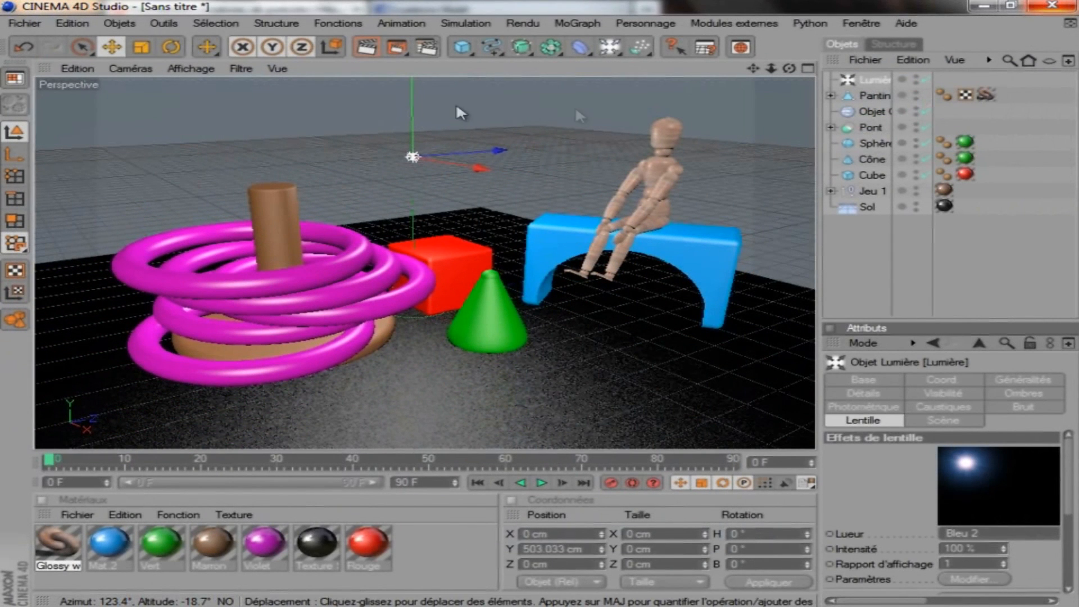
mouse_move(289, 7)
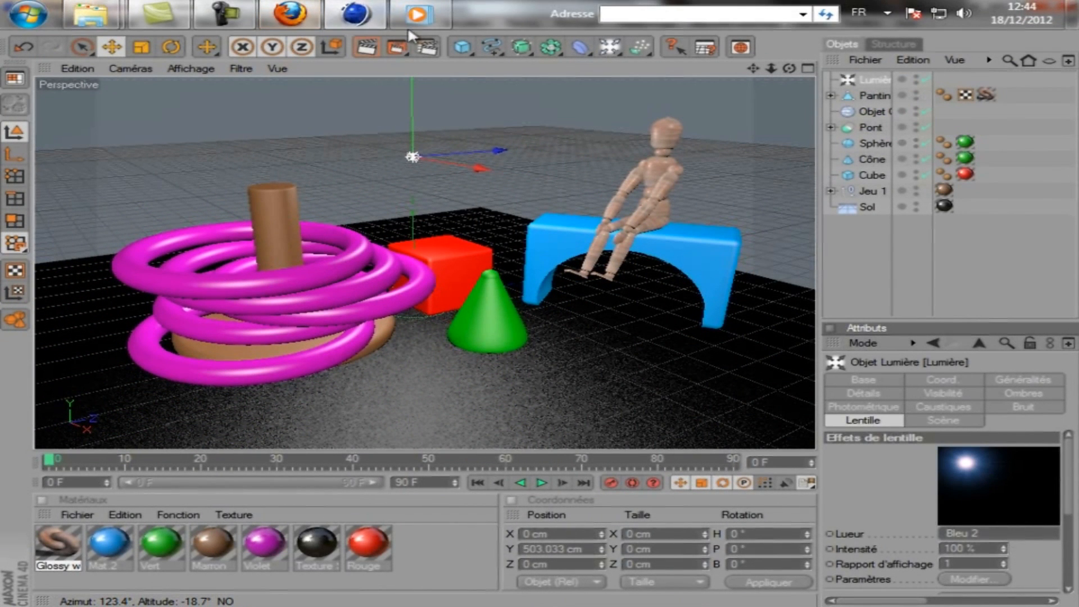
left_click(226, 14)
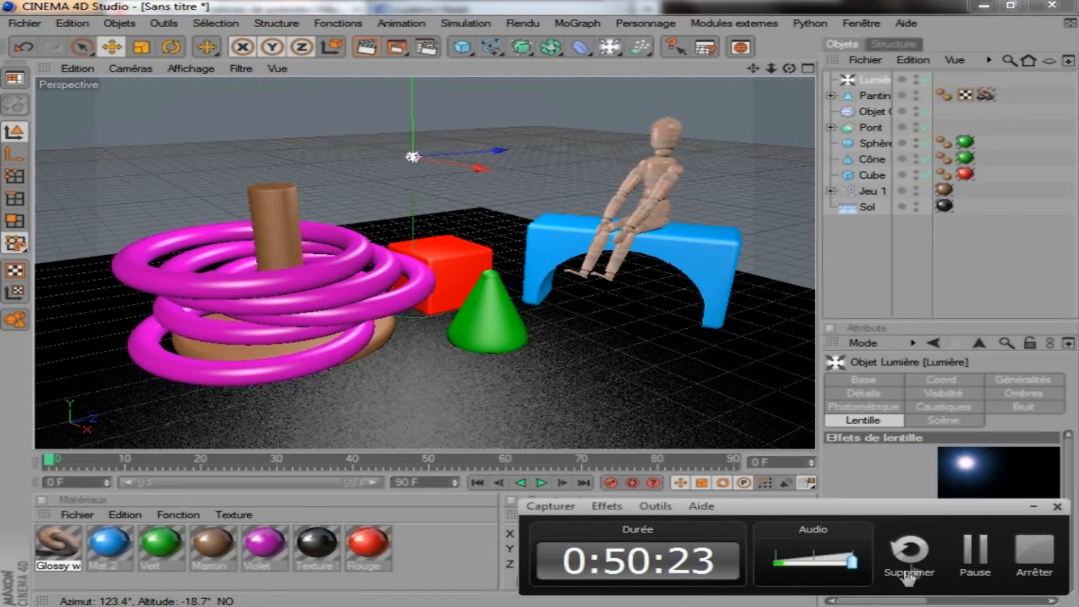